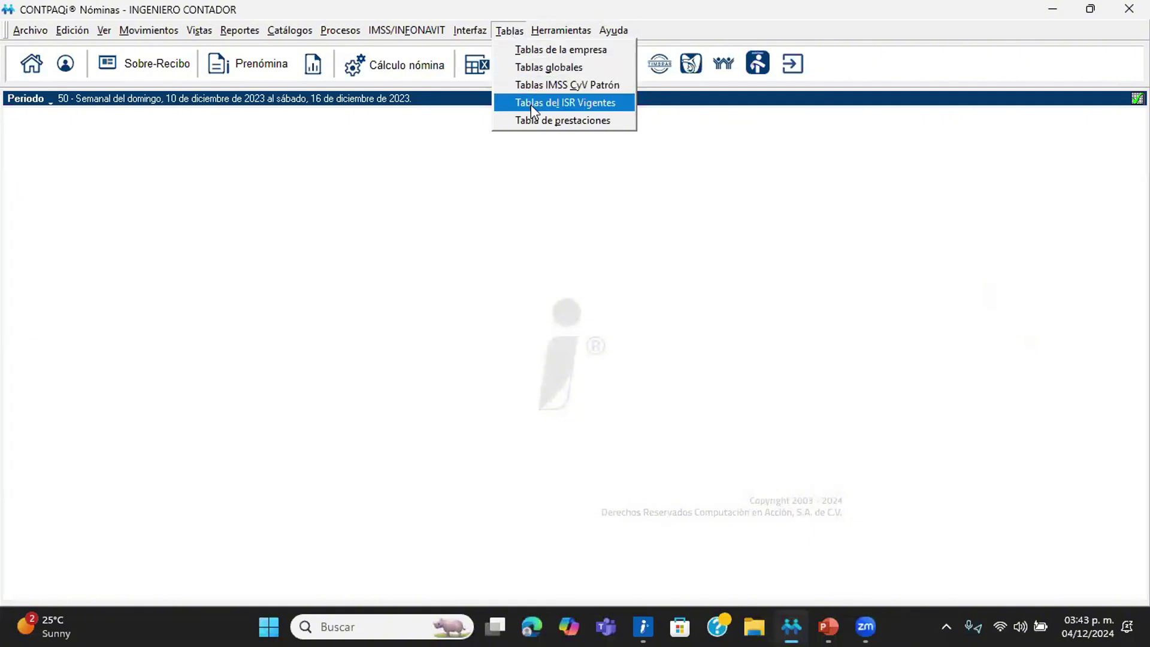
Step: Enter 155229.81 as the fifth-row lower limit of the annual ISR table, and close the current ISR tables without saving
left_click(563, 105)
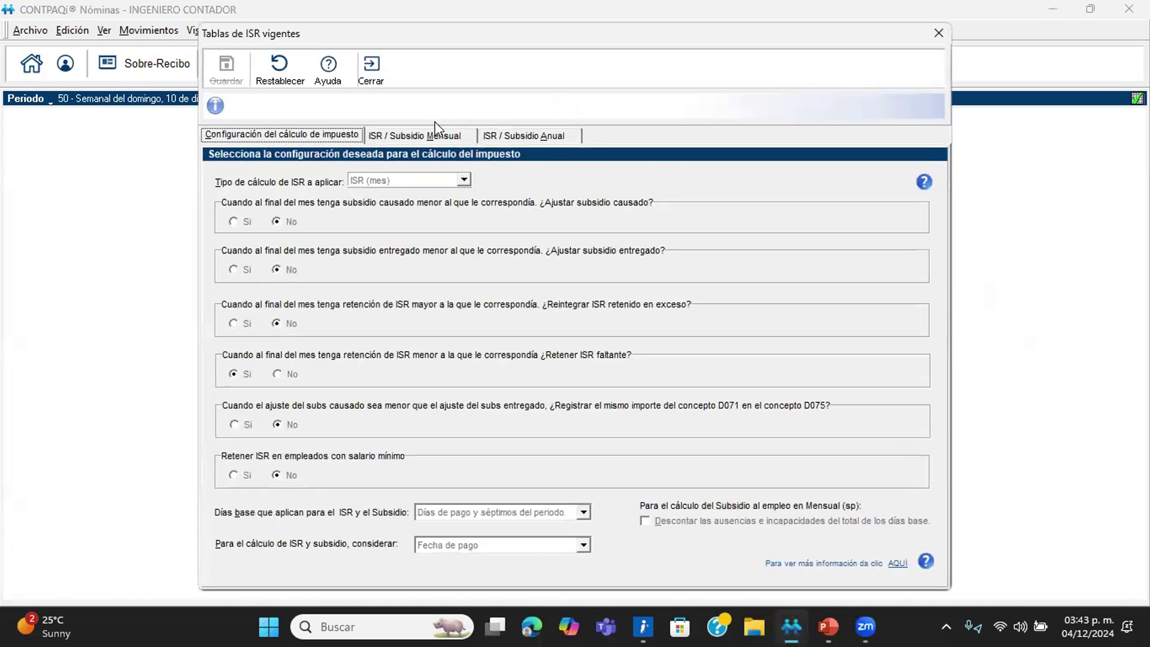
left_click(523, 139)
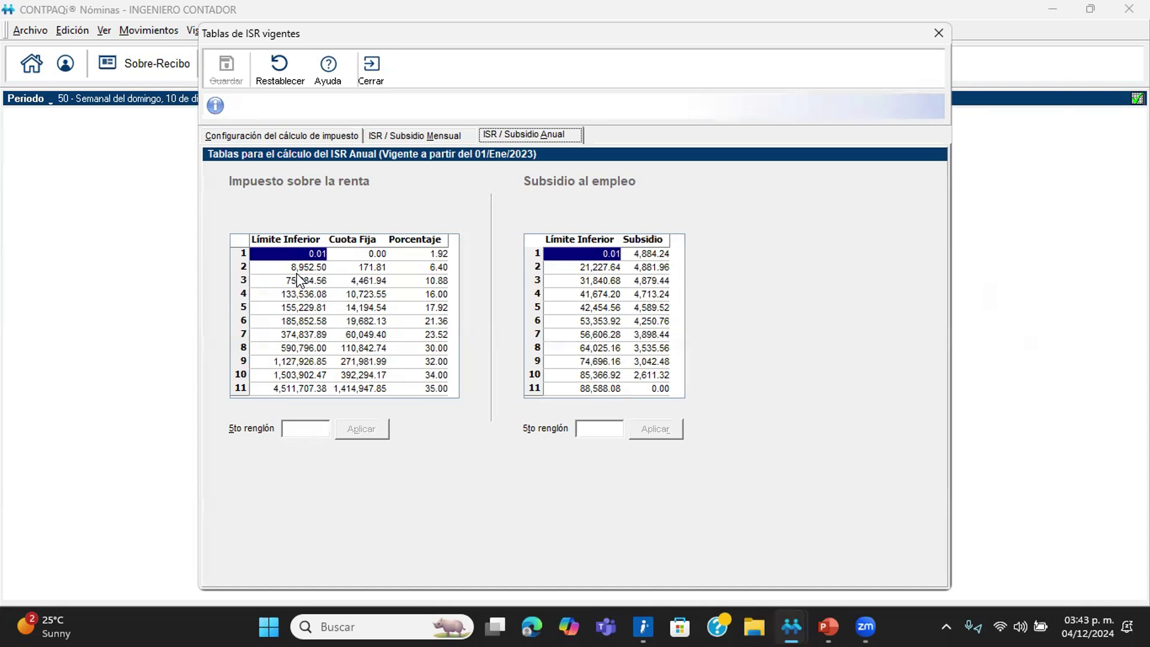
left_click(311, 429)
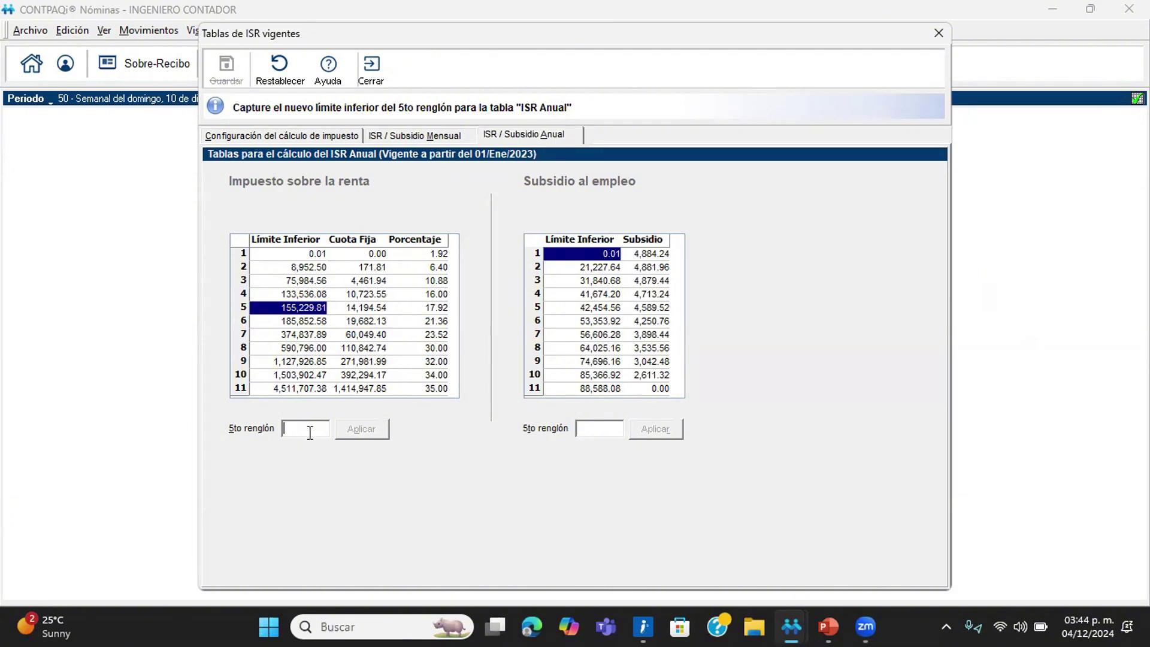
type("155229.81")
key("Tab")
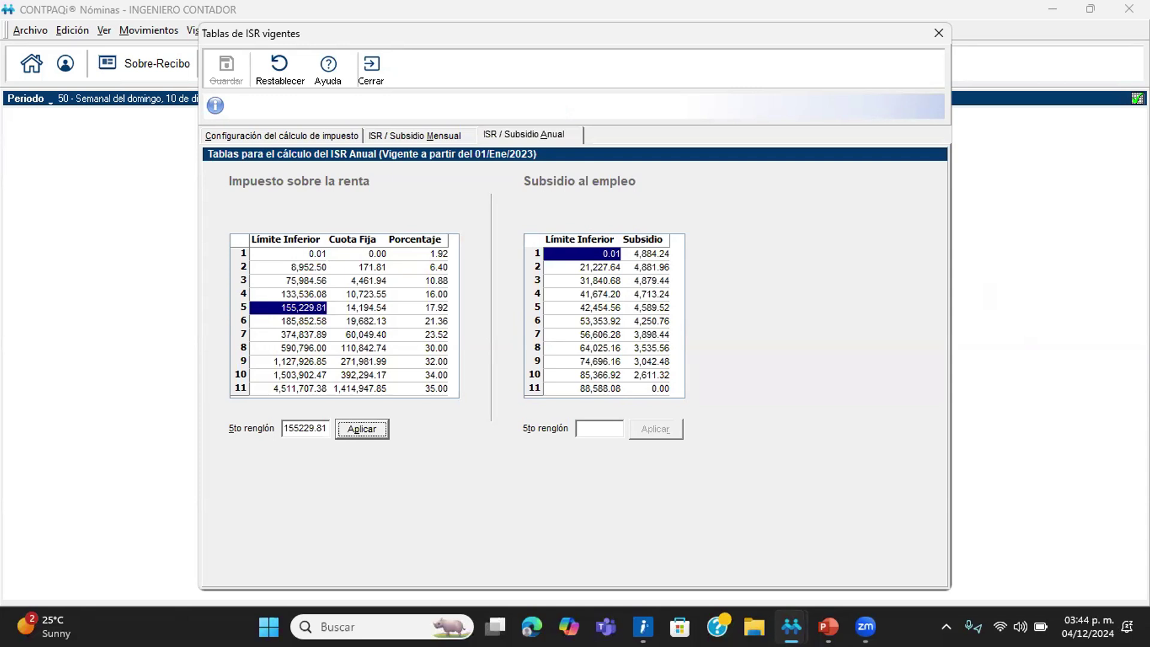
left_click(309, 427)
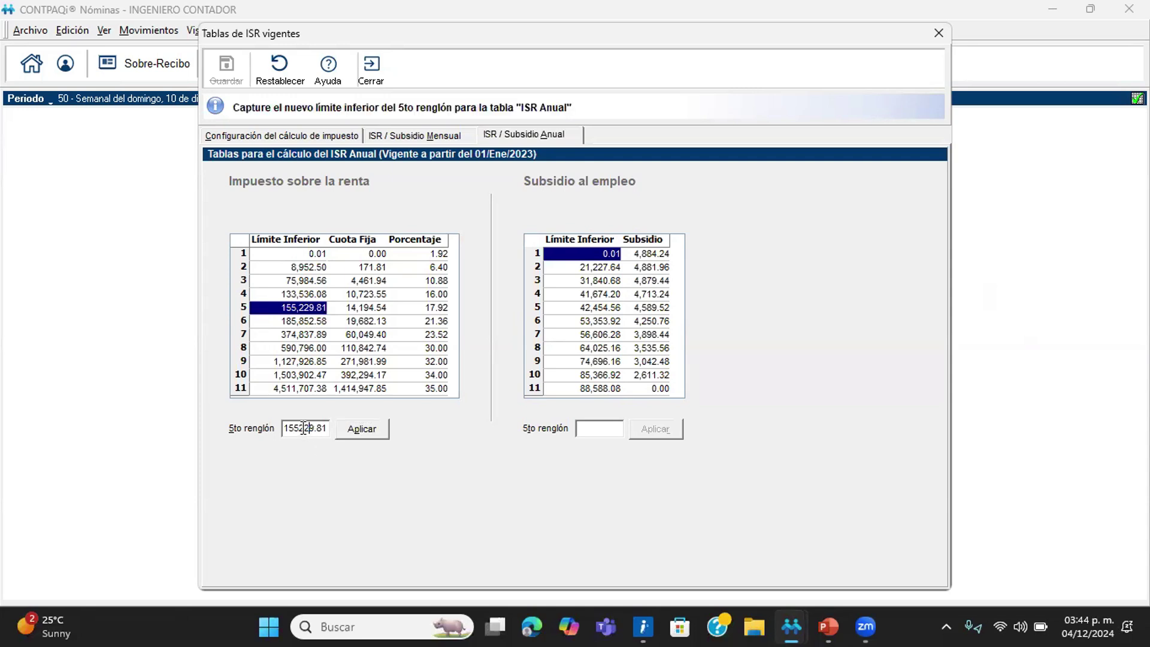
left_click(365, 429)
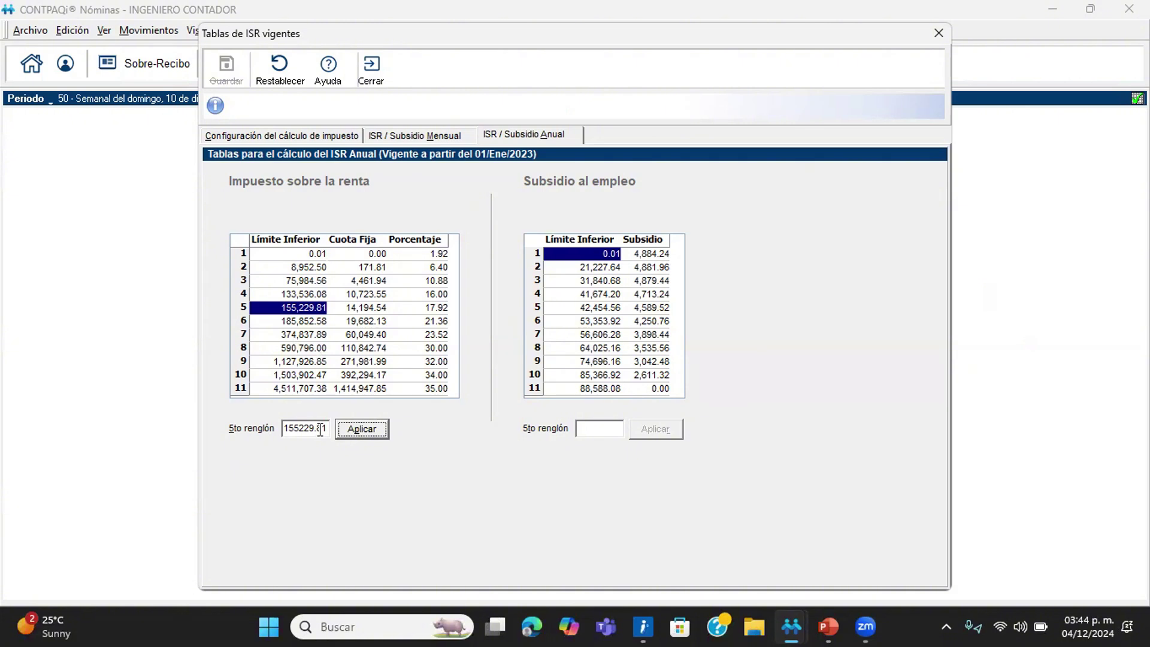
left_click_drag(320, 430, 313, 430)
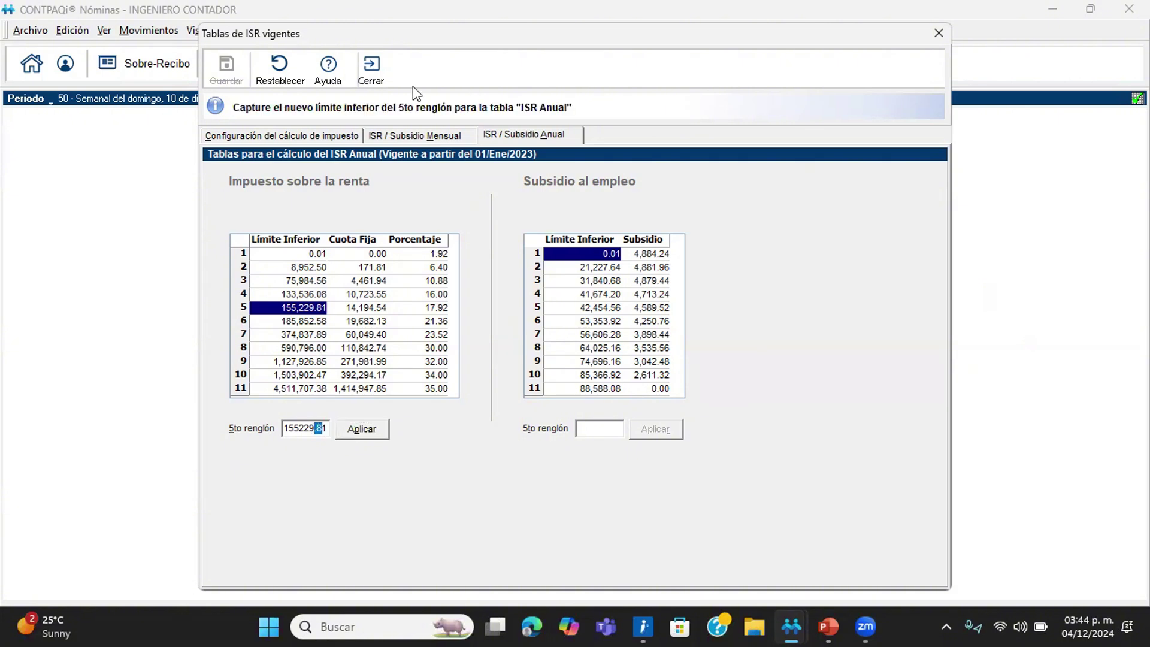
left_click(383, 80)
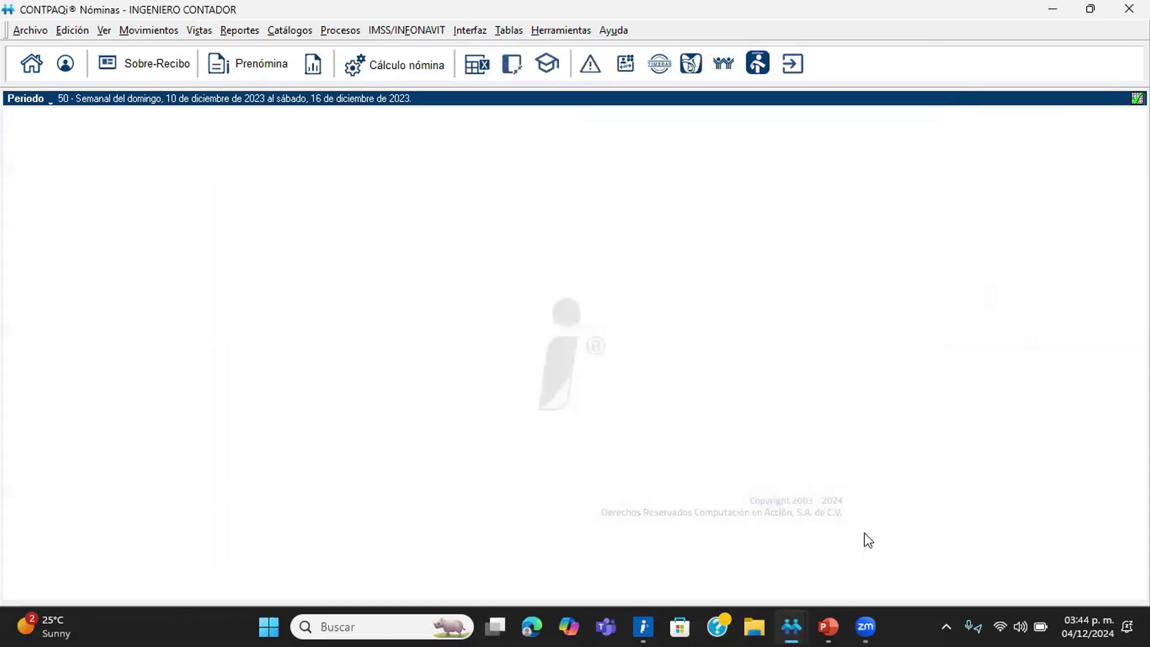
Step: Open the Tablero fiscal and load the payroll receipts of INGENIERO CONTADOR for Enero to Diciembre 2023
left_click(841, 627)
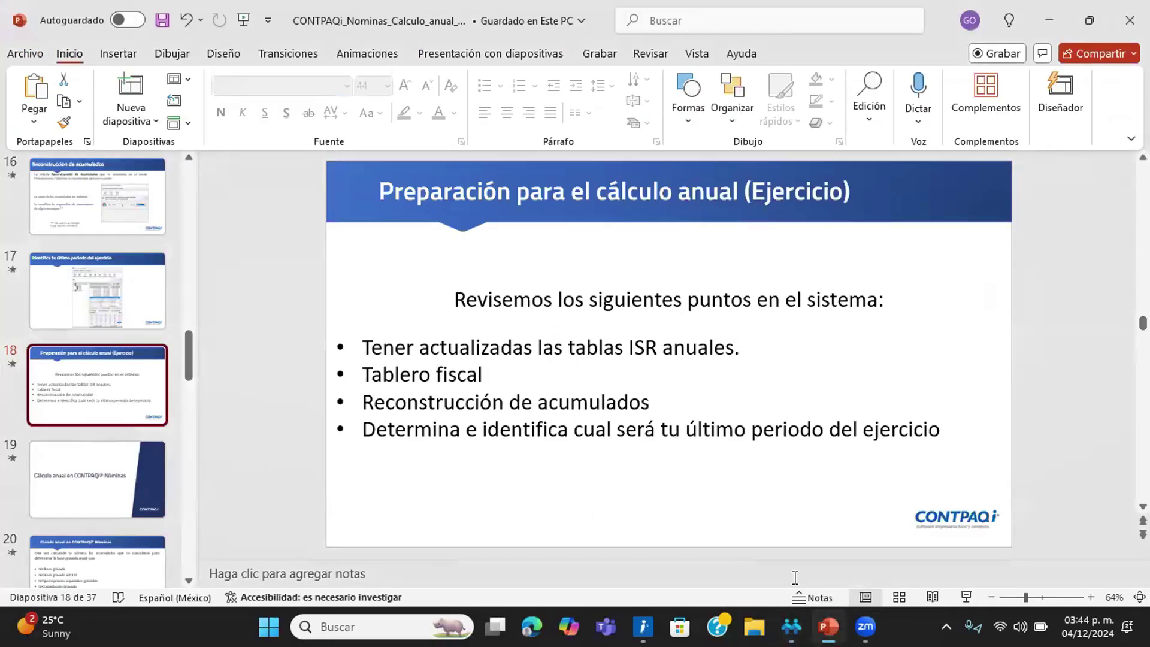
left_click(791, 626)
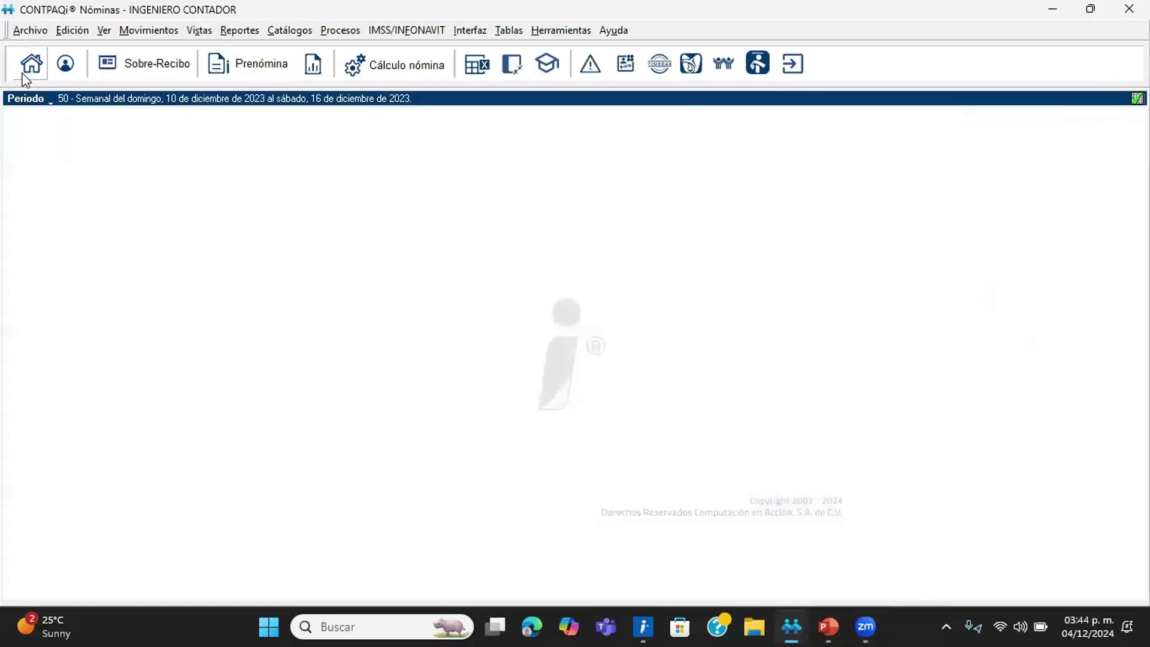
left_click(26, 30)
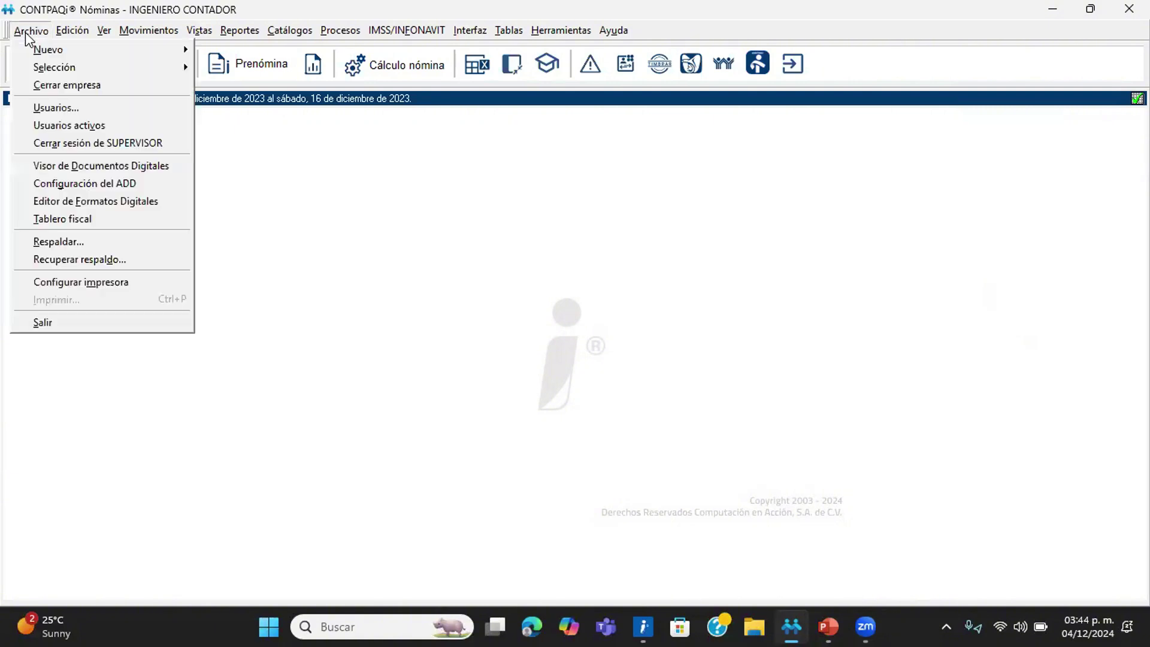
left_click(79, 220)
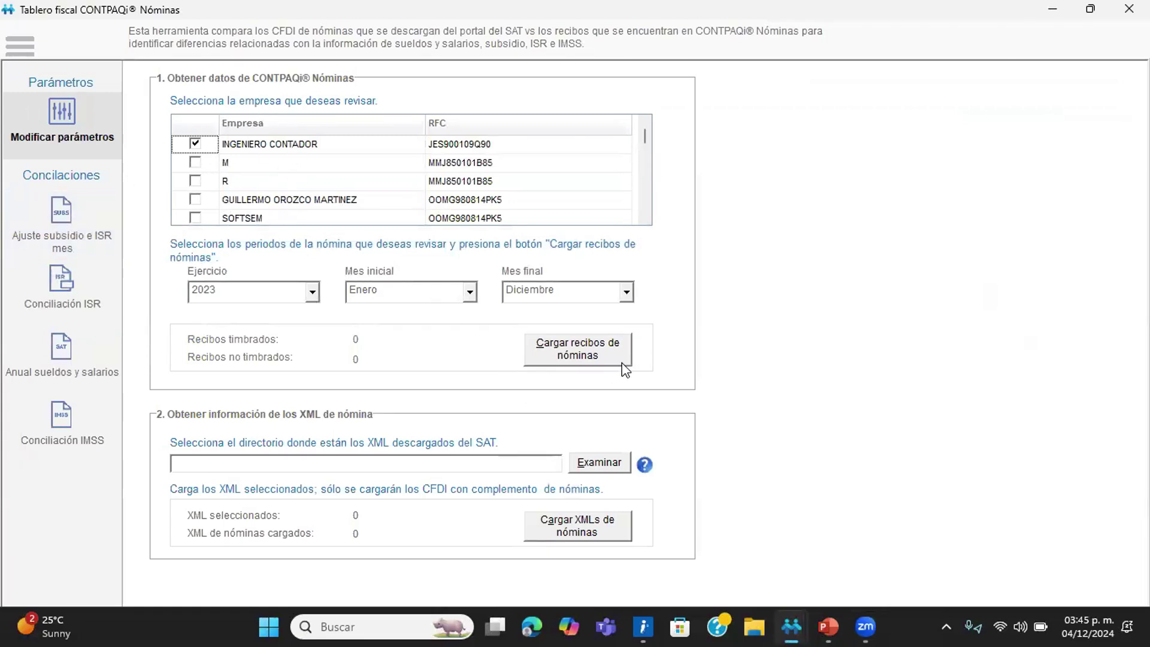
left_click(557, 346)
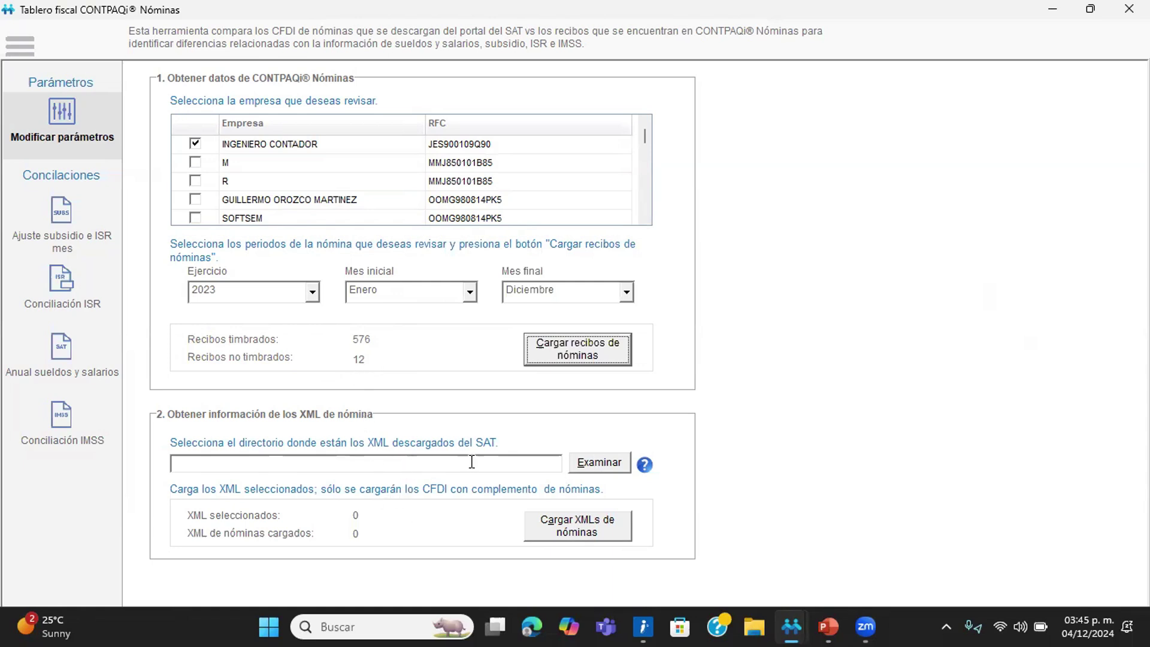
Step: Choose the XML subfolder inside the XML folder of Descargas as the SAT download directory, and load its payroll XMLs
left_click(597, 464)
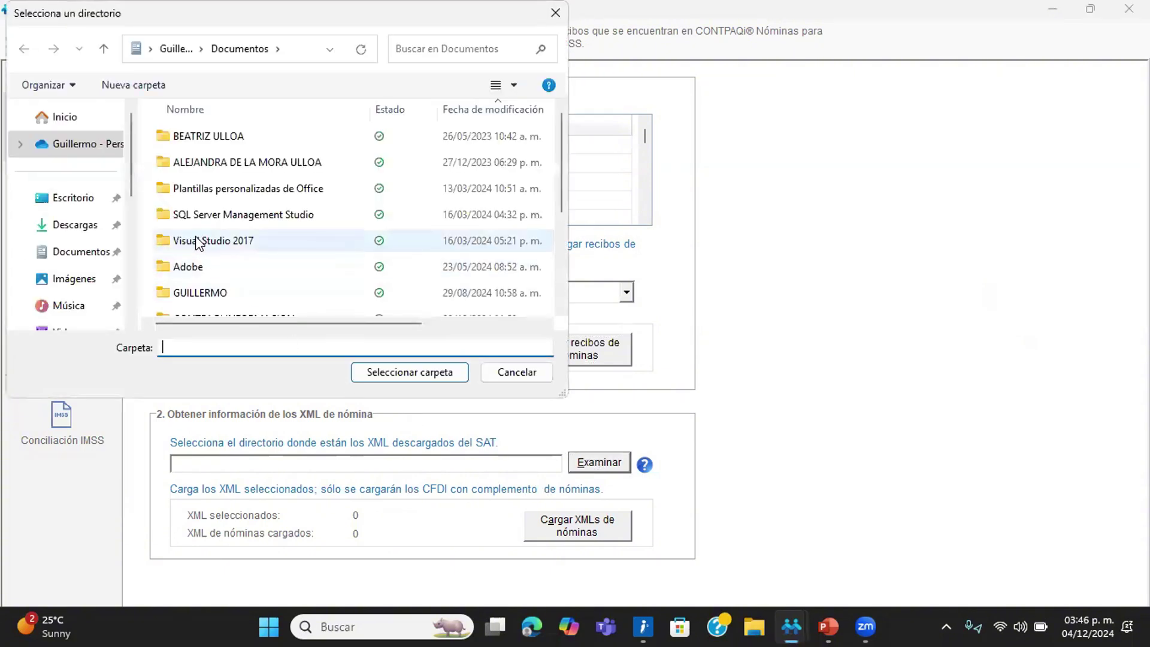
left_click(24, 231)
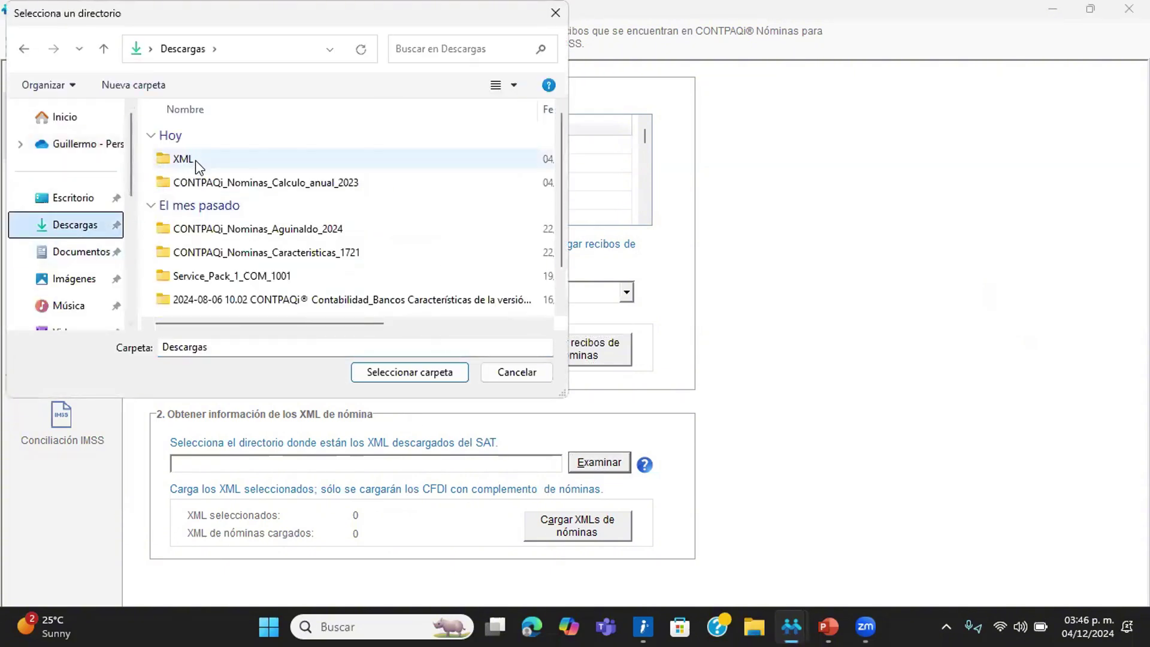
double_click(195, 160)
double_click(195, 160)
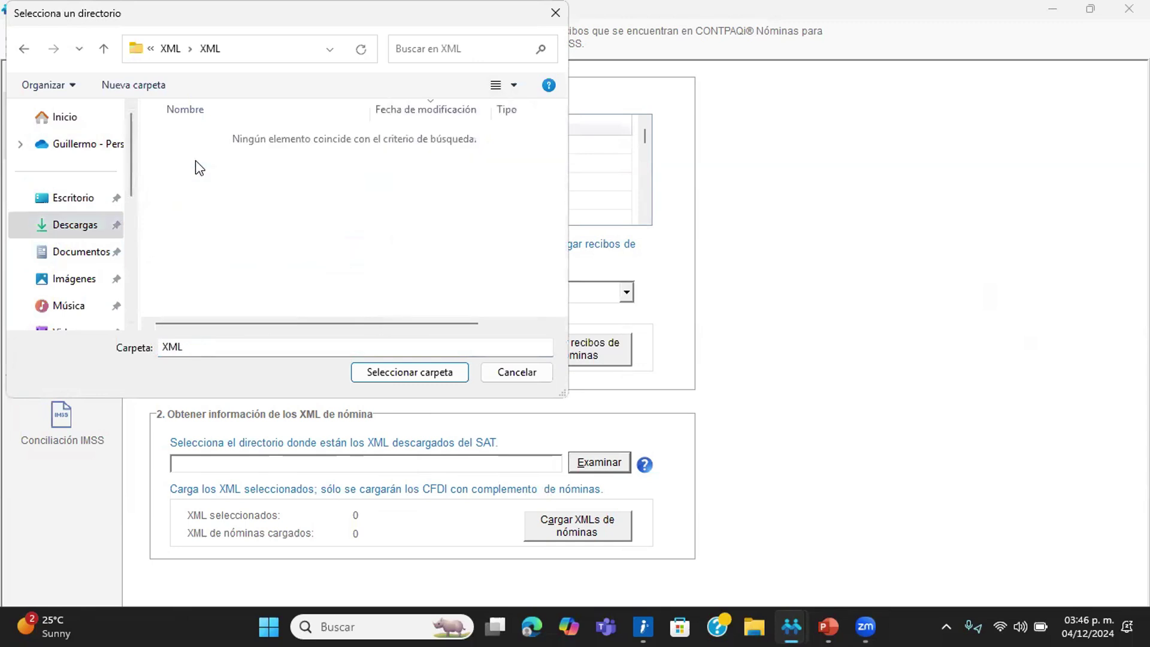
left_click(169, 48)
left_click(179, 49)
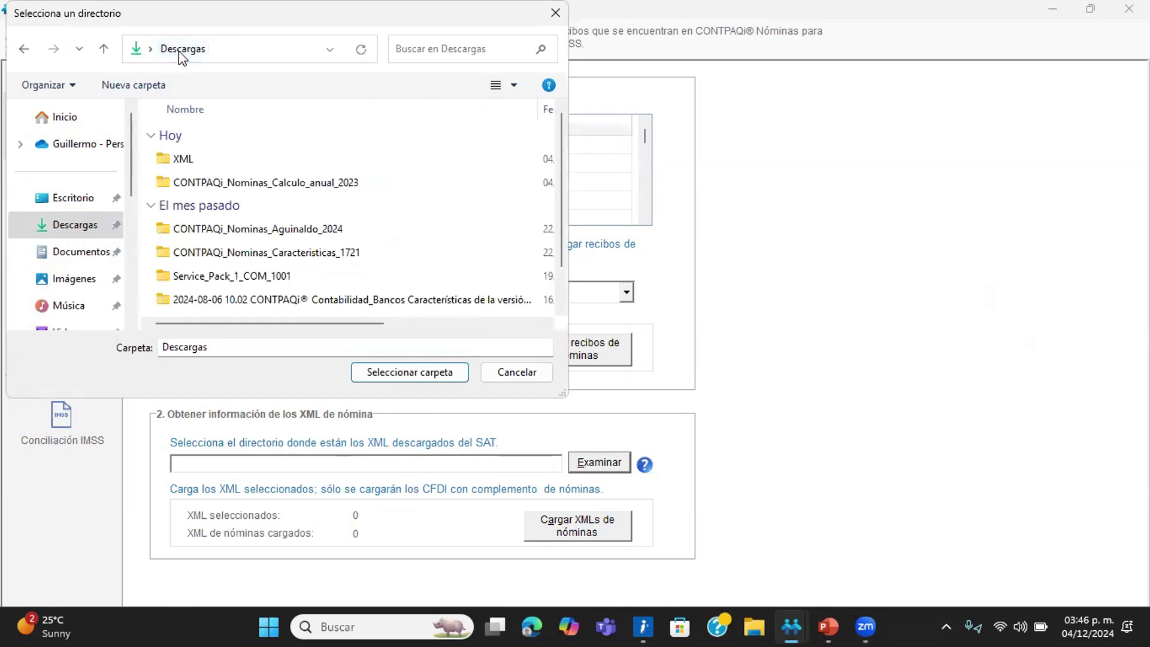
scroll(248, 272, "down", 2)
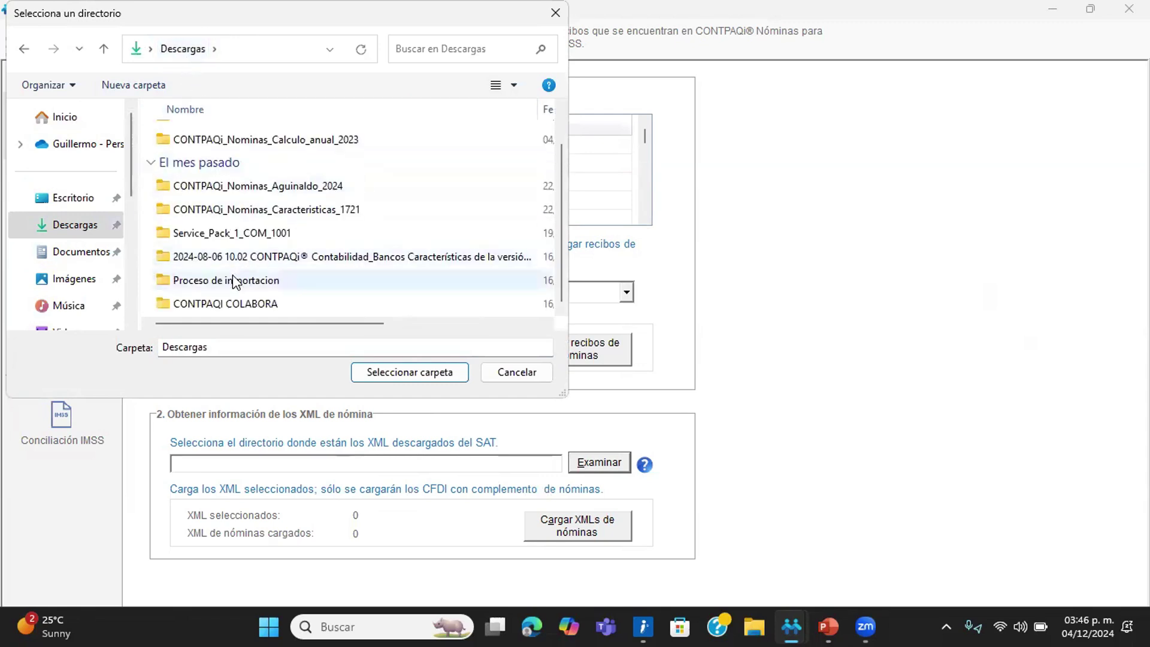
left_click(66, 228)
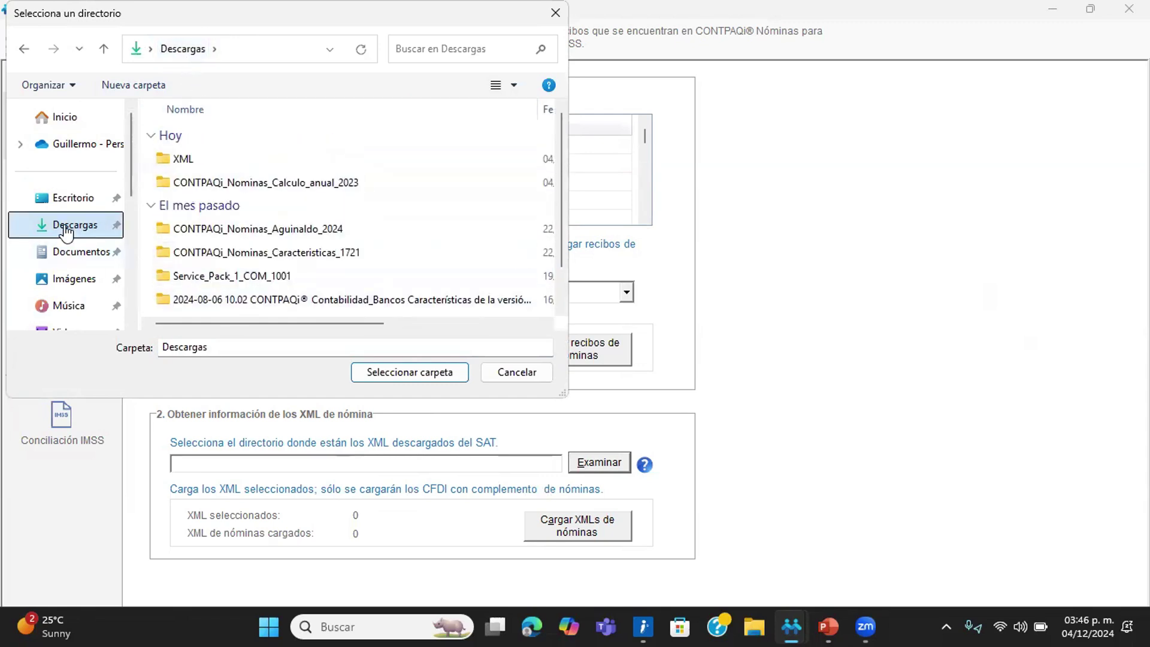
double_click(216, 159)
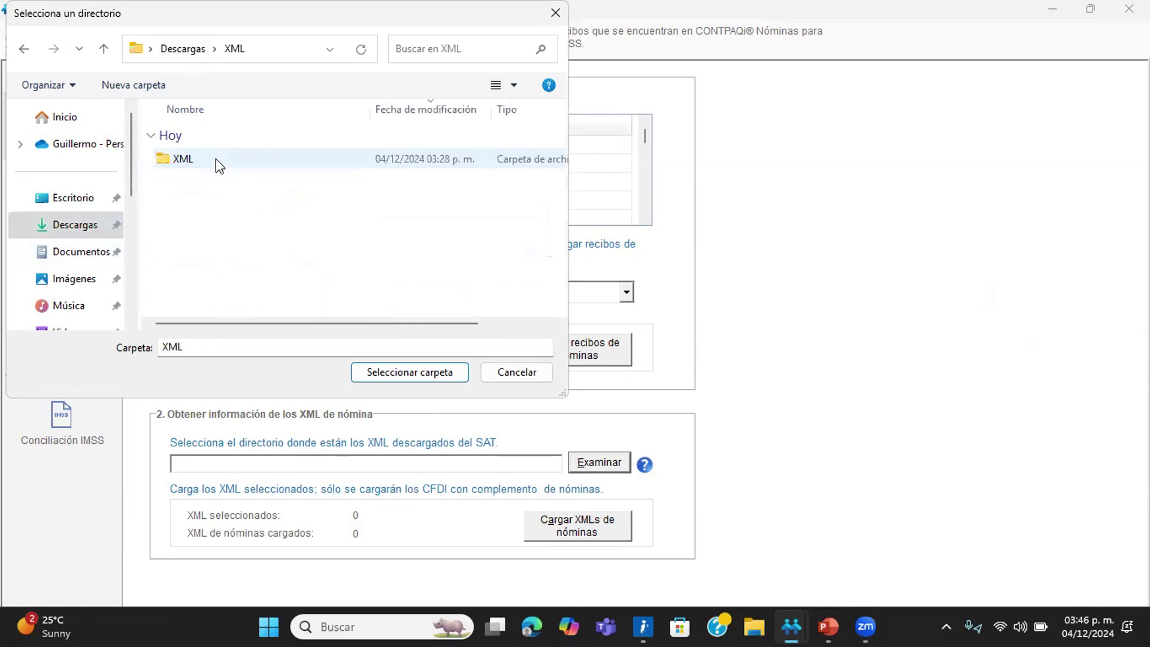
double_click(215, 159)
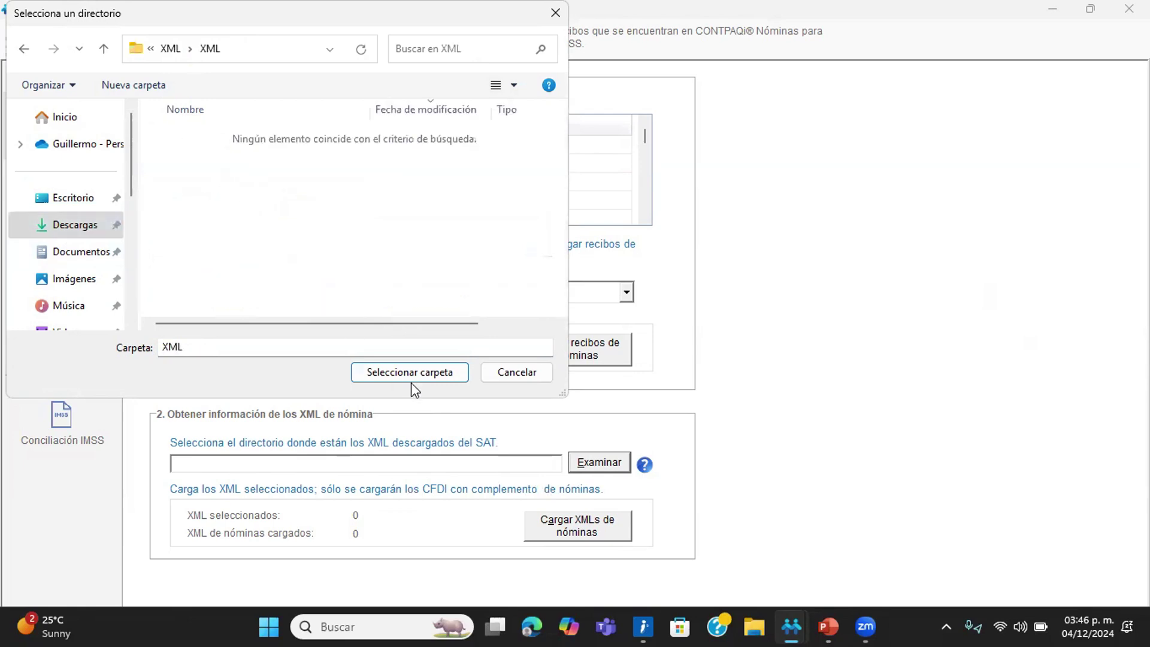
left_click(432, 376)
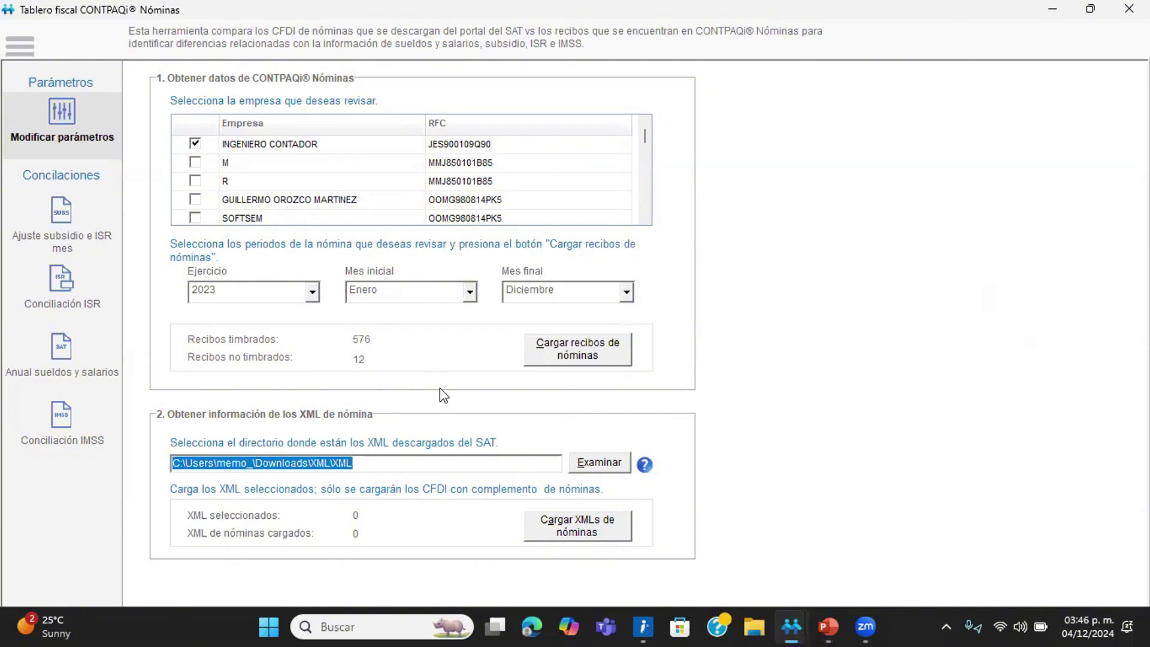
left_click(585, 525)
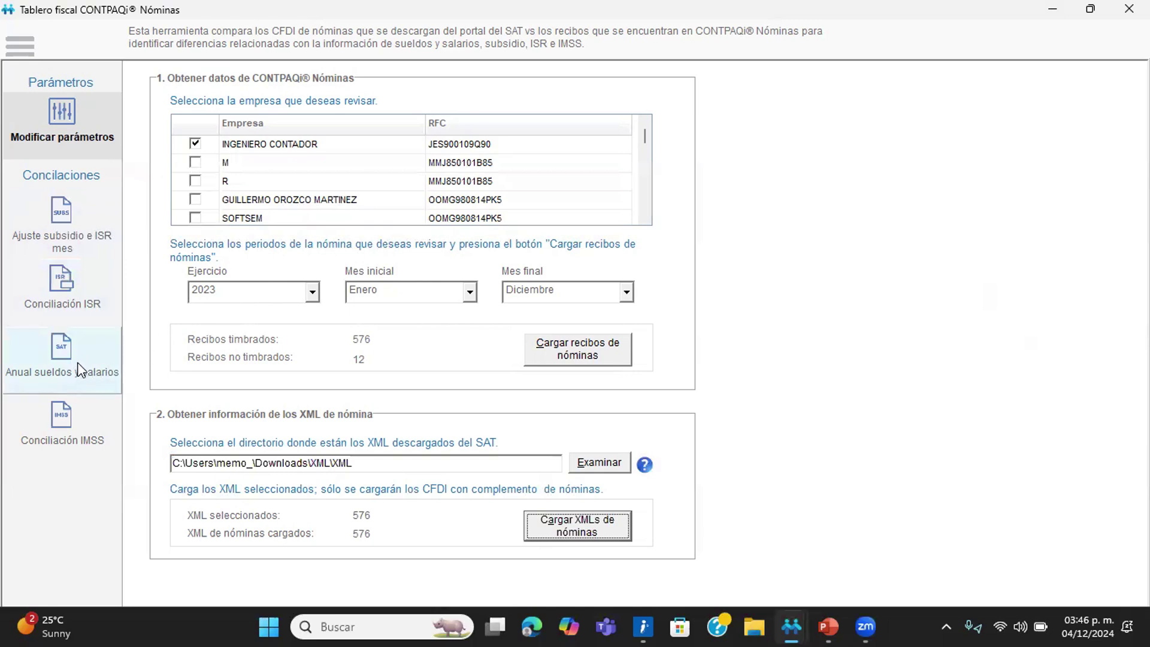
Step: Examine the monthly summary of Anual sueldos y salarios, comparing XML and payroll taxable bases and the October difference
left_click(70, 349)
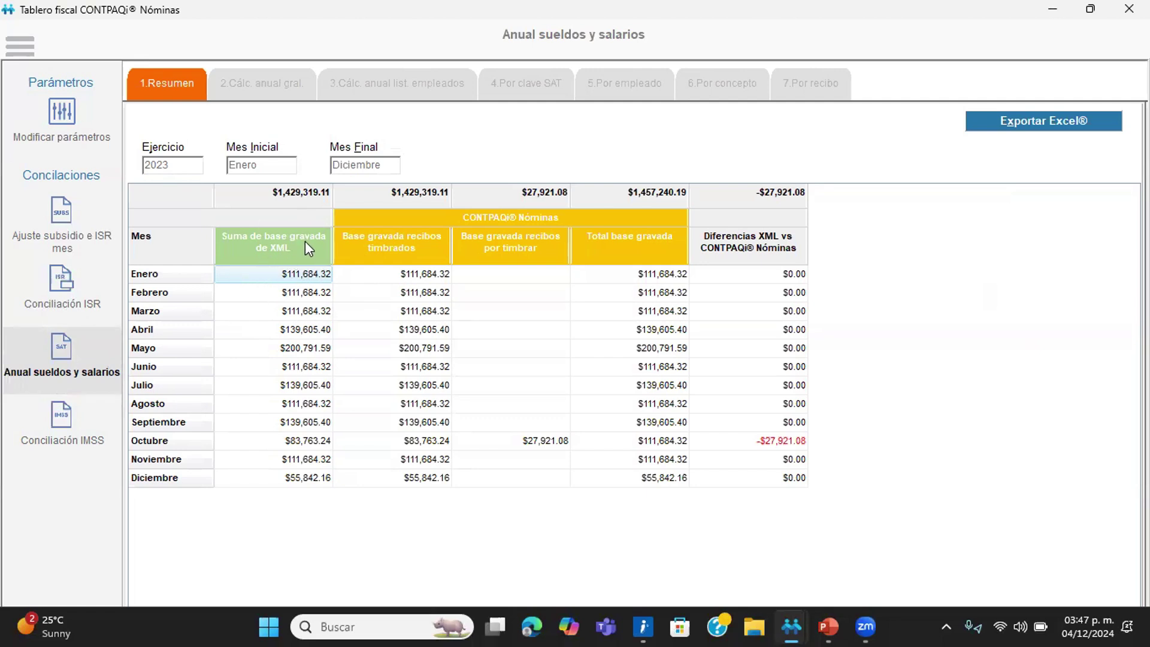
left_click(402, 291)
left_click(401, 274)
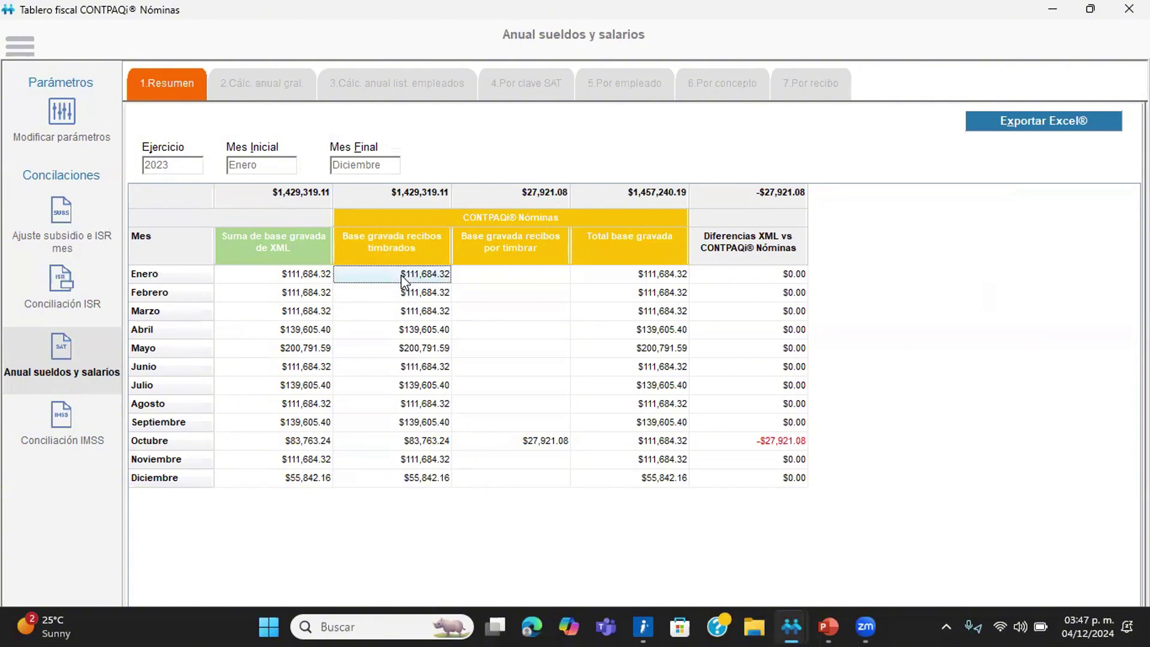
left_click(487, 277)
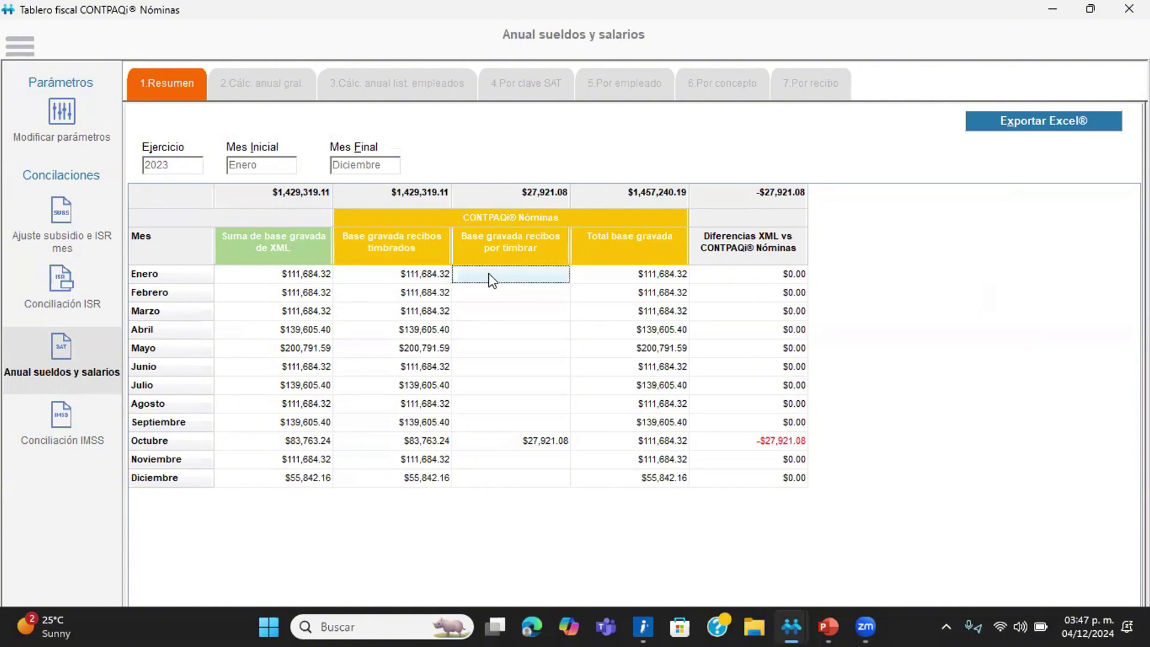
left_click(740, 440)
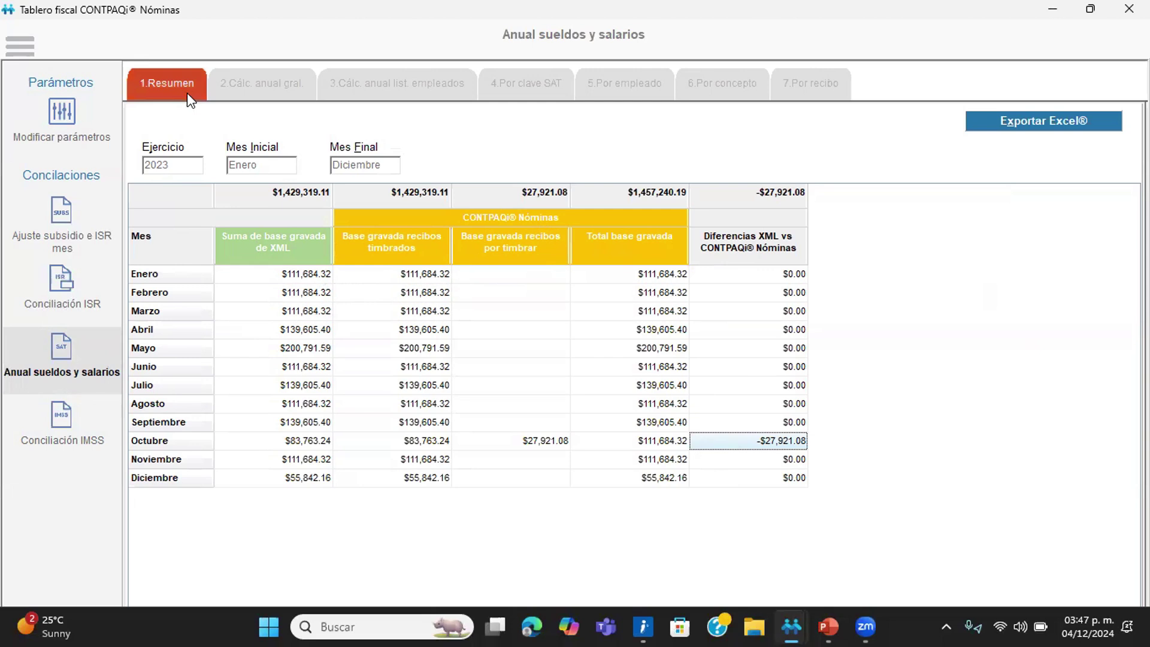
Step: Examine the general annual calculation, comparing XML and payroll amounts for income, marginal tax, subsidy and calculated ISR
left_click(258, 87)
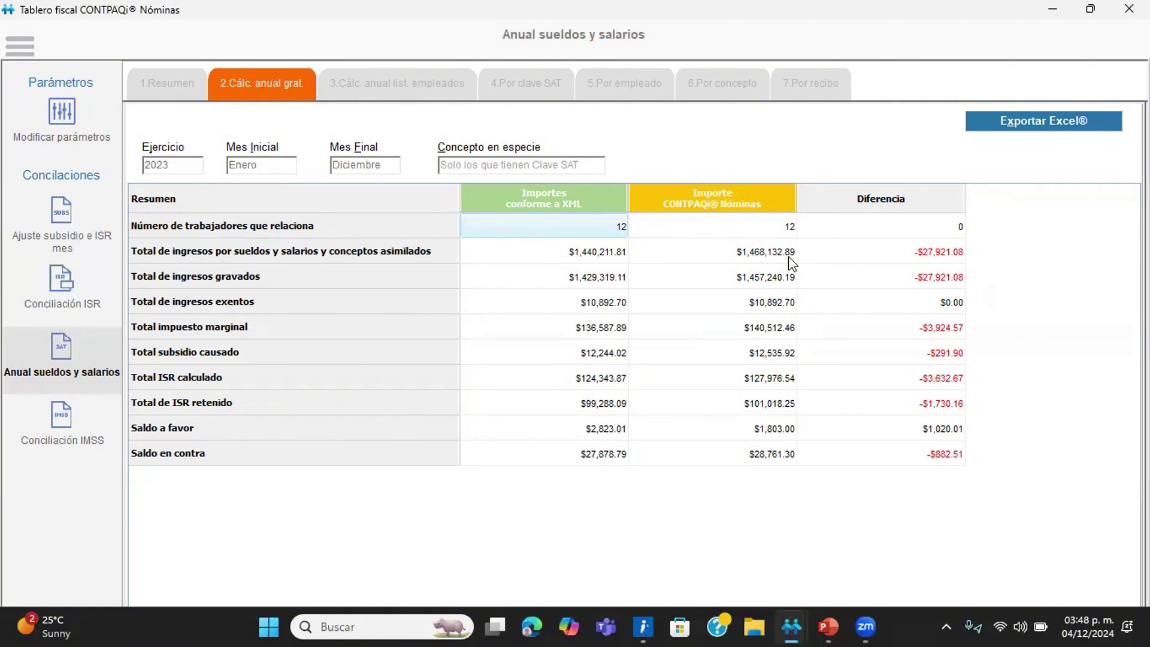
left_click(865, 277)
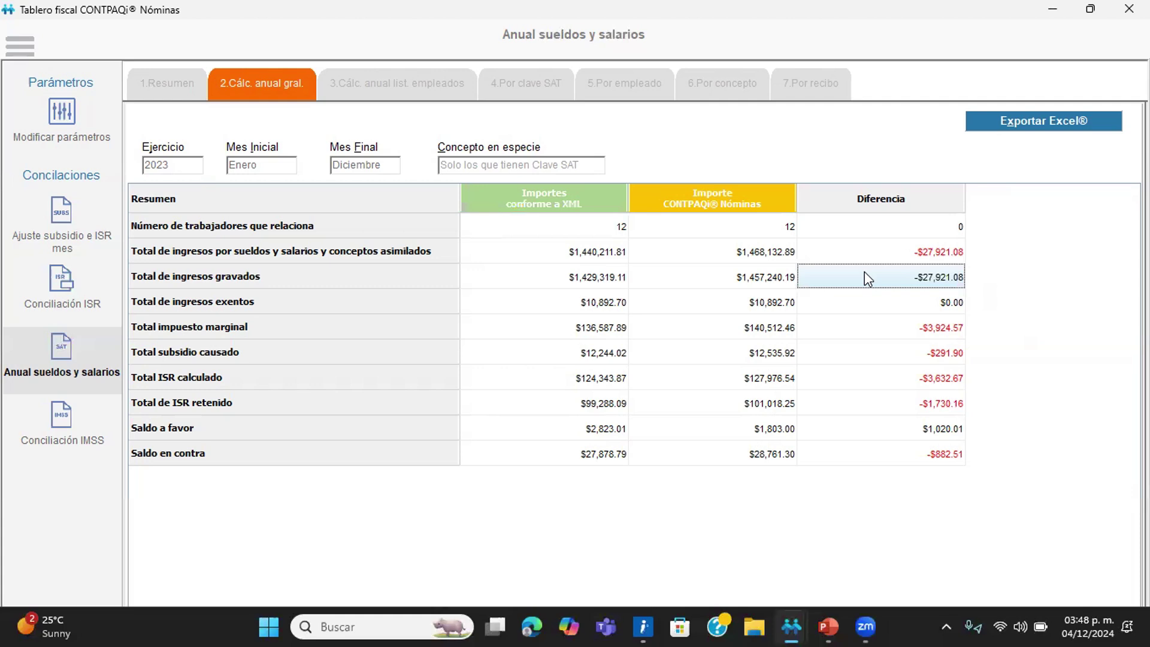
left_click(646, 307)
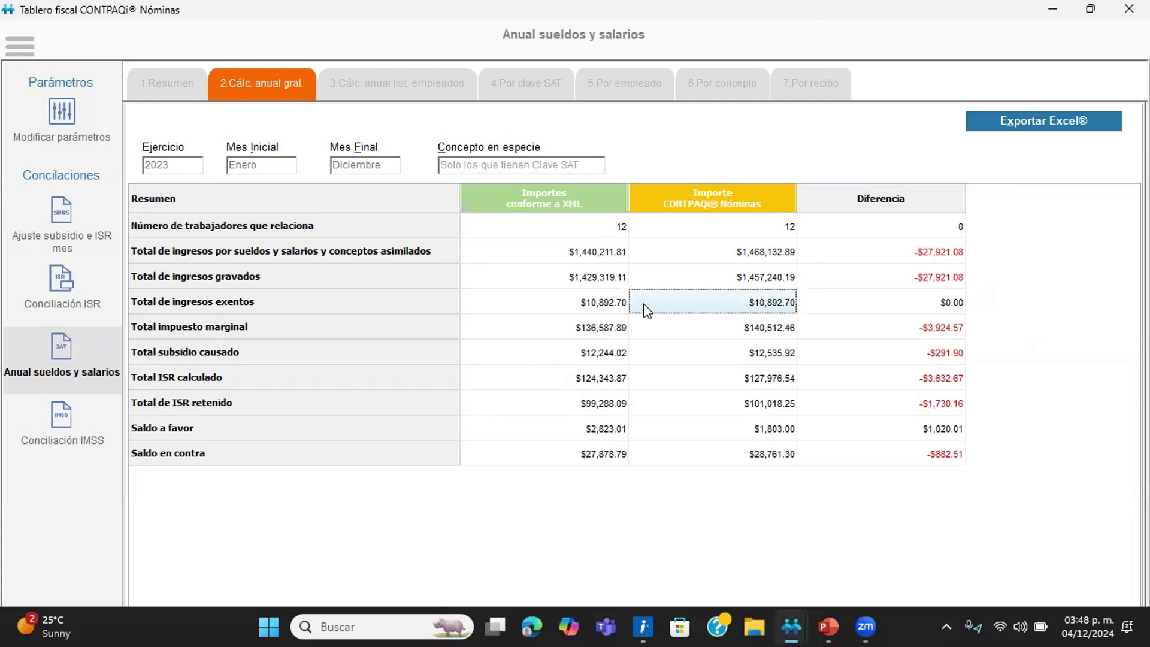
left_click(740, 333)
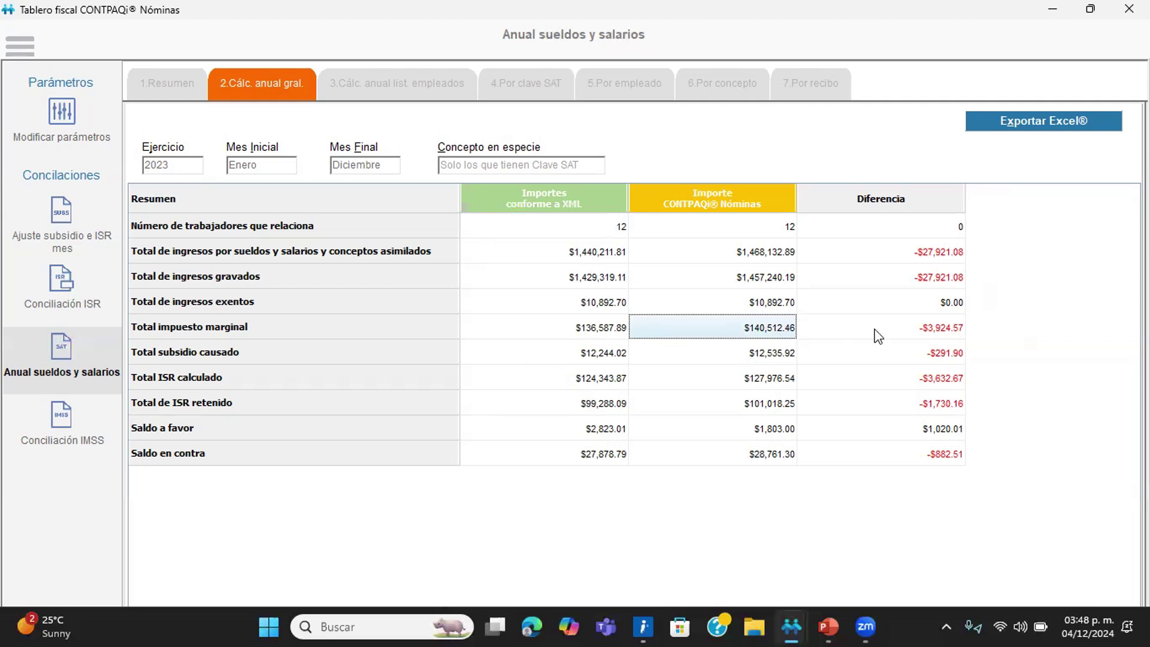
left_click(701, 358)
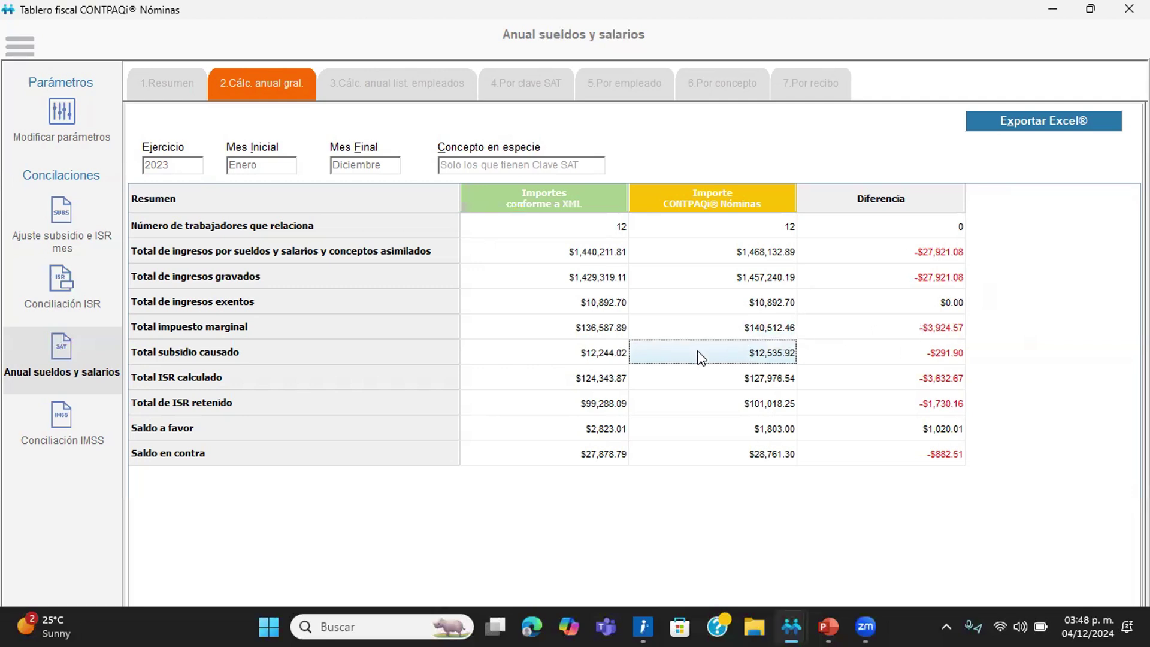
left_click(944, 358)
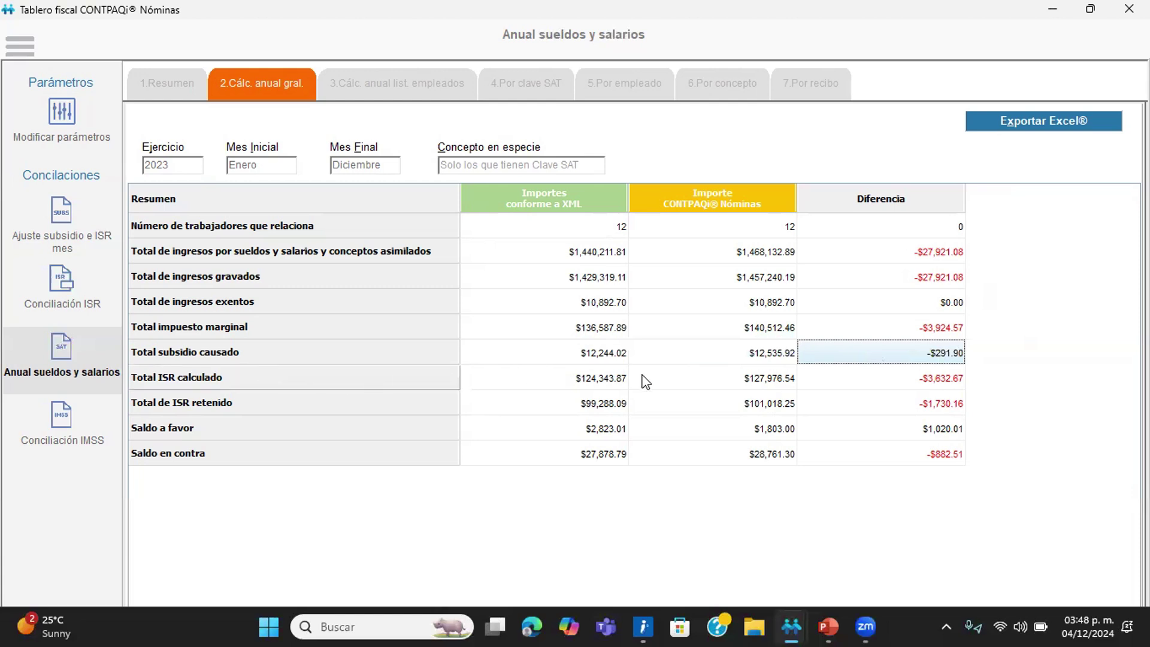
left_click(616, 384)
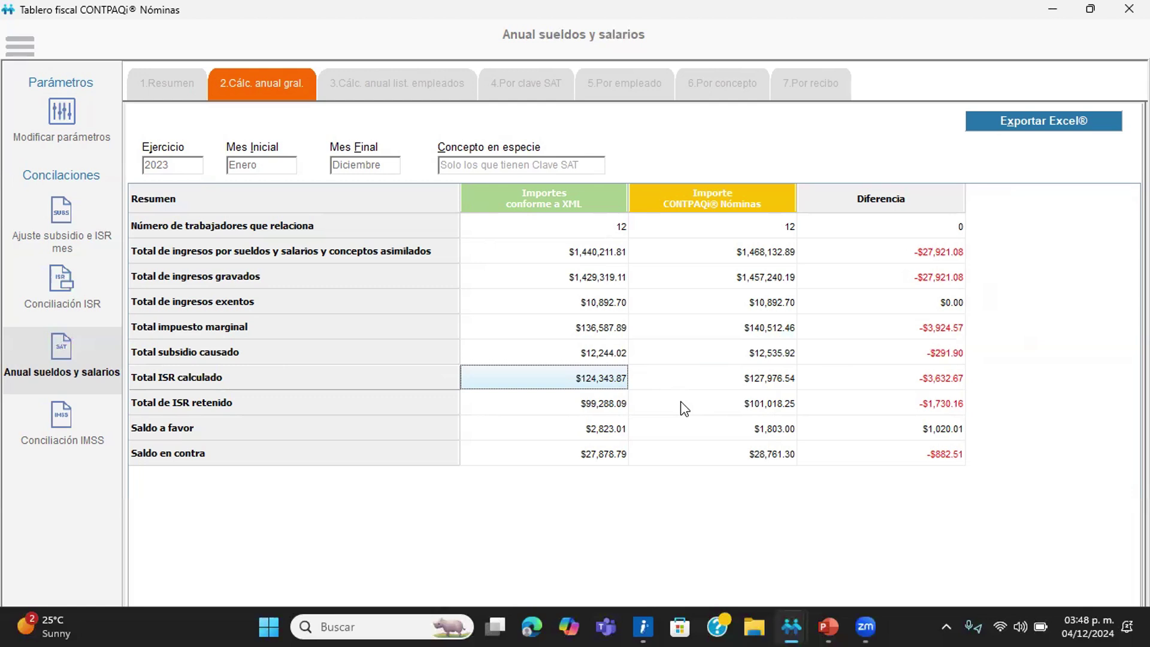
Step: Examine the annual calculation by employee, reviewing the XML columns and the CONTPAQi Nóminas columns through Saldo a Favor
left_click(412, 85)
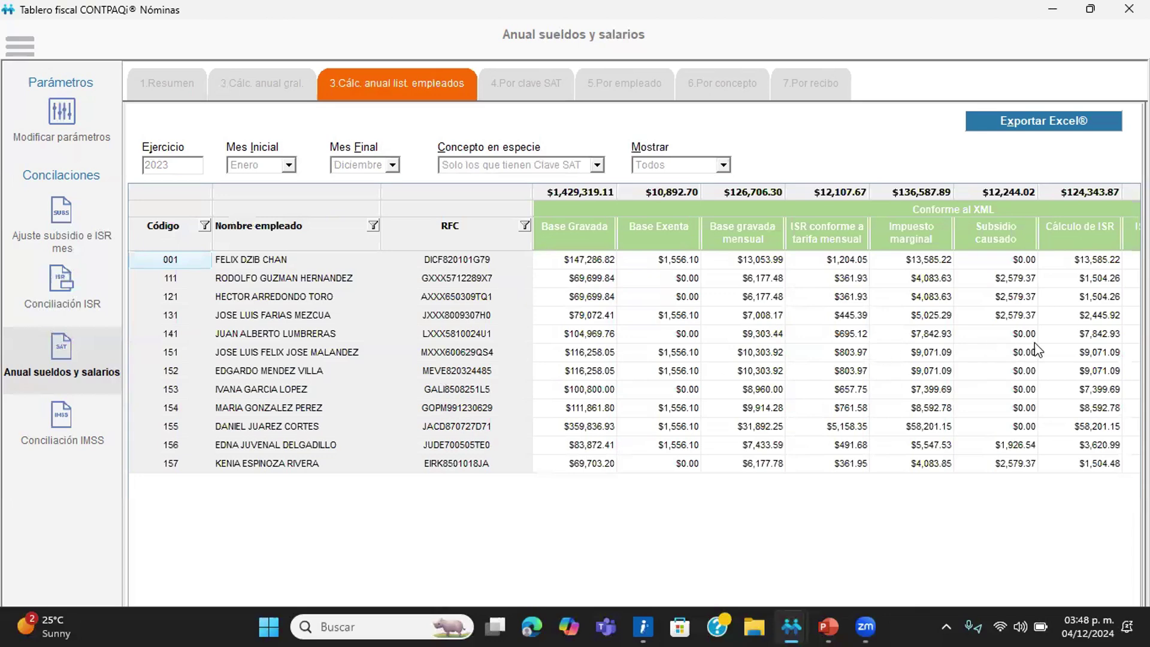
left_click(657, 318)
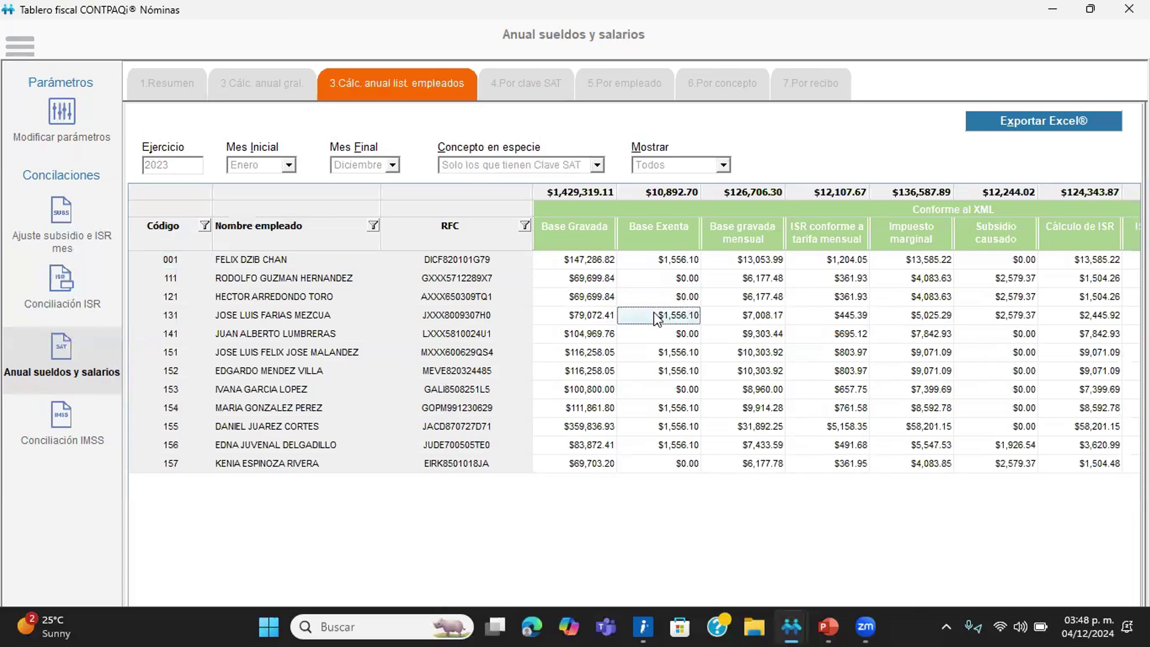
key("Right")
key("Right")
key("Right")
key("Right")
key("Right")
key("Right")
key("Right")
key("Right")
key("Right")
key("Right")
key("Right")
key("Right")
key("Right")
key("Right")
key("Right")
key("Right")
key("Right")
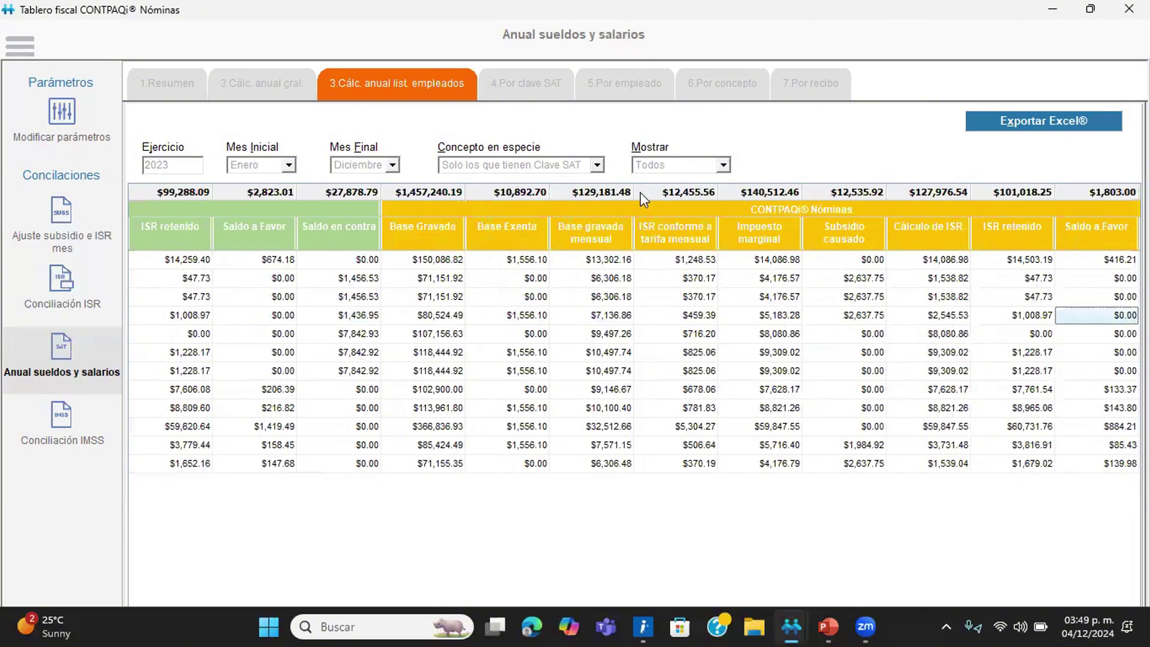
Step: Export the annual calculation by employee to an Excel file in the Empresas folder, keeping the proposed file name
left_click(1019, 120)
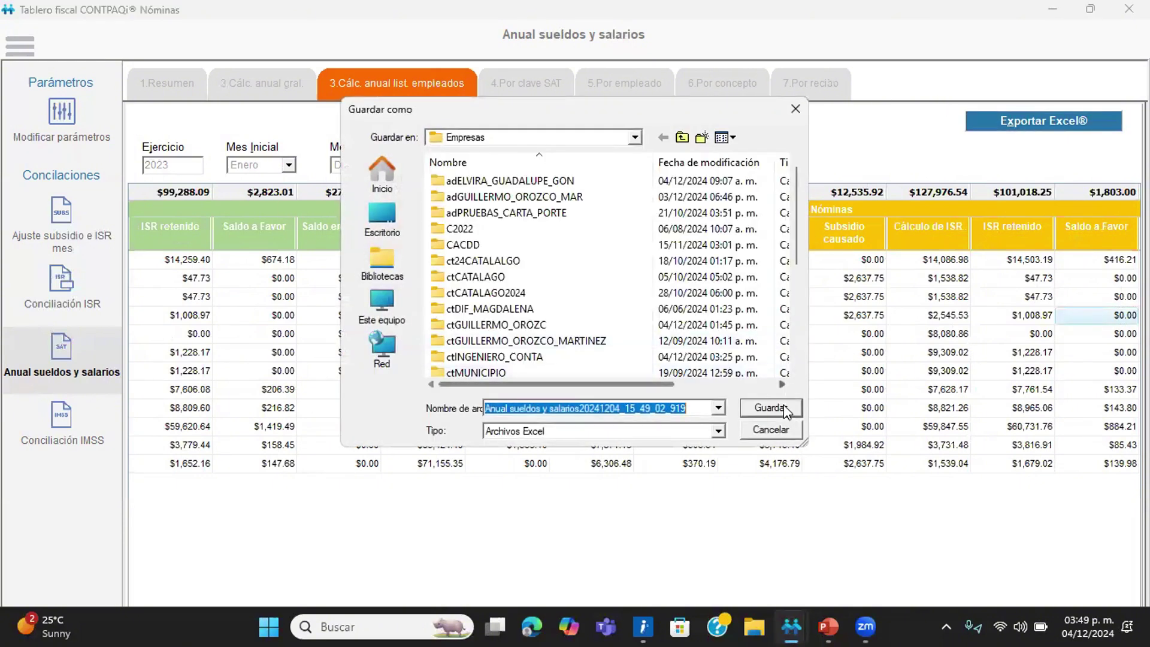
left_click(771, 407)
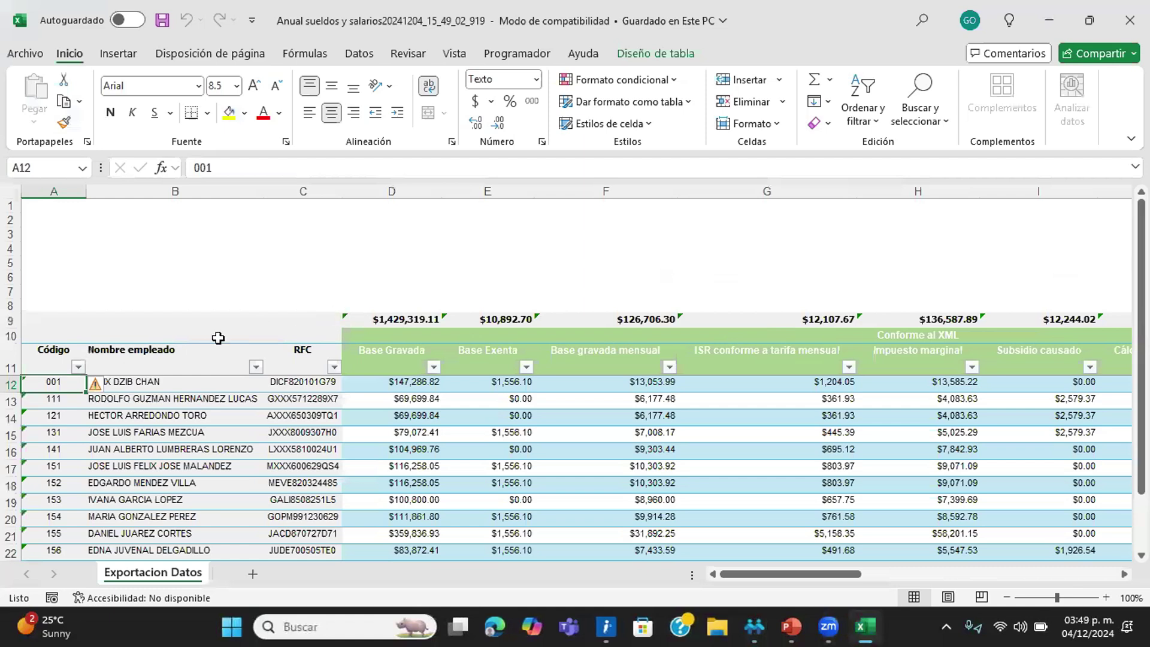
Step: Examine the exported employee rows and the XML column headings from Base Gravada through Saldo en contra
left_click(447, 403)
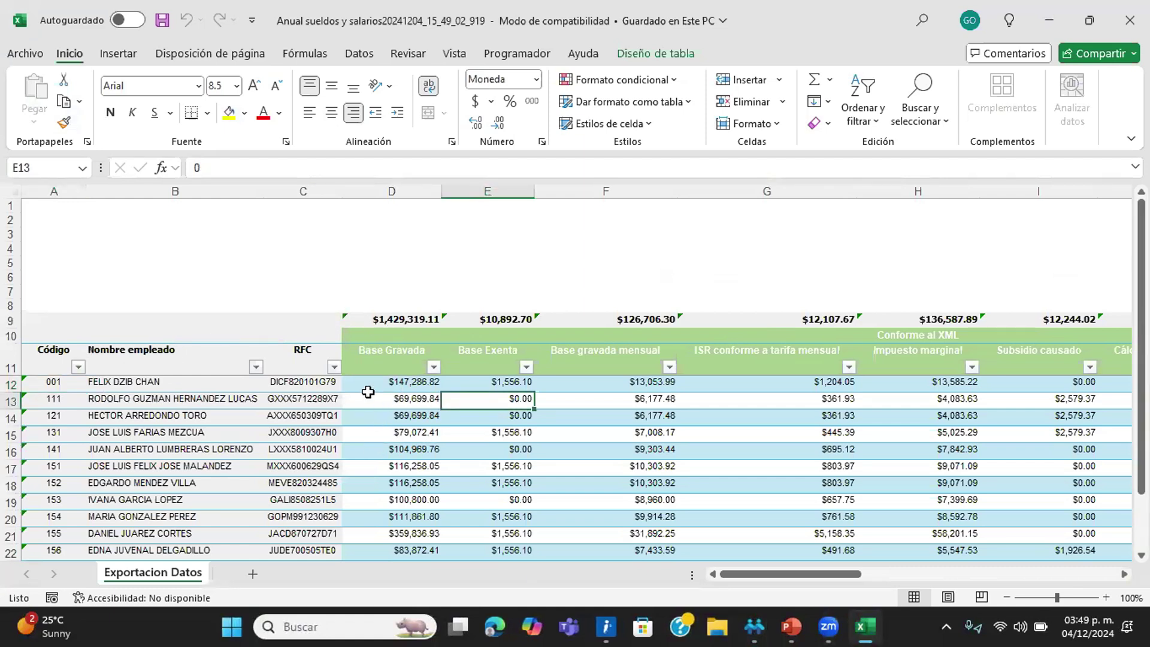
scroll(197, 371, "down", 4)
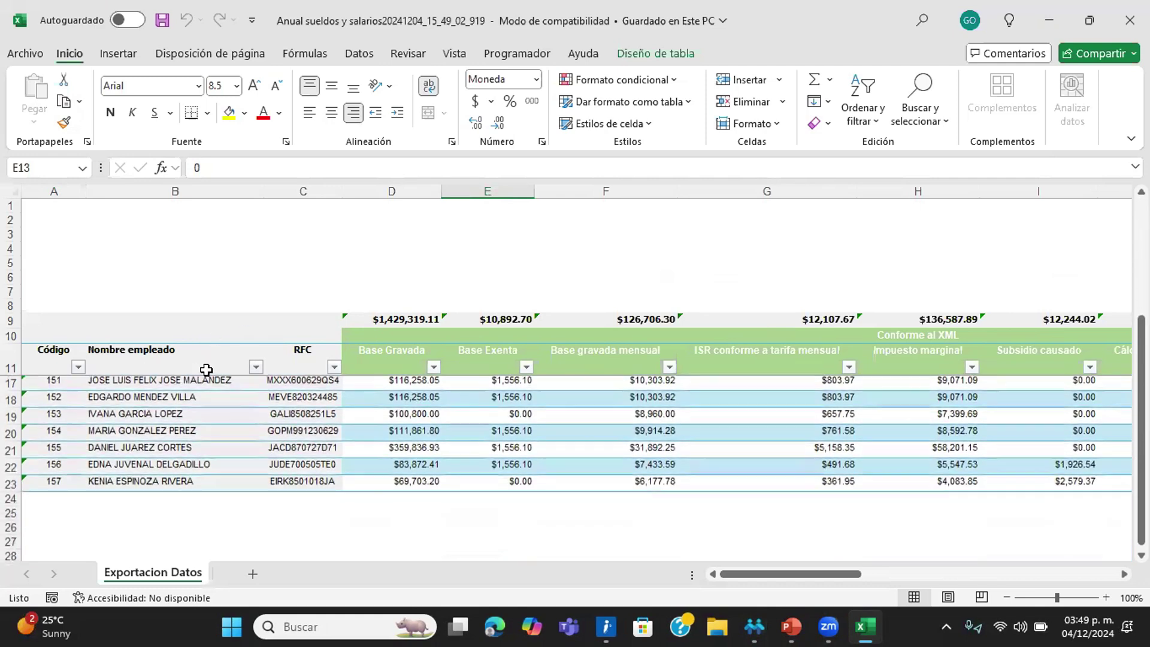
scroll(231, 351, "up", 3)
scroll(262, 324, "up", 1)
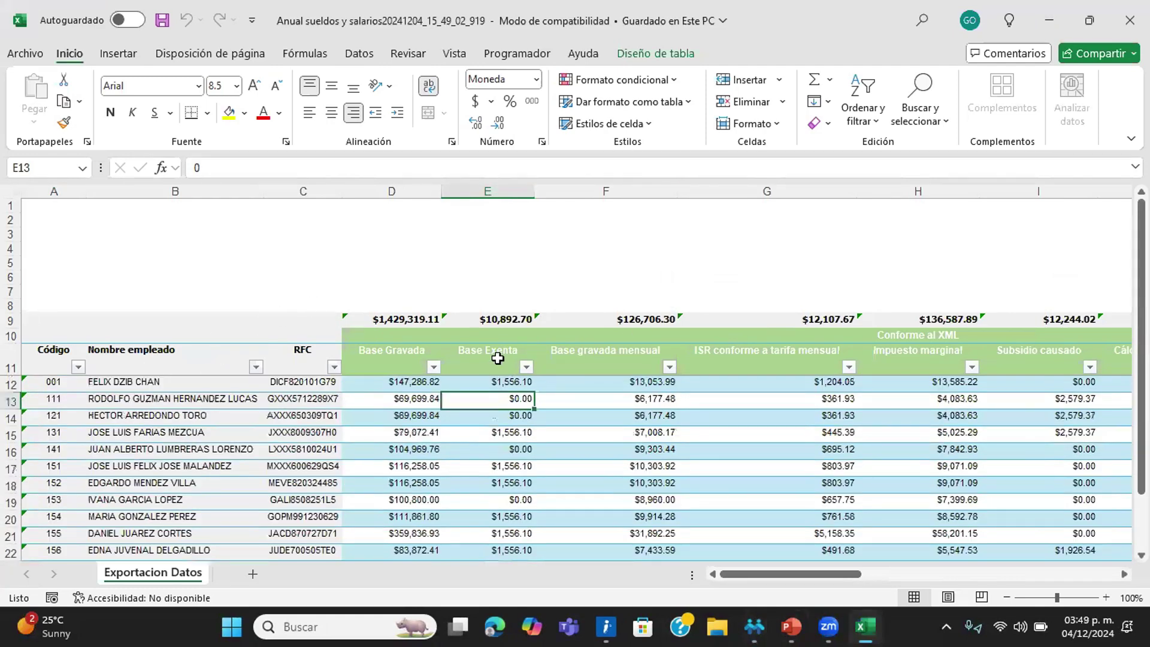
left_click(409, 353)
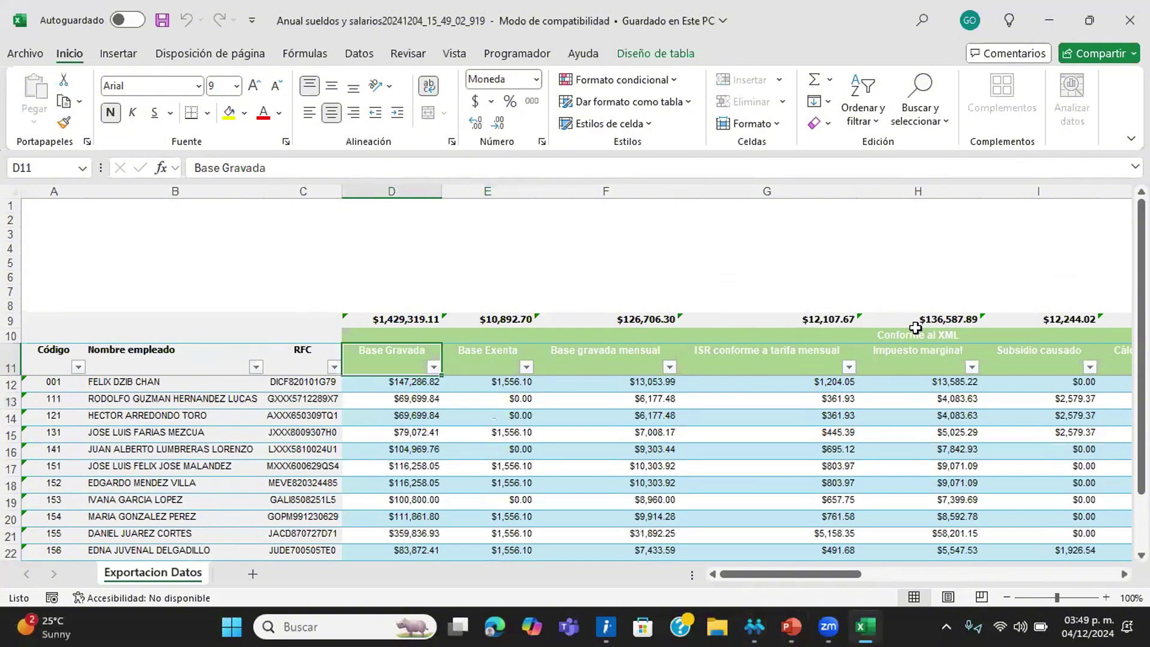
key("Right")
key("Right")
key("Right")
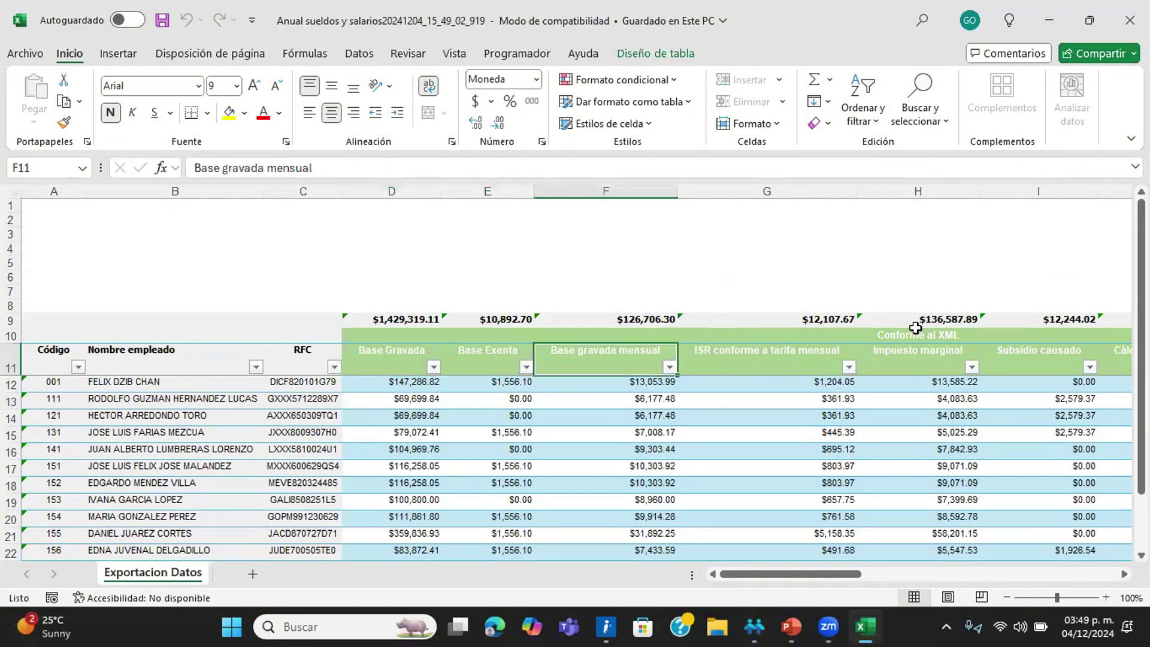
key("Right")
key("Right")
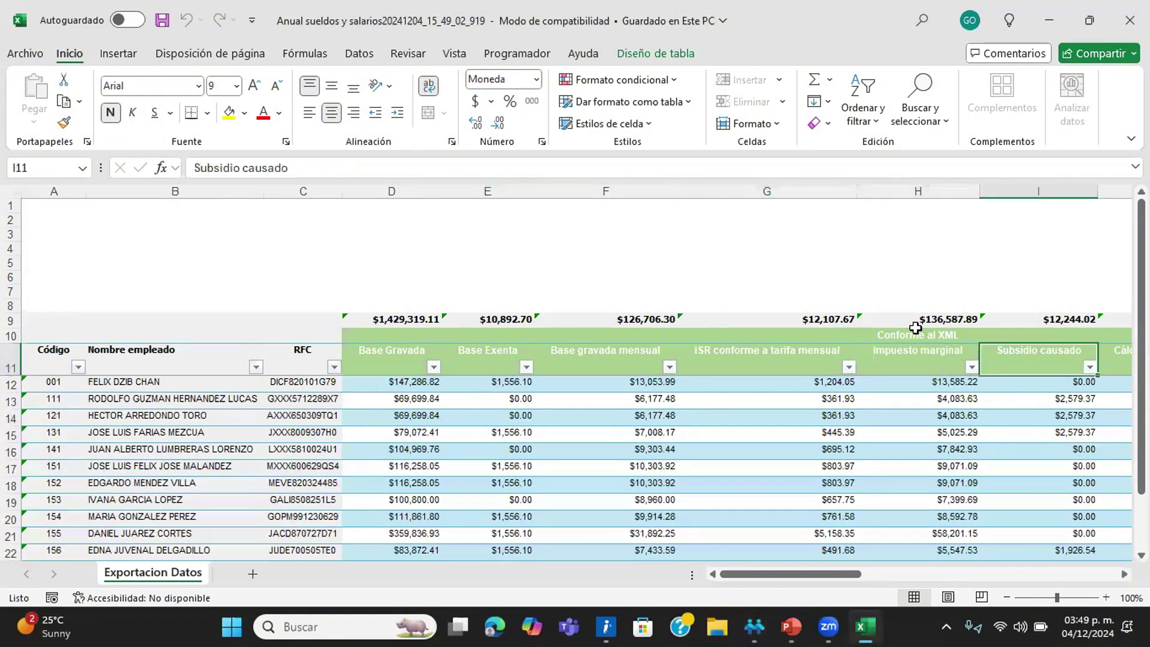
key("Right")
key("Right")
key("Right")
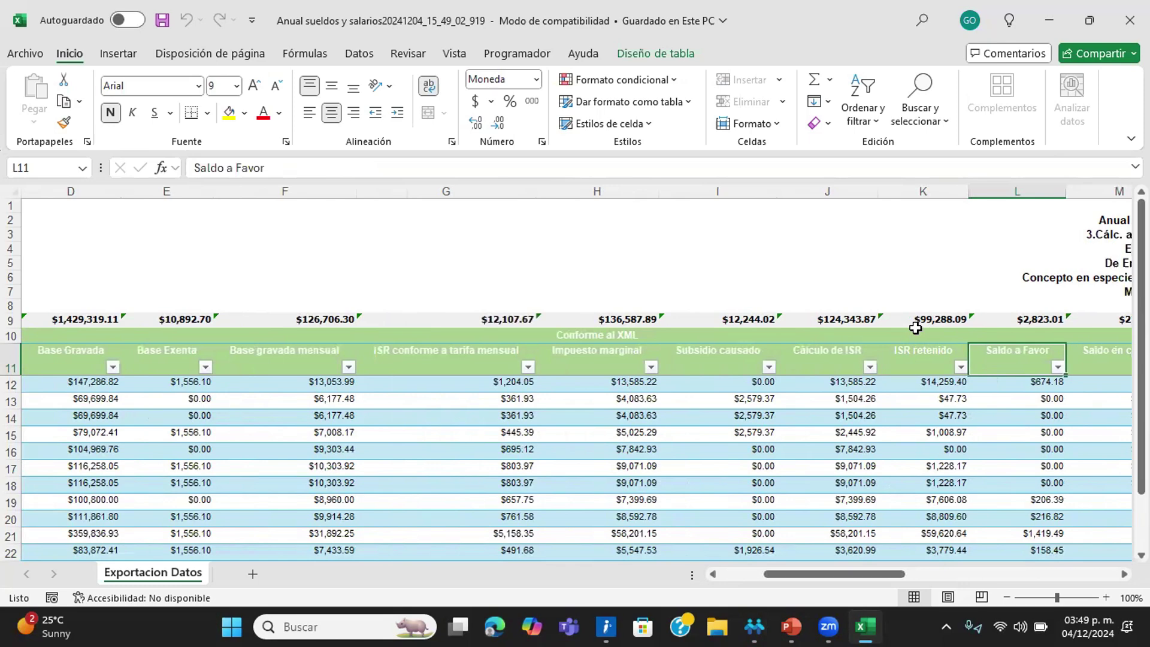
key("Right")
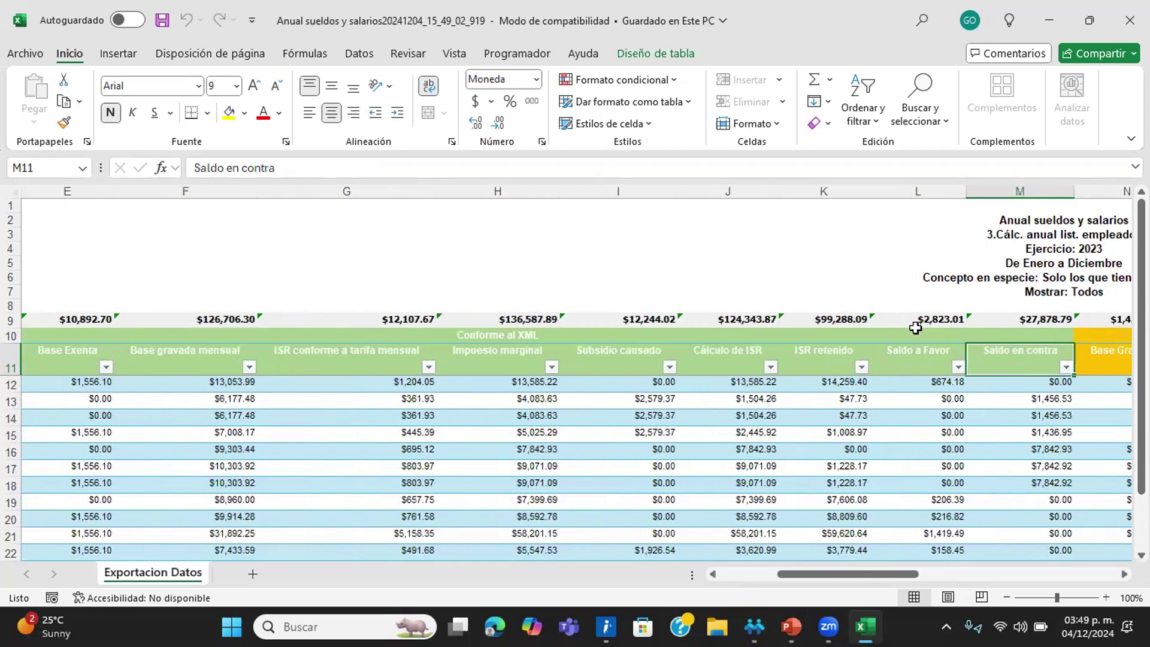
Step: Review the XML Saldo en contra column down to the last employee and back up
key("Down")
key("Down")
key("Down")
key("Down")
key("Down")
key("Down")
key("Down")
key("Down")
key("Down")
key("Down")
key("Down")
key("Down")
key("Down")
key("Down")
key("Down")
key("Down")
key("Down")
key("Down")
key("Down")
key("Down")
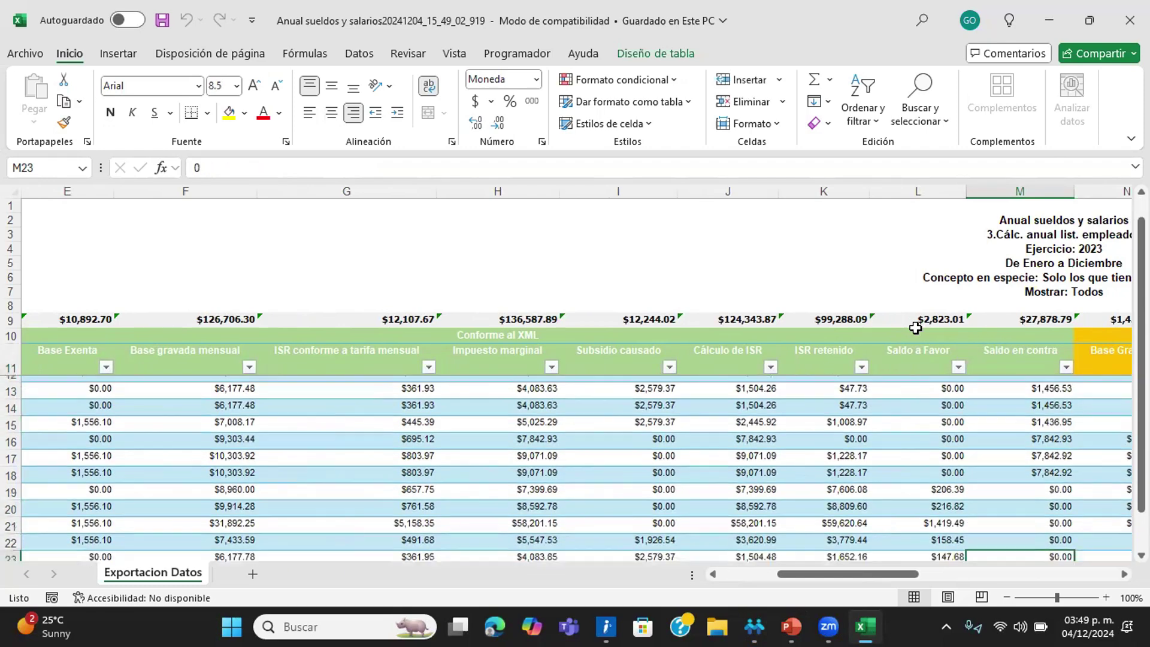
key("Up")
key("Up")
key("Up")
key("Up")
key("Up")
key("Up")
key("Up")
key("Up")
key("Up")
key("Up")
key("Up")
key("Up")
key("Up")
key("Up")
key("Up")
key("Up")
key("Up")
key("Up")
key("Up")
key("Up")
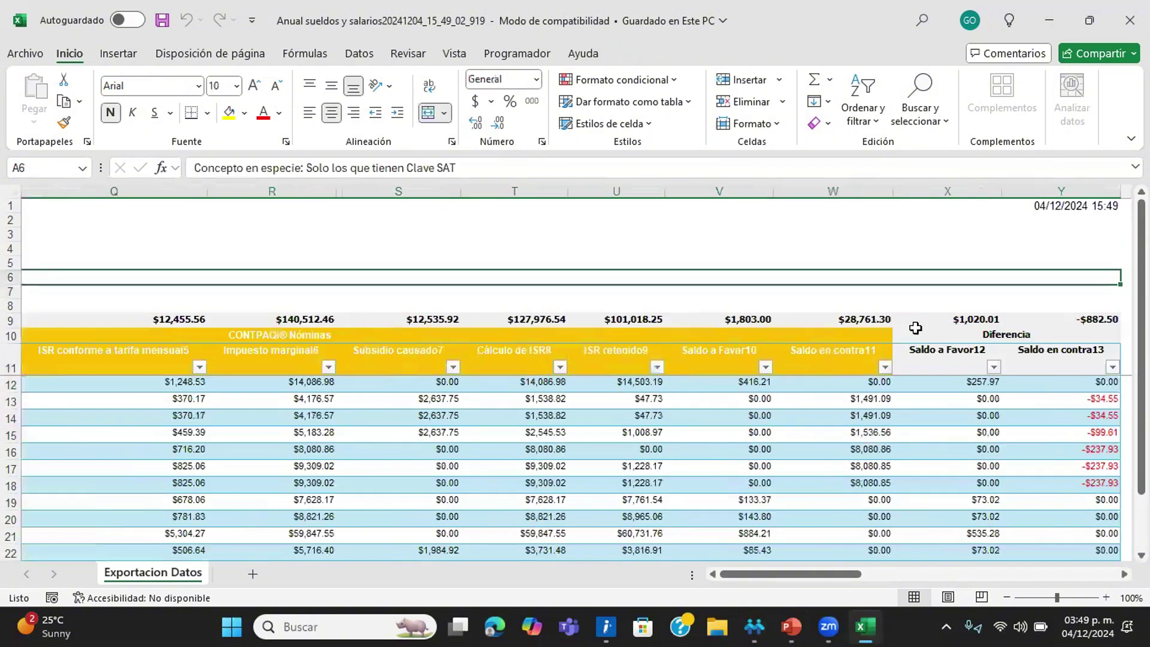
key("Up")
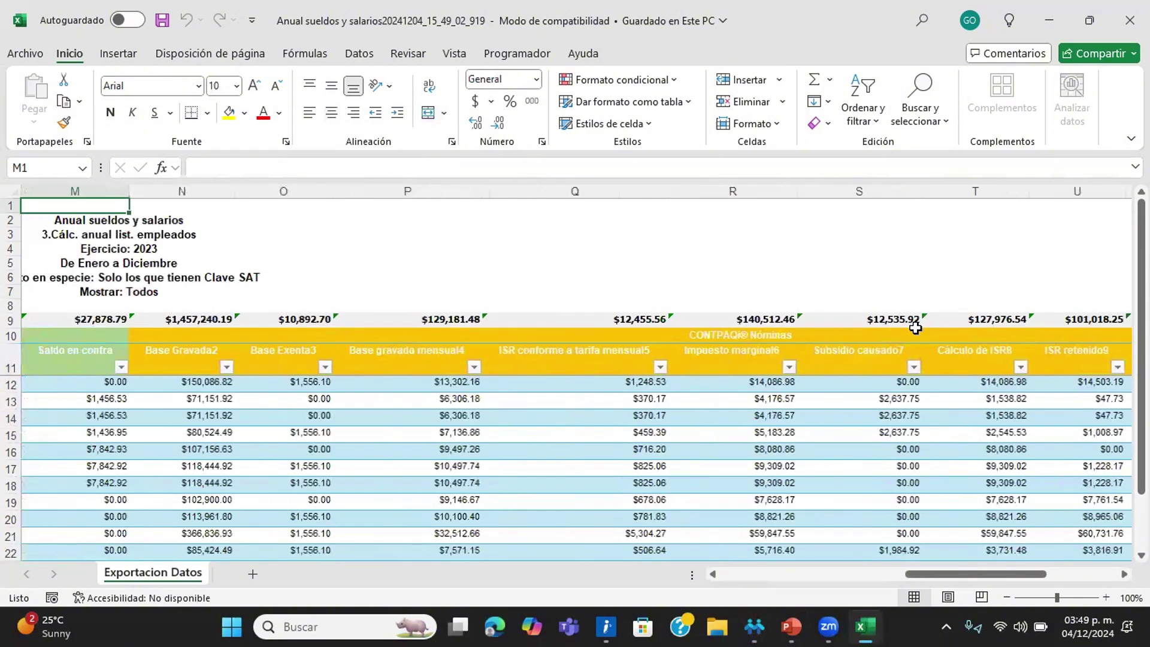
key("Down")
key("Down")
key("Down")
key("Down")
key("Down")
key("Down")
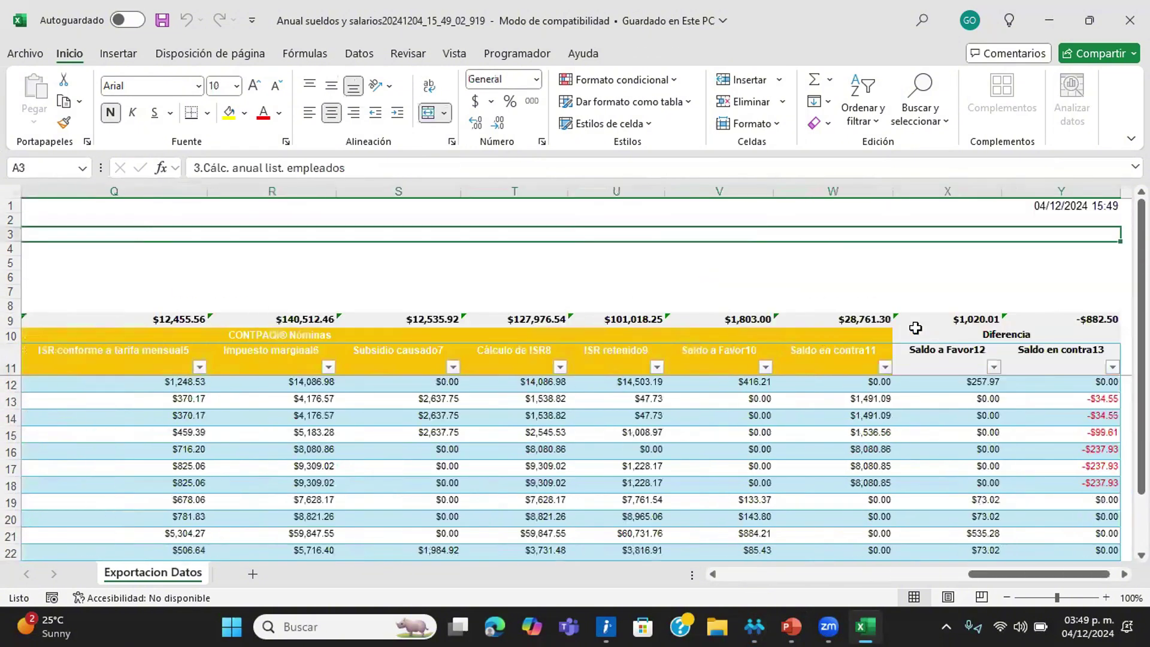
key("Down")
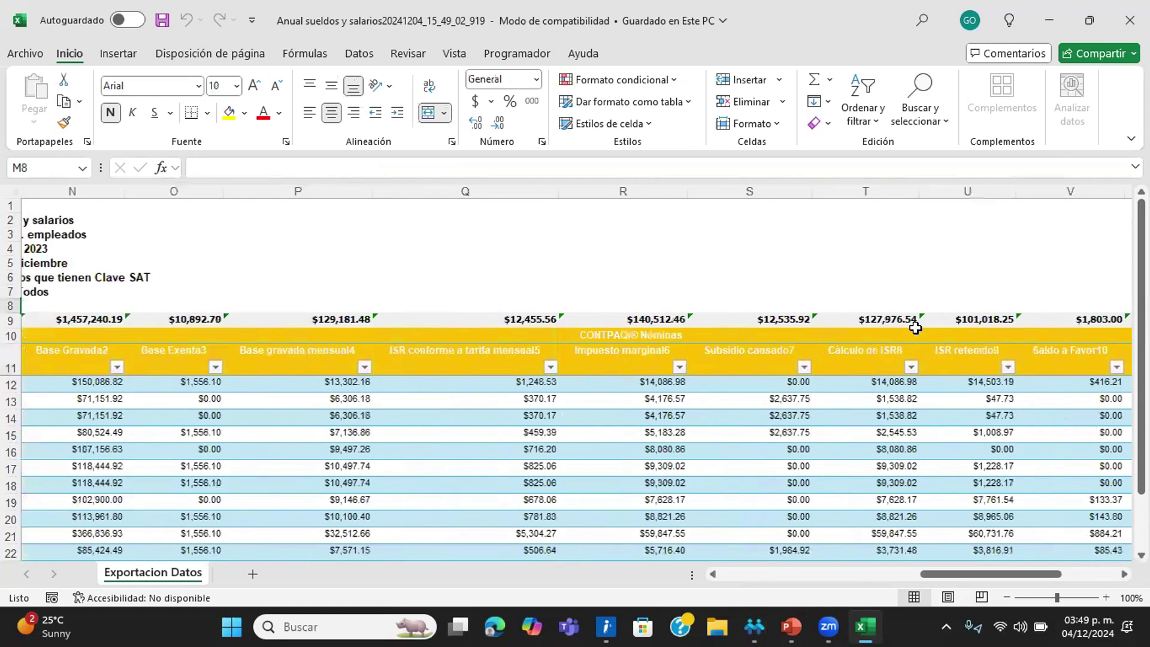
key("Down")
key("Left")
key("Left")
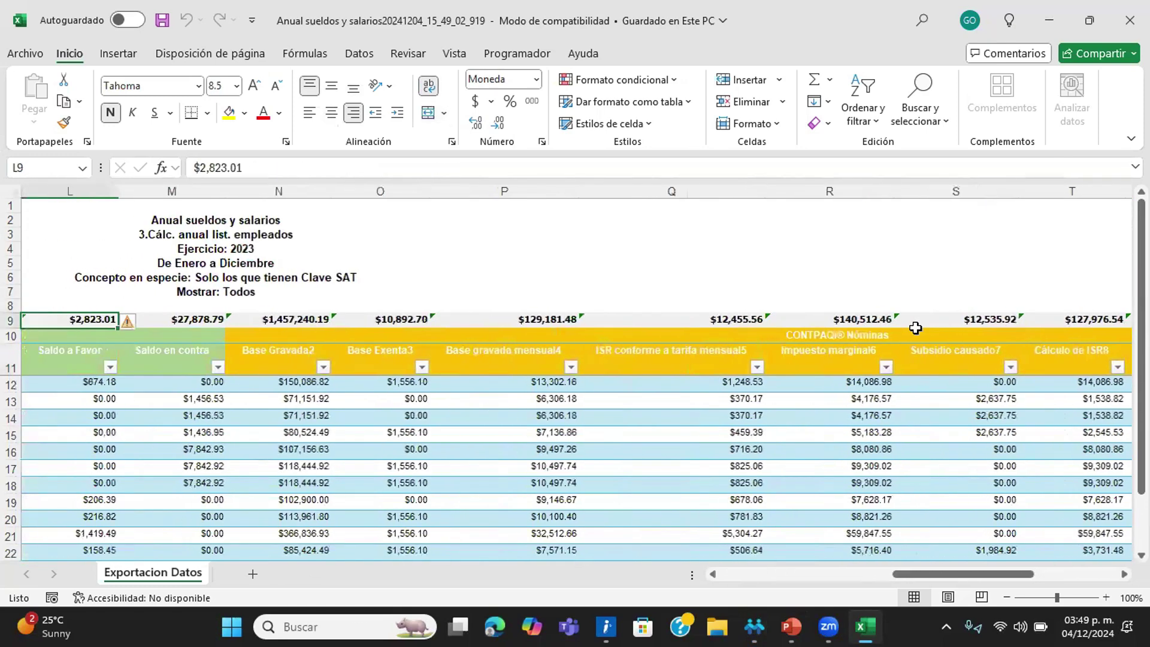
key("Down")
key("Right")
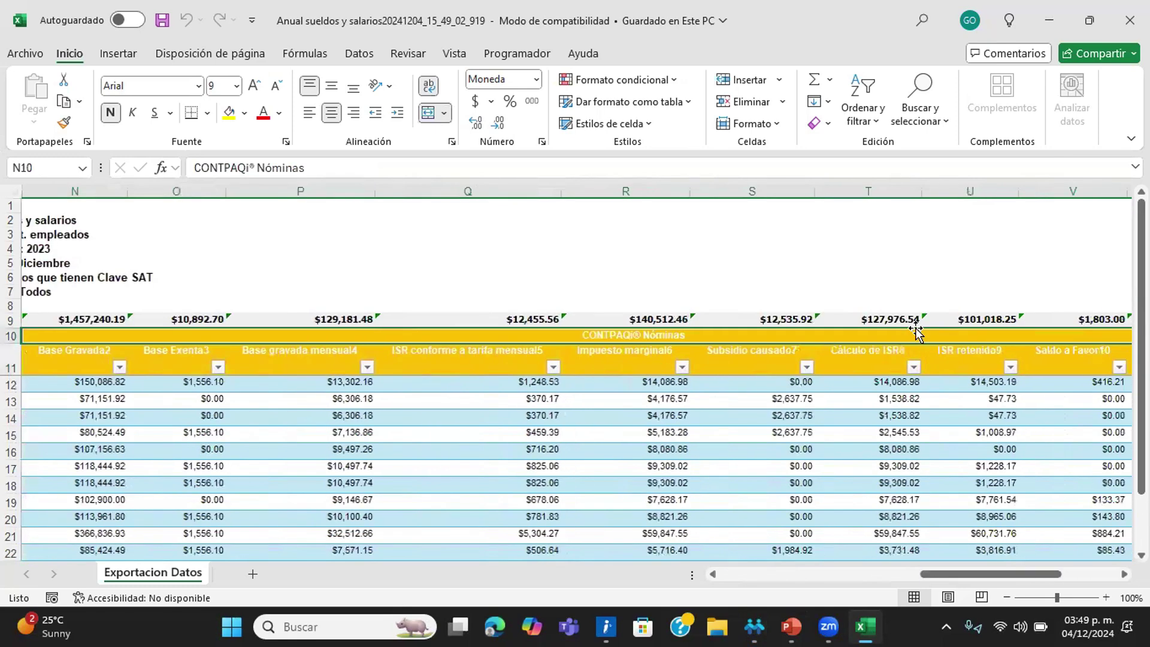
Step: Trace the first employee's XML figures through Impuesto marginal, Subsidio causado, Cálculo de ISR and ISR retenido
key("Down")
key("Left")
key("Left")
key("Left")
key("Left")
key("Left")
key("Left")
key("Left")
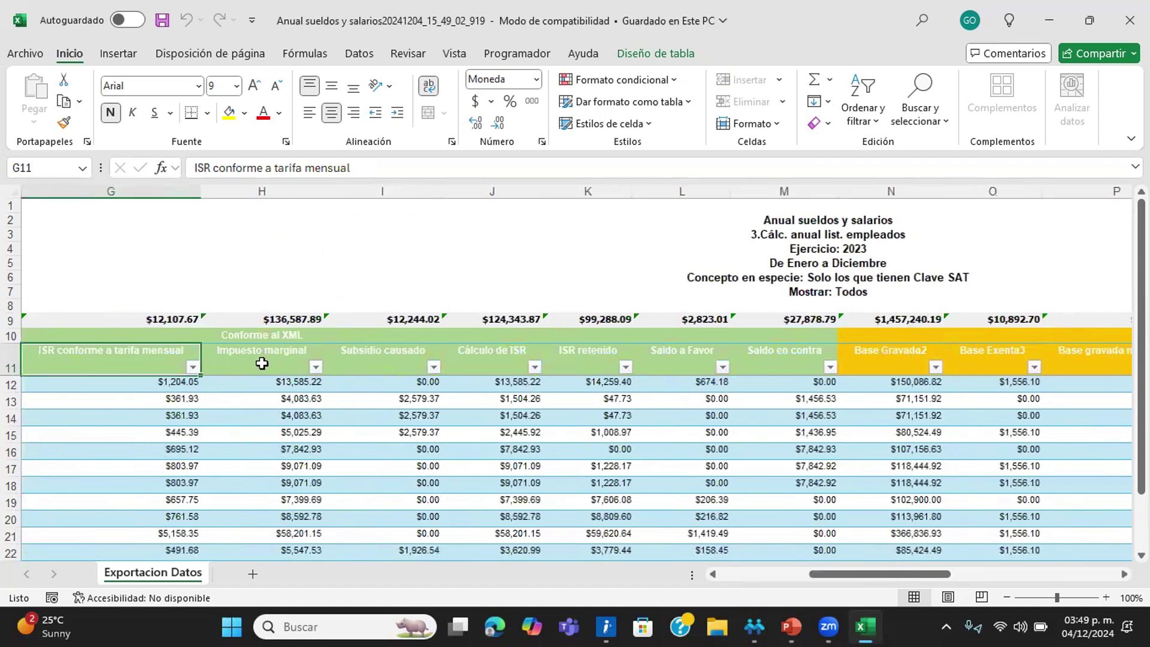
left_click(267, 383)
left_click(366, 384)
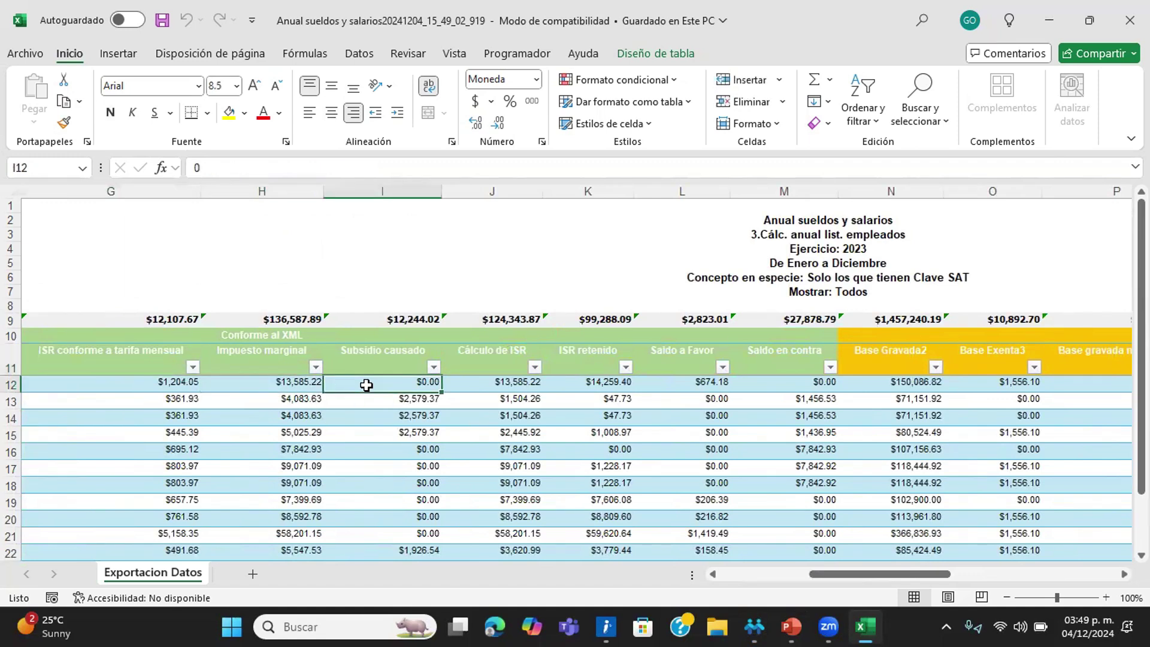
left_click(508, 384)
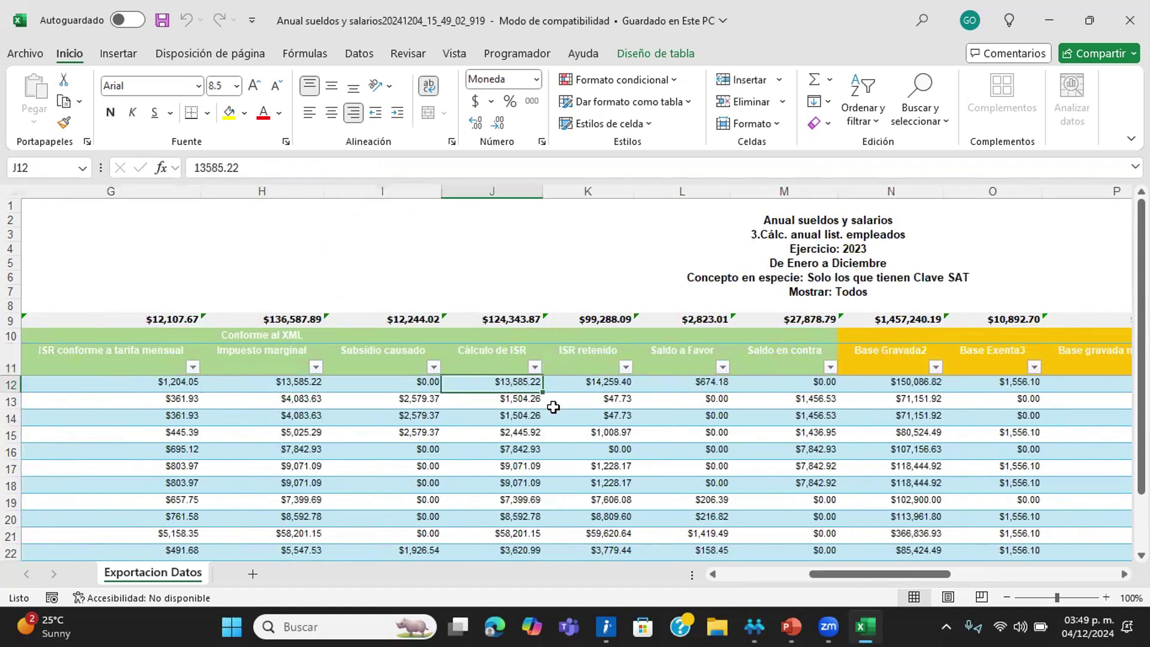
left_click(602, 379)
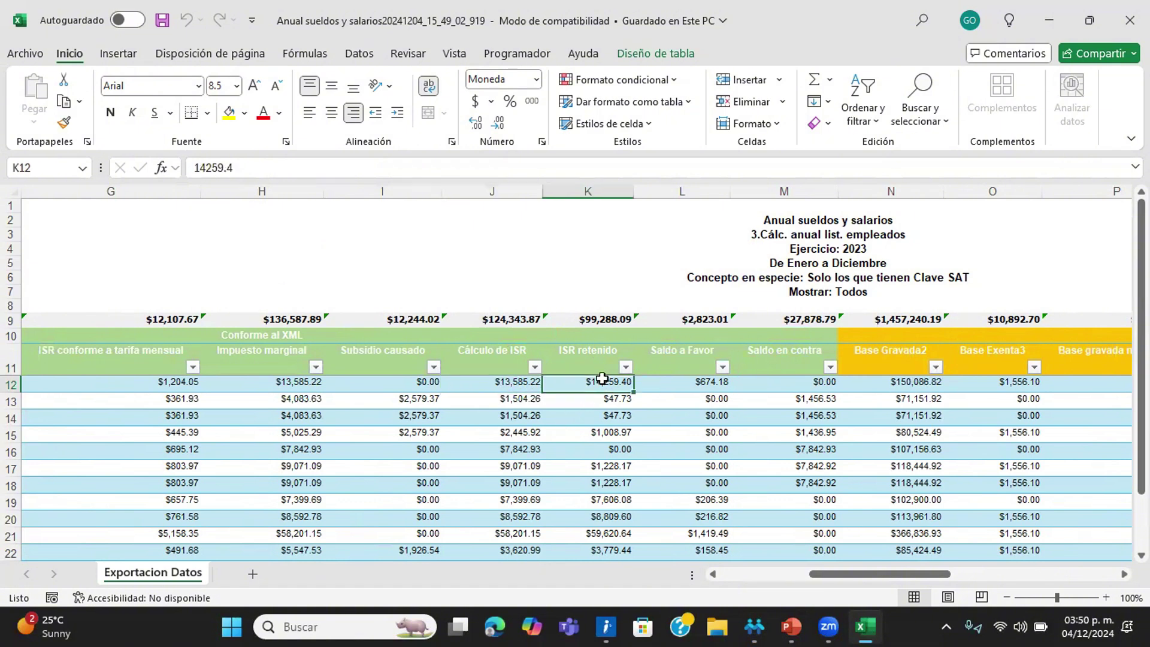
Step: Fill the entire XML Saldo a Favor column (L) with yellow
left_click(680, 382)
left_click(682, 183)
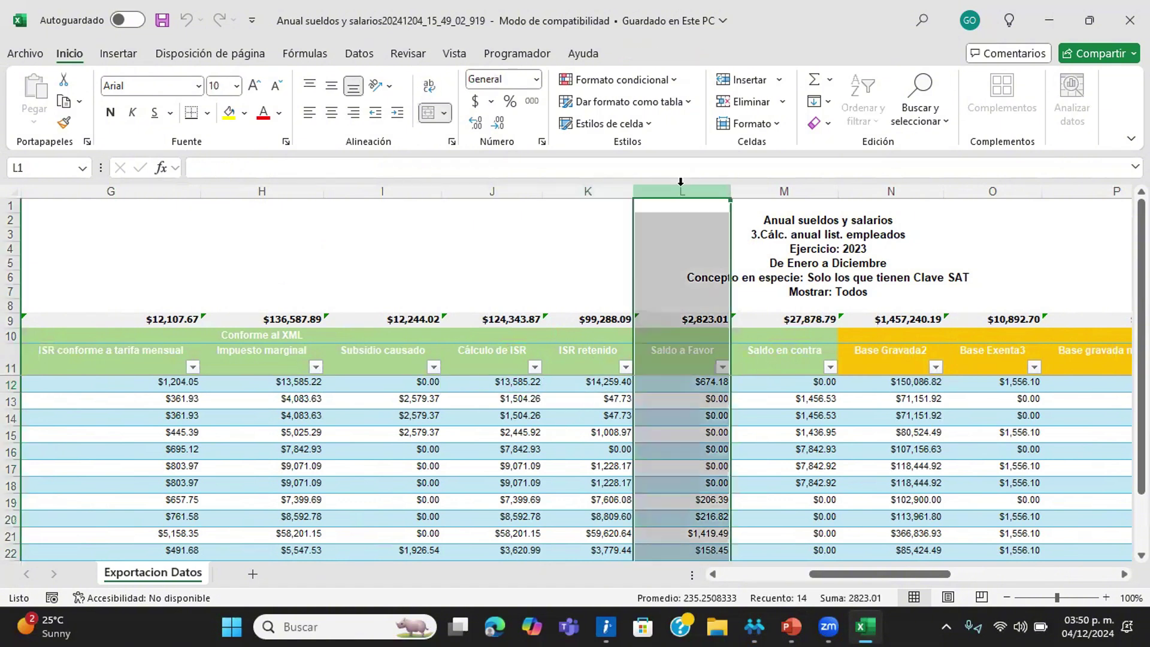
left_click(228, 112)
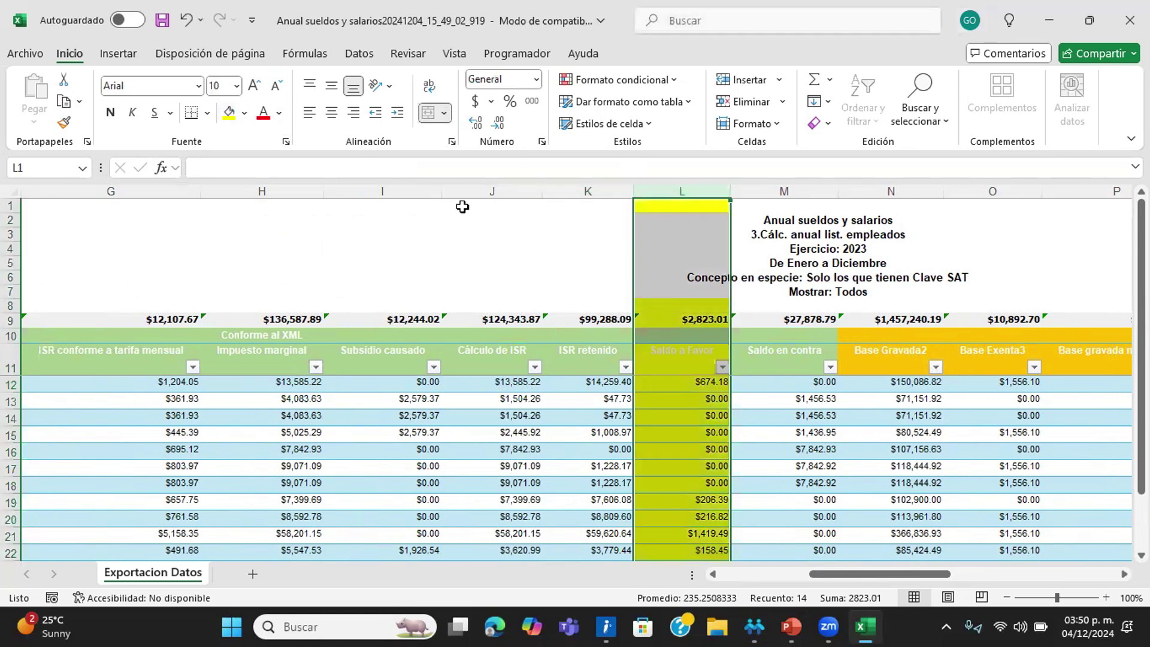
Step: Compare the first employee's Base Gravada in the CONTPAQi Nóminas columns with the one in the XML columns
left_click(778, 385)
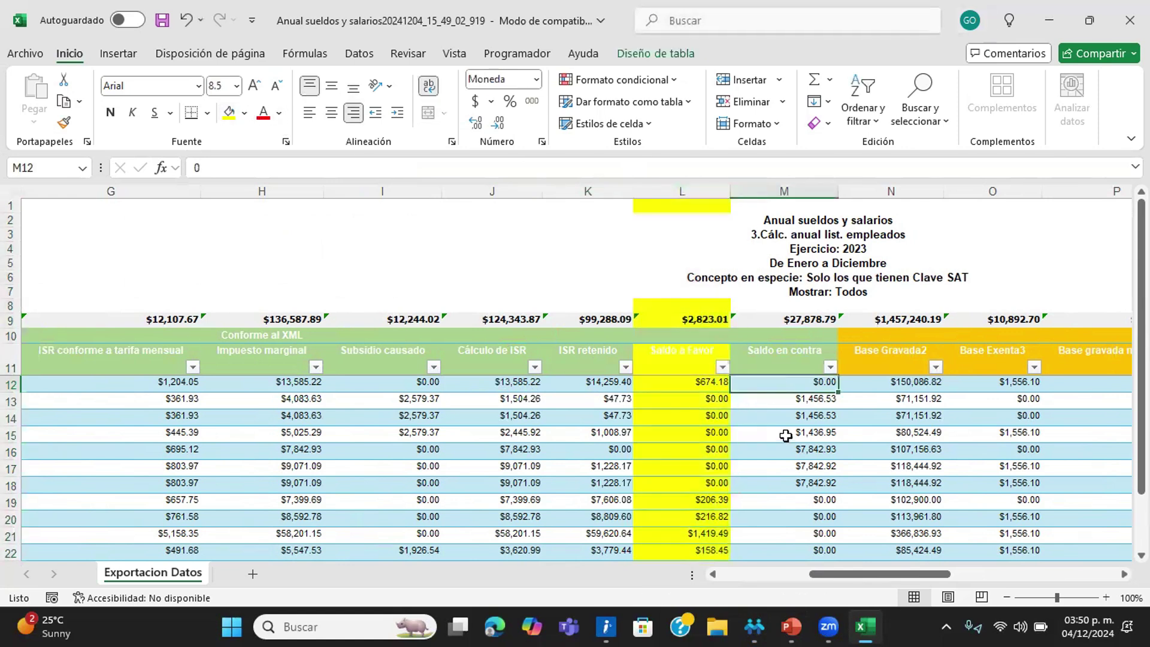
left_click(875, 387)
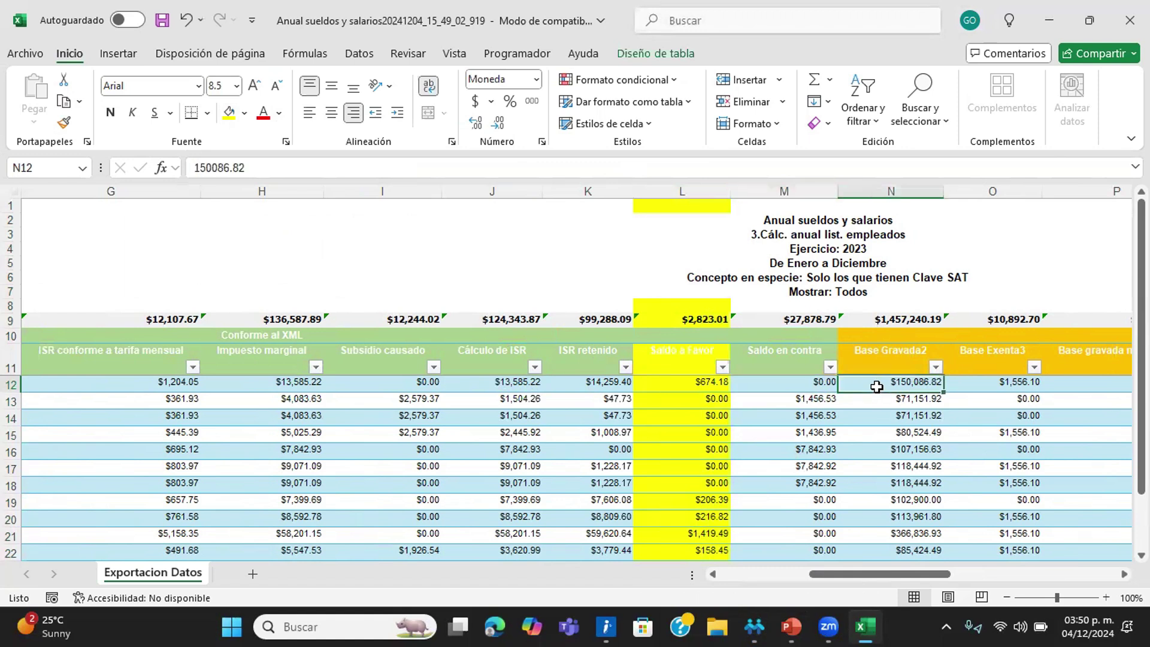
key("Right")
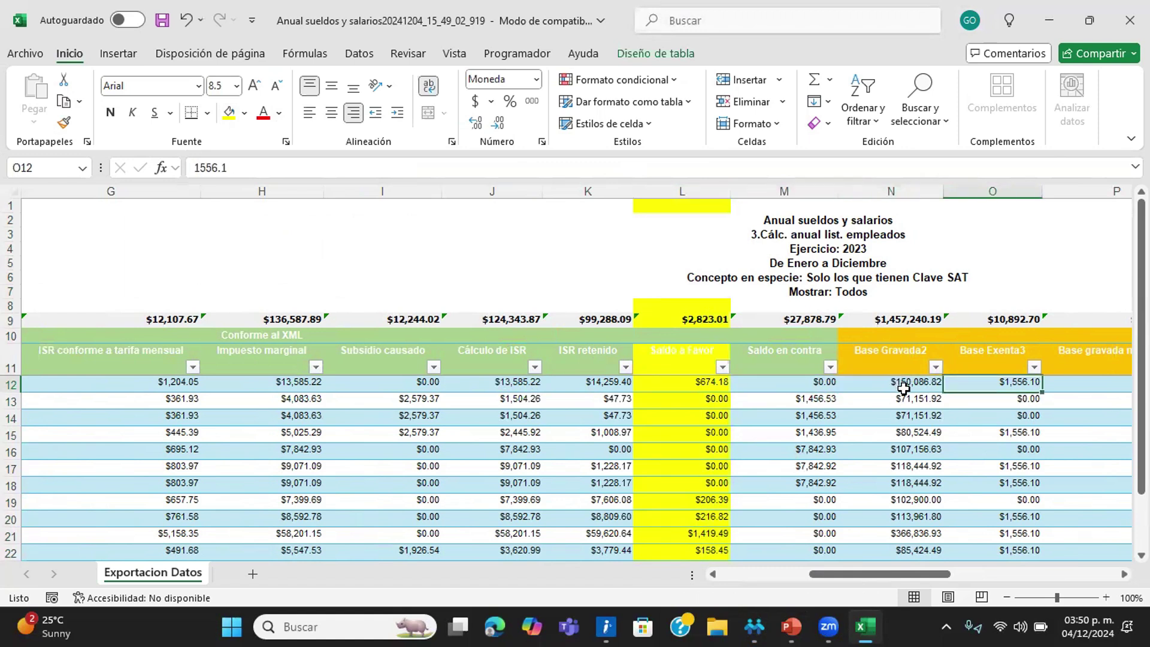
left_click(901, 386)
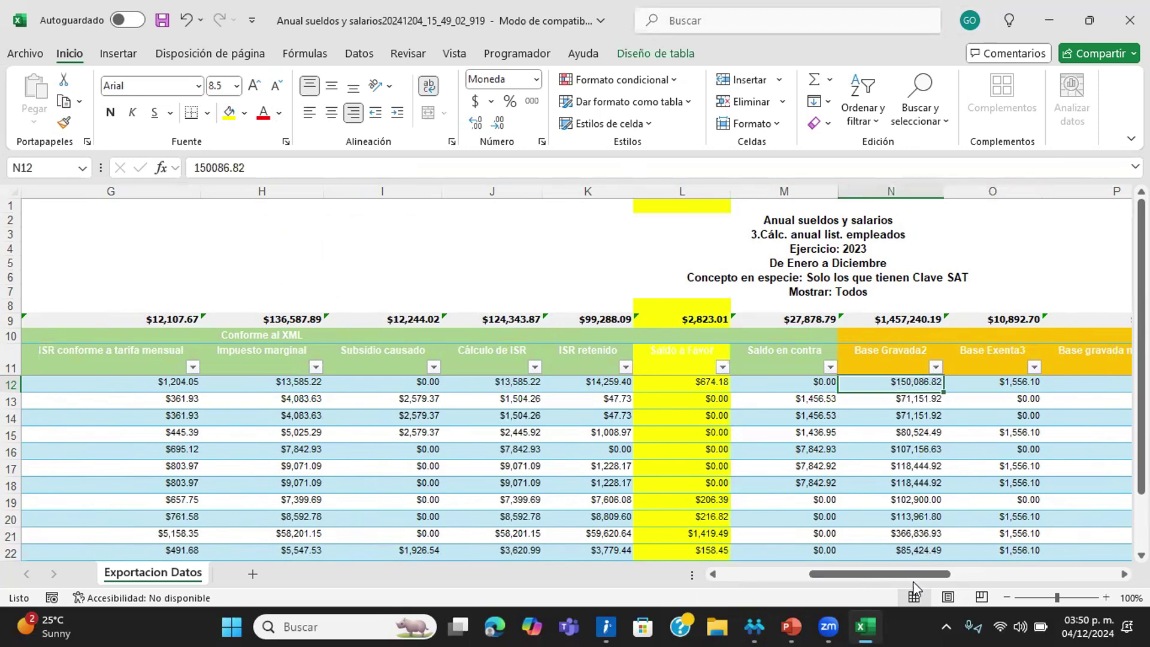
left_click_drag(897, 577, 391, 580)
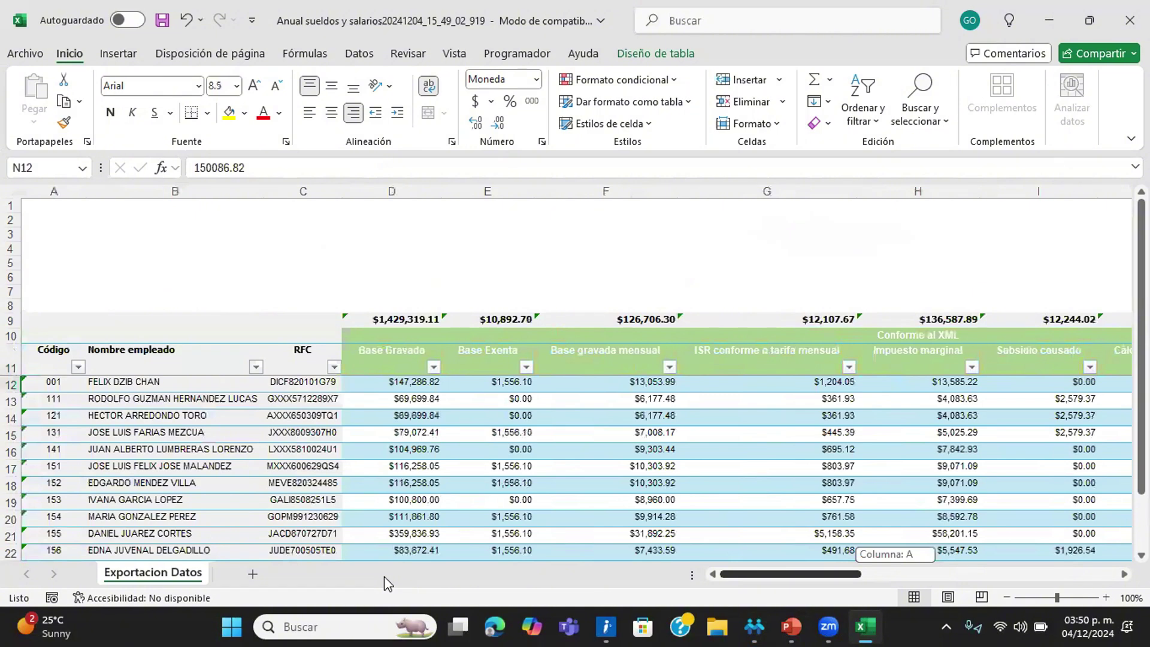
left_click(402, 383)
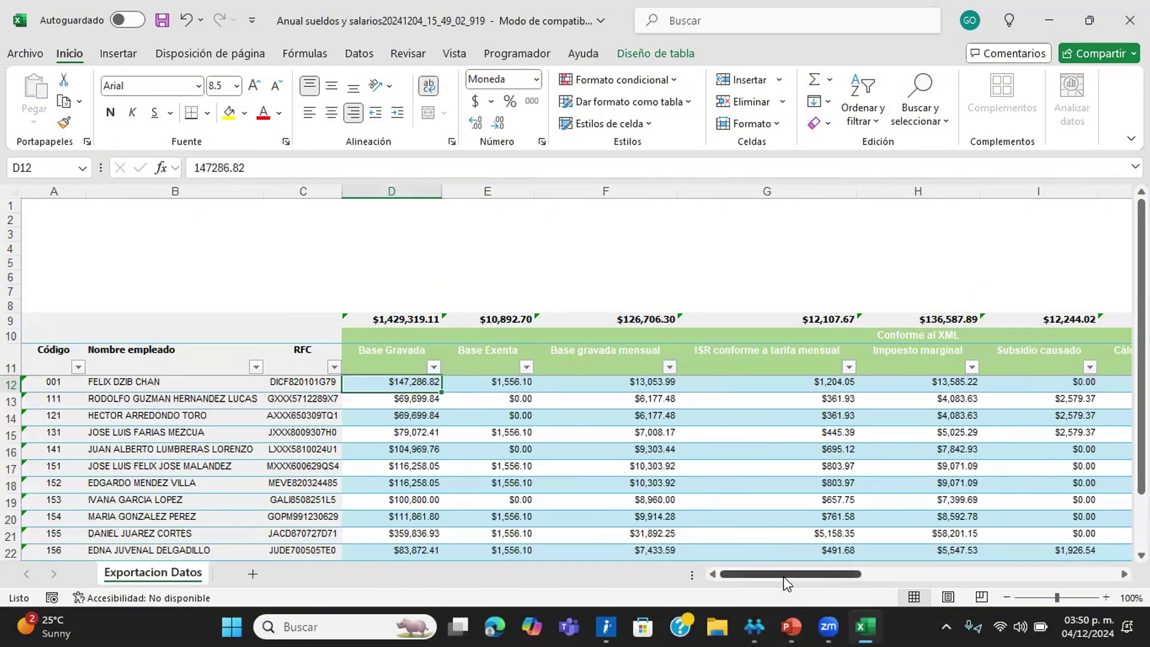
left_click_drag(826, 576, 981, 579)
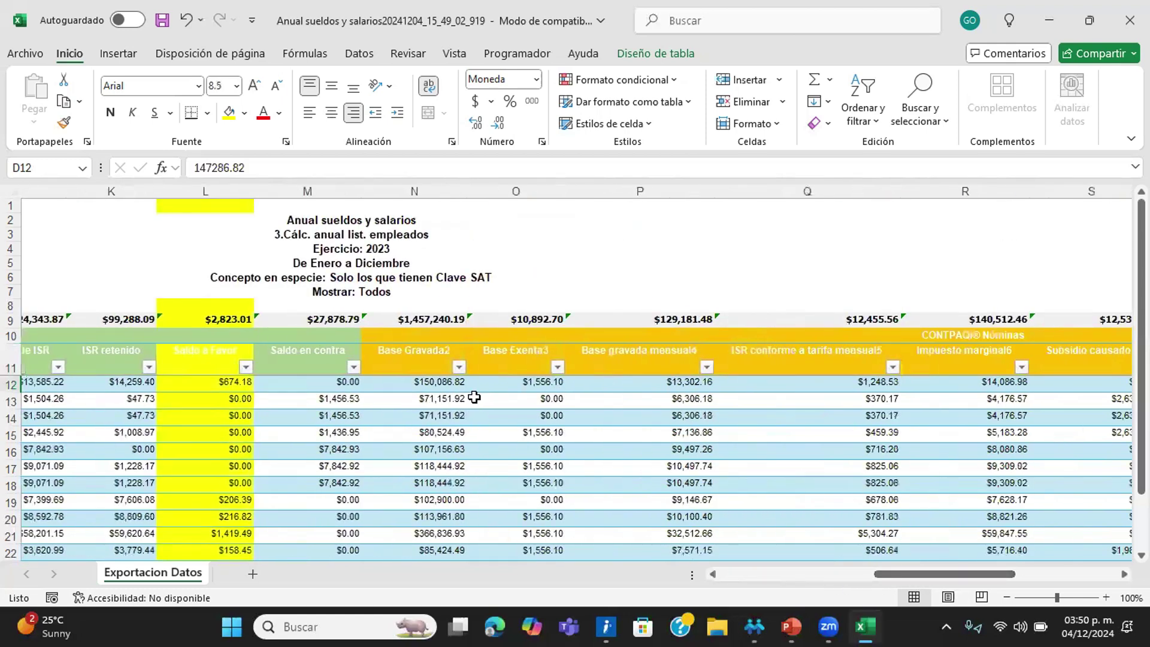
Step: Trace the first employee's CONTPAQi Nóminas figures from ISR conforme a tarifa mensual across to the Diferencia columns
left_click(792, 387)
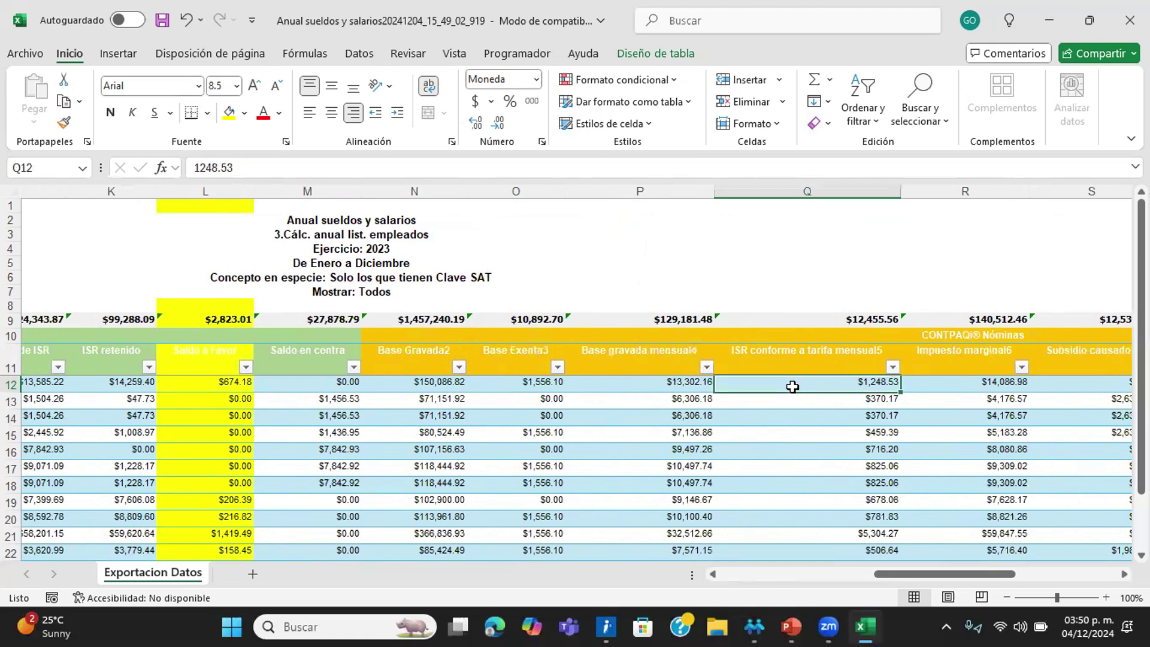
key("Right")
key("Right")
key("Right")
key("Right")
key("Right")
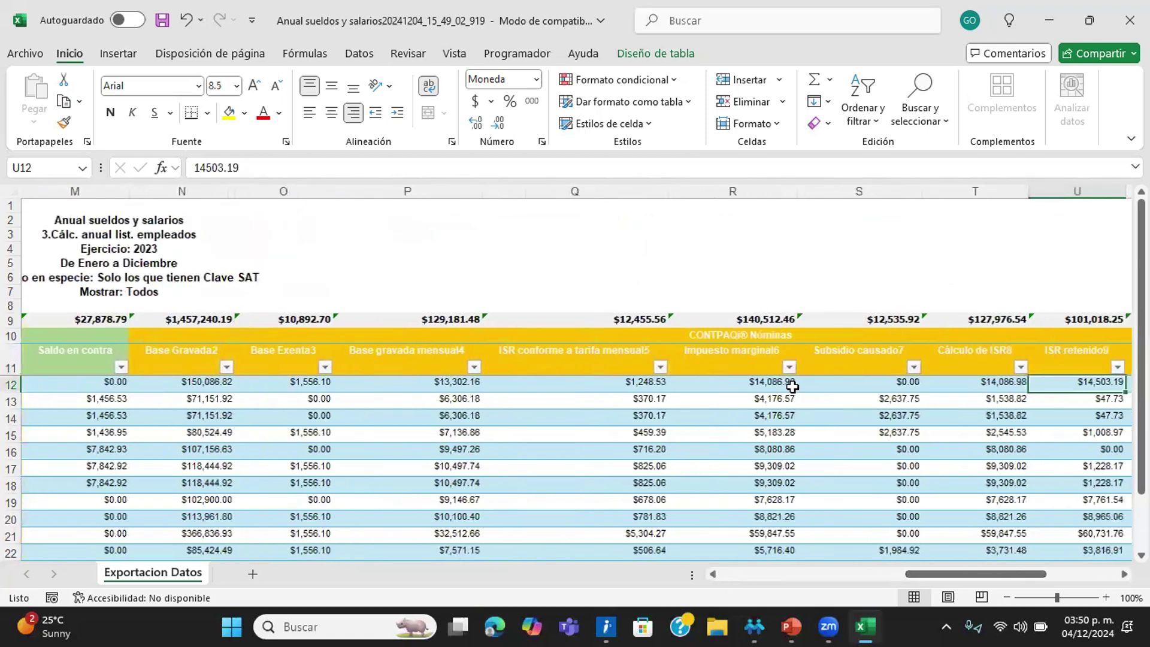
key("Right")
key("Right")
key("Right")
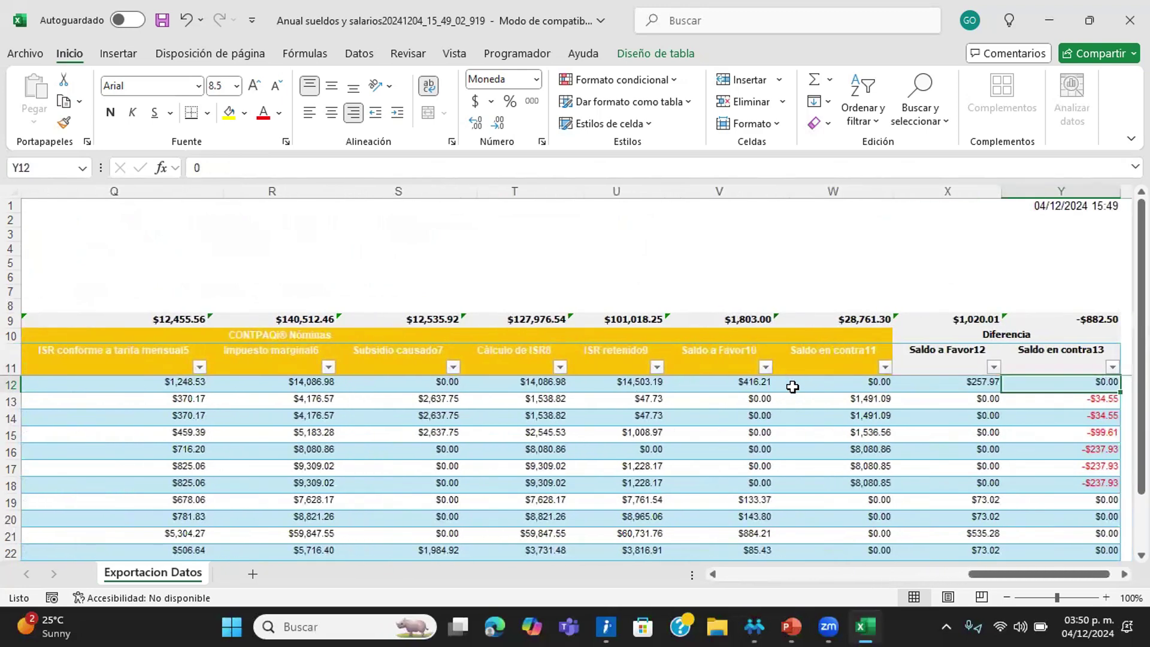
Step: Go back along the first employee's row to the Cálculo de ISR in the XML columns
key("Left")
key("Left")
key("Left")
key("Left")
key("Left")
key("Left")
key("Left")
key("Left")
key("Left")
key("Left")
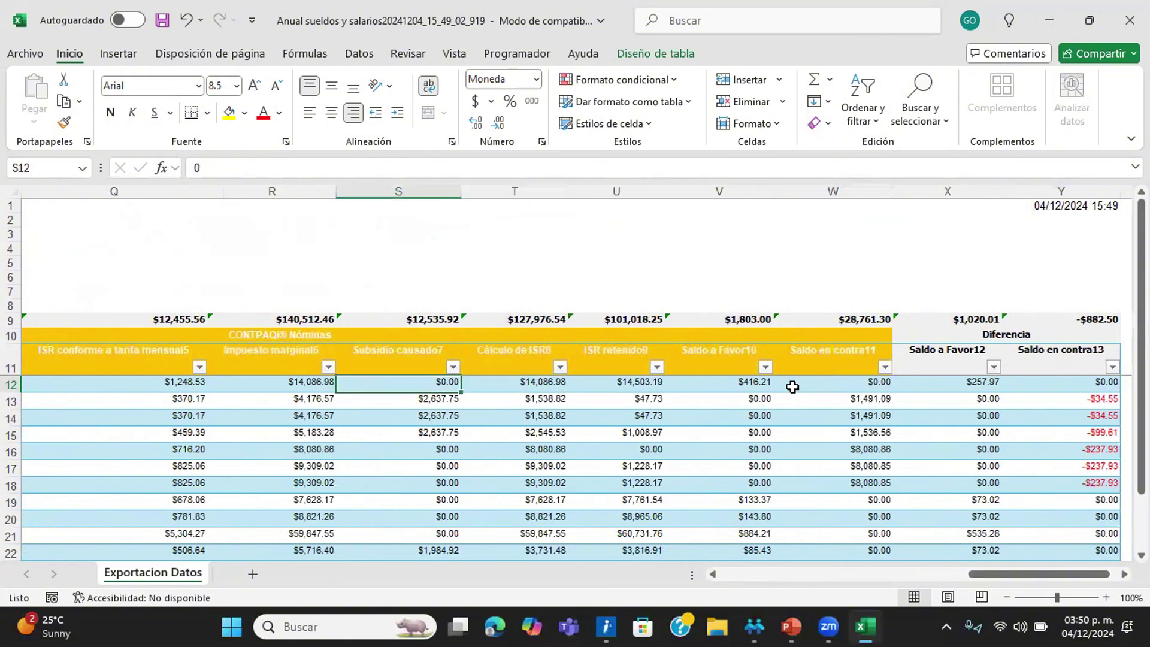
key("Left")
key("Left")
key("Left")
key("Left")
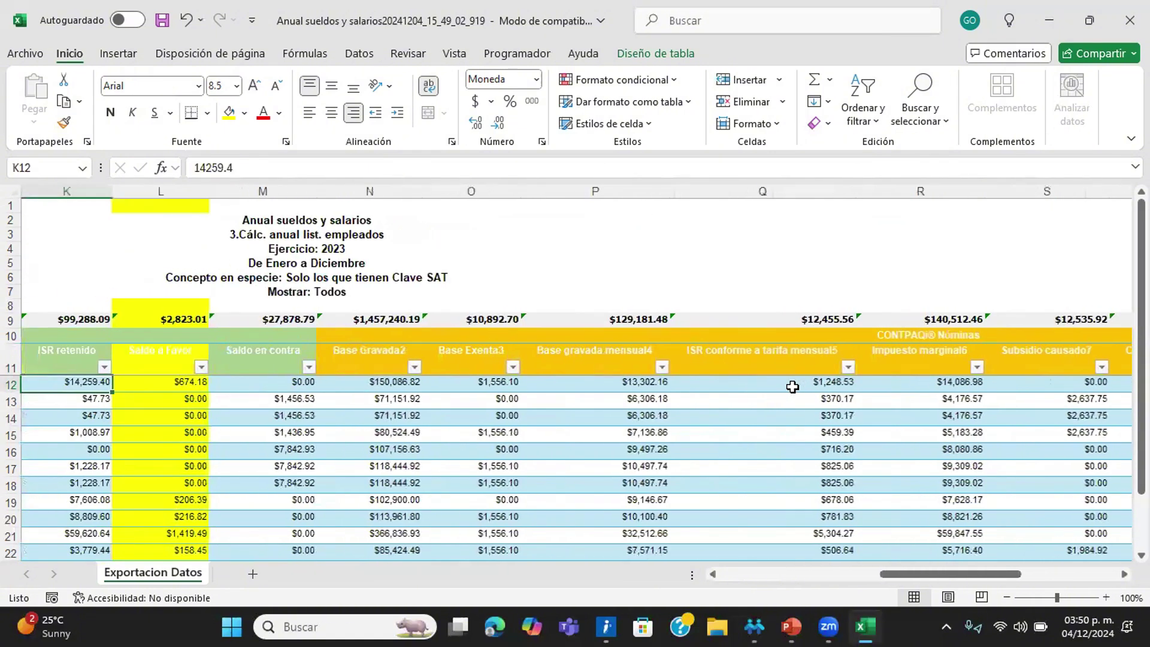
key("Left")
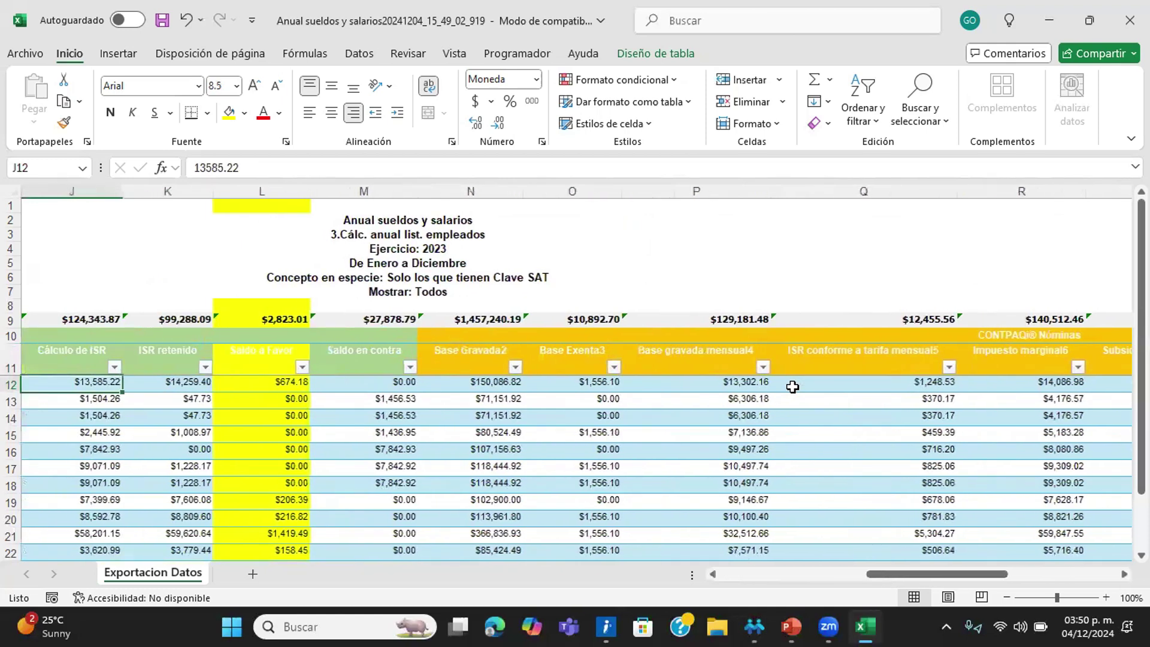
Step: Examine the first employee's CONTPAQi Nóminas figures from Base Gravada through Impuesto marginal
key("Right")
key("Right")
key("Right")
key("Right")
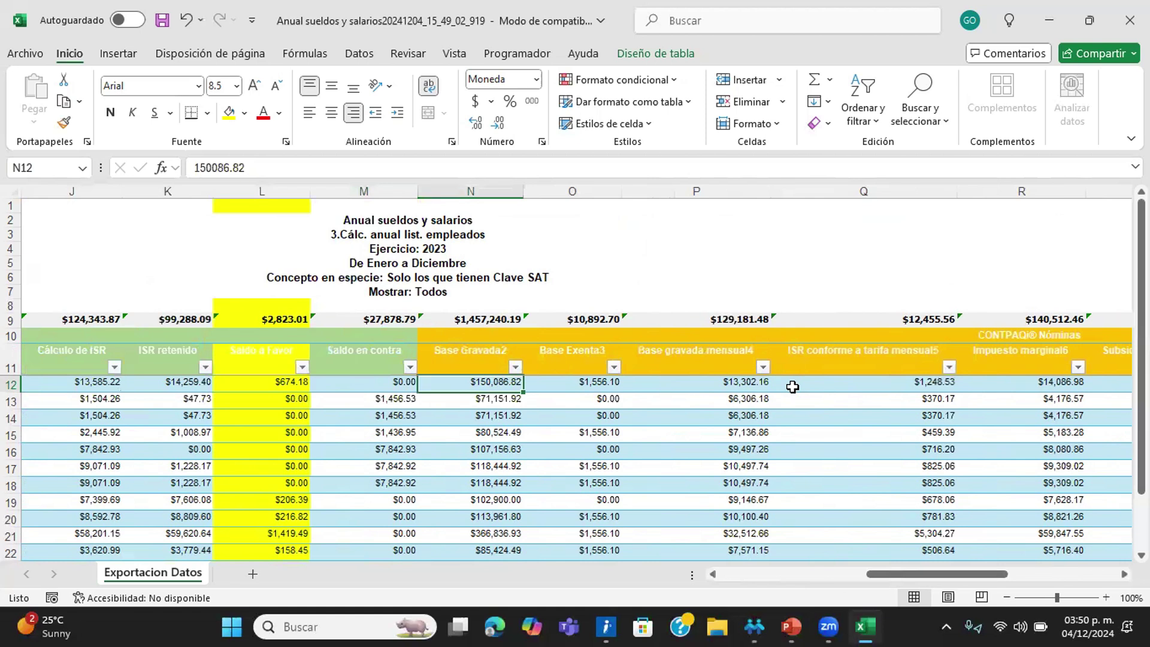
key("Right")
key("Right")
key("Right")
key("Right")
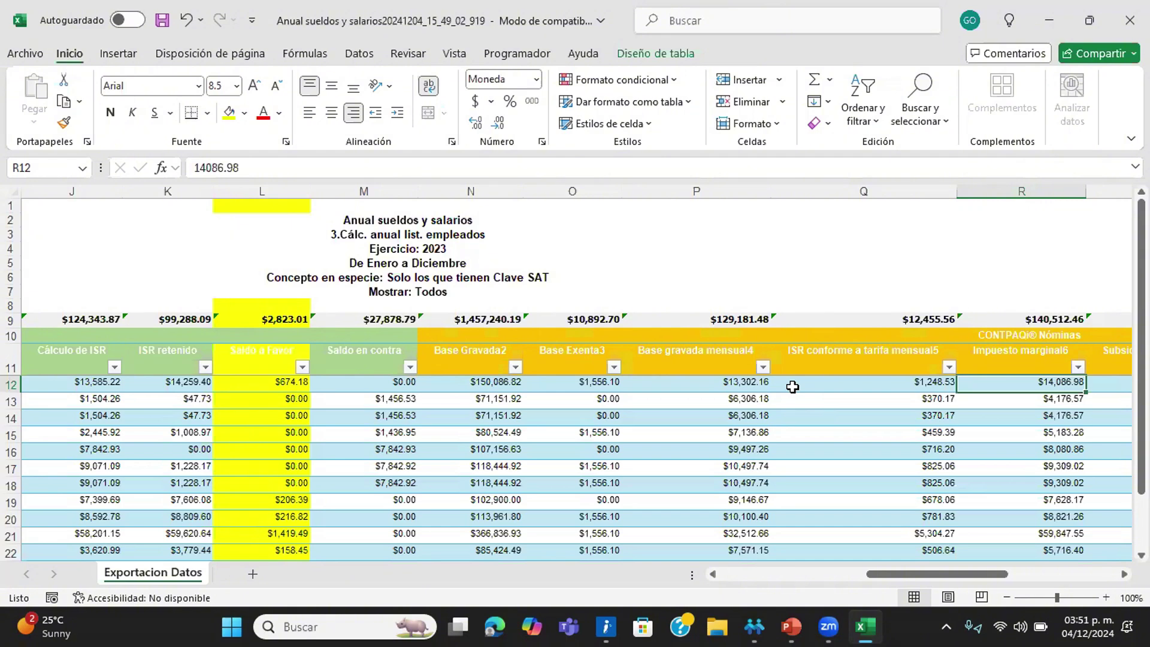
mouse_move(754, 626)
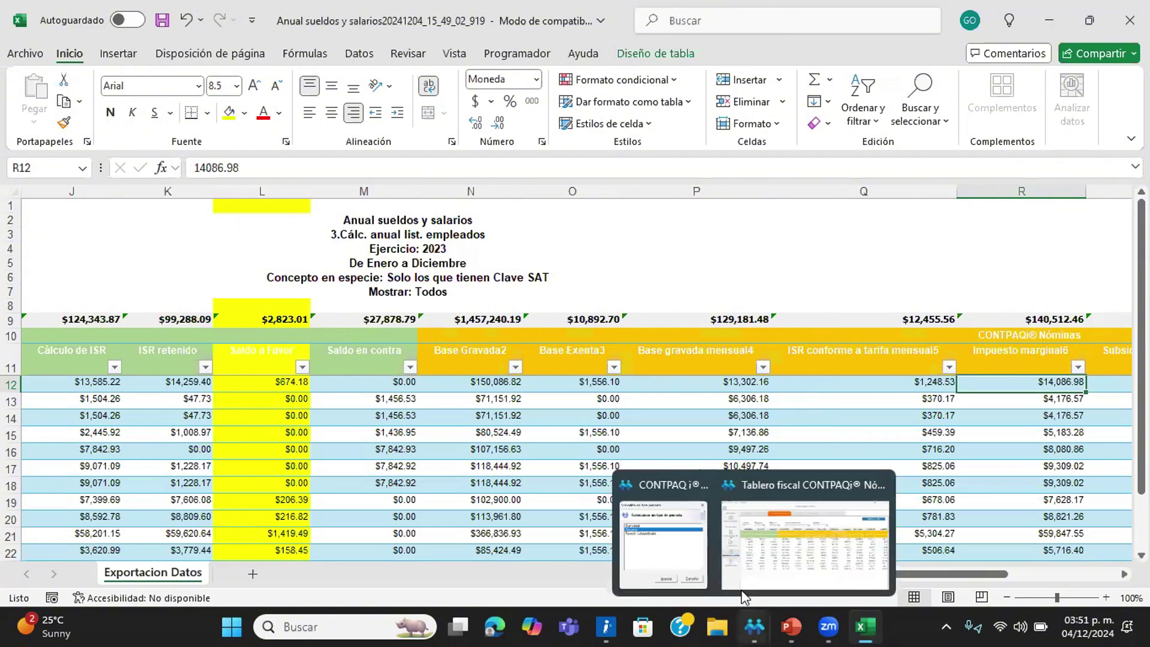
left_click(692, 536)
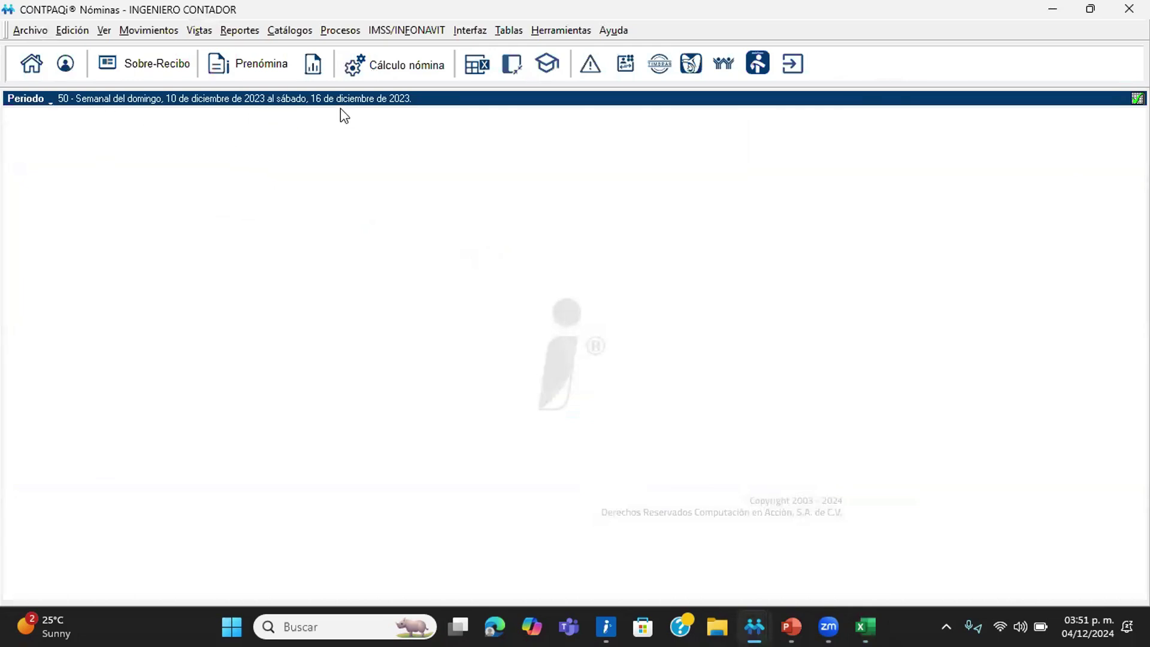
mouse_move(865, 626)
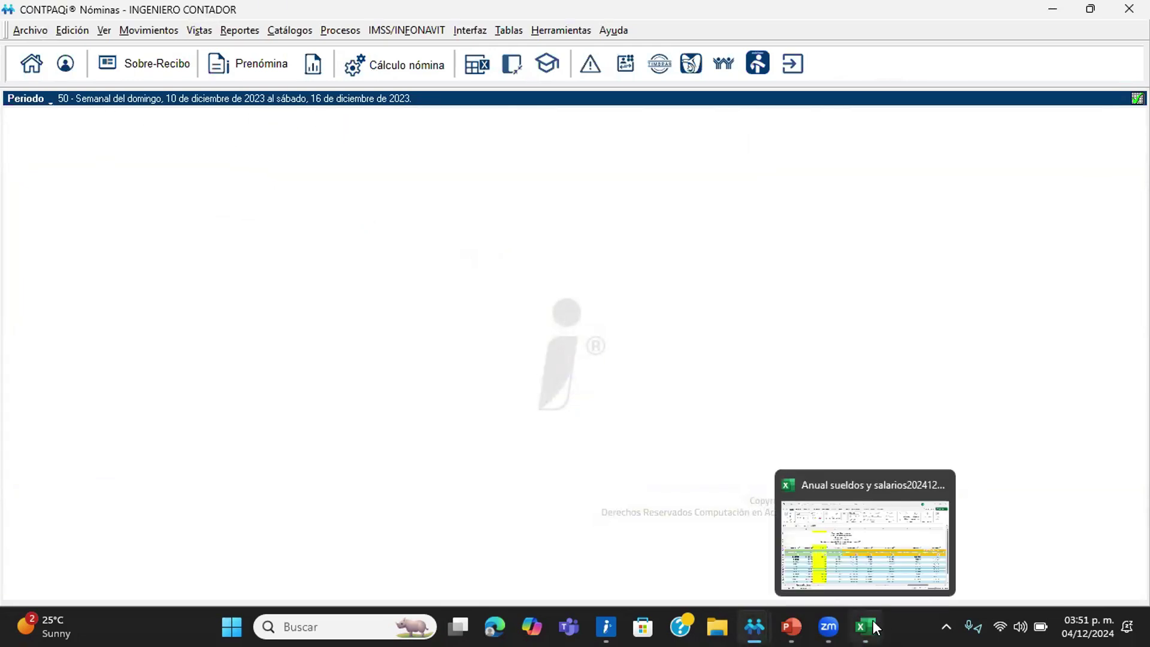
left_click(862, 534)
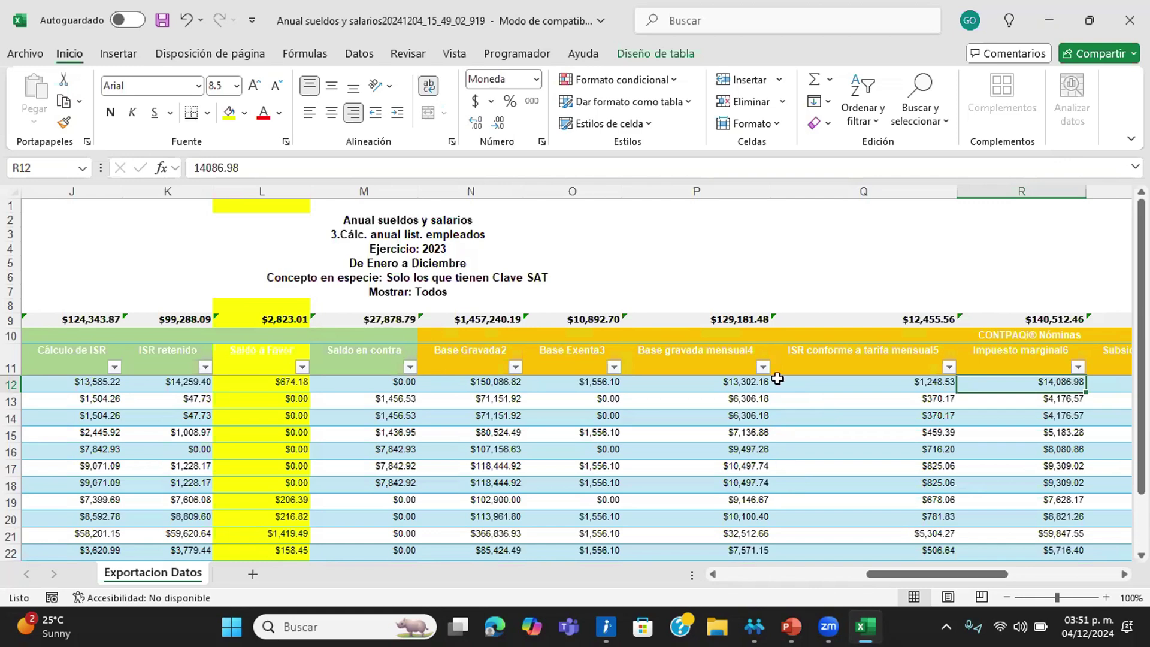
Step: Follow the first employee's Cálculo de ISR, ISR retenido and balances in the CONTPAQi Nóminas columns through to Diferencia
key("Right")
key("Right")
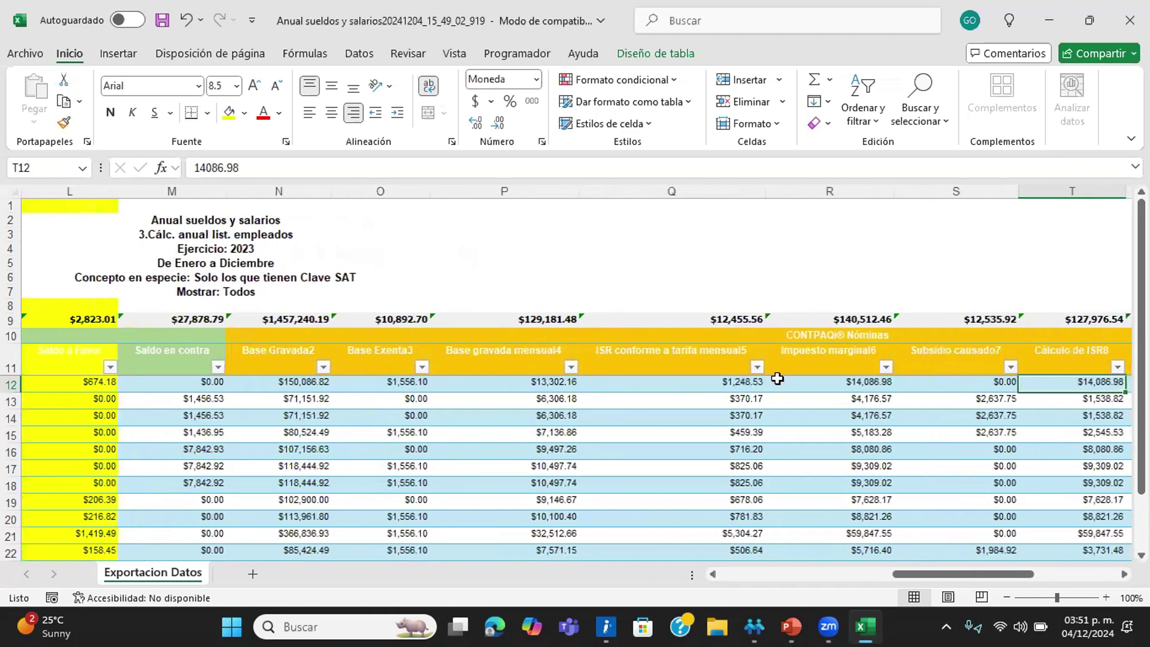
key("Right")
key("Right")
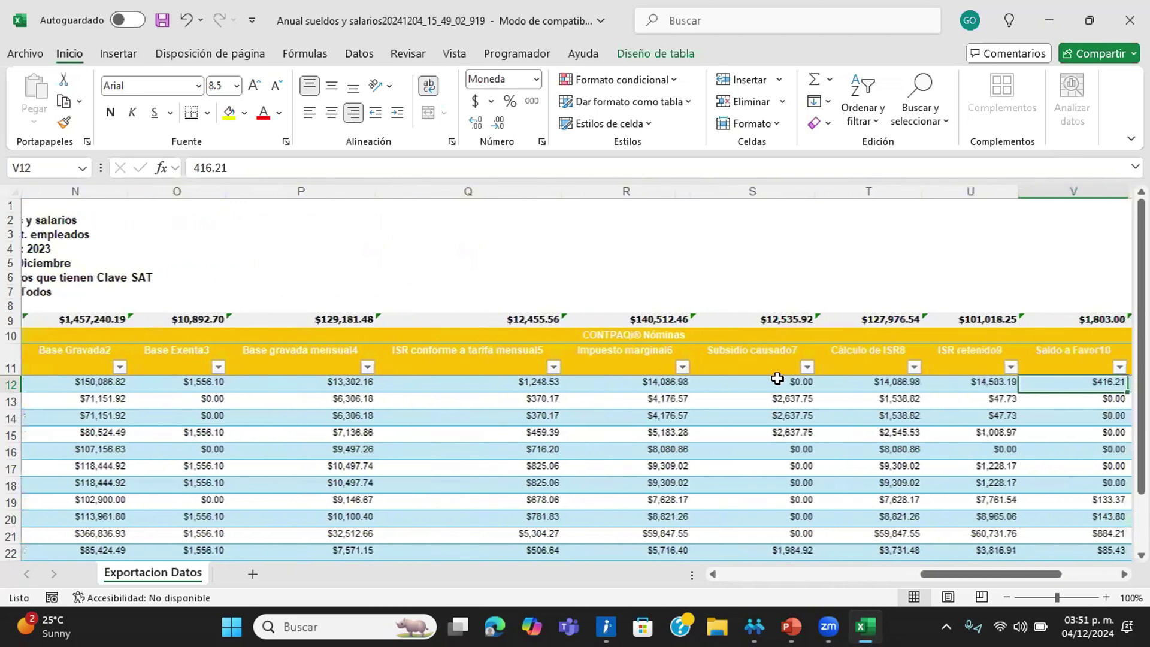
key("Right")
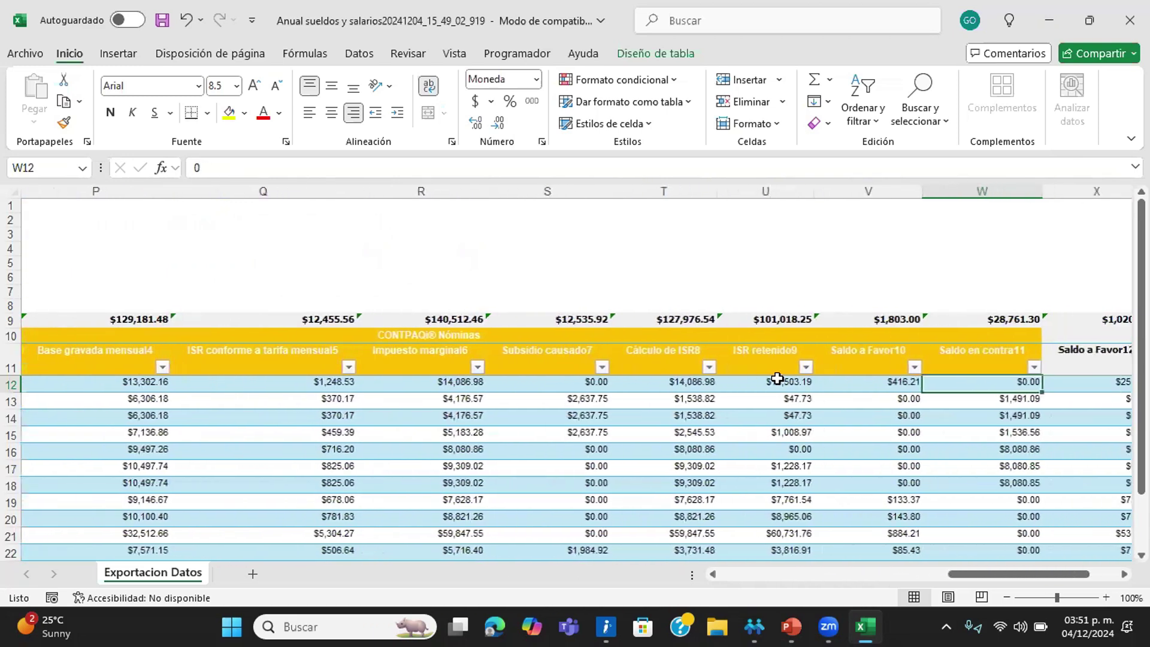
key("Right")
key("Right")
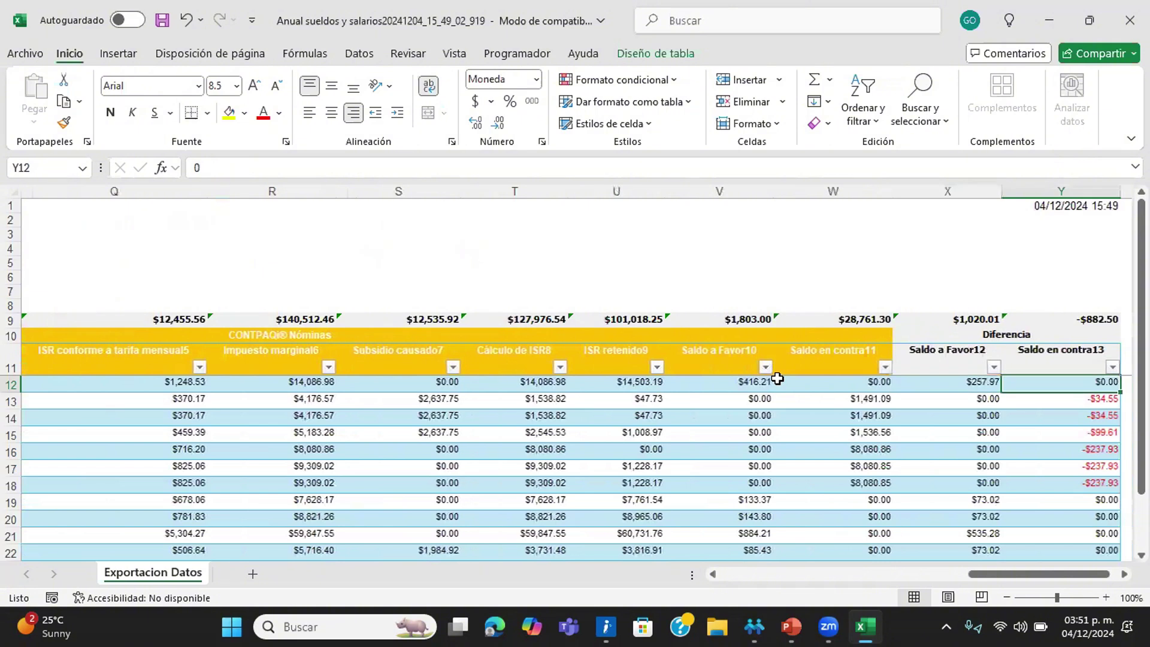
Step: Check the Saldo a Favor and Saldo en contra differences of the first two employees under the Diferencia heading
key("Up")
key("Up")
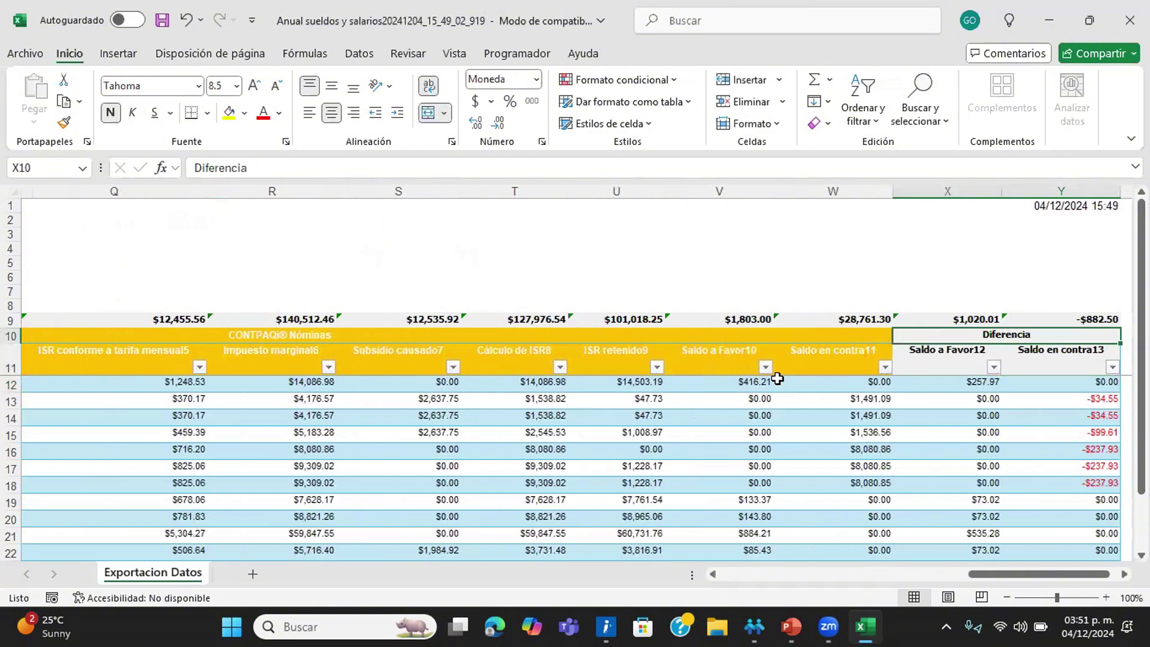
key("Down")
key("Down")
key("Left")
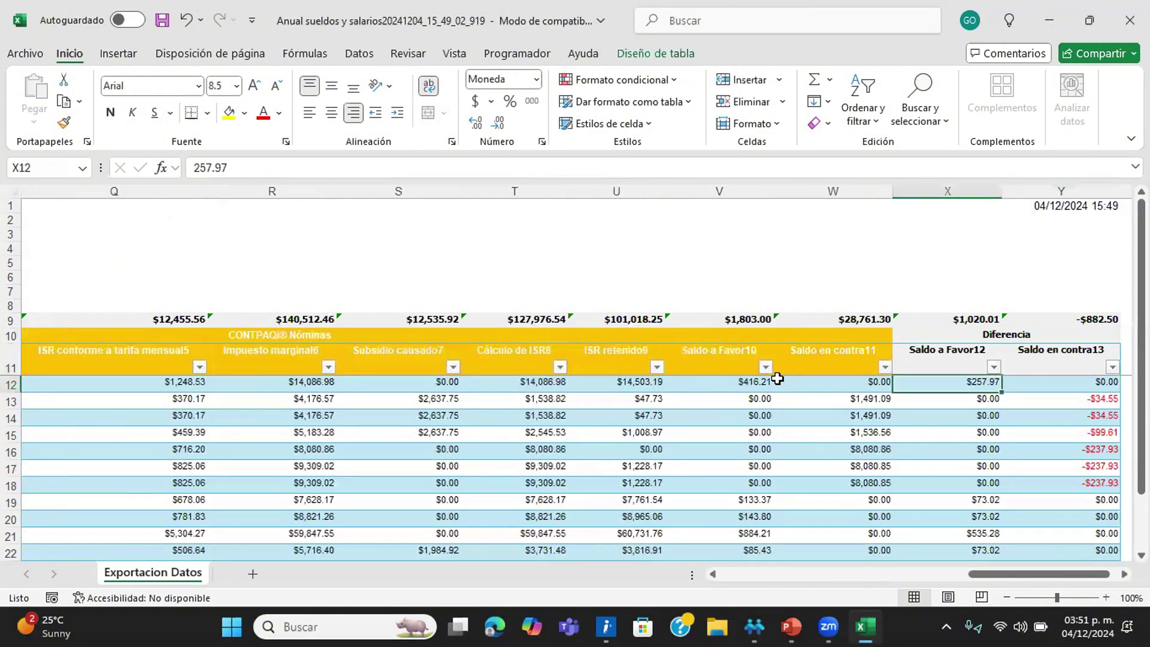
key("Right")
key("Down")
key("Left")
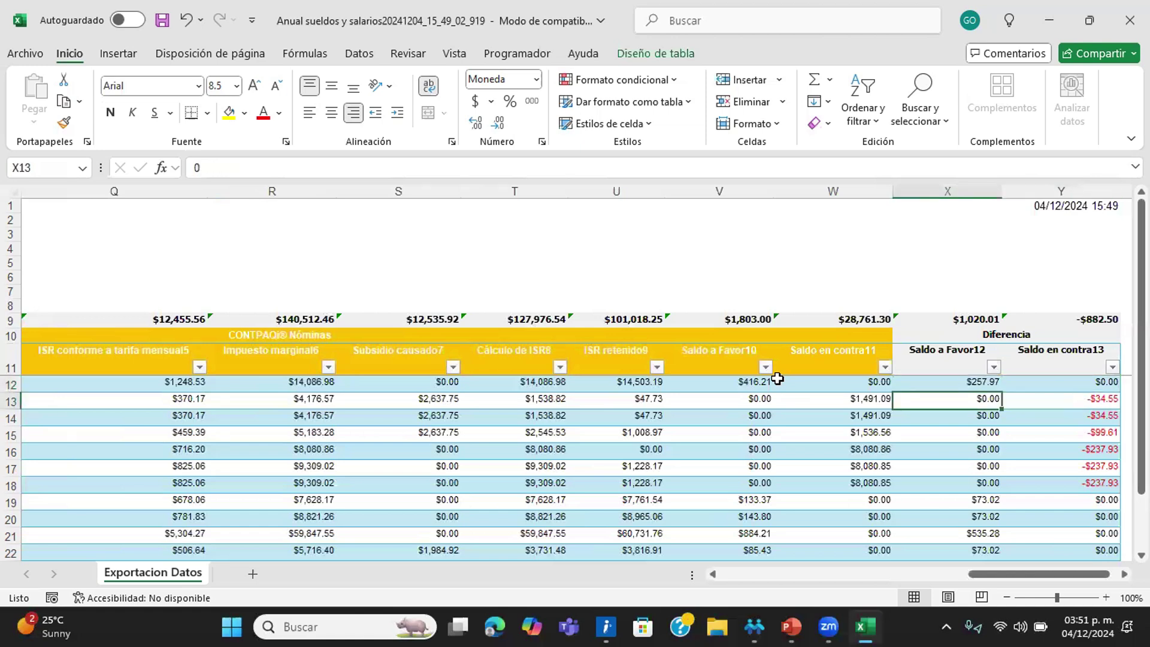
key("Up")
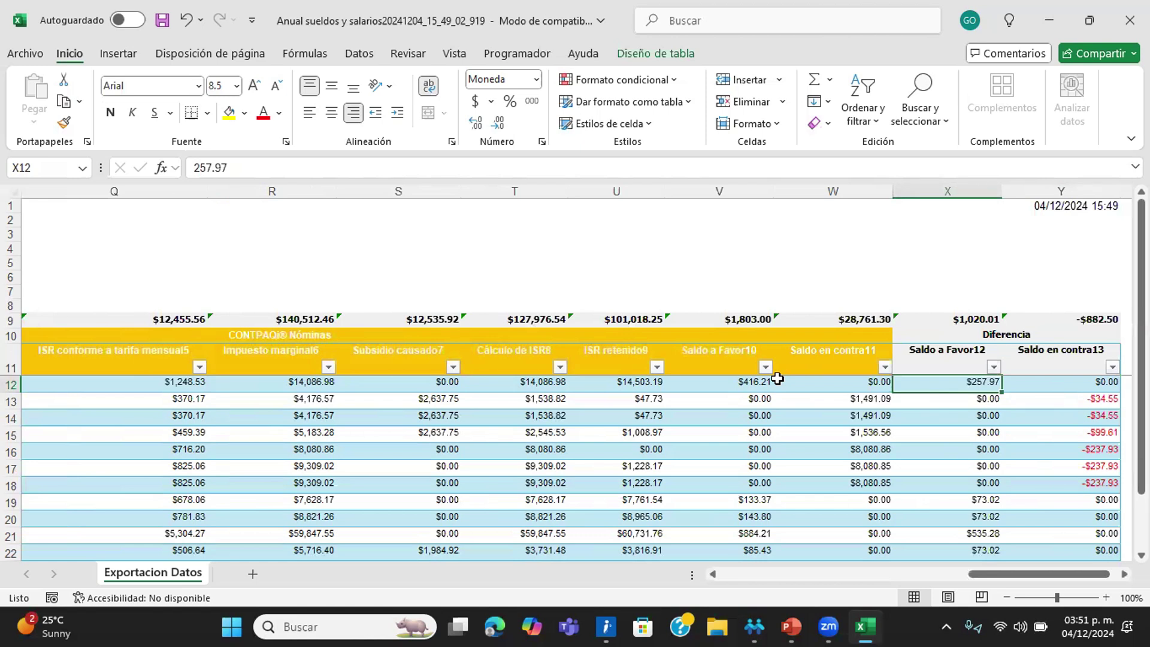
key("Right")
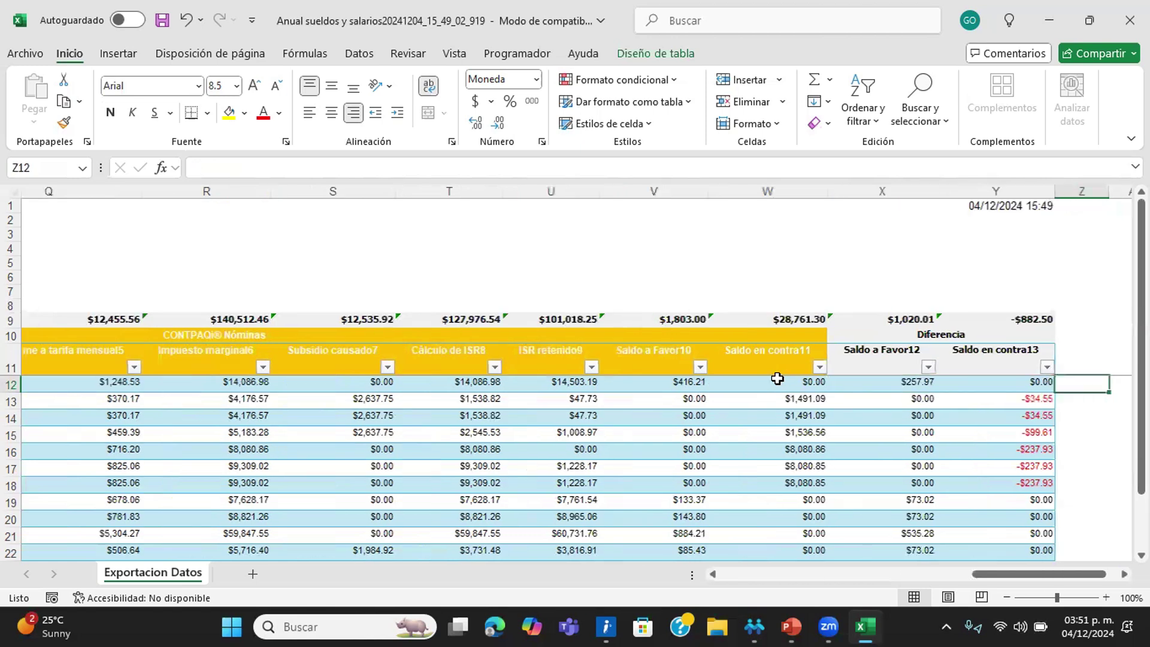
Step: Review the Diferencia Saldo en contra column (Y) down through the employee rows
scroll(777, 379, "right", 2)
key("Down")
key("Down")
key("Down")
key("Down")
key("Down")
key("Down")
key("Down")
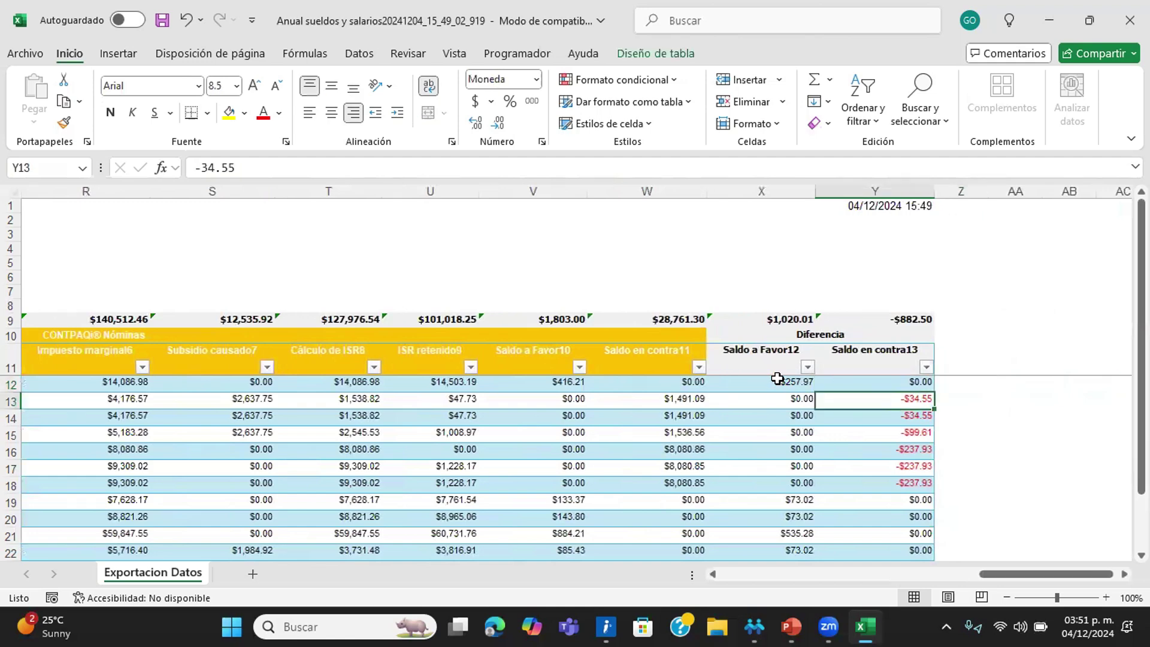
key("Down")
key("Down")
key("Down")
key("Down")
key("Down")
key("Down")
key("Down")
key("Down")
key("Down")
key("Down")
key("Down")
key("Down")
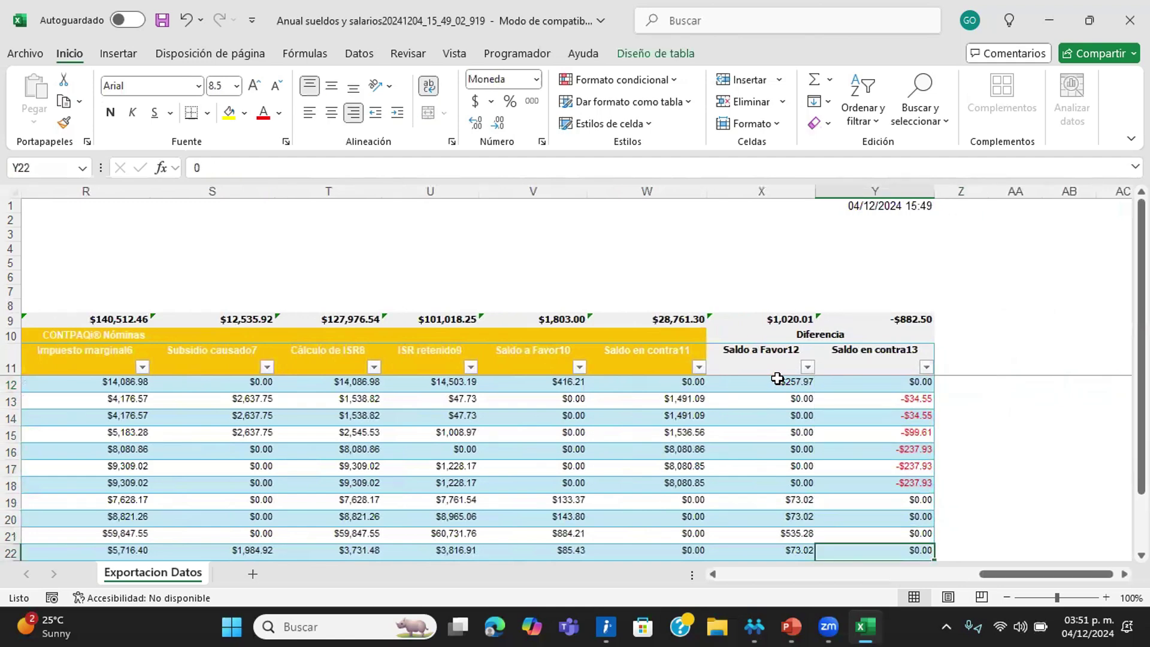
Step: Return to the first column of the sheet, above the employee list headers
key("Left")
key("Left")
key("Left")
key("Left")
key("Left")
key("Left")
key("Left")
key("Left")
key("Left")
key("Left")
key("Left")
key("Left")
key("Left")
key("Left")
key("Left")
key("Left")
key("Left")
key("Left")
key("Left")
key("Left")
key("Left")
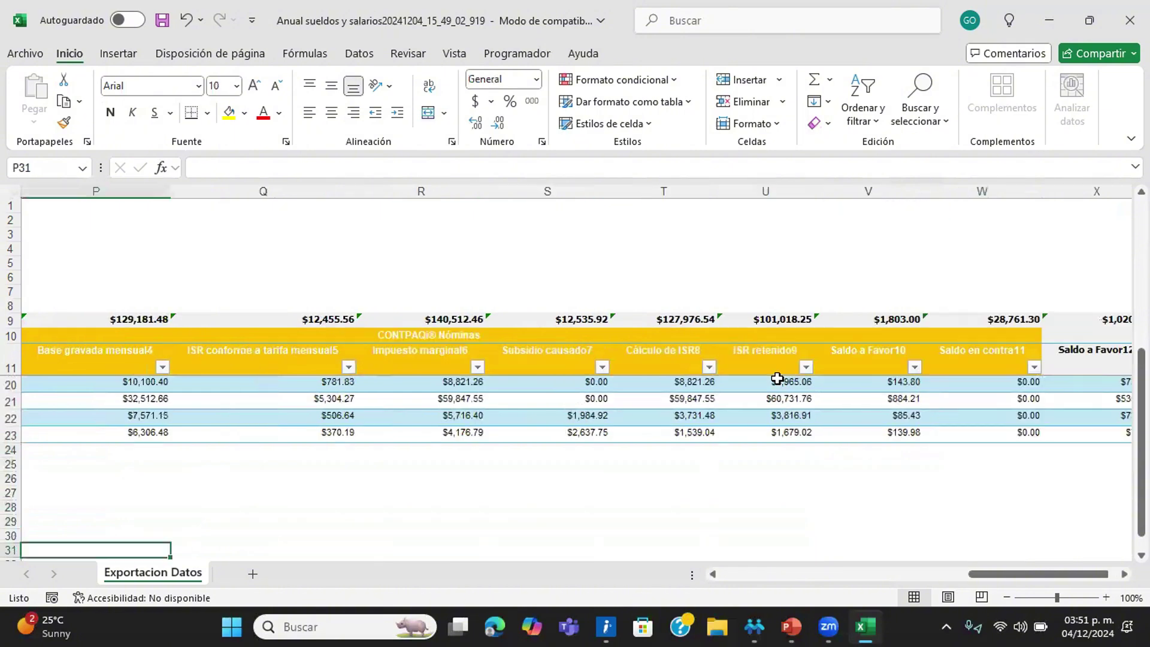
key("Up")
key("Up")
key("Up")
key("Up")
key("Up")
key("Up")
key("Up")
key("Up")
key("Up")
key("Up")
key("Up")
key("Up")
key("Up")
key("Up")
key("Up")
key("Up")
key("Up")
key("Up")
key("Up")
key("Up")
key("Up")
key("Up")
key("Up")
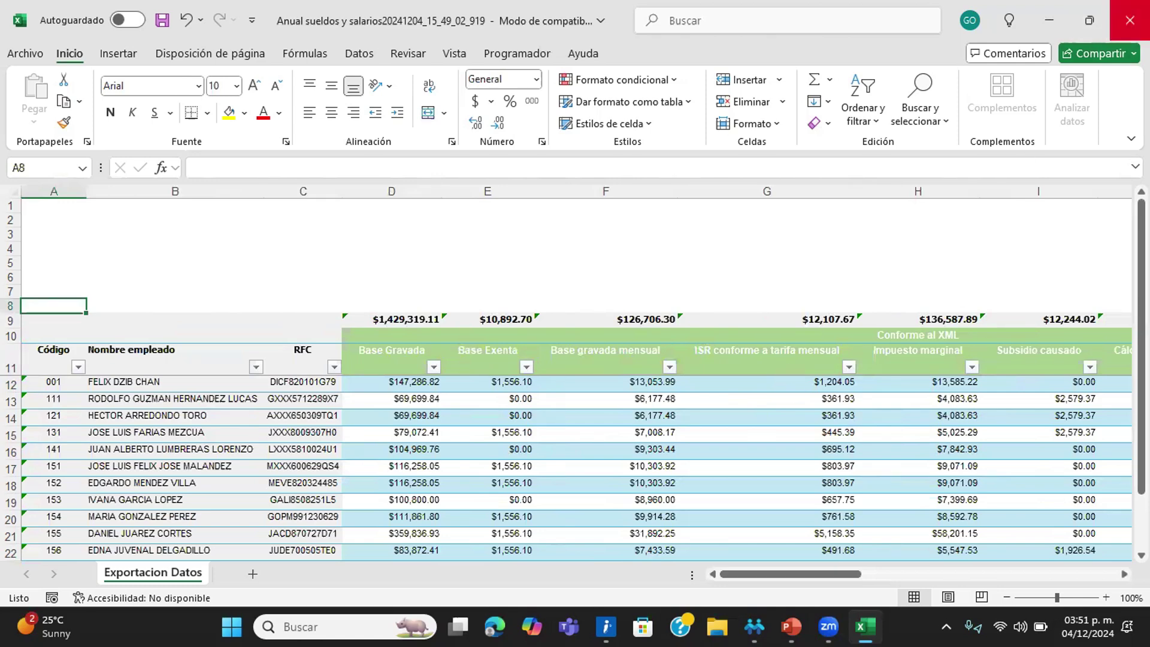
Step: Close the exported Excel workbook and switch to the Tablero fiscal window of CONTPAQi Nóminas
left_click(1129, 19)
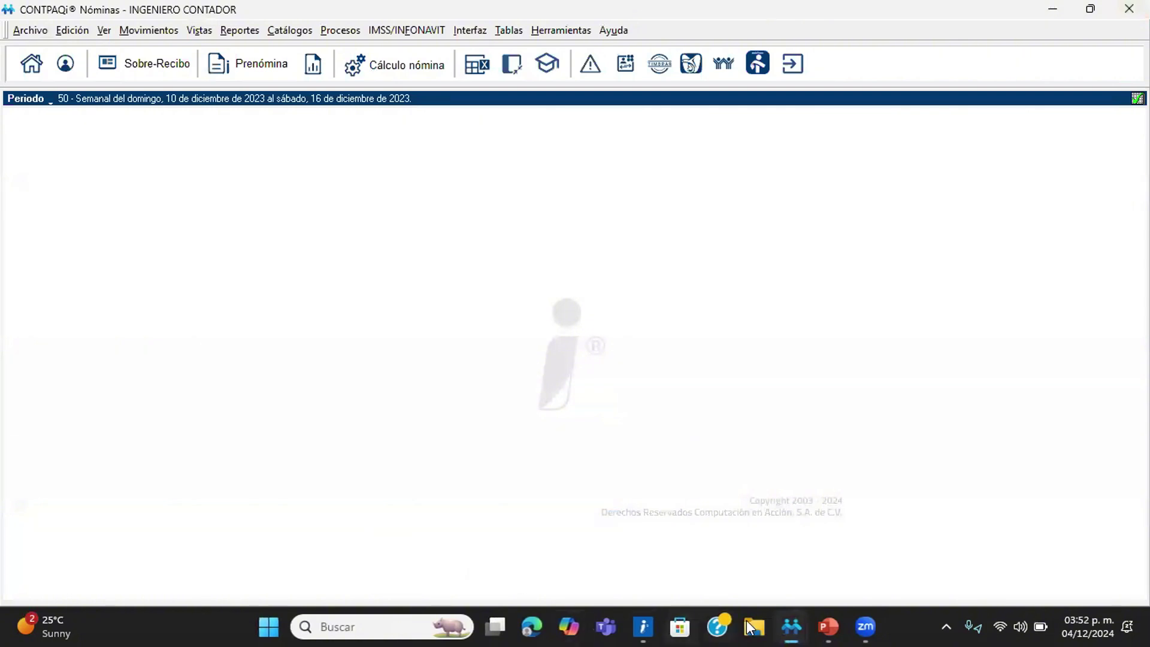
mouse_move(790, 627)
left_click(813, 574)
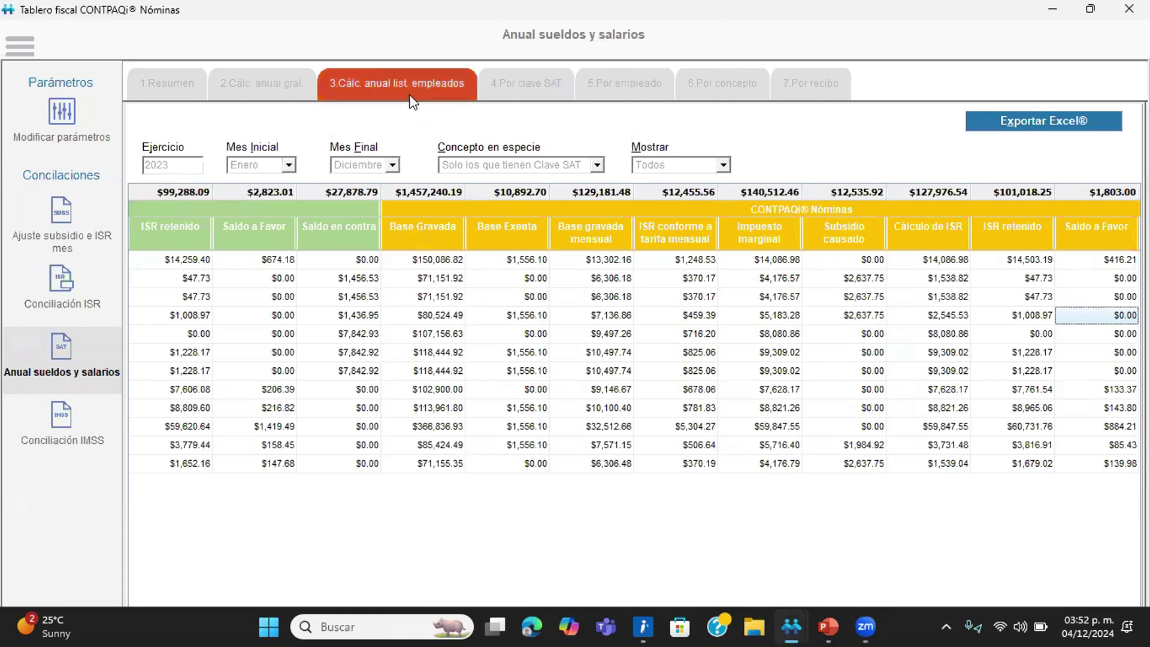
Step: Review the XML versus payroll differences in the Por clave SAT, Por empleado and Por concepto reports
left_click(525, 101)
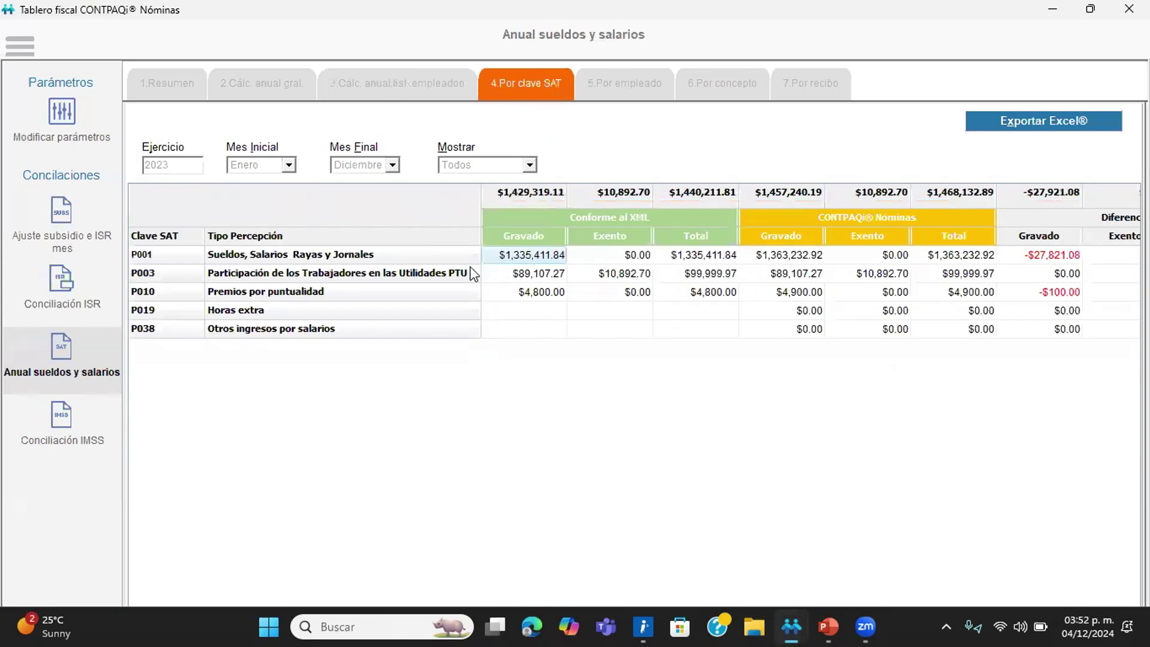
left_click(1057, 260)
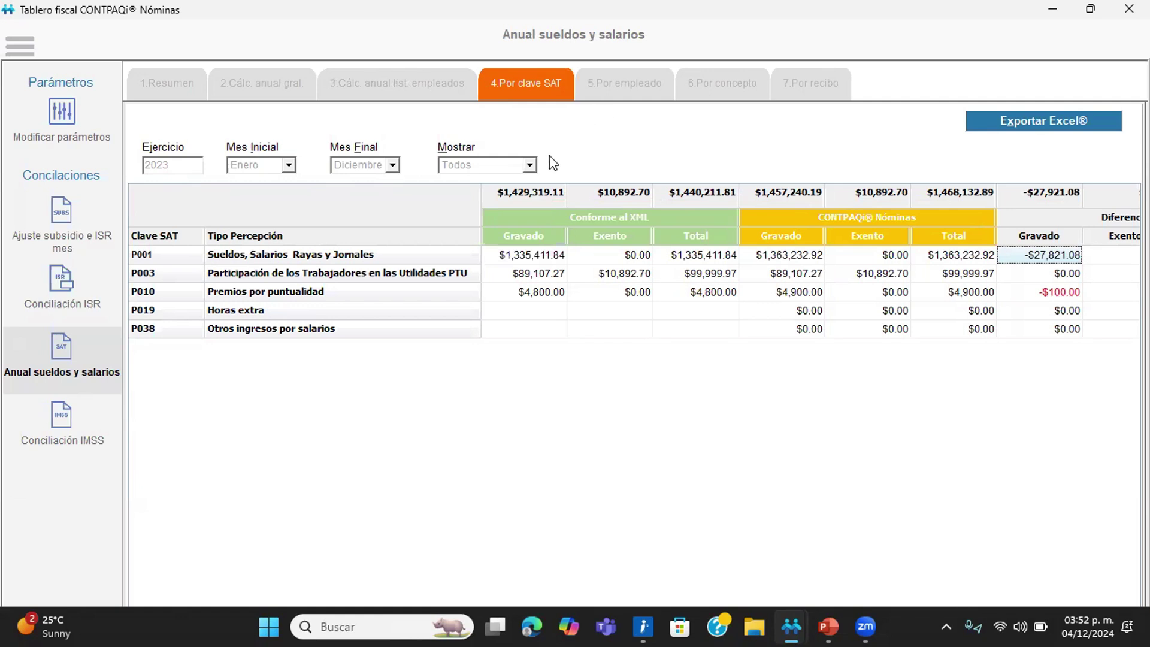
left_click(596, 84)
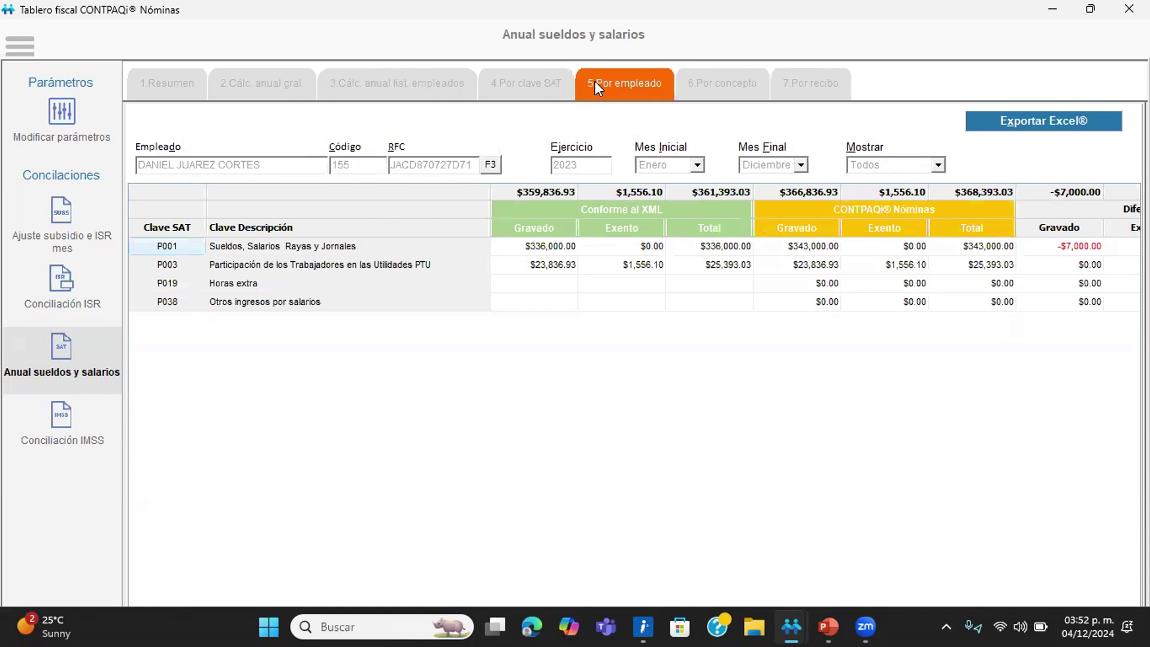
left_click(707, 88)
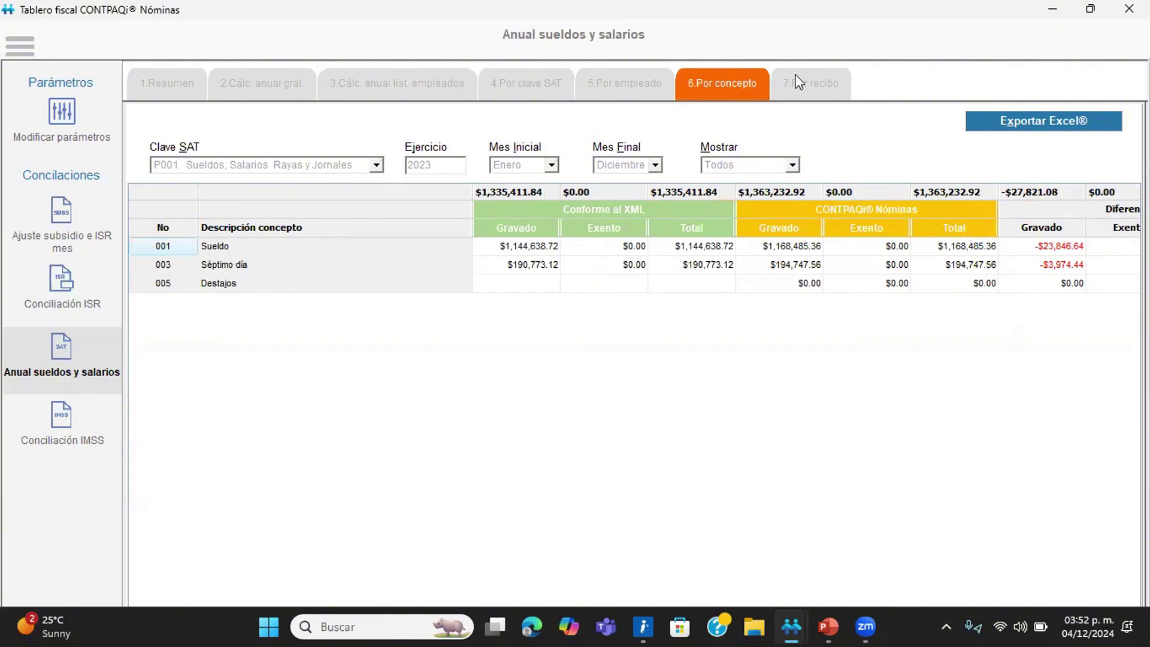
Step: Export the Por recibo report for January to December 2023 to Excel, saving it in the Empresas folder under the proposed name
left_click(813, 87)
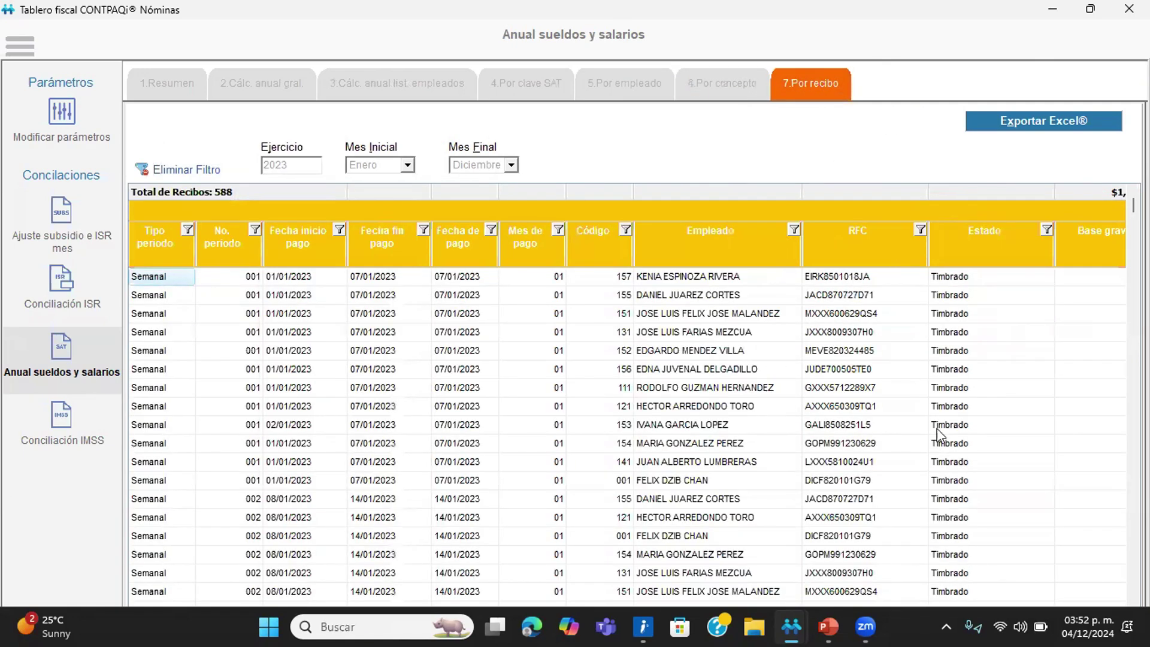
left_click(810, 450)
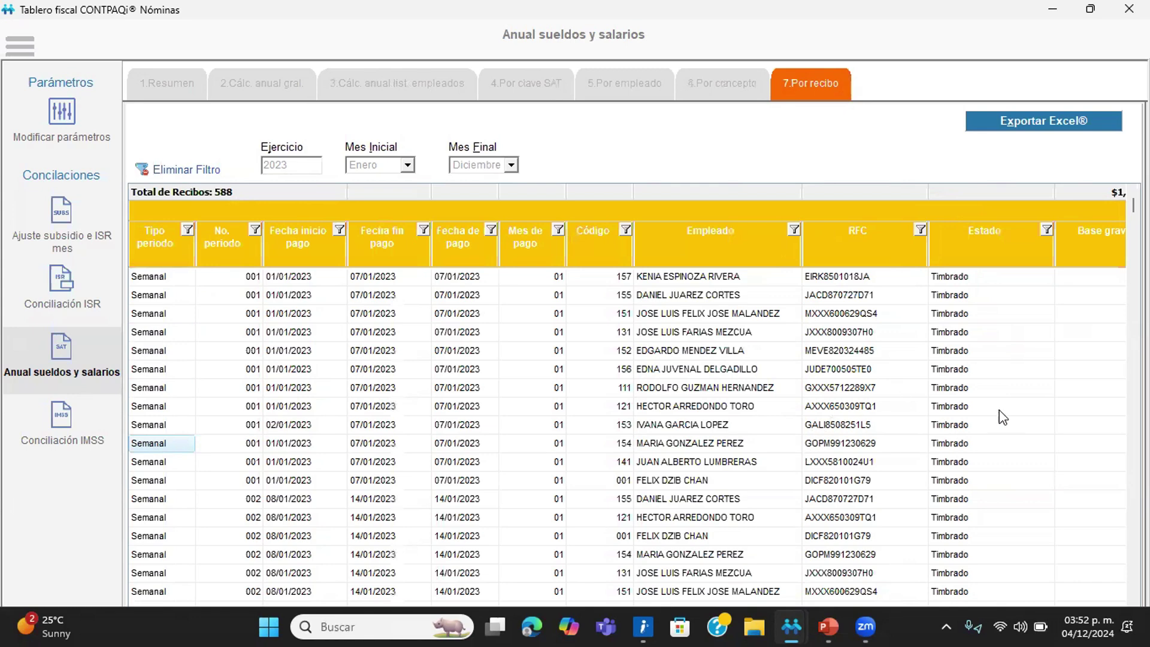
left_click(1016, 121)
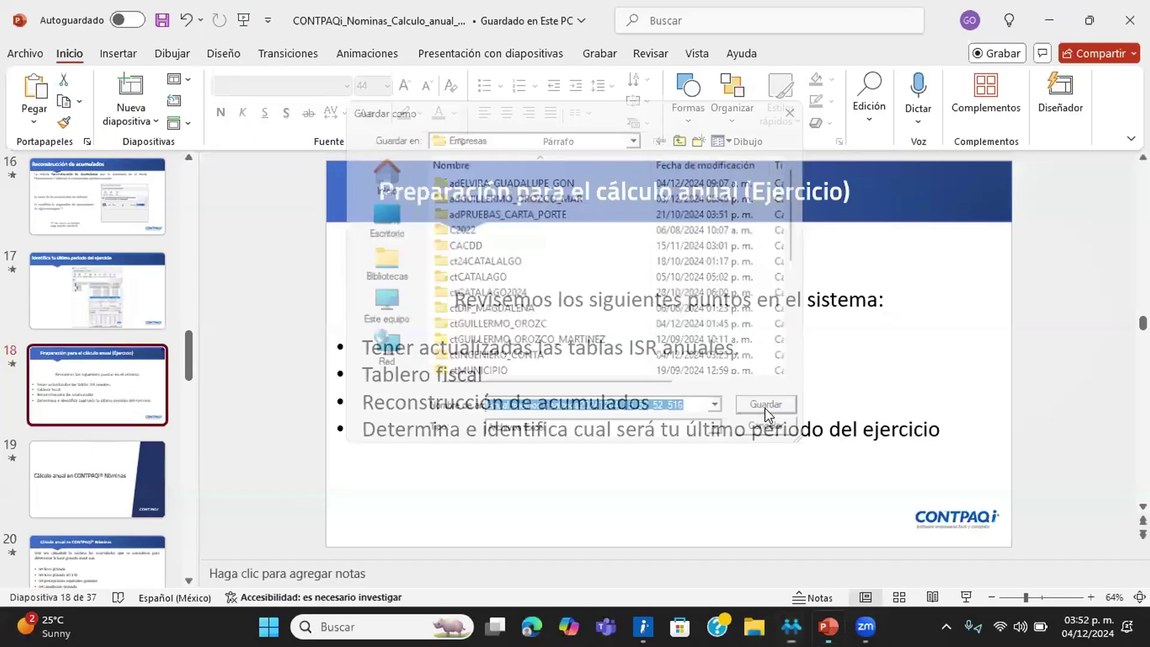
left_click(765, 405)
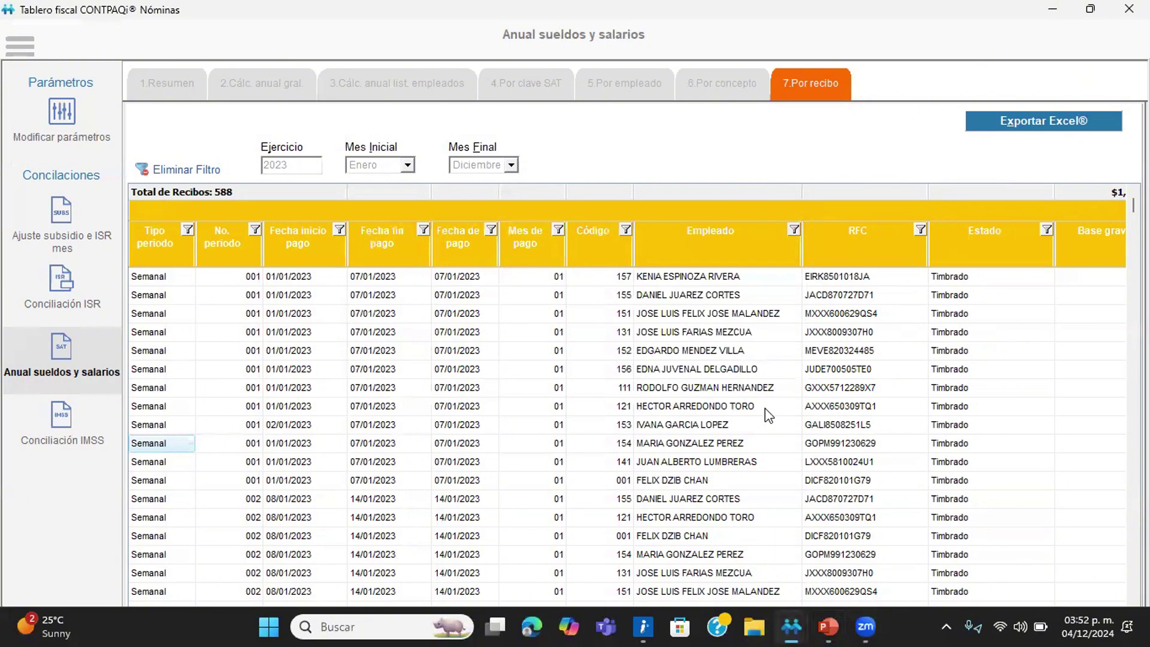
Step: Examine the Estado column of the exported receipt detail row by row, checking the stamping status of the weekly receipts
scroll(810, 451, "down", 2)
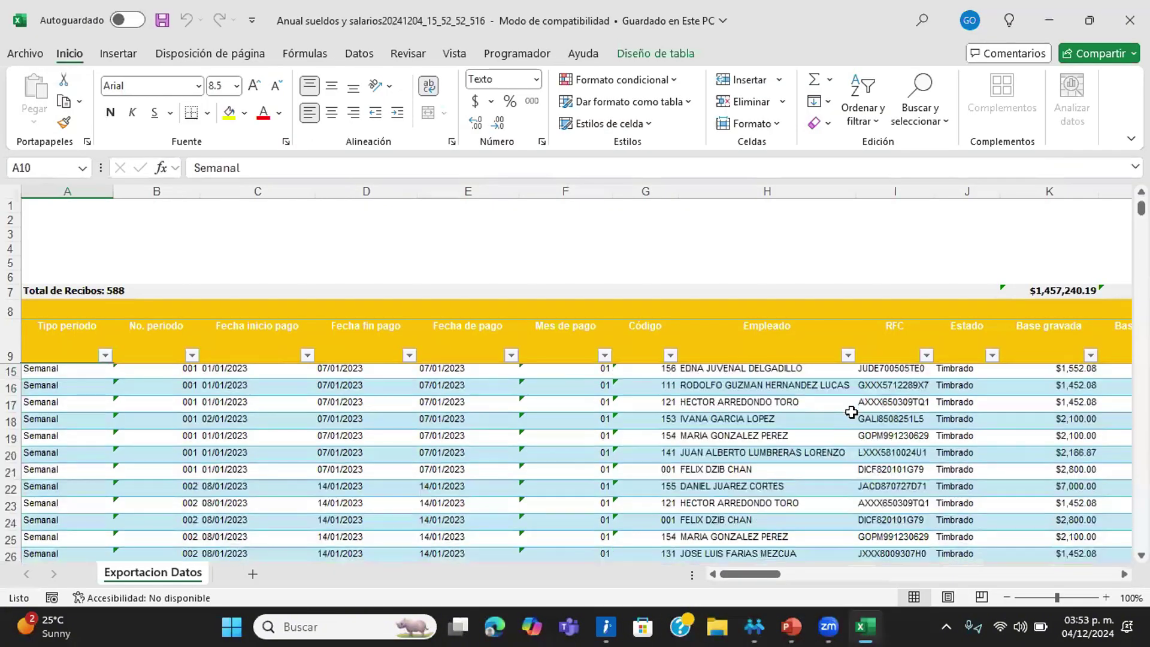
left_click(954, 435)
key("Down")
key("Down")
key("Down")
key("Down")
key("Down")
key("Down")
key("Down")
key("Down")
key("Down")
key("Down")
key("Down")
key("Down")
key("Down")
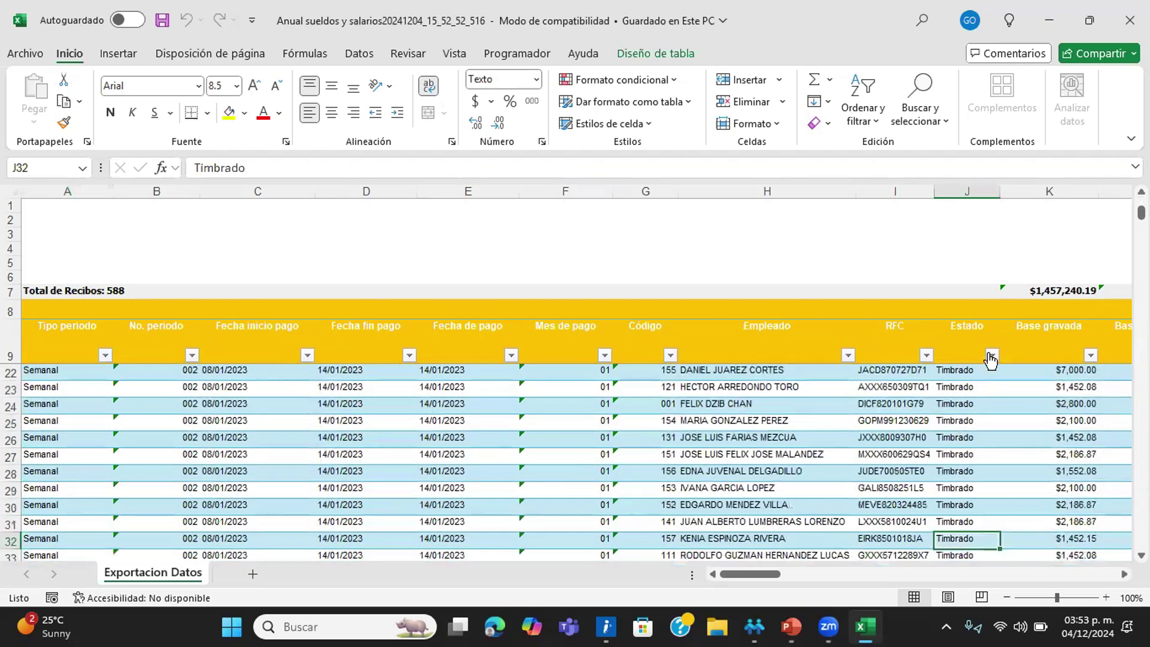
key("Down")
key("Down")
key("Down")
key("Down")
key("Down")
key("Down")
key("Down")
key("Down")
key("Down")
key("Down")
key("Down")
key("Down")
key("Down")
key("Down")
key("Down")
key("Down")
key("Down")
key("Down")
key("Down")
key("Down")
key("Down")
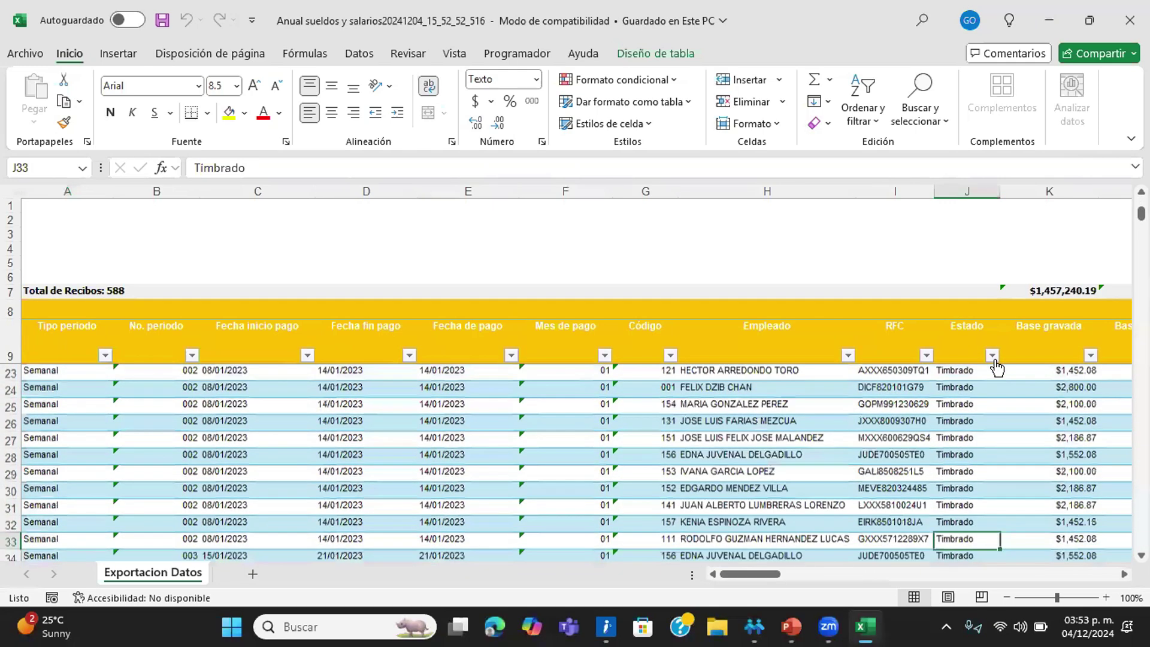
key("Down")
key("Down")
key("Down")
key("Down")
key("Down")
key("Down")
key("Down")
key("Down")
key("Down")
key("Down")
key("Down")
key("Down")
key("Down")
key("Down")
key("Down")
key("Down")
key("Down")
key("Down")
key("Down")
key("Down")
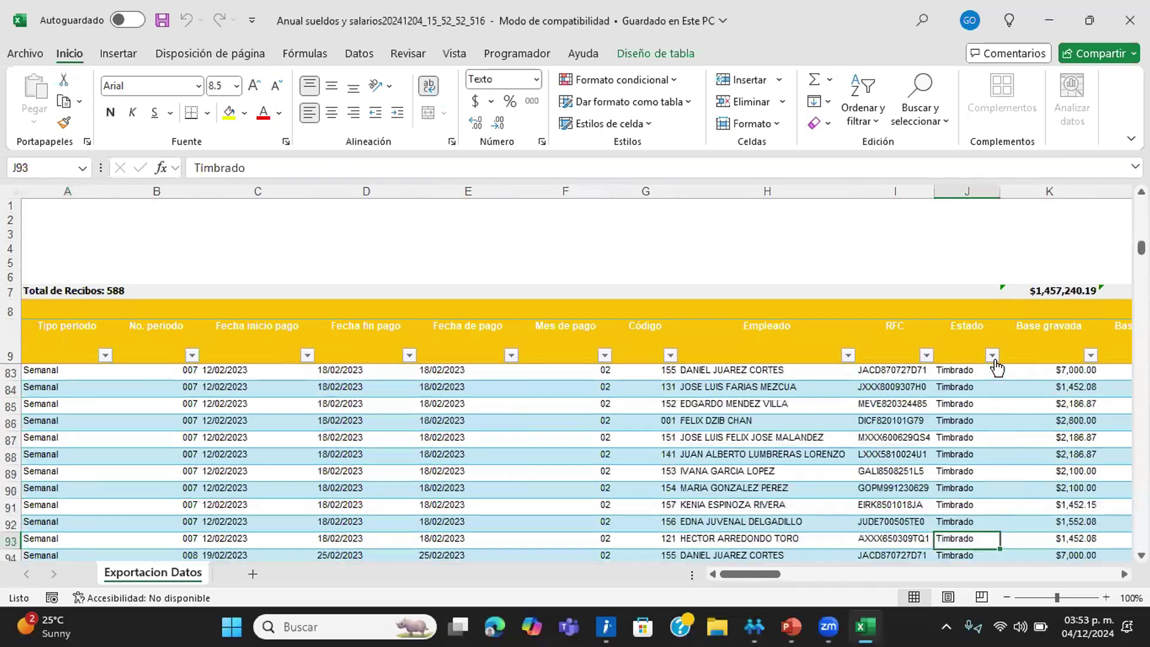
key("Down")
key("Down")
key("Down")
key("Down")
key("Down")
key("Down")
key("Down")
key("Down")
key("Down")
key("Down")
key("Down")
key("Down")
key("Down")
key("Down")
key("Down")
key("Down")
key("Down")
key("Down")
key("Down")
key("Down")
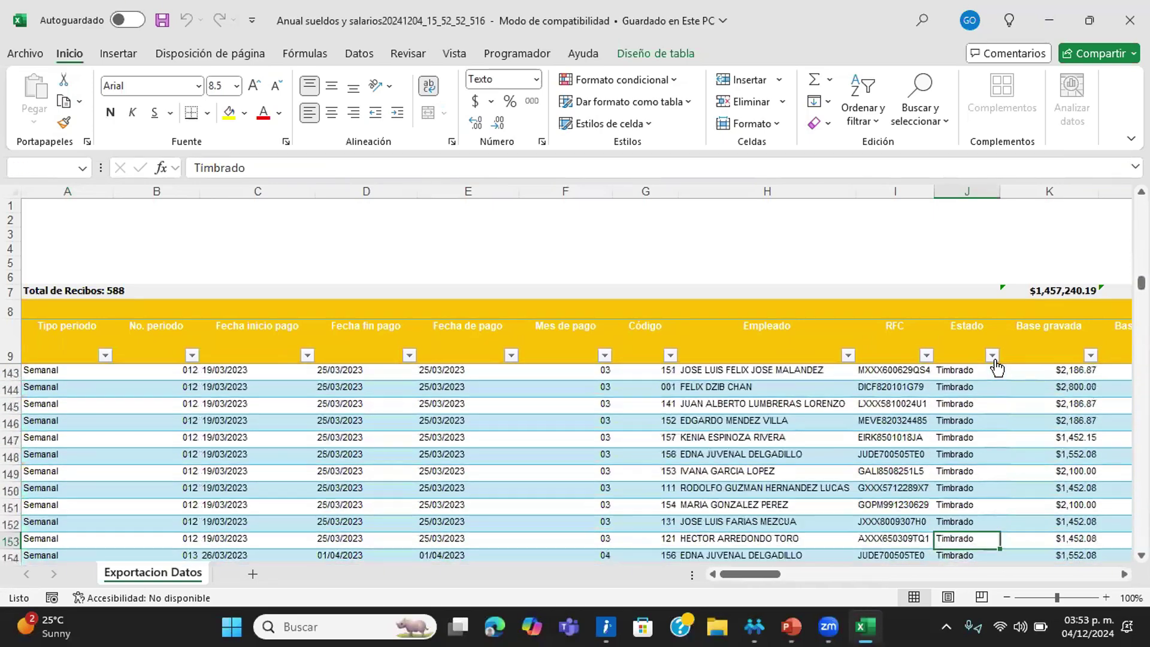
key("Down")
key("Down")
key("Down")
key("Down")
key("Down")
key("Down")
key("Down")
key("Down")
key("Down")
key("Down")
key("Down")
key("Down")
key("Down")
key("Down")
key("Down")
key("Down")
key("Down")
key("Down")
key("Down")
key("Down")
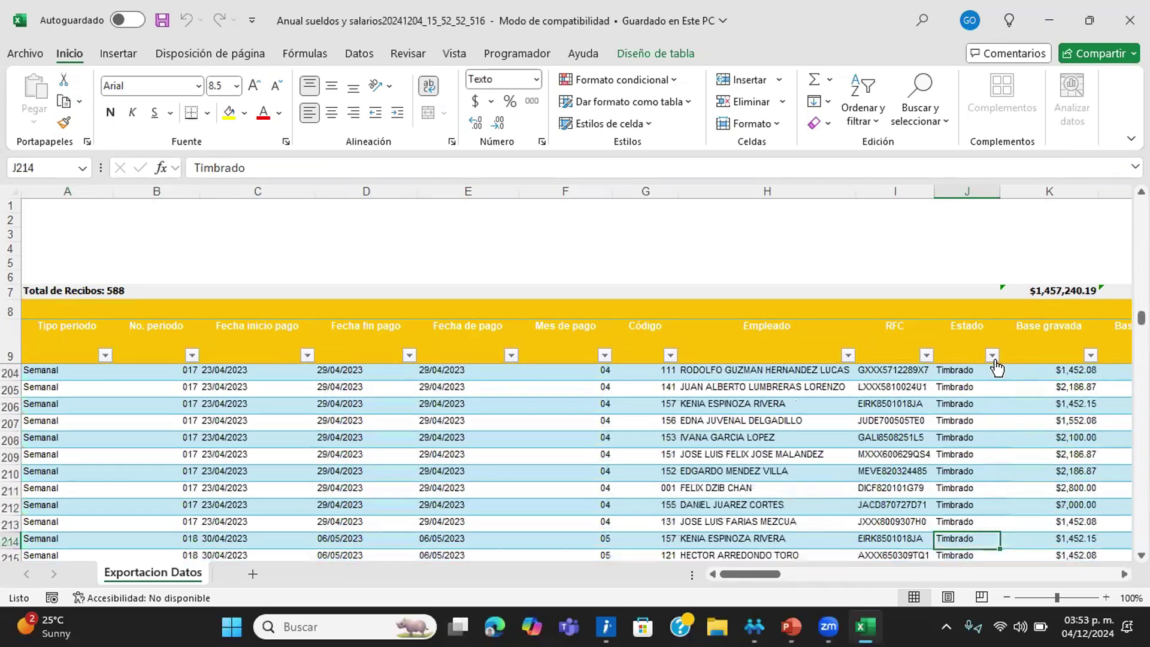
key("Down")
key("Down")
key("Down")
key("Down")
key("Down")
key("Down")
key("Down")
key("Down")
key("Down")
key("Down")
key("Down")
key("Down")
key("Down")
key("Down")
key("Down")
key("Down")
key("Down")
key("Down")
key("Down")
key("Down")
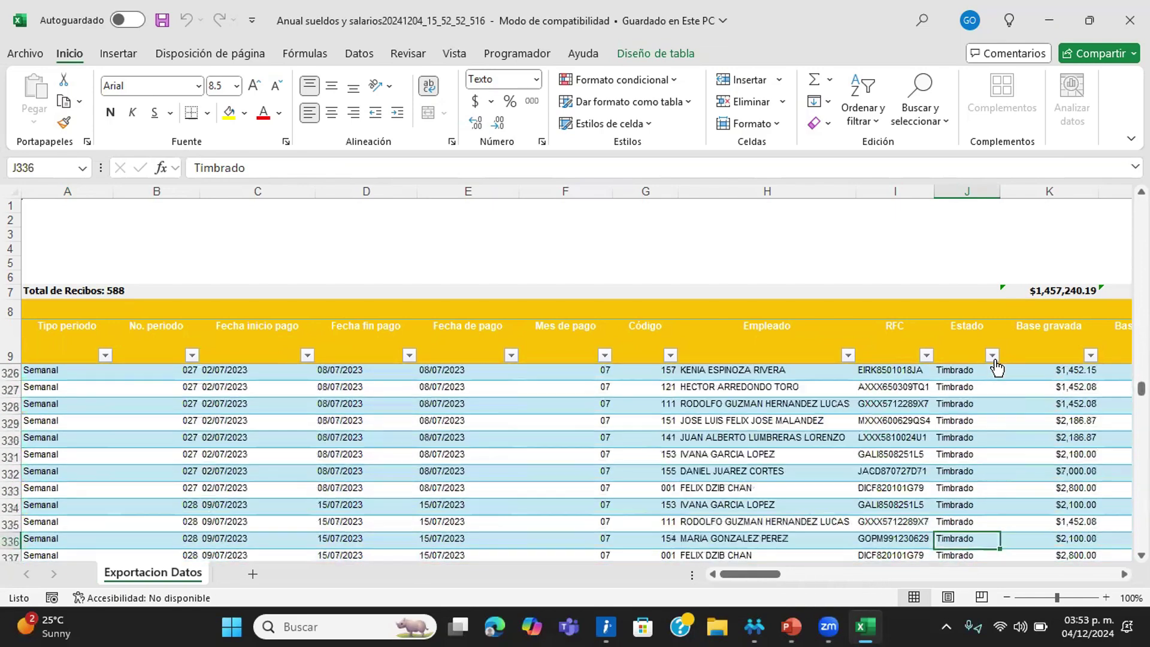
key("Down")
key("Down")
key("Down")
key("Down")
key("Down")
key("Down")
key("Down")
key("Down")
key("Down")
key("Down")
key("Down")
key("Down")
key("Down")
key("Down")
key("Down")
key("Down")
key("Down")
key("Down")
key("Down")
key("Down")
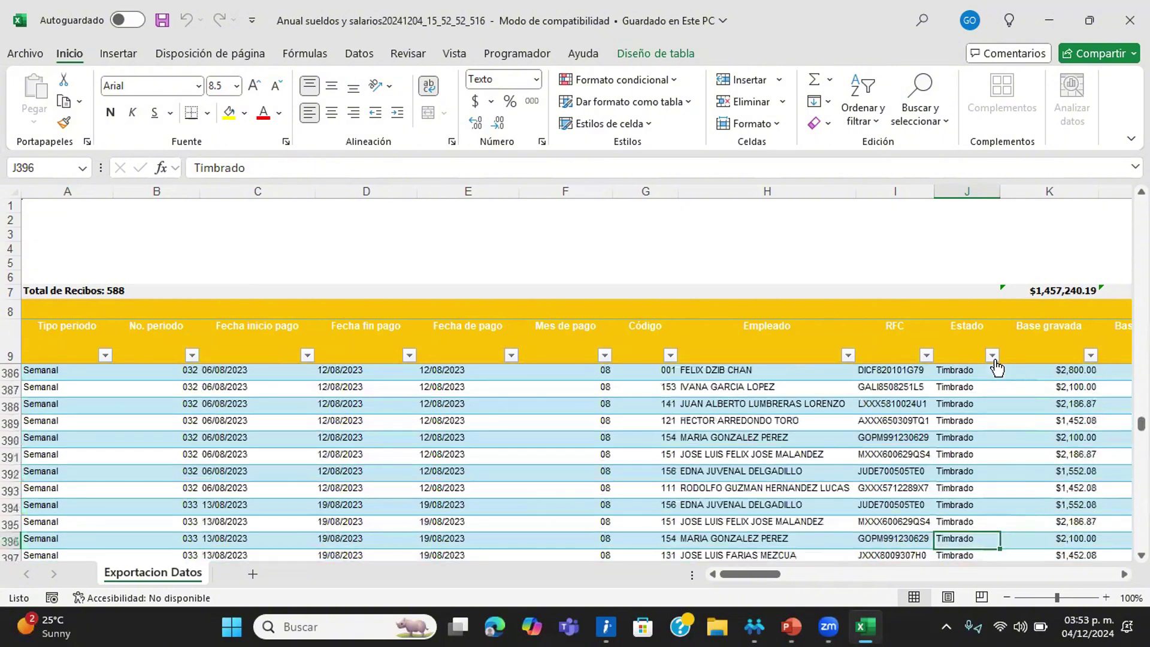
key("Down")
key("Down")
key("Down")
key("Down")
key("Down")
key("Down")
key("Down")
key("Down")
key("Down")
key("Down")
key("Down")
key("Down")
key("Down")
key("Down")
key("Down")
key("Down")
key("Down")
key("Down")
key("Down")
key("Down")
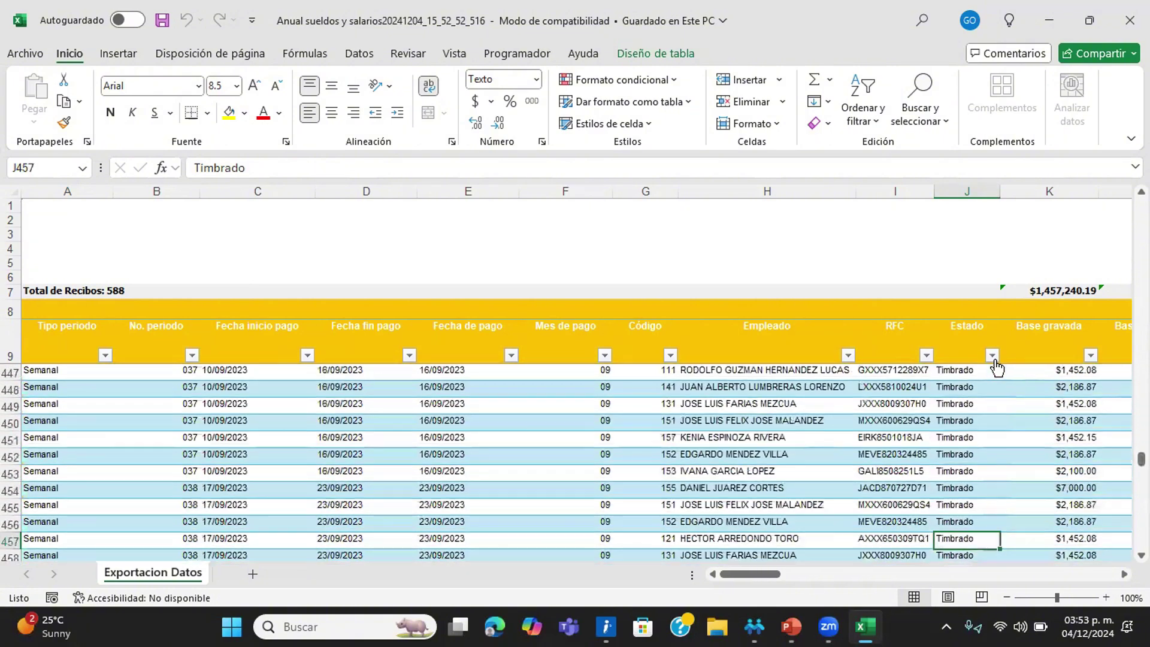
Step: Scan the Estado column across the September and October rows for the receipts marked Sin Emitir
key("Up")
key("Up")
key("Up")
key("Up")
key("Up")
key("Up")
key("Up")
key("Up")
key("Up")
key("Up")
key("Up")
key("Up")
key("Up")
key("Up")
key("Up")
key("Up")
key("Up")
key("Up")
key("Up")
key("Up")
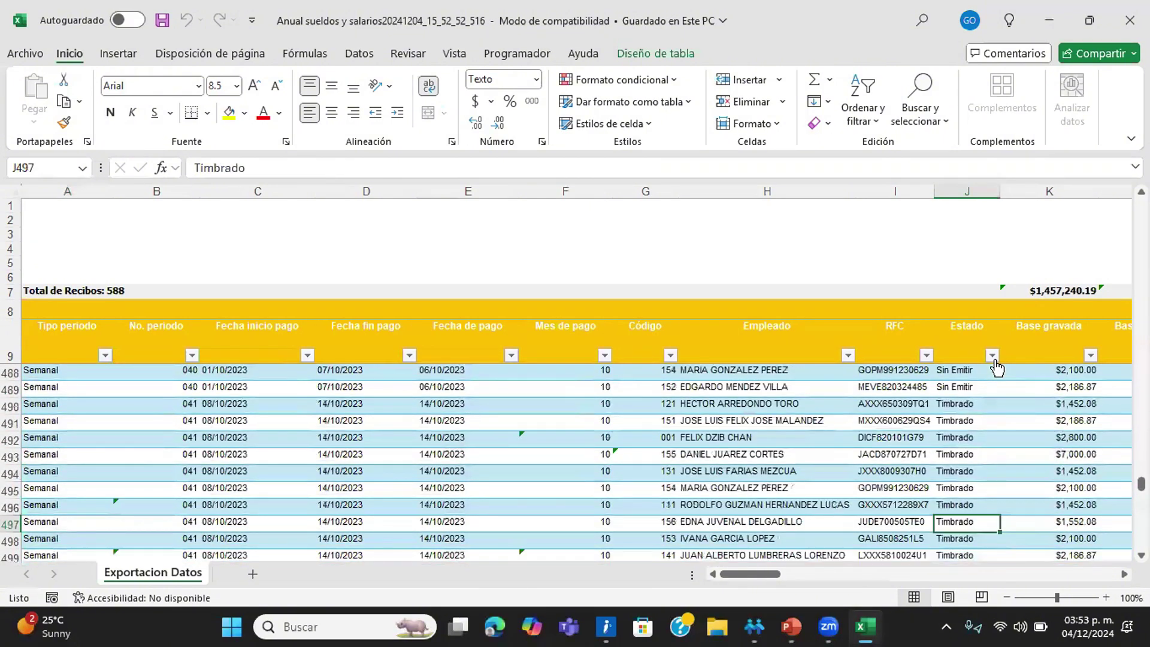
key("Up")
key("Up")
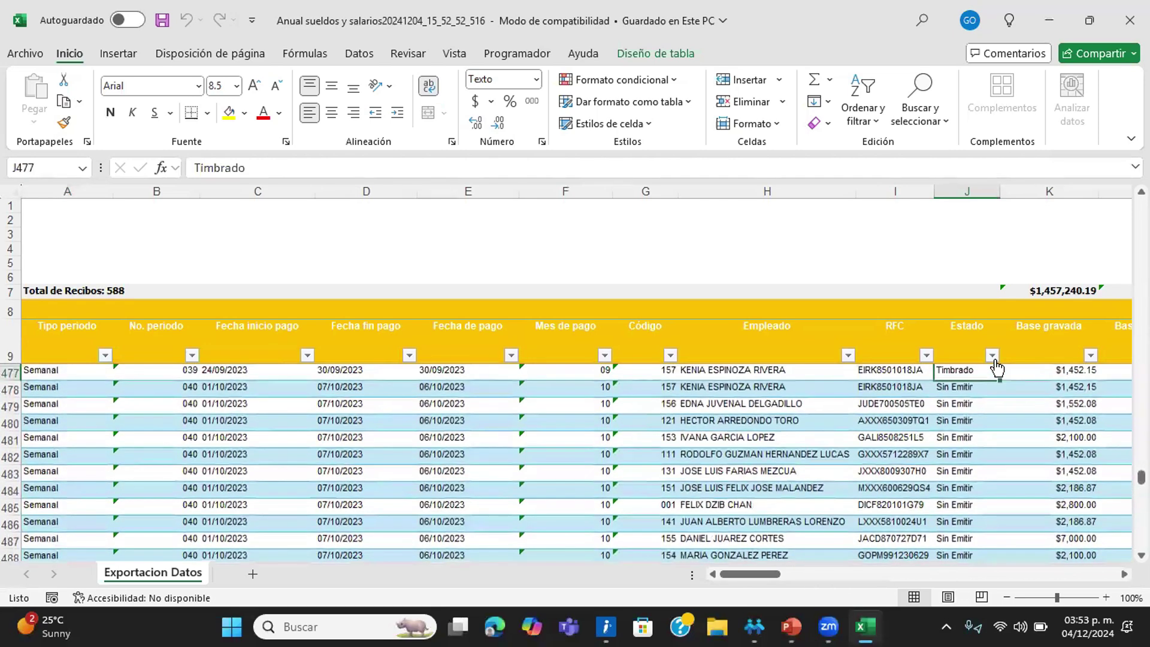
Step: Check the period number, payment dates and payment month of the Sin Emitir receipts in period 040, from the first to the last row
key("Down")
key("Down")
key("Left")
key("Left")
key("Left")
key("Left")
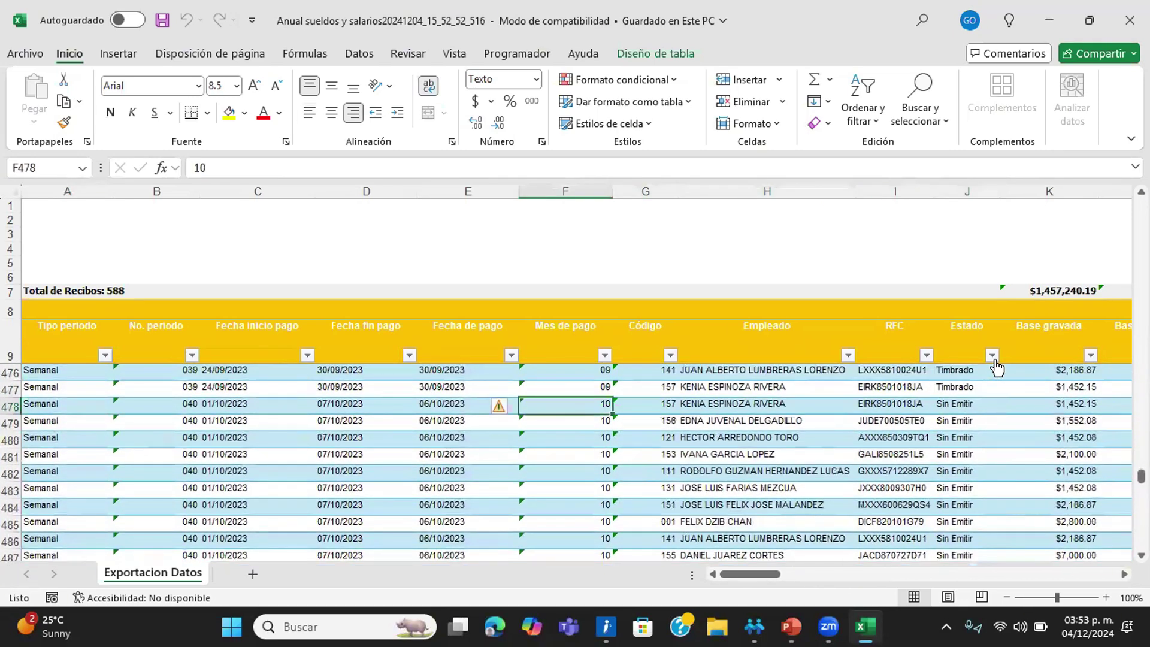
key("Left")
key("Left")
key("Left")
key("Left")
key("Left")
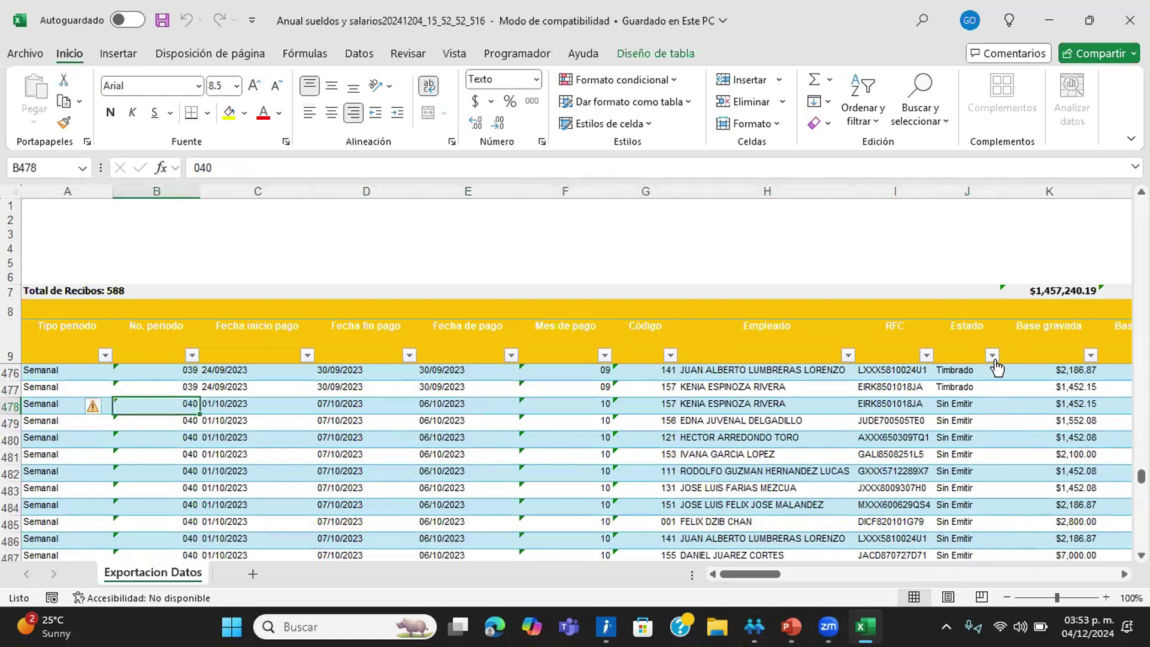
key("Right")
key("Down")
key("Down")
key("Down")
key("Down")
key("Down")
key("Down")
key("Down")
key("Down")
key("Down")
key("Down")
key("Down")
key("Down")
key("Down")
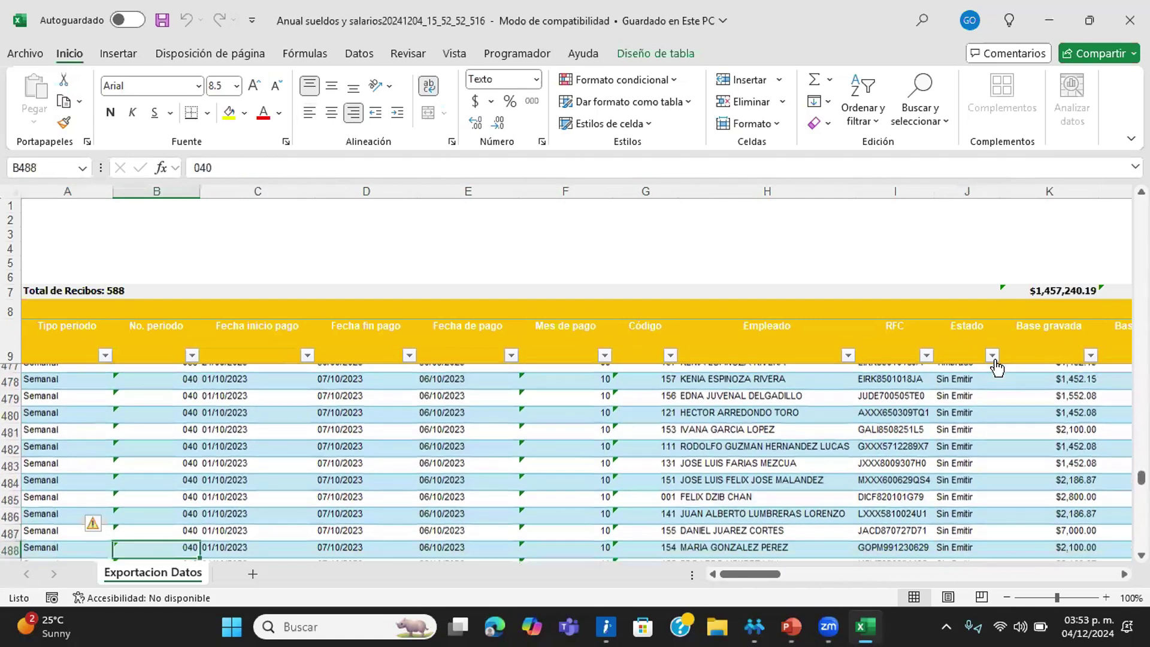
key("Up")
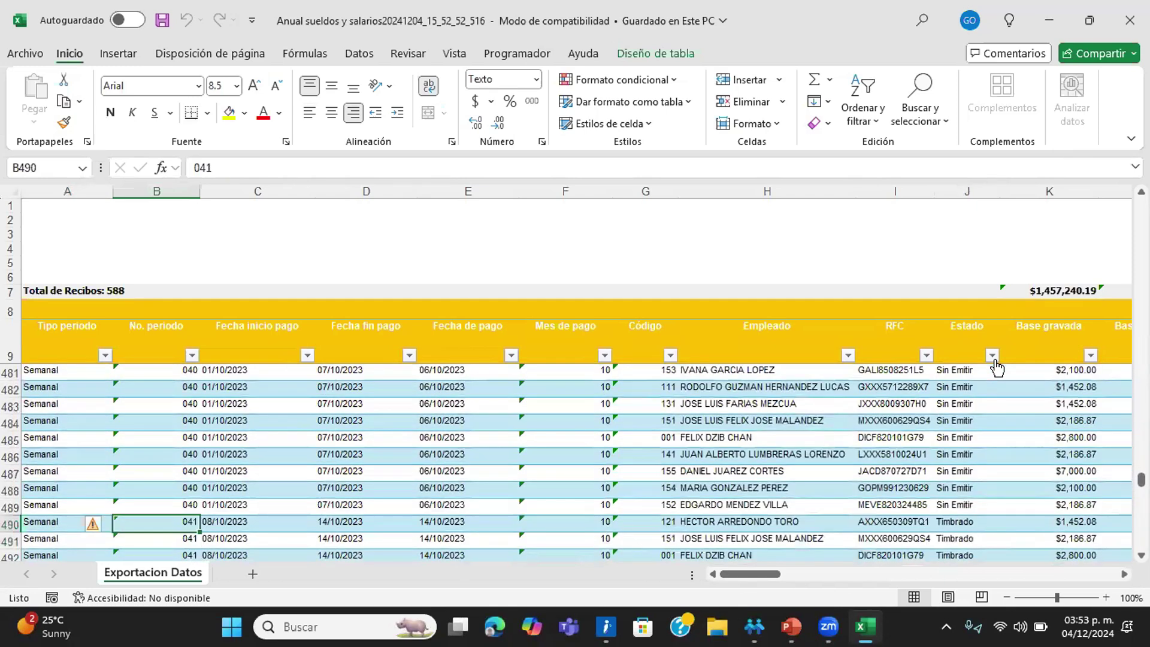
key("Up")
key("Up")
key("Up")
key("Up")
key("Up")
key("Up")
key("Up")
key("Up")
key("Up")
key("Up")
key("Up")
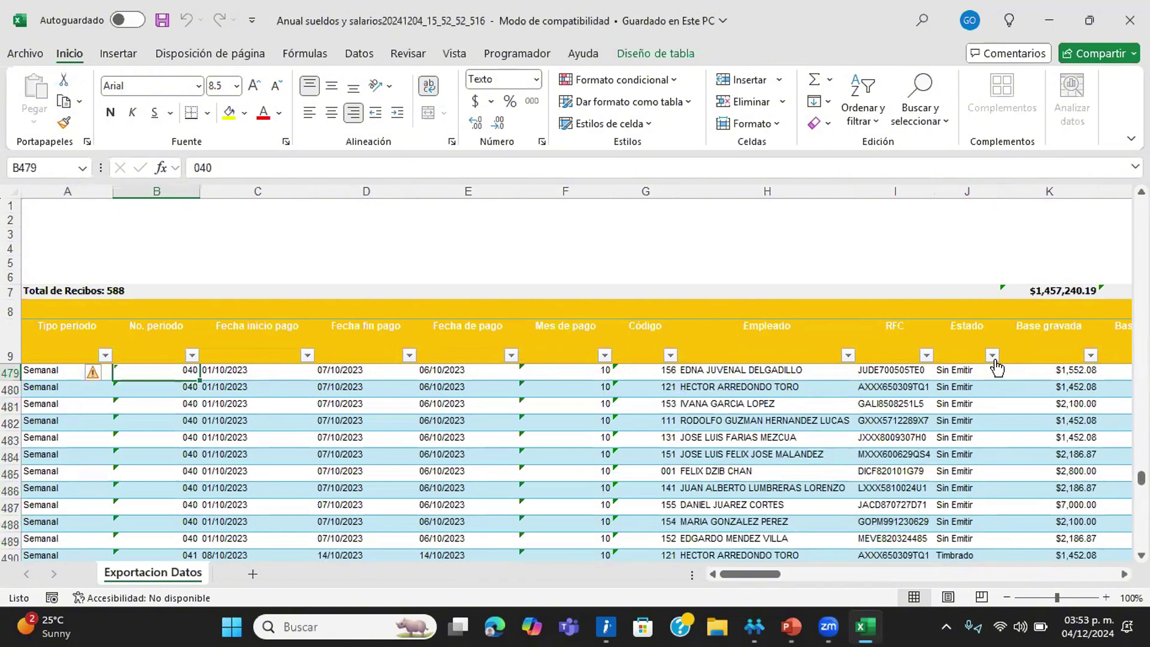
Step: Filter the Estado column to show only the Sin Emitir receipts and look through the remaining rows
left_click(992, 356)
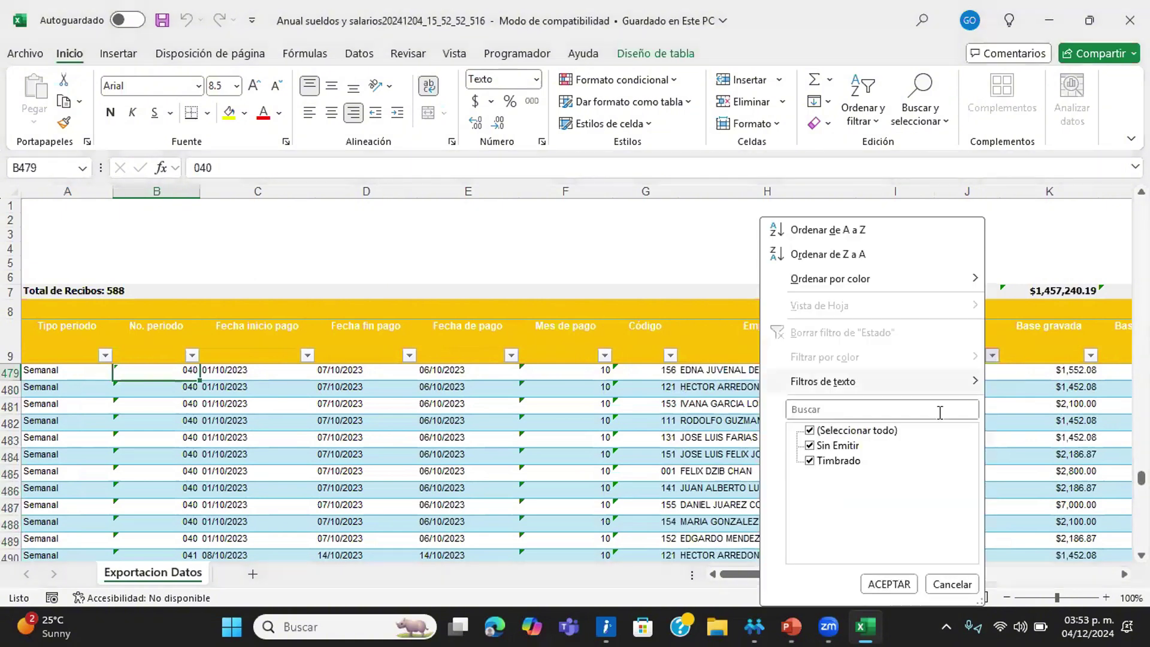
left_click(847, 431)
left_click(837, 445)
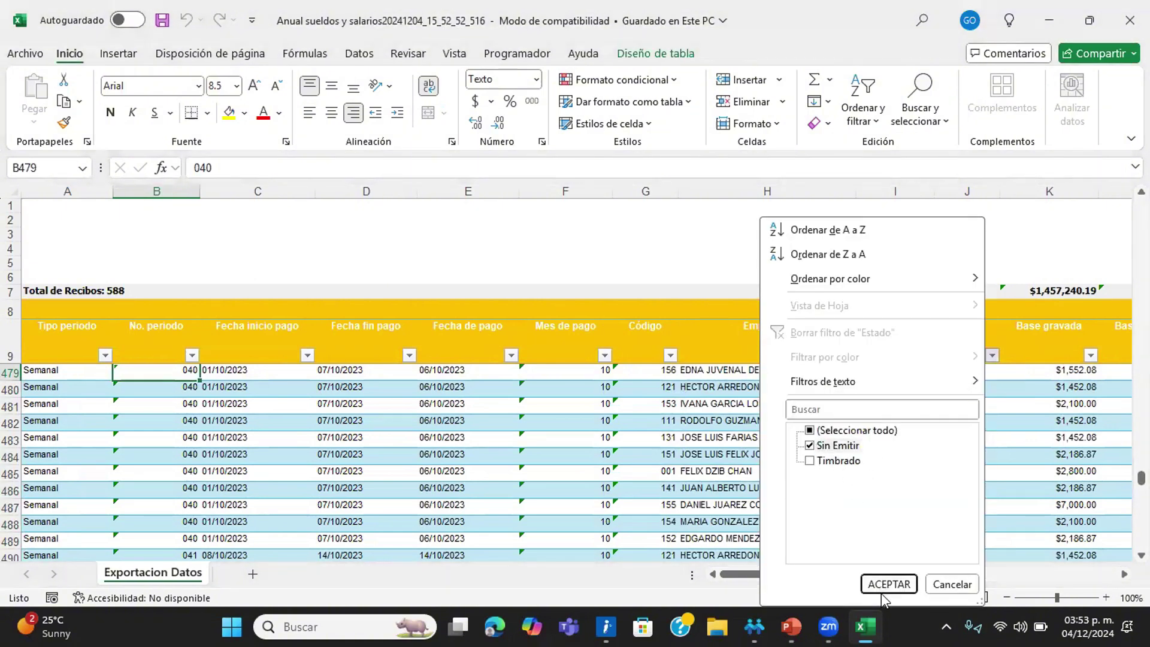
left_click(881, 583)
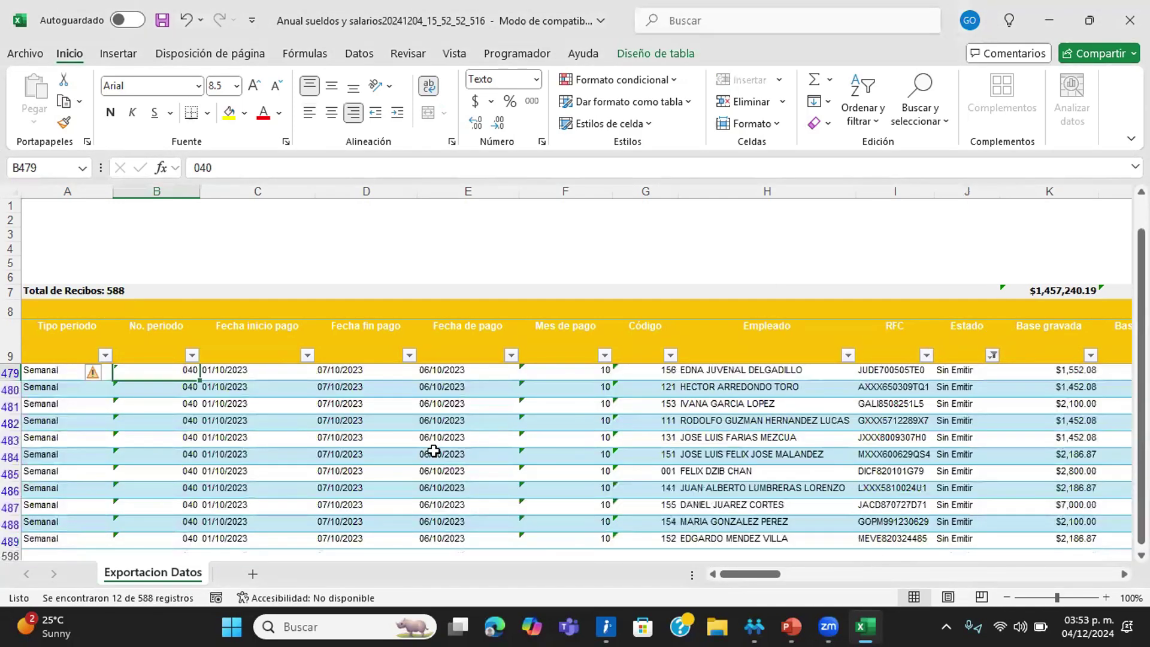
scroll(246, 400, "down", 1)
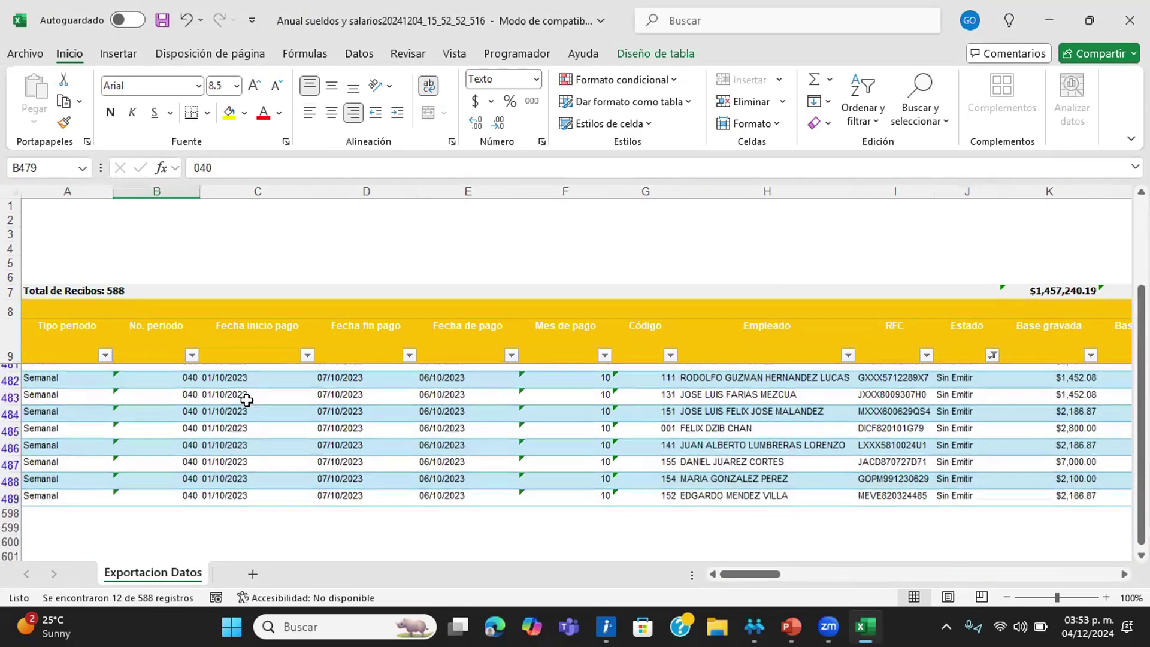
scroll(246, 400, "up", 1)
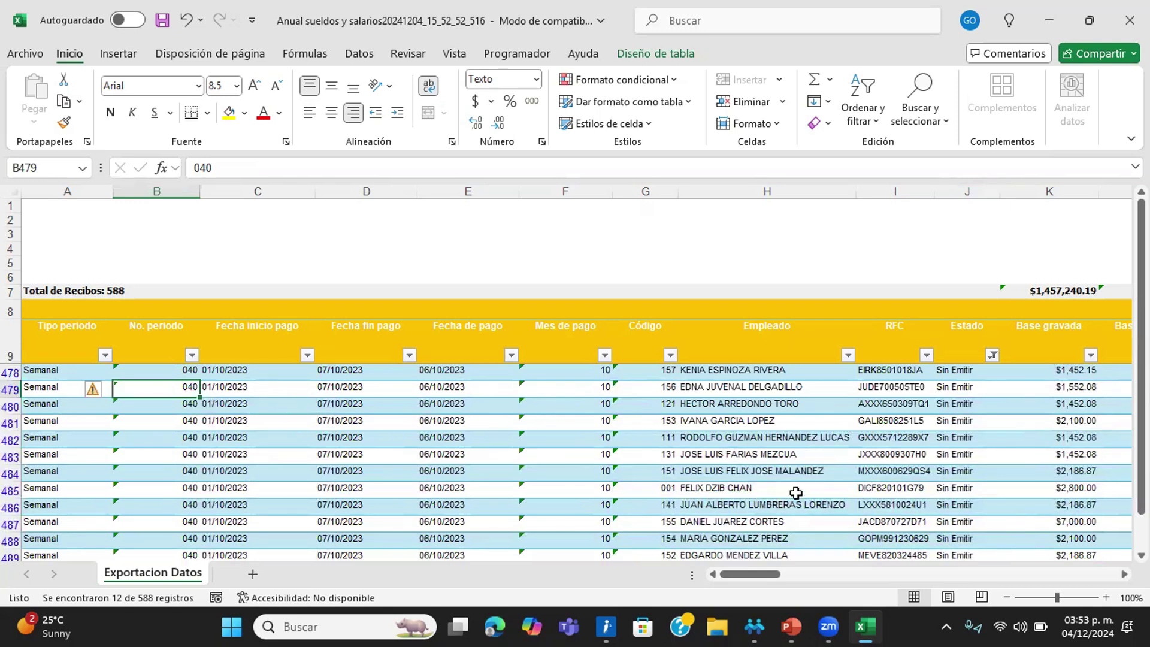
Step: Check the sum of the filtered receipts' Base gravada amounts and close the exported workbook
left_click(1055, 372)
left_click_drag(1055, 371, 1063, 539)
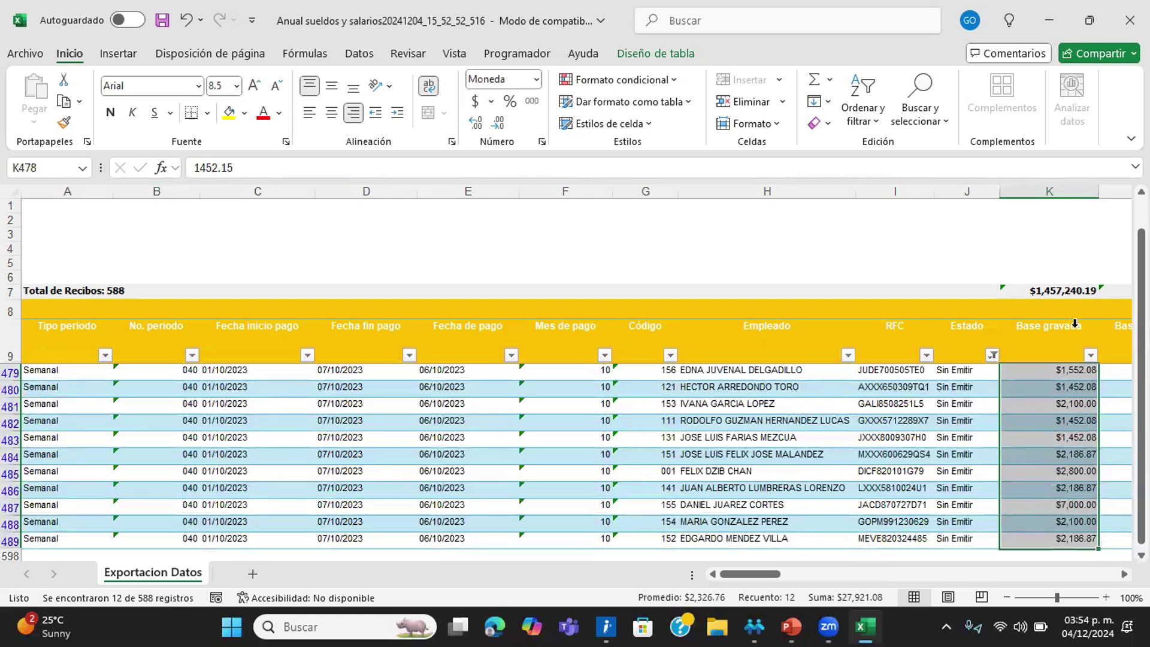
left_click(1129, 20)
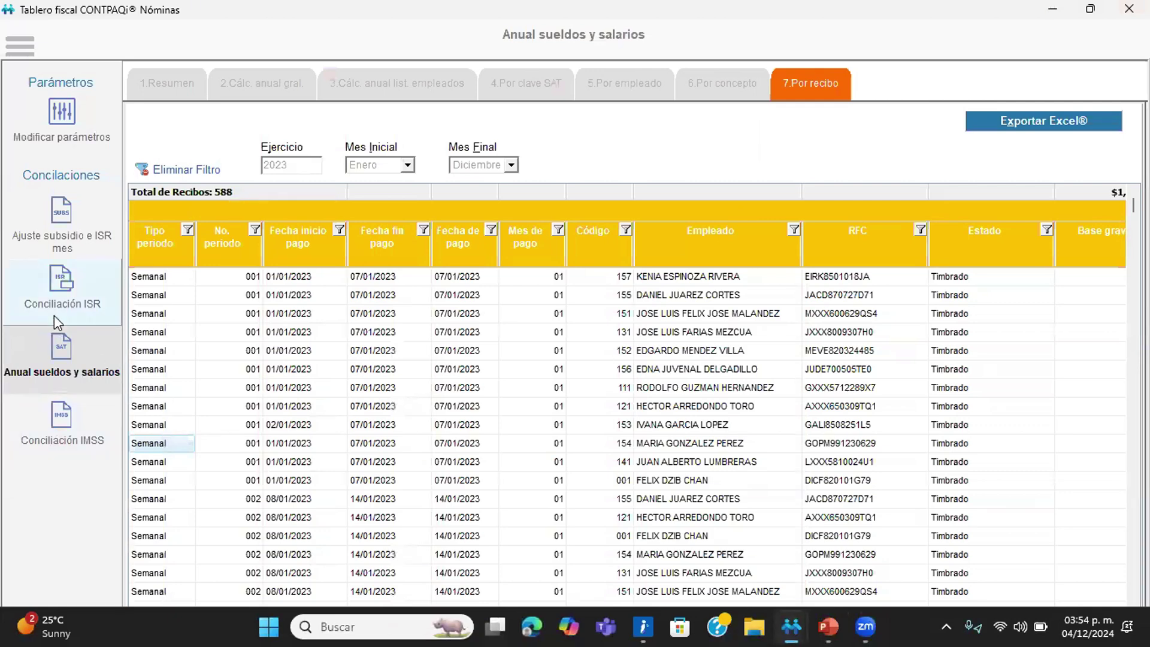
Step: Open the Conciliación ISR report and enter 6,920 as the ISR enterado en el pago provisional for Enero
left_click(59, 294)
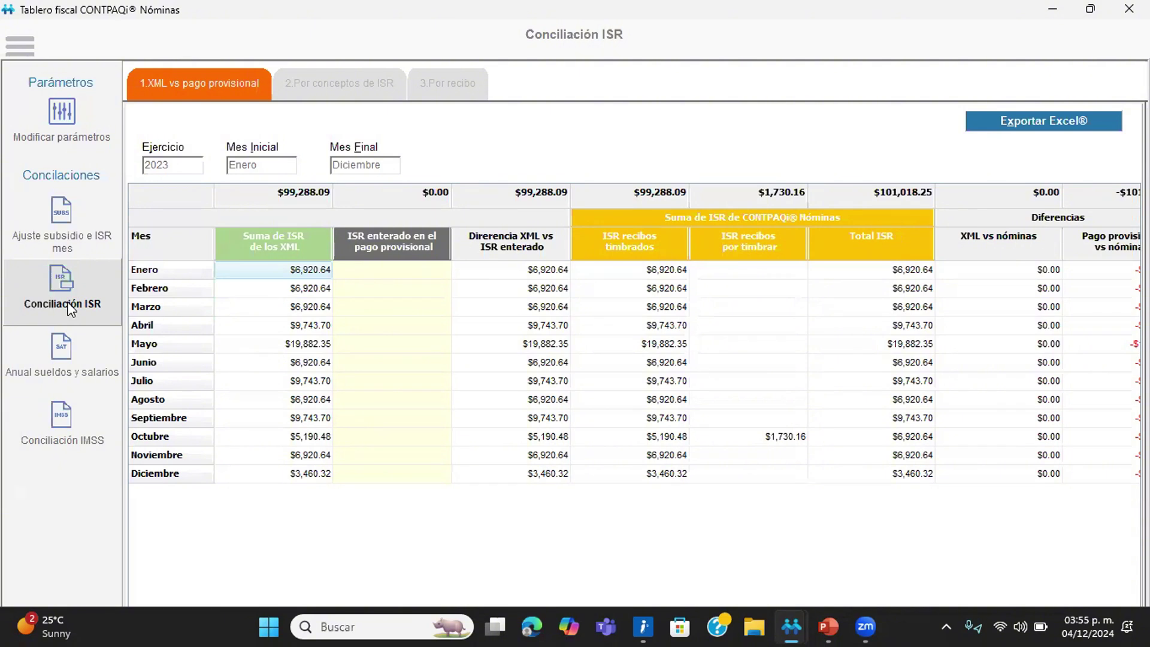
left_click(392, 273)
left_click(464, 269)
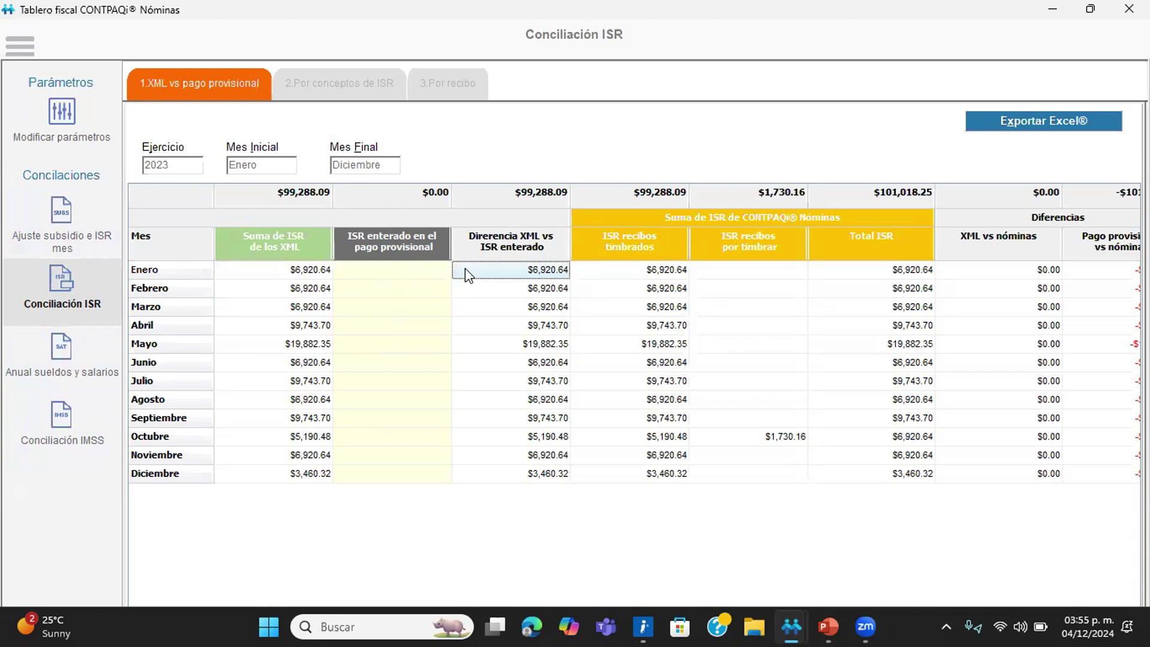
left_click(374, 273)
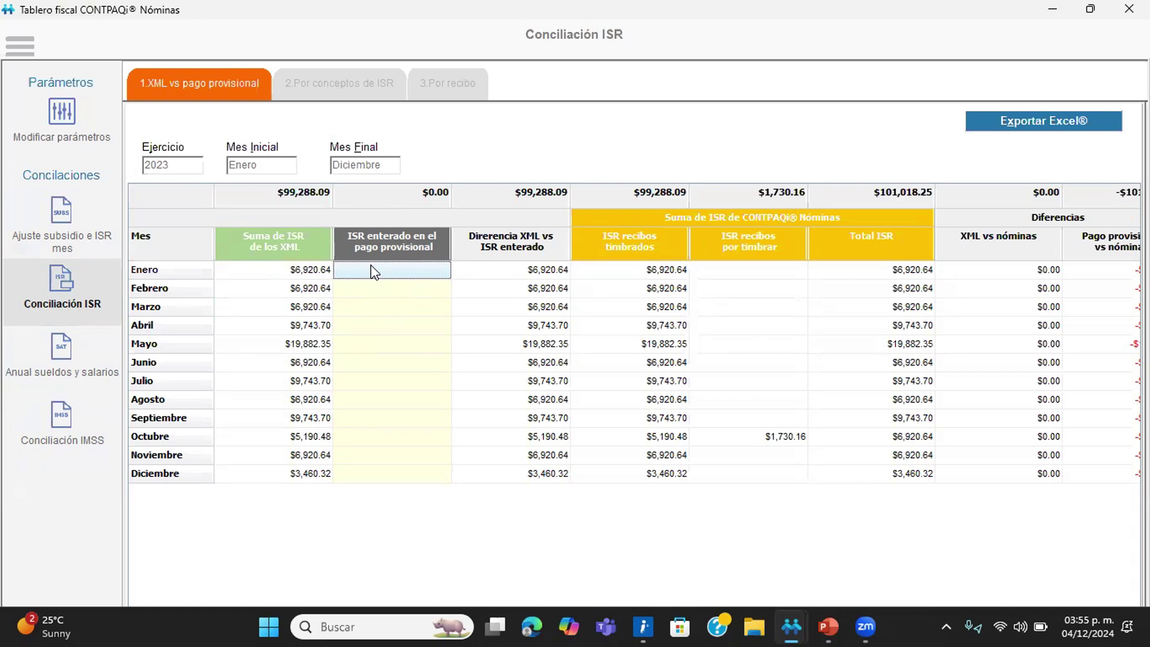
left_click(407, 270)
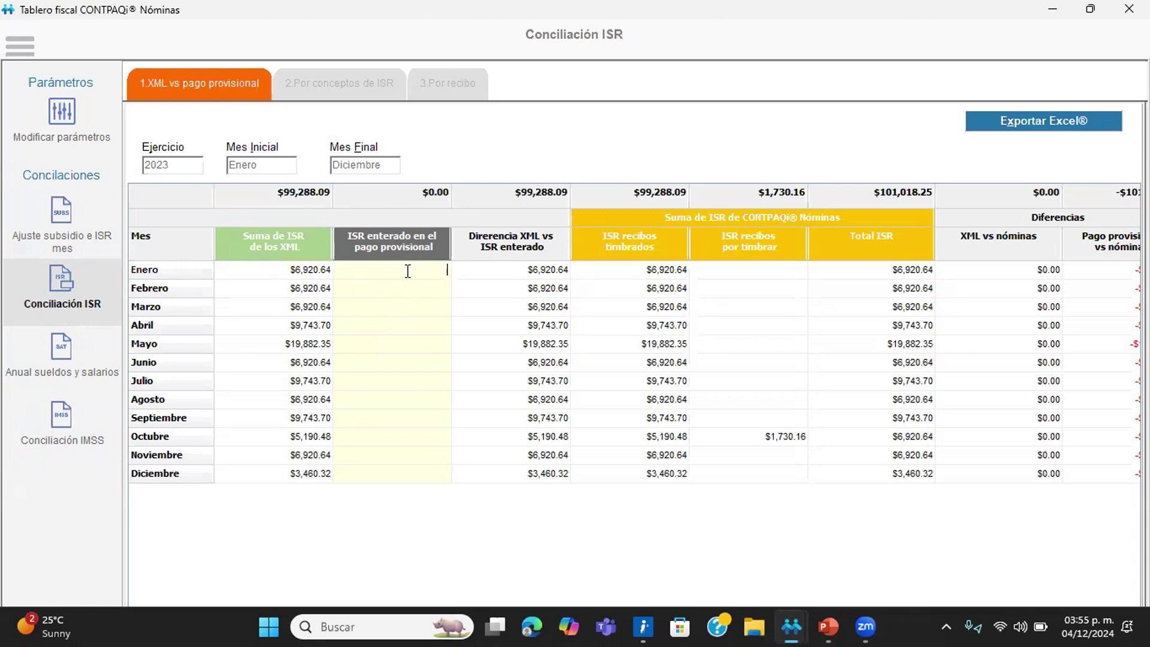
type("6920")
key("Return")
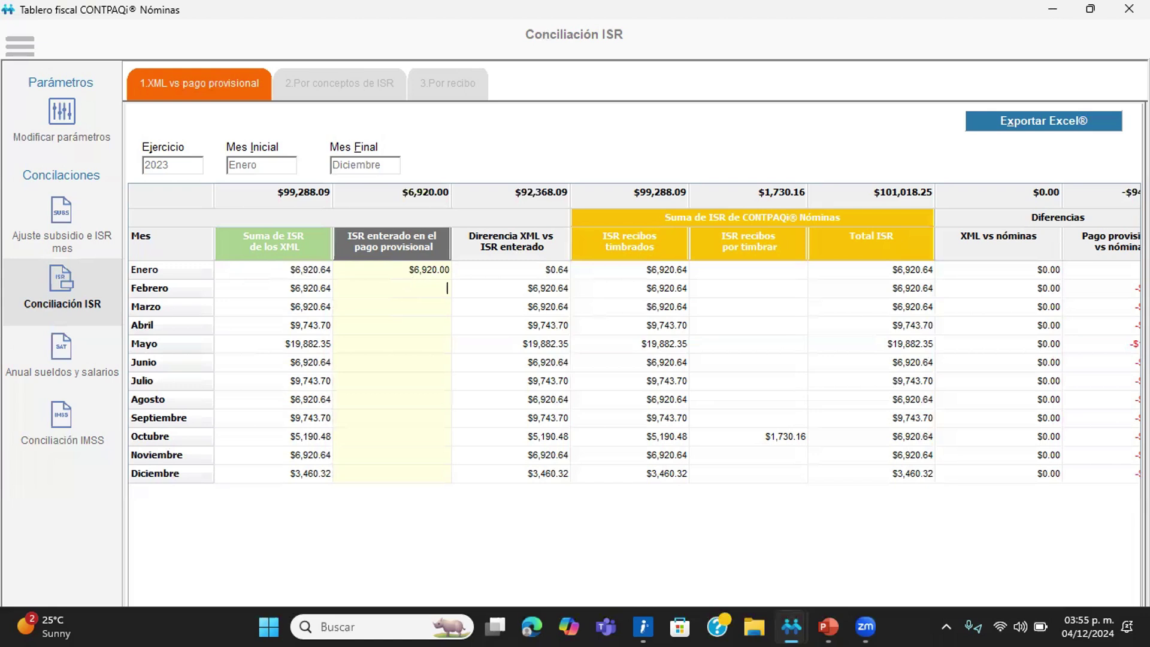
Step: Enter the ISR paid in the provisional payments: 6,000 for Febrero, 6,200 for Marzo and 9,400 for Abril
type("6,00")
type("0")
key("Return")
type("6,200")
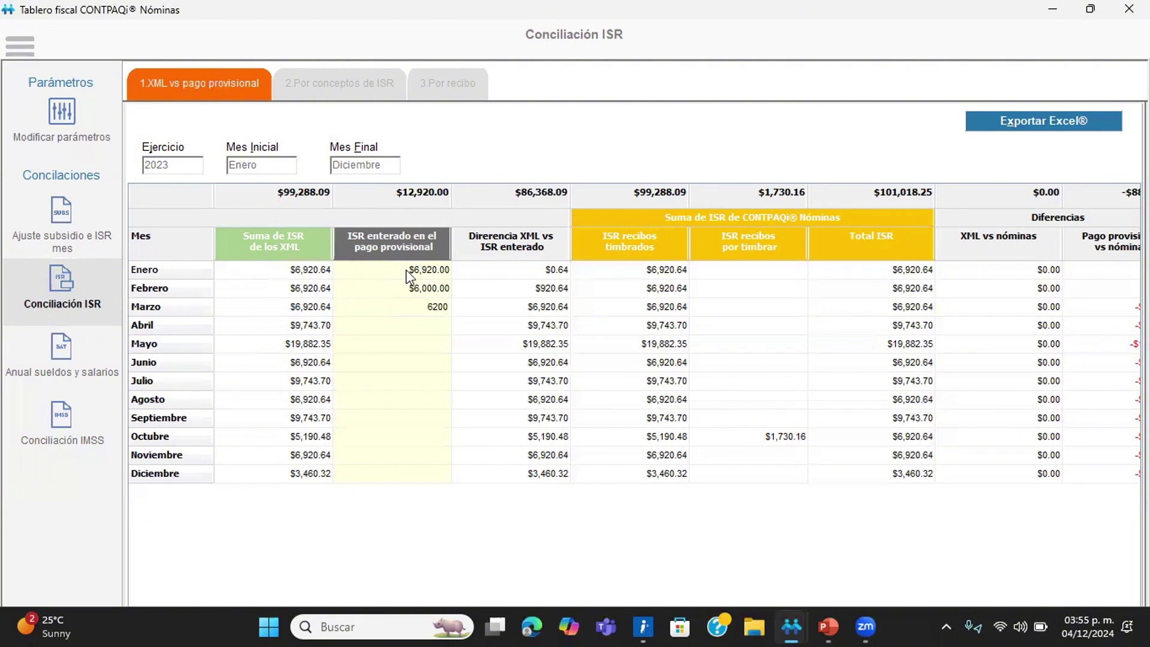
key("Return")
type("9400")
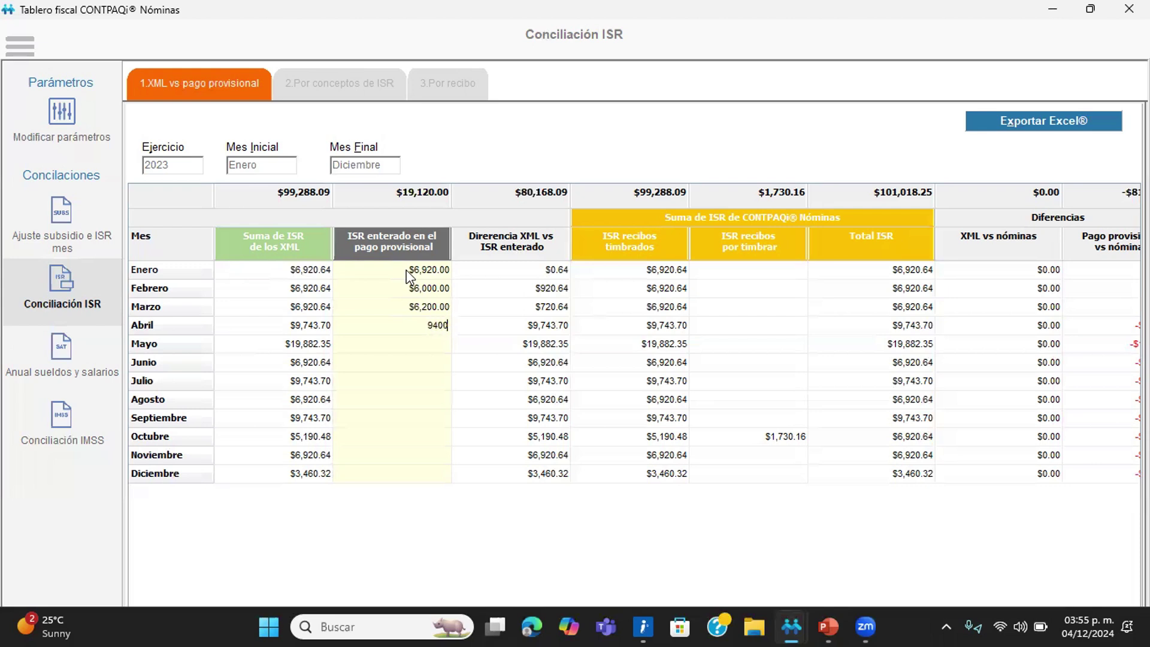
key("Return")
Step: Set the ISR paid in the provisional payments to 18,000 for Mayo and 9,500 for Junio
type("18")
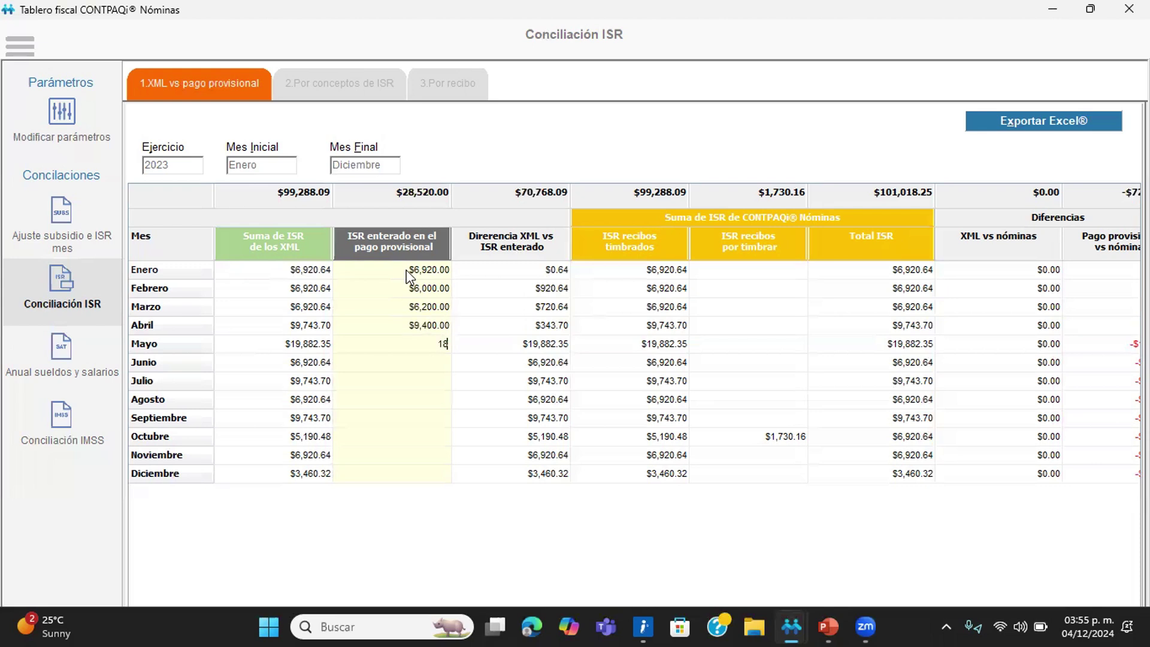
key("Return")
key("Up")
type("18000")
key("Return")
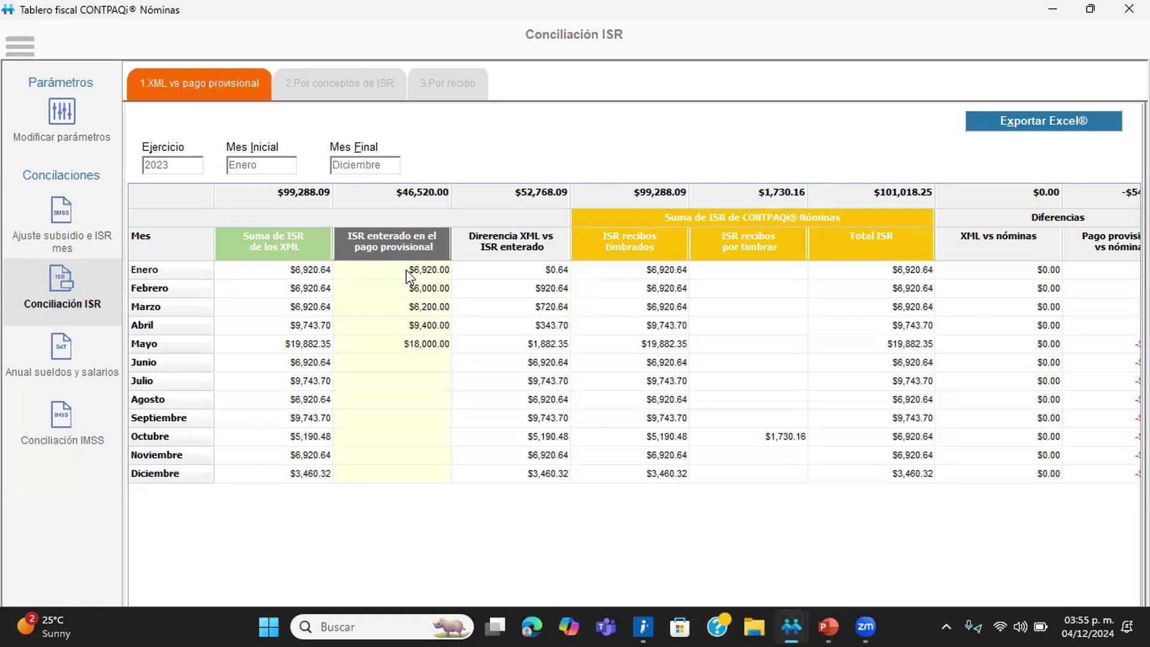
type("9,50")
type("00")
key("Return")
Step: Enter the ISR paid in the provisional payments: 9,743 for Julio, 6,920 for Agosto and 9,740 for Septiembre
type("9,743")
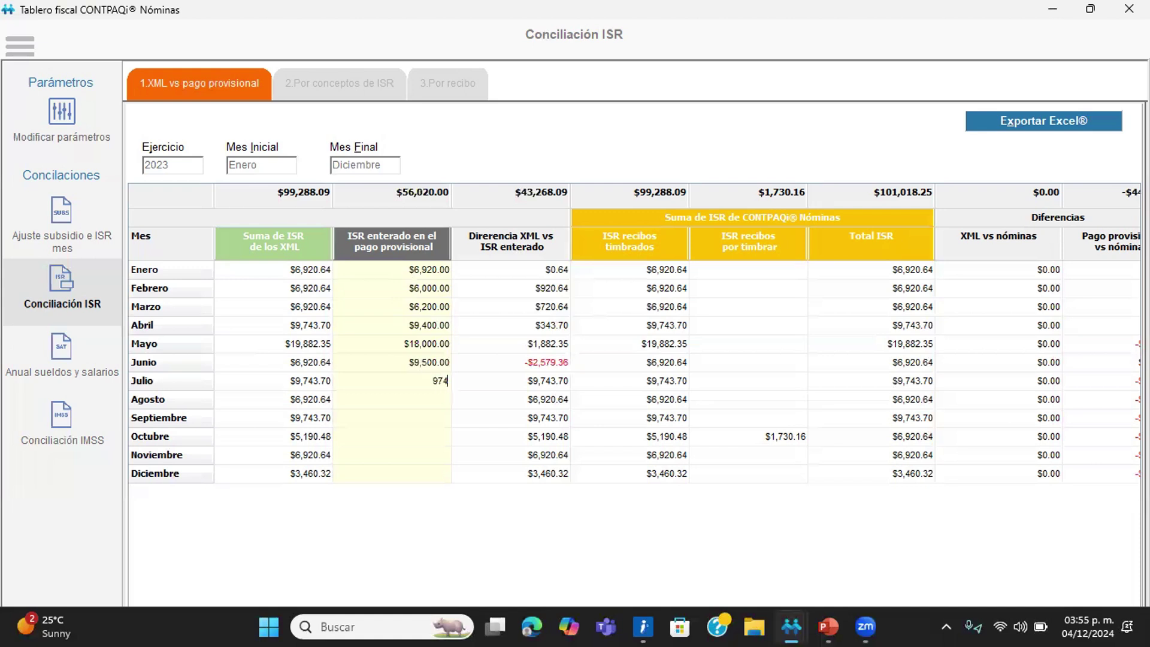
key("Return")
type("6,920")
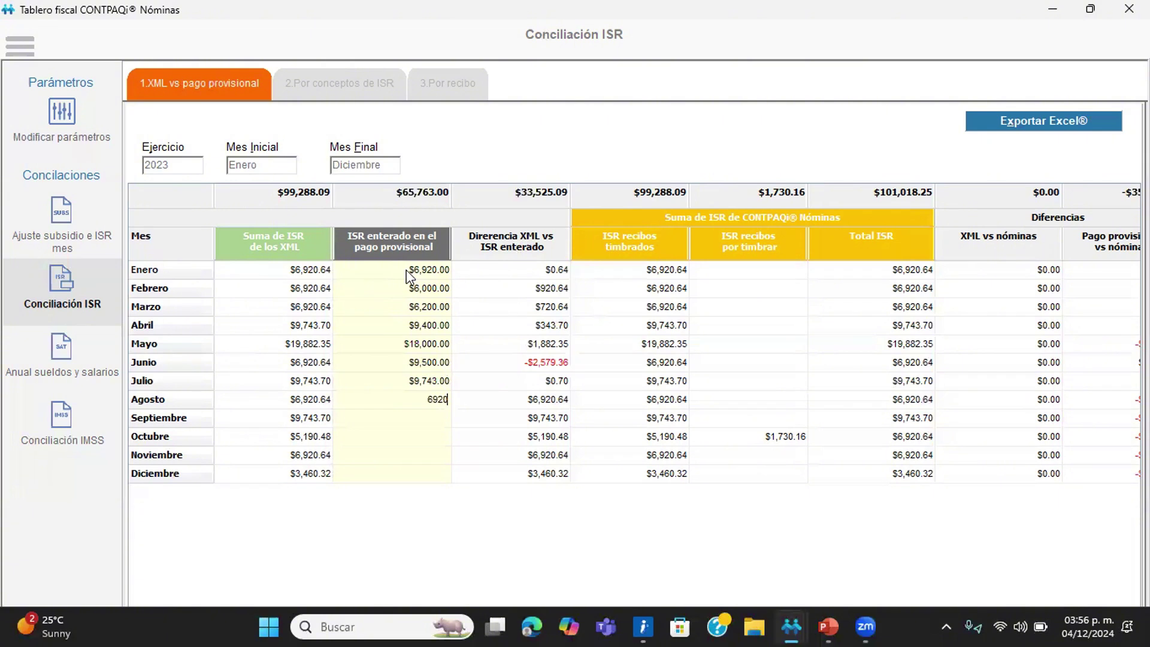
key("Return")
type("9,74")
type("0")
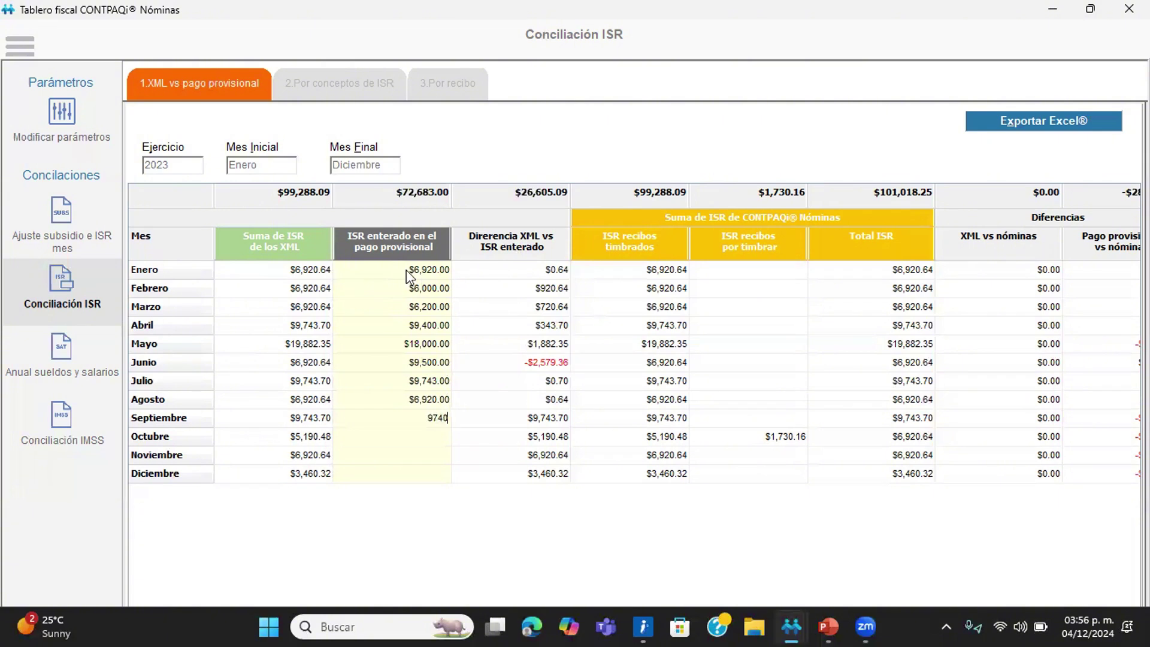
key("Return")
Step: Complete the ISR paid in the provisional payments with 5,190 for Octubre, 6,920 for Noviembre and 3,100 for Diciembre
type("5,190")
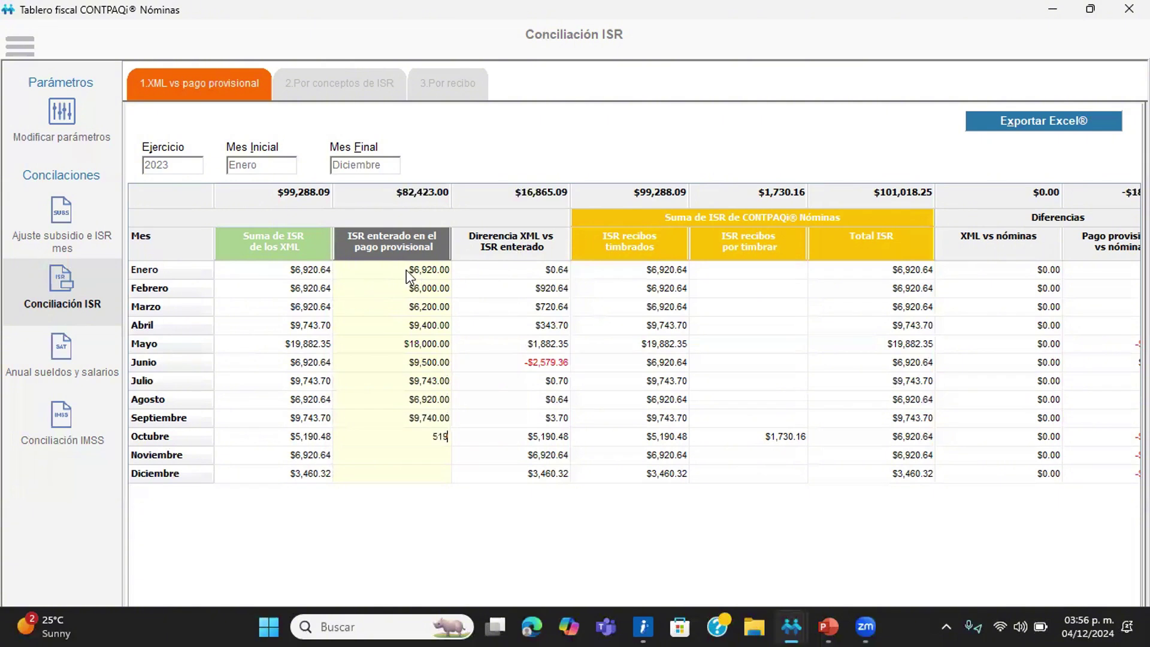
key("Return")
type("6,92")
type("0")
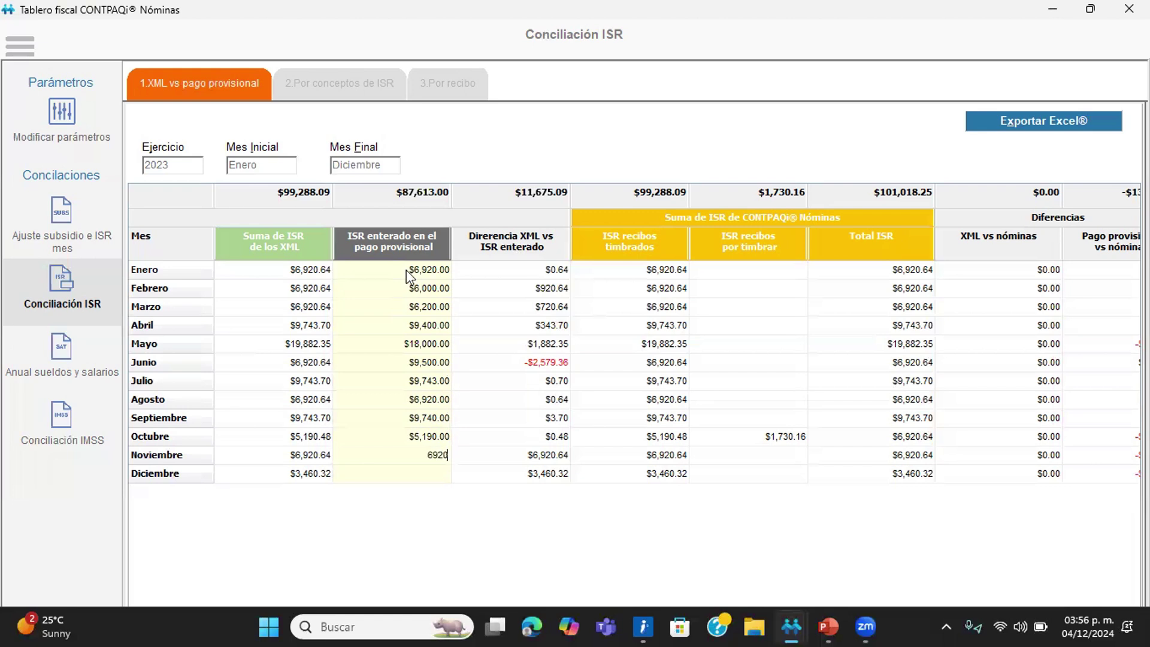
key("Return")
type("3100")
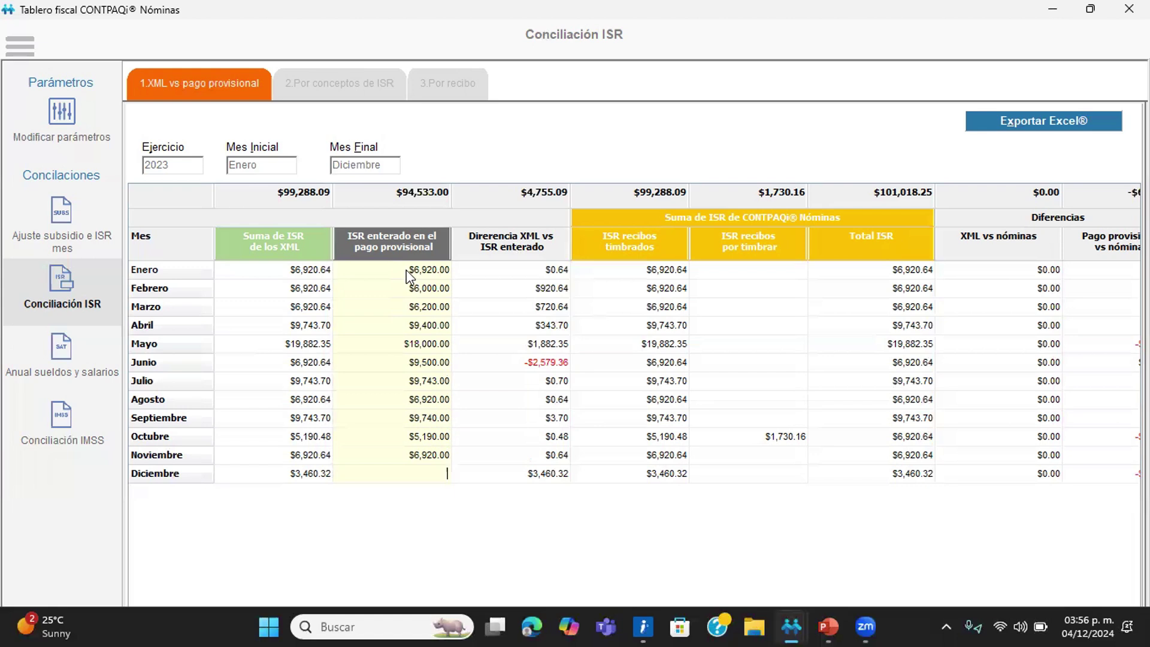
left_click(407, 271)
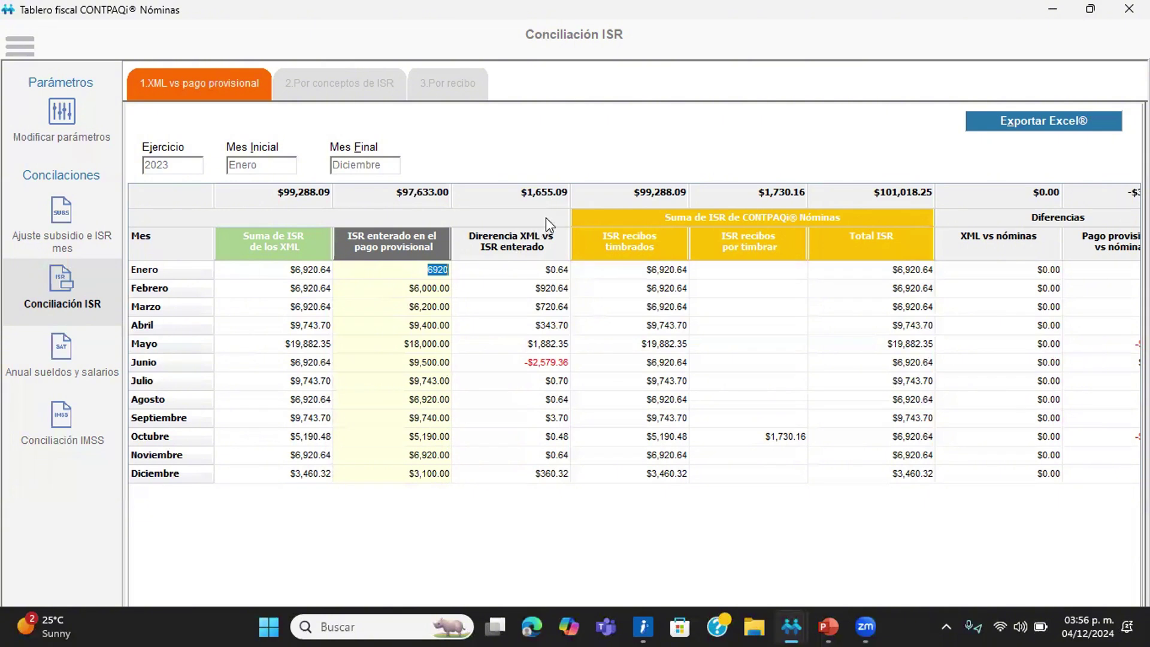
Step: Review the ISR differences, concepts and receipts across the Conciliación ISR reports, and return to the Anual sueldos y salarios summary
left_click(427, 364)
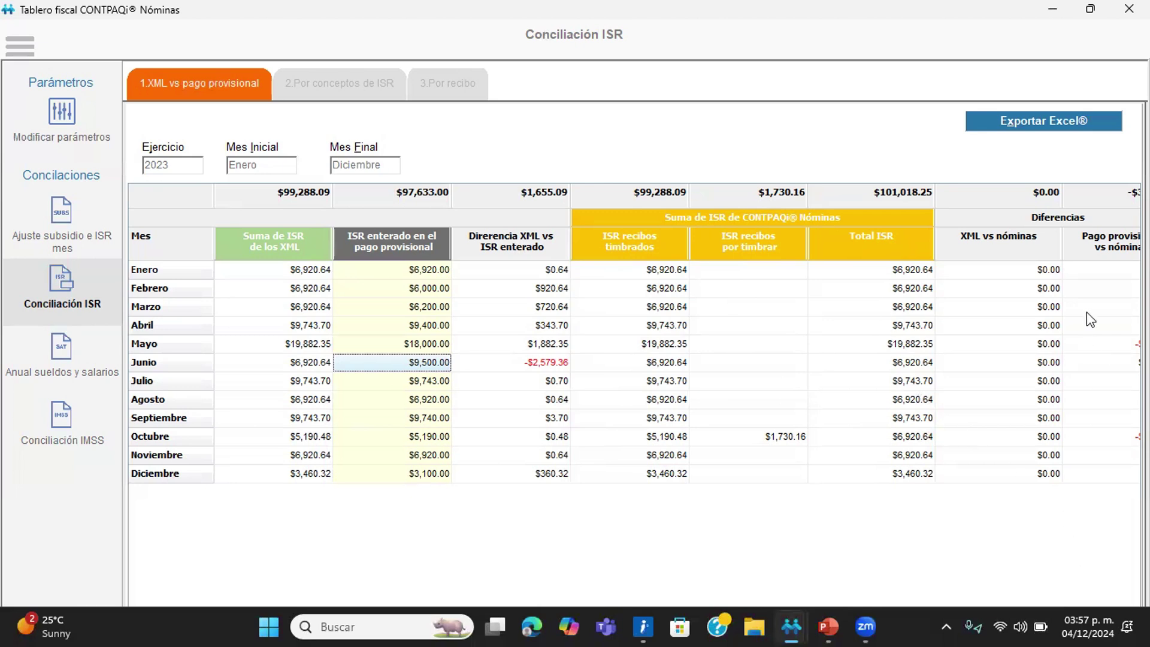
left_click(1065, 308)
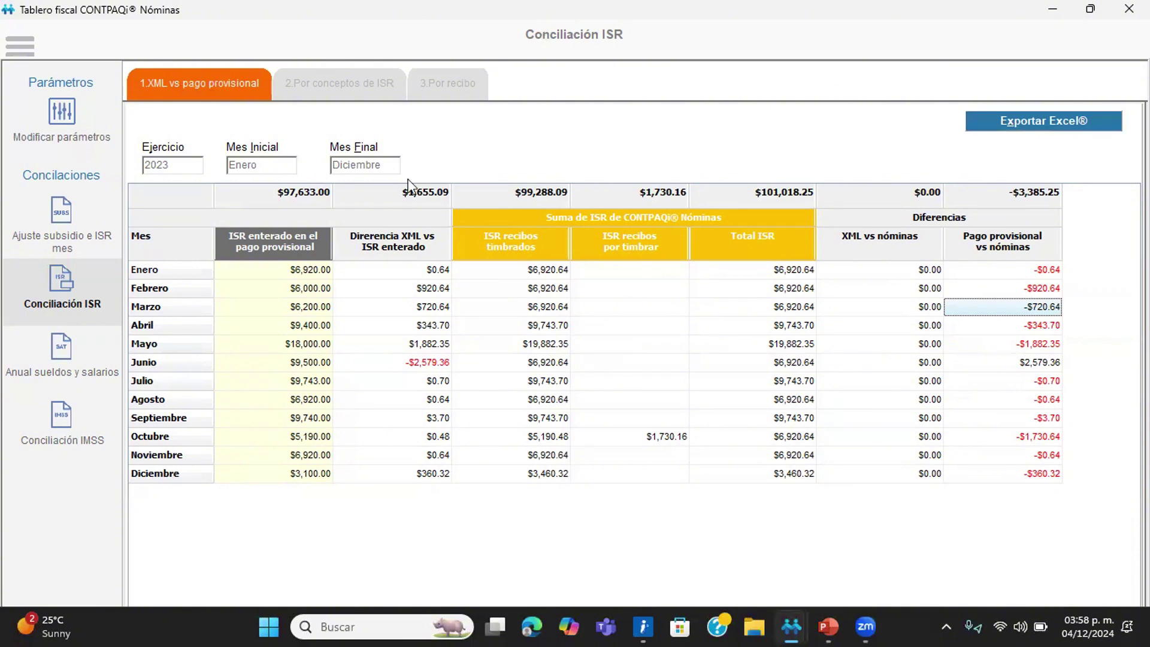
left_click(328, 85)
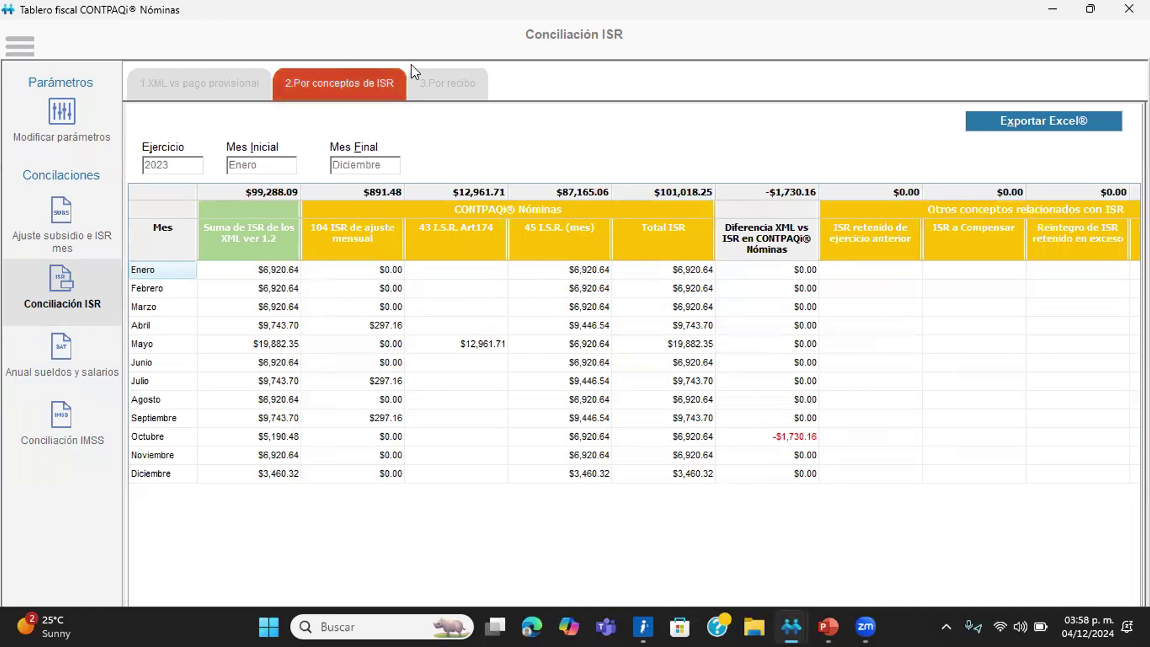
left_click(450, 74)
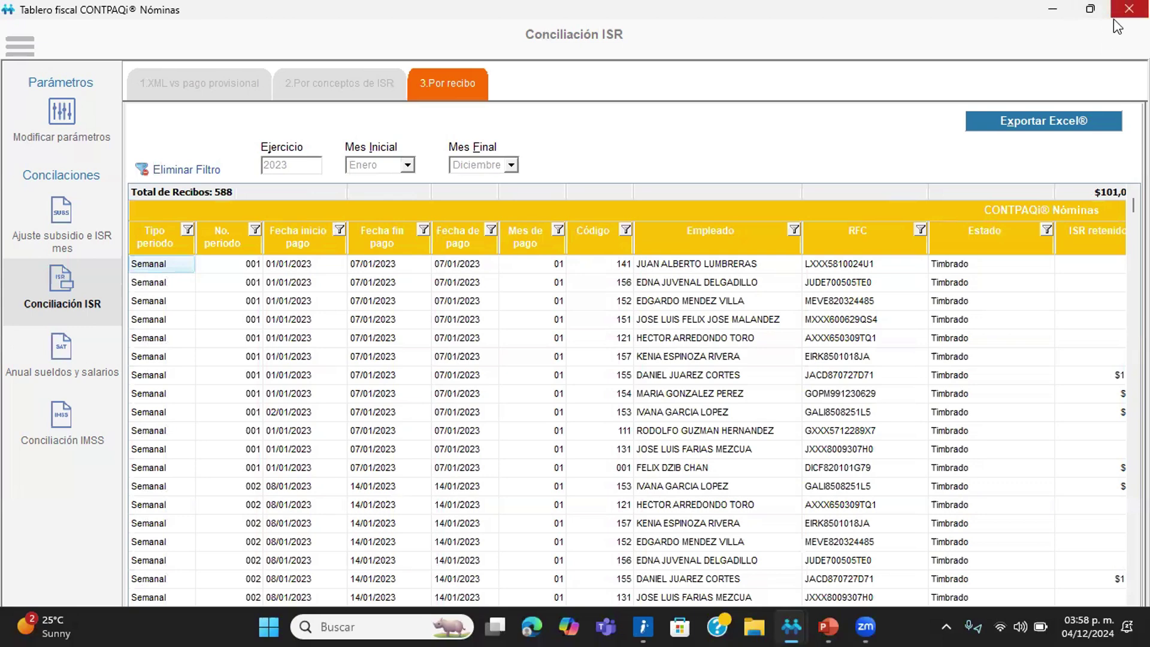
left_click(61, 355)
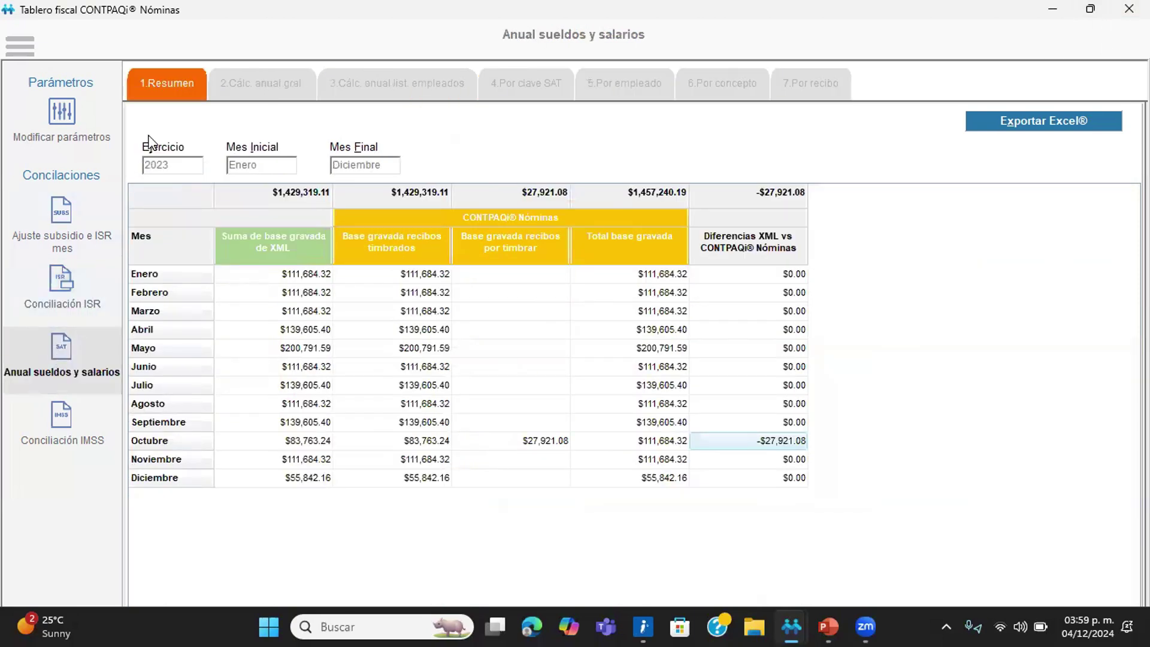
Step: Close the fiscal dashboard and check the last weekly period of 2023 and its end-of-year settings in the period catalog
left_click(1128, 9)
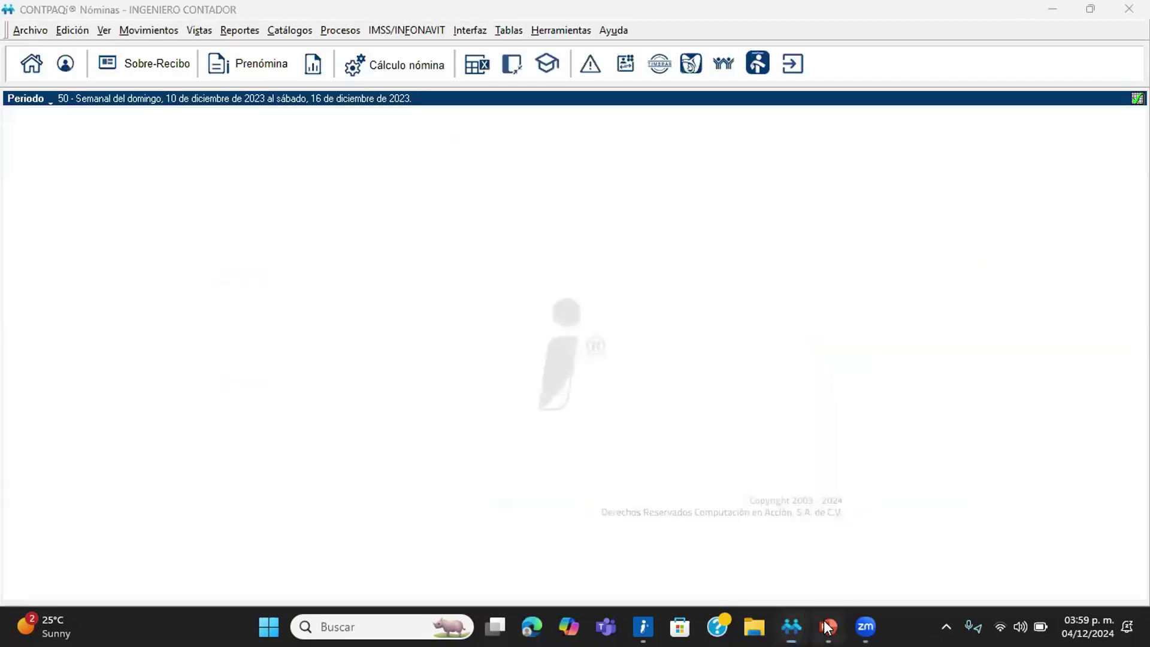
left_click(828, 626)
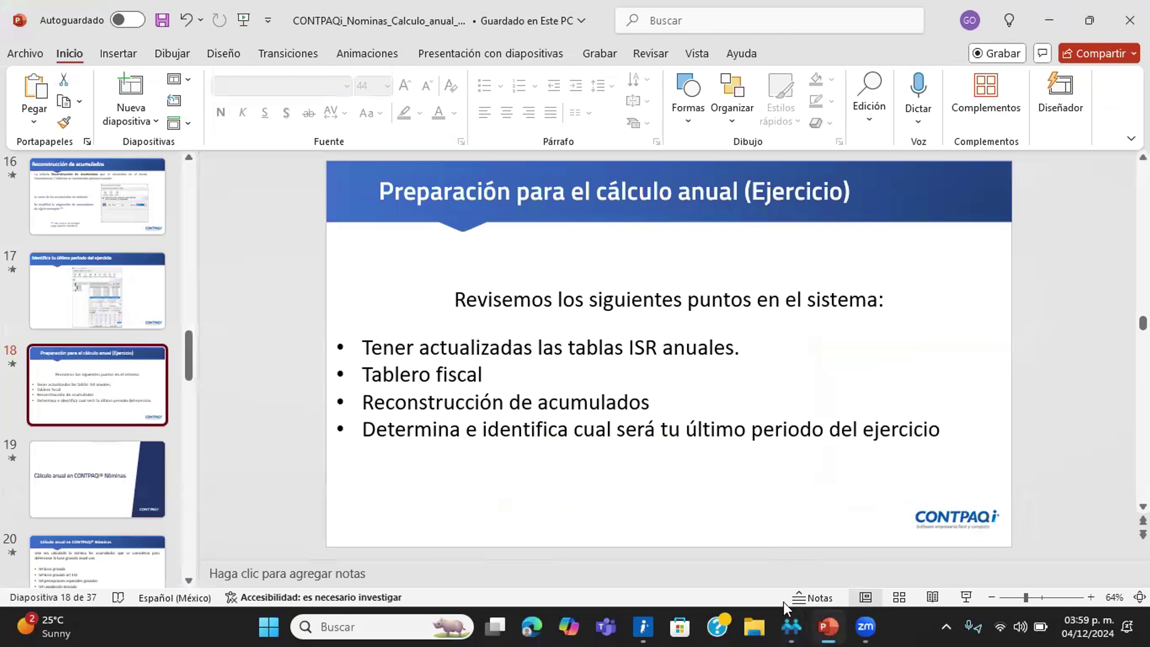
left_click(791, 626)
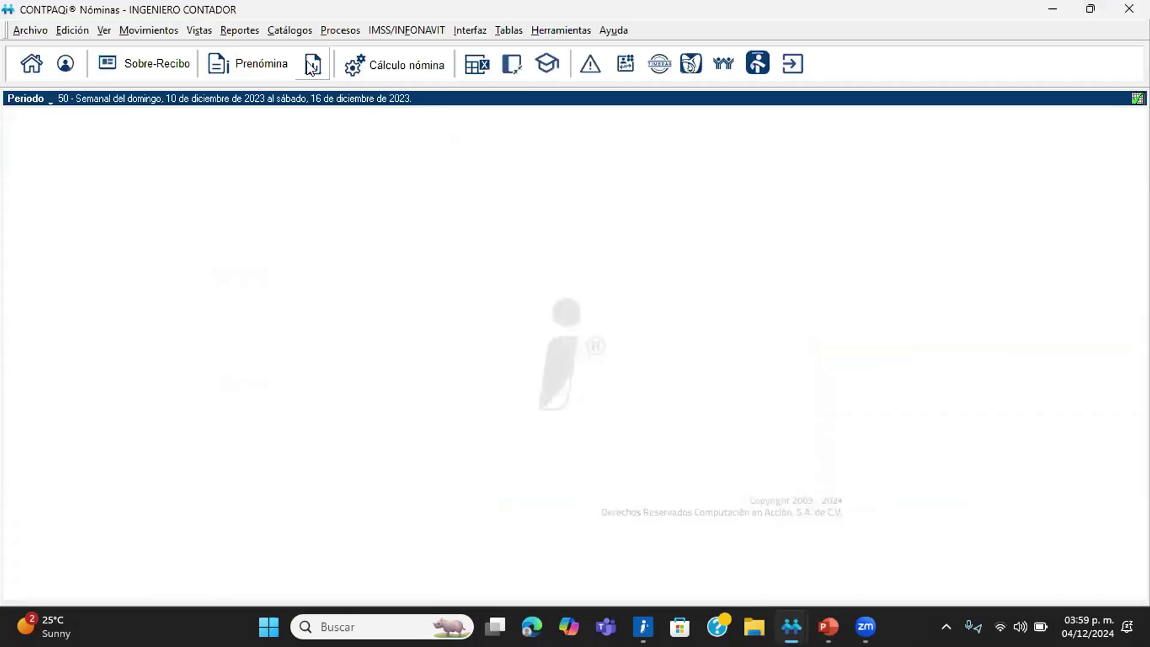
left_click(291, 30)
left_click(310, 160)
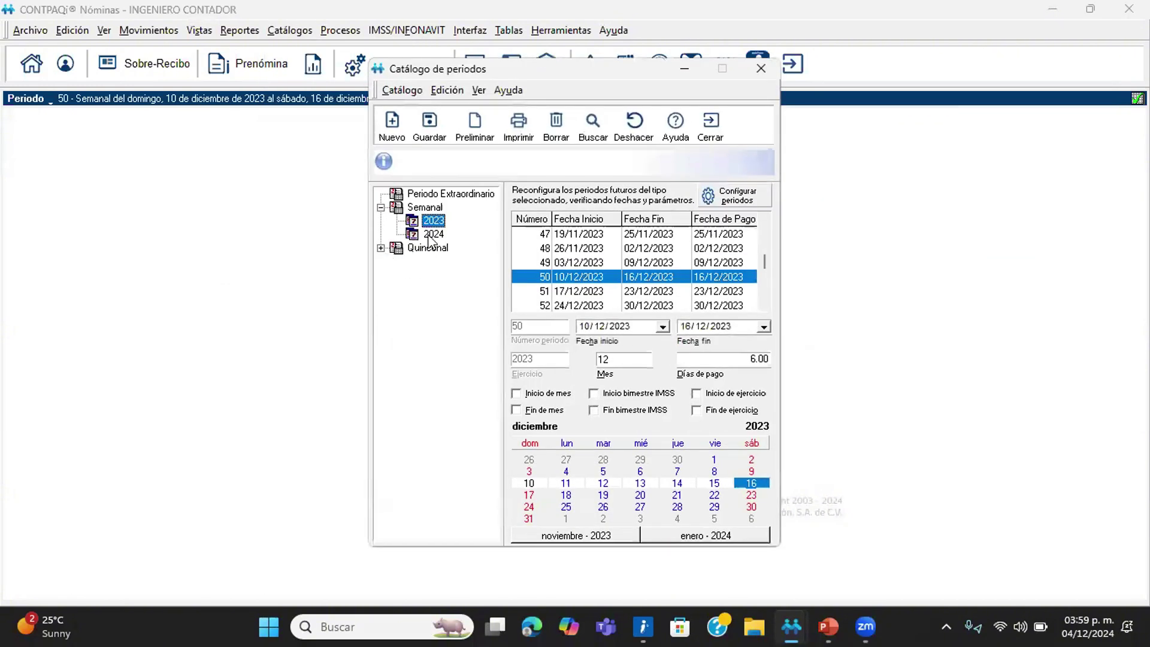
left_click(761, 307)
left_click(761, 306)
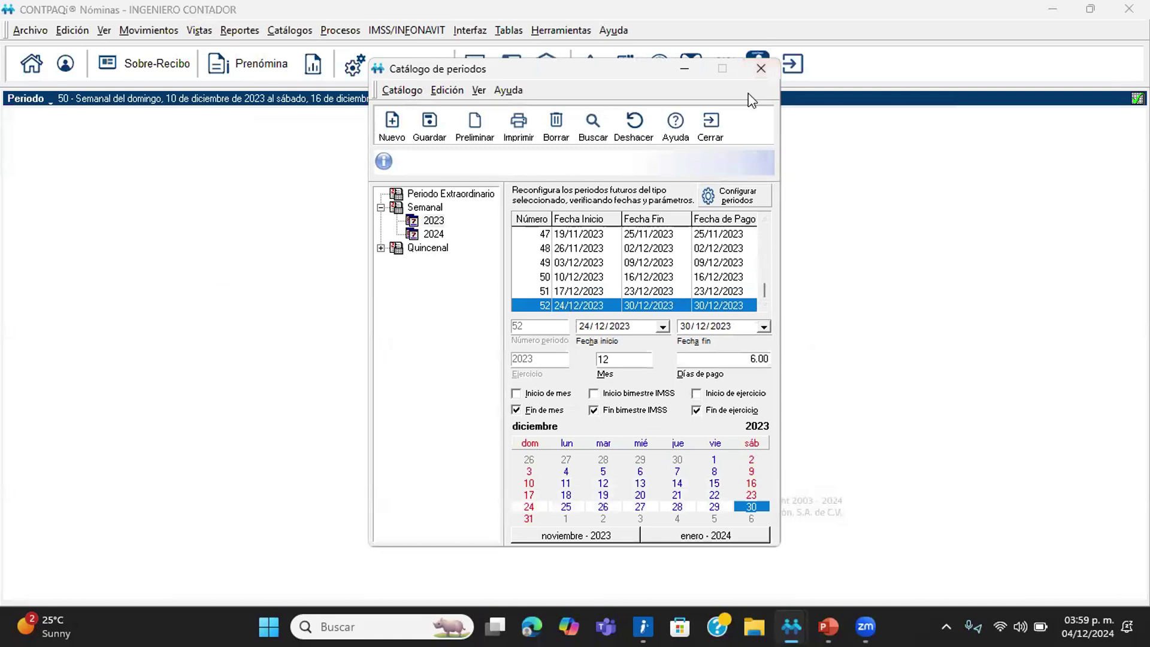
left_click(760, 67)
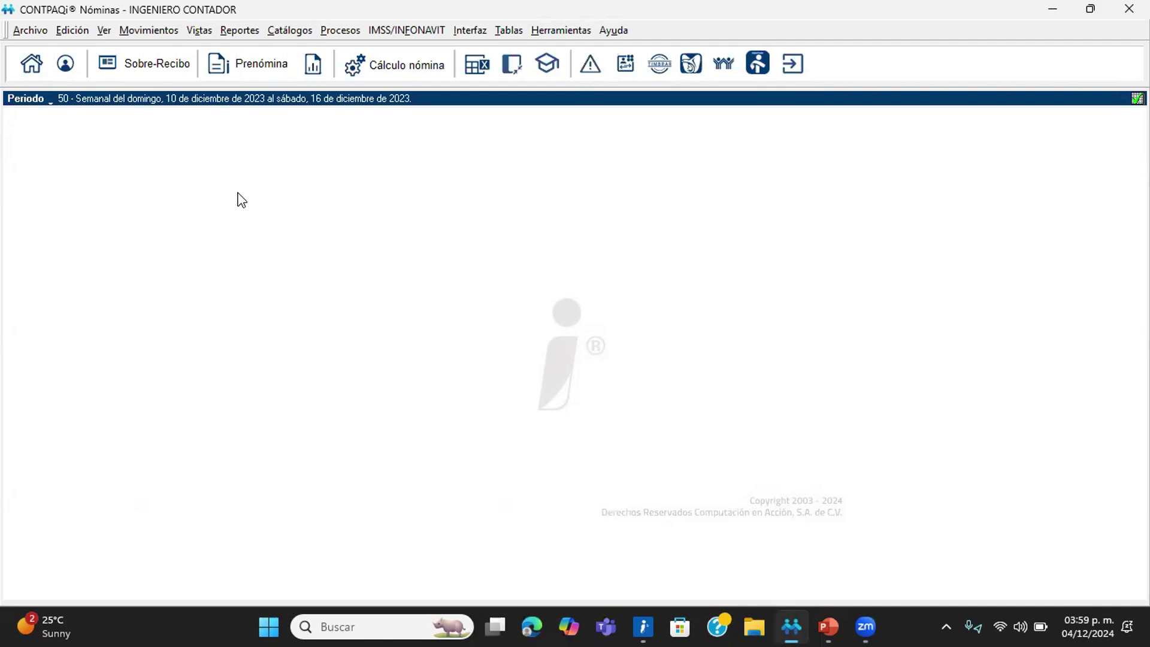
Step: Run the Reconstrucción de acumulados utility starting from Enero of the 2023 fiscal year, and close it once it has run
left_click(566, 31)
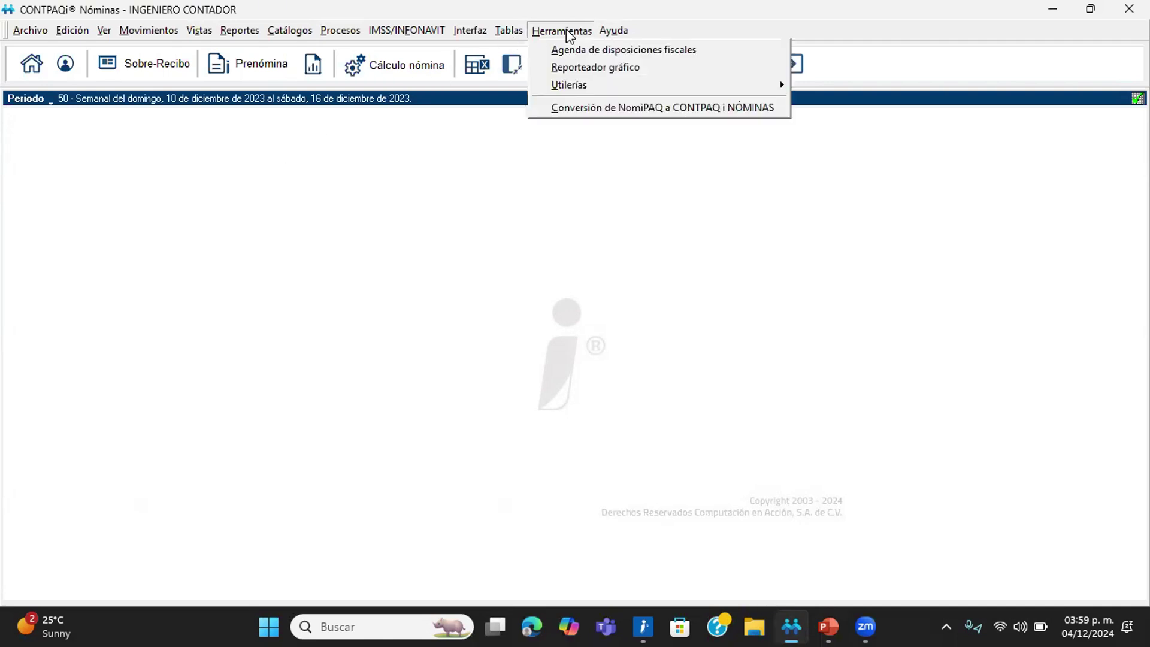
mouse_move(613, 80)
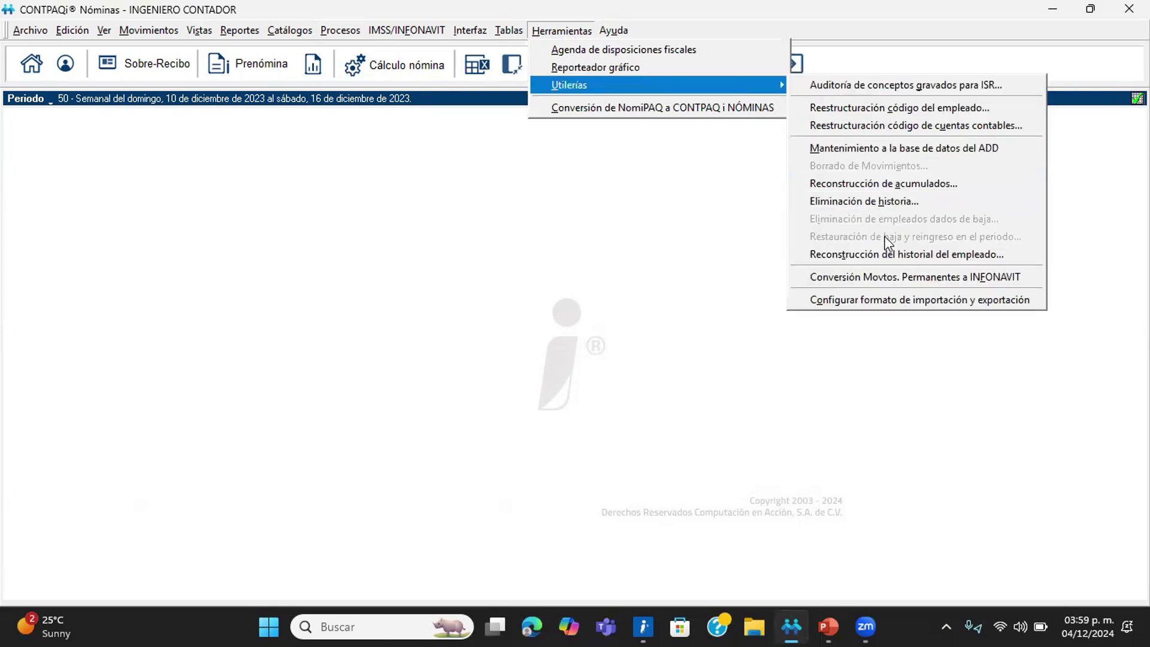
left_click(885, 185)
left_click(574, 374)
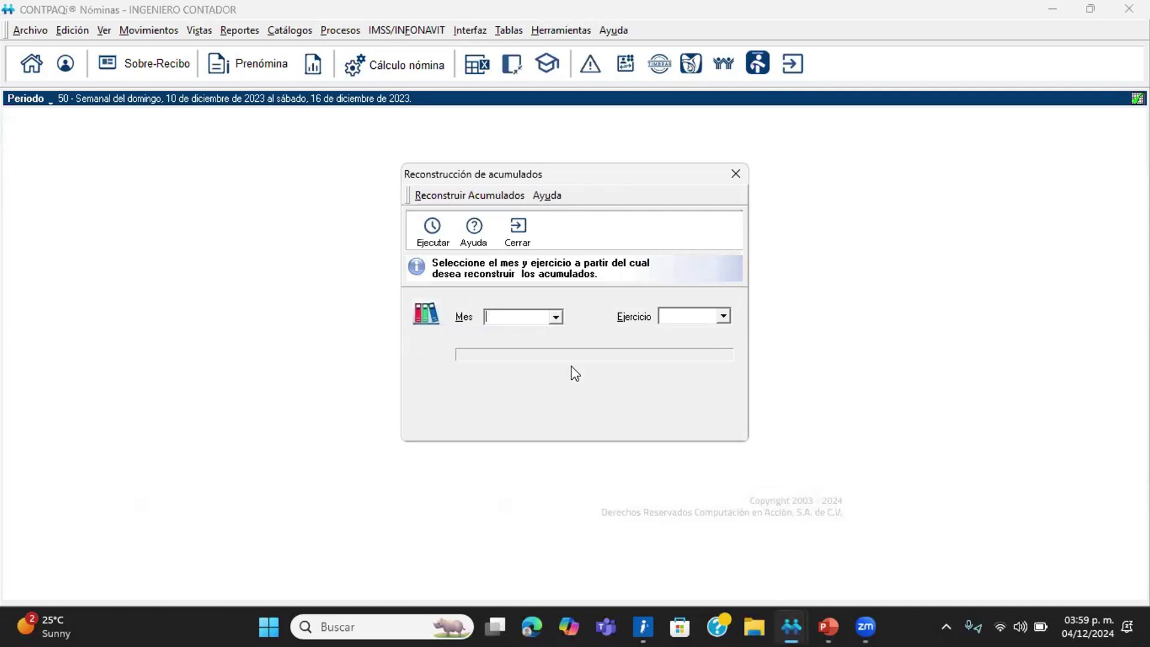
left_click(556, 319)
left_click(528, 333)
left_click(698, 317)
left_click(698, 331)
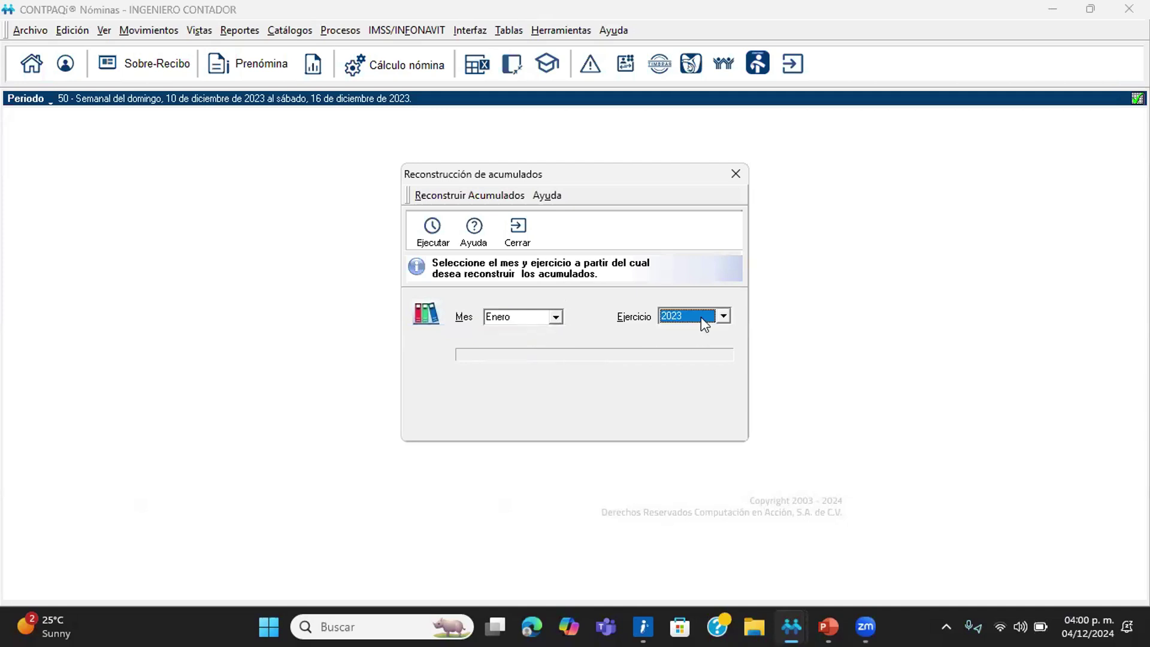
left_click(443, 239)
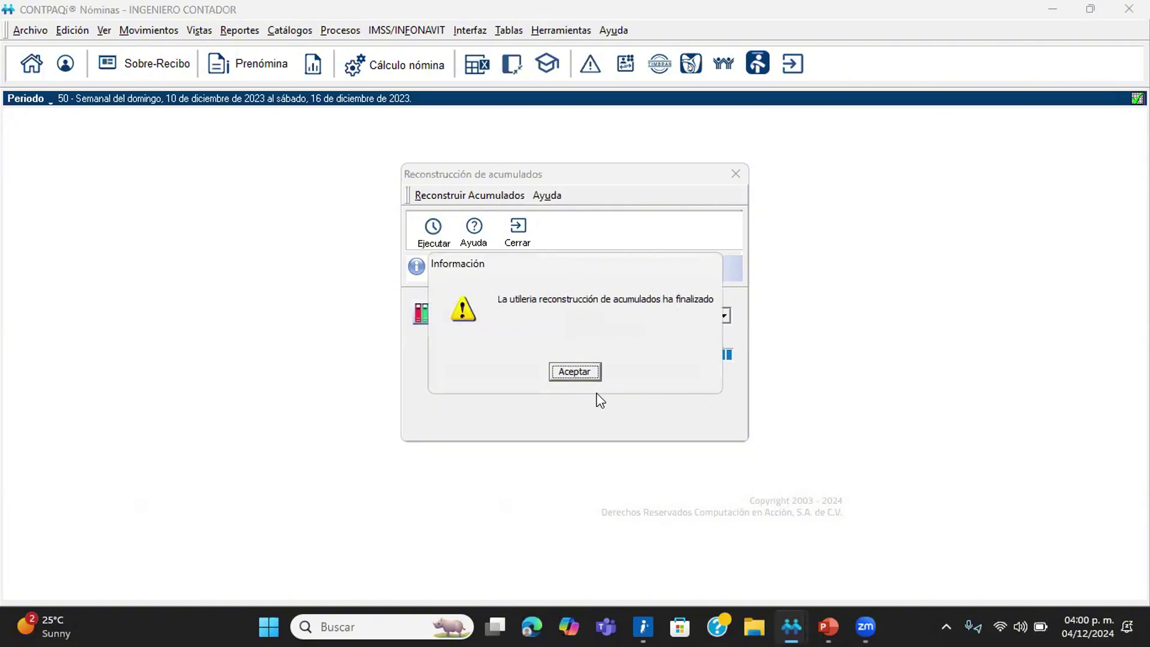
left_click(579, 372)
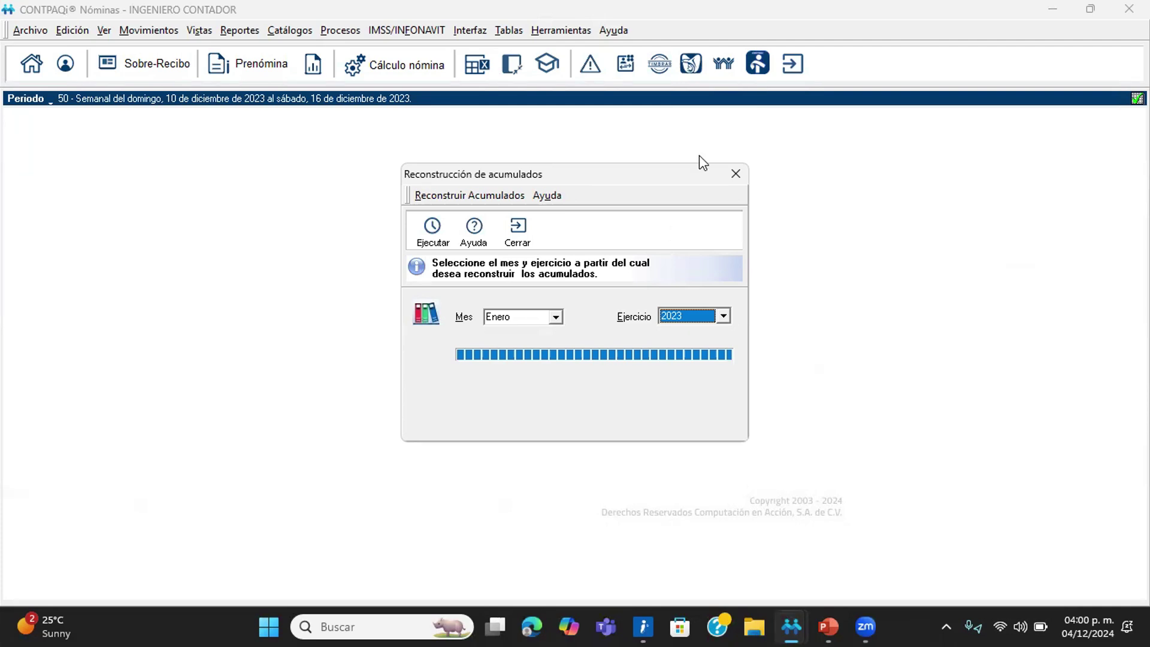
left_click(735, 175)
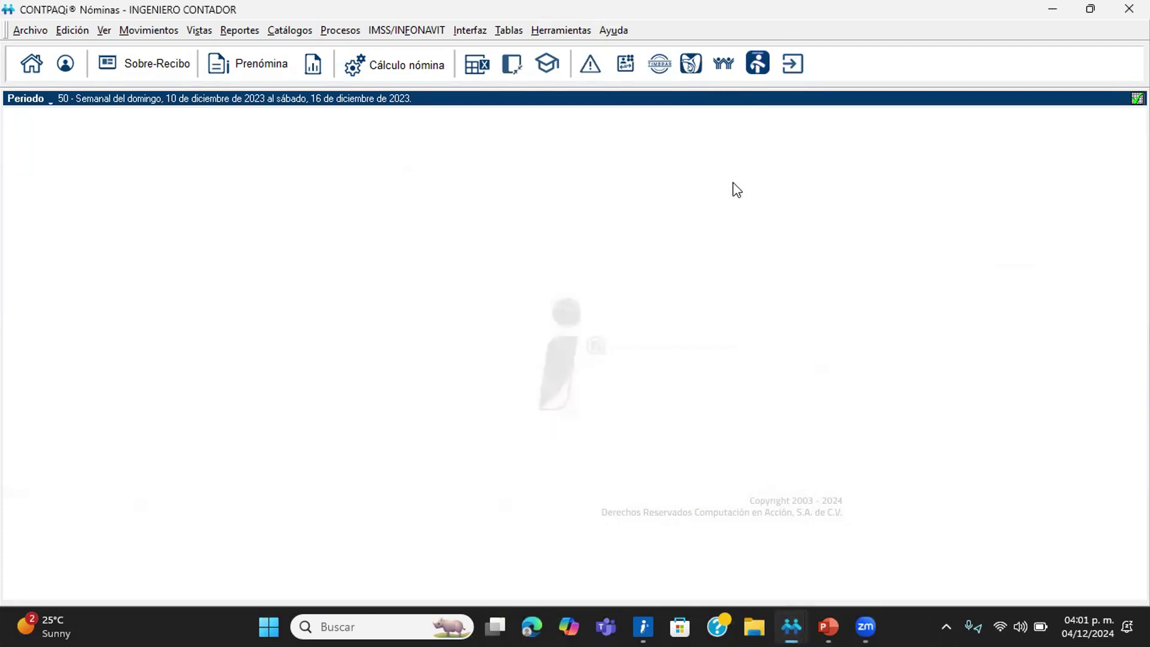
Step: Switch to PowerPoint and present from slide 19, advancing to the slide on the accumulators that determine the annual taxable base
left_click(835, 626)
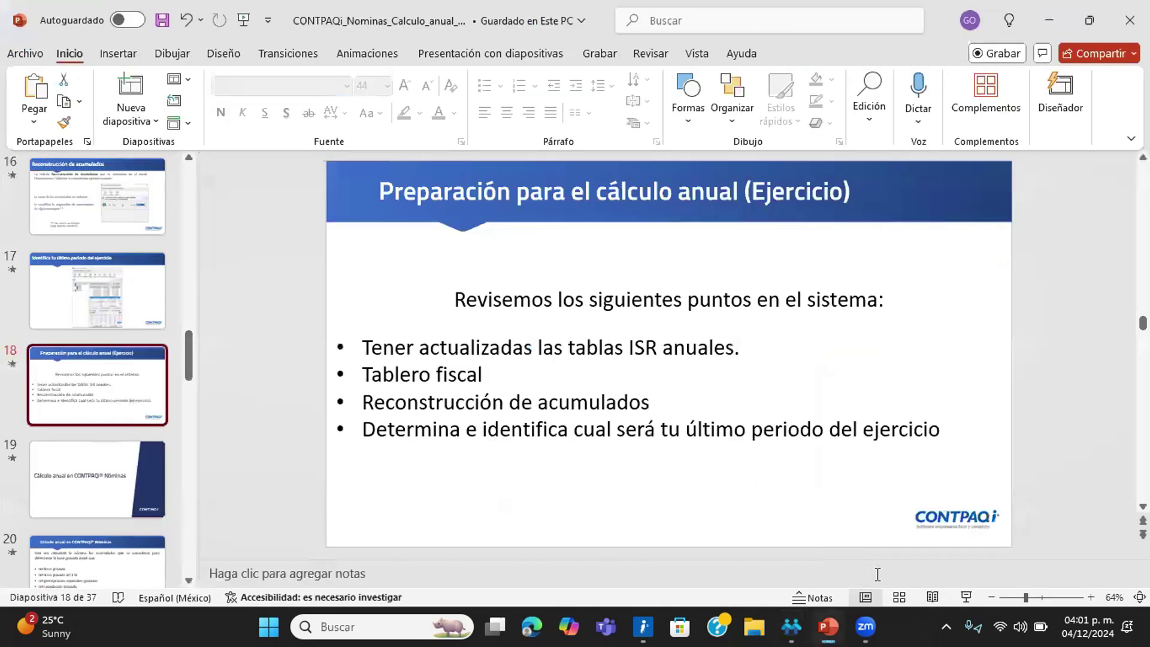
left_click(108, 495)
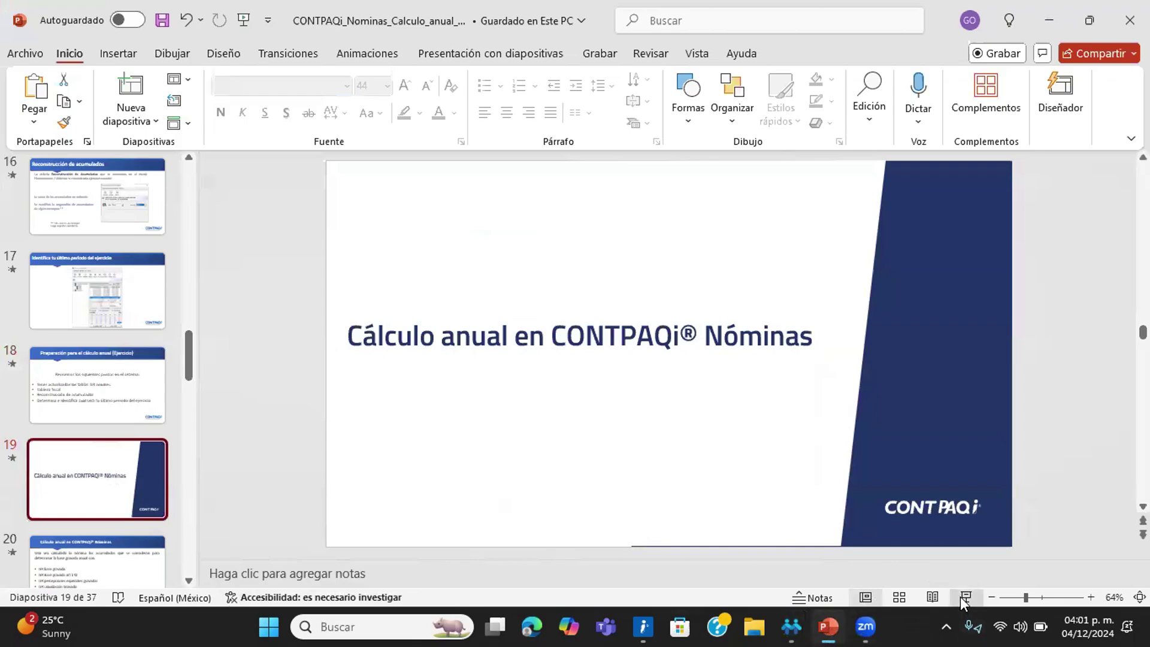
left_click(964, 597)
key("Right")
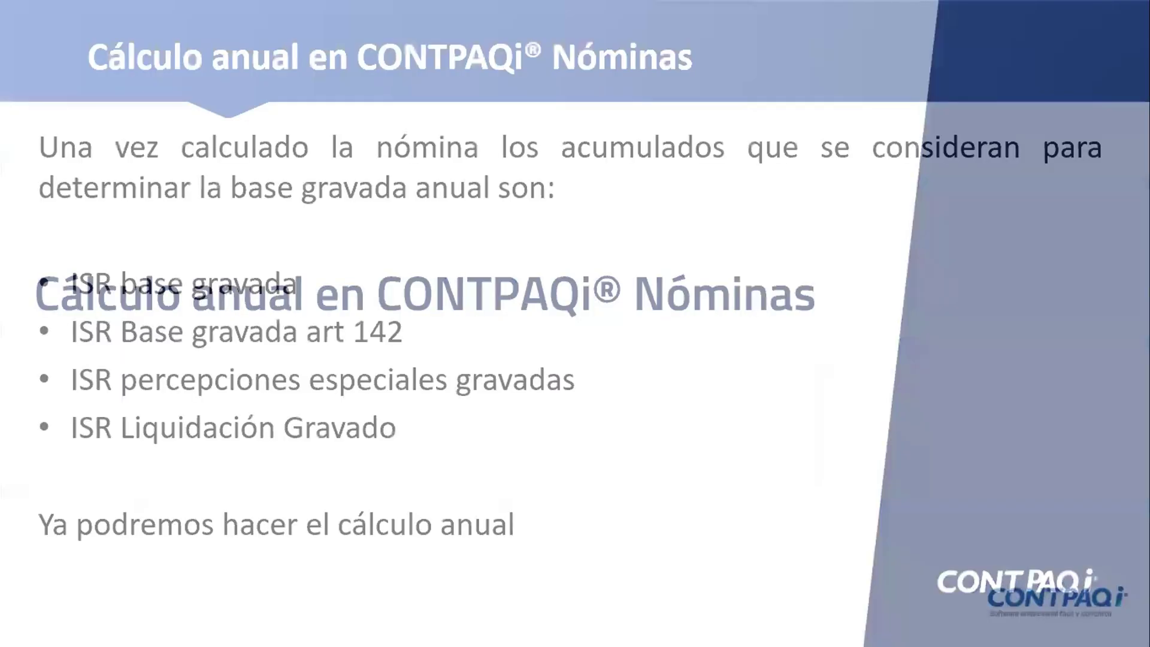
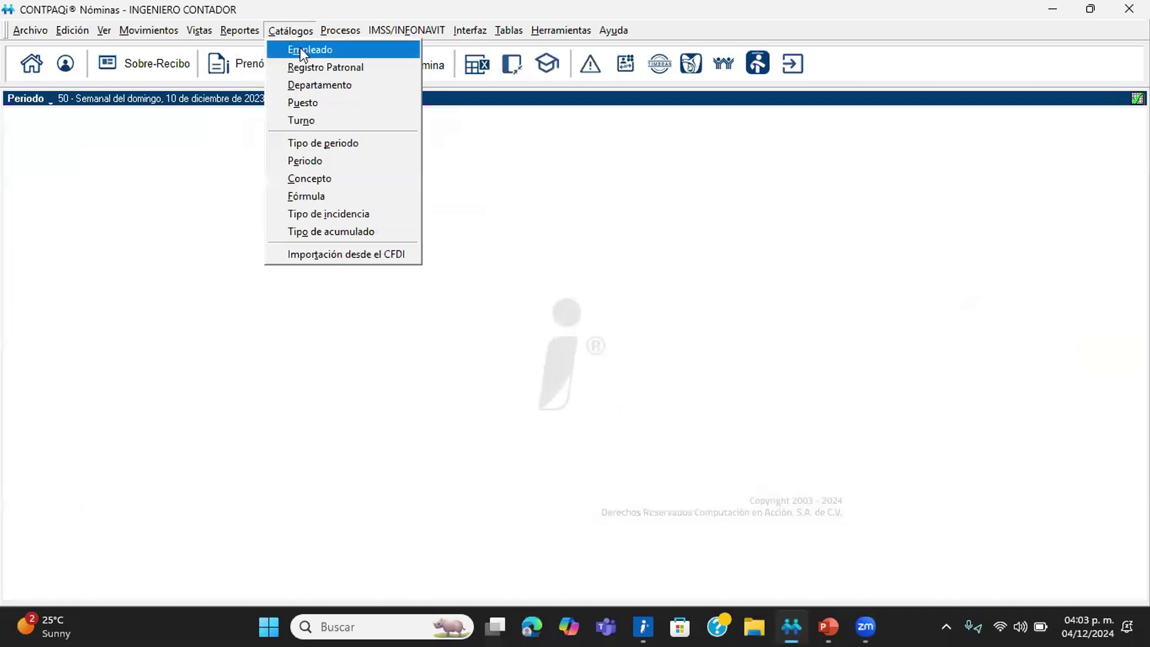
Step: In the concept catalog, sort the perceptions by number and examine the fiscal accumulators of Sueldo's total amount
left_click(333, 178)
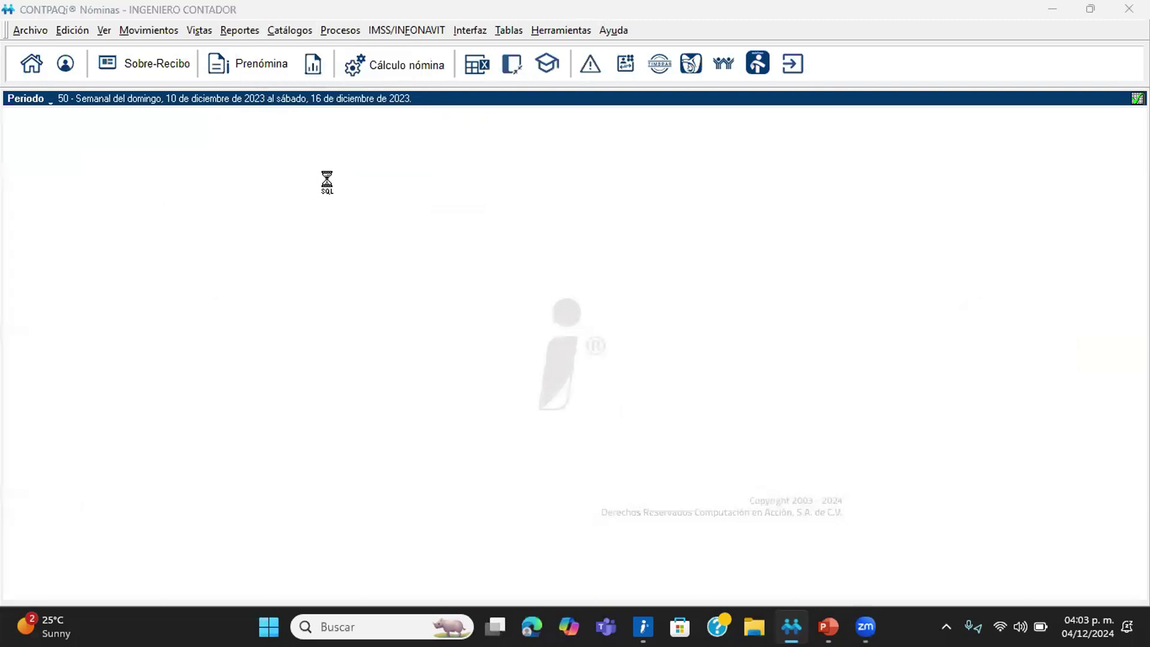
left_click(411, 207)
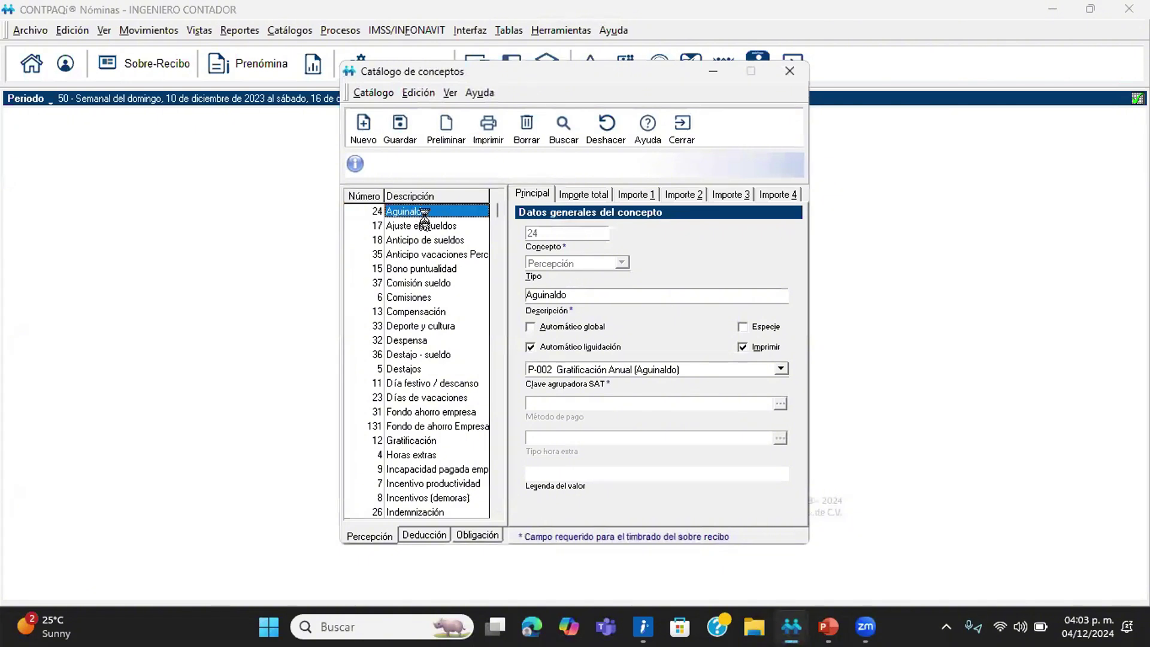
left_click(362, 194)
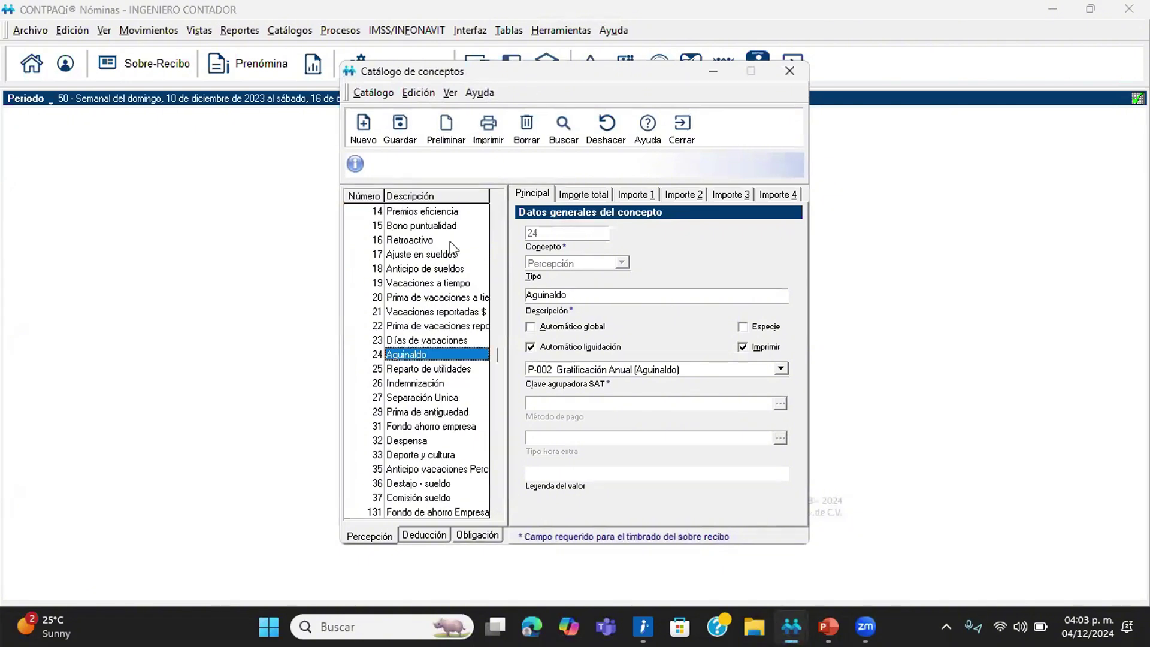
left_click_drag(497, 333, 519, 211)
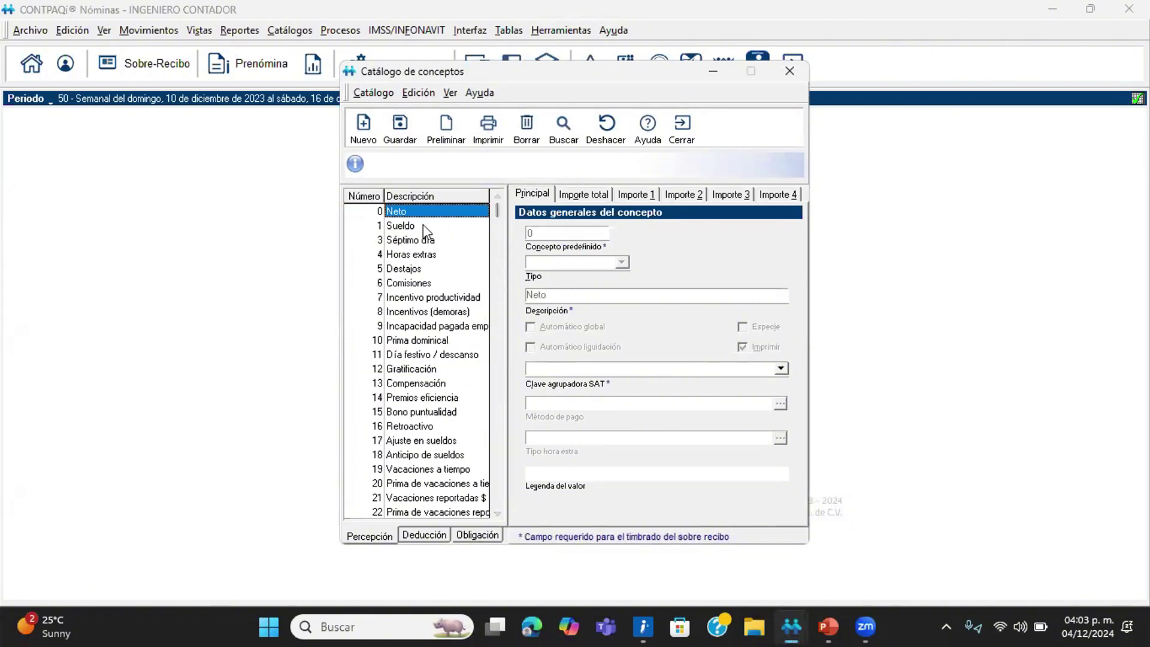
left_click(422, 226)
left_click(584, 194)
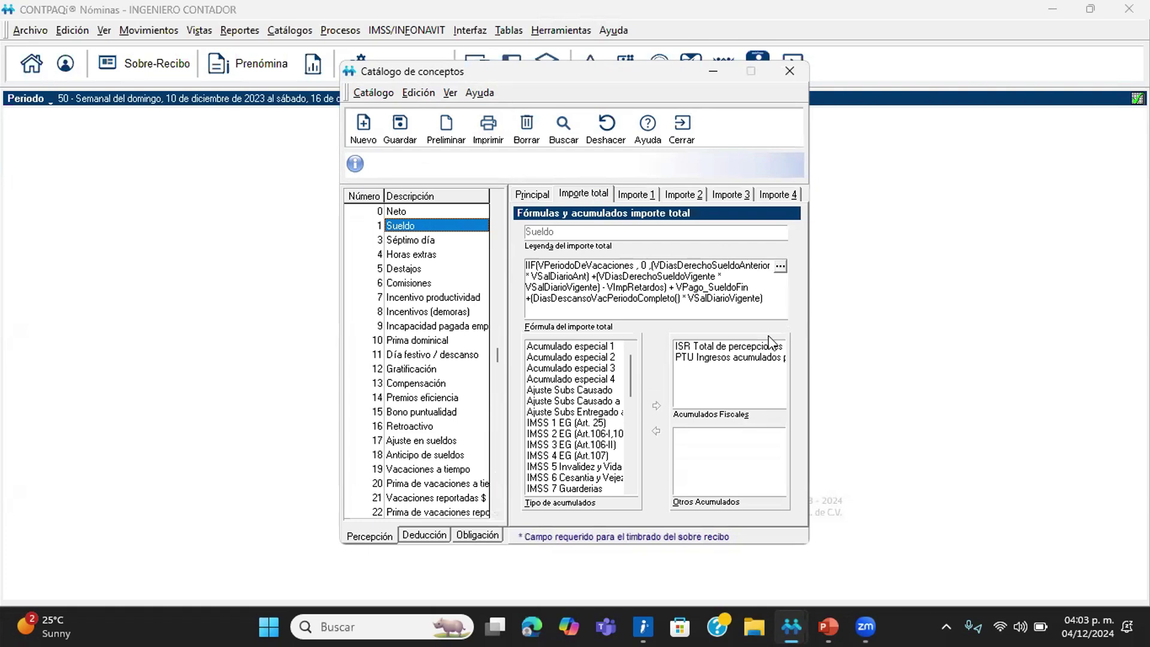
left_click(746, 364)
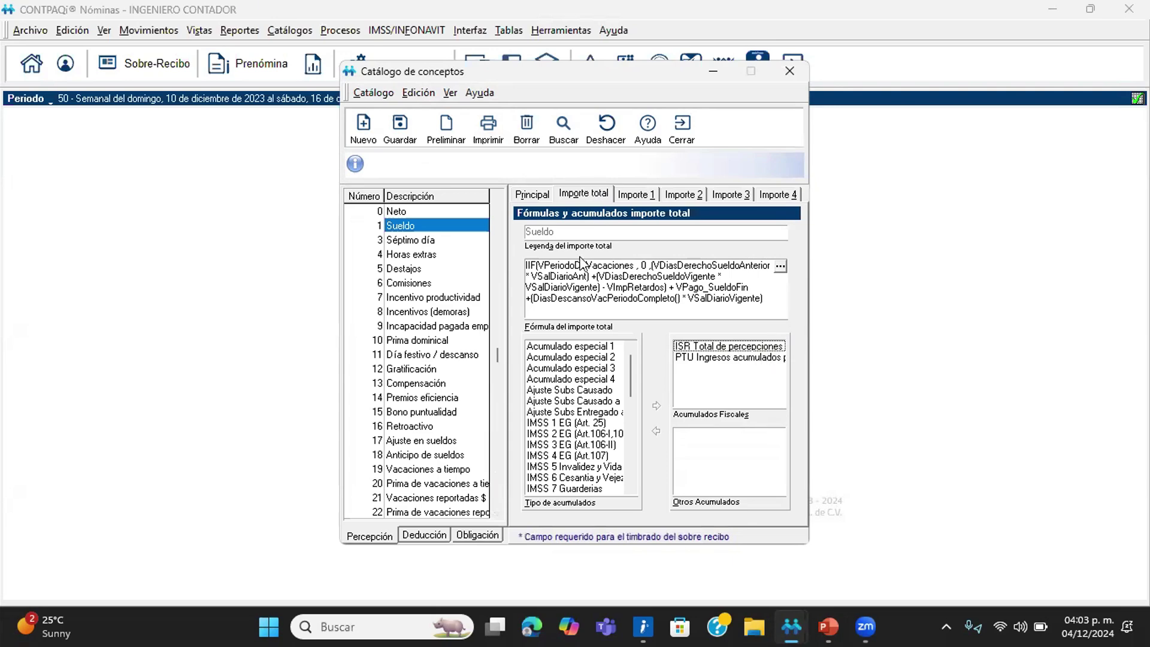
Step: Go through the perceptions from Sueldo to Aguinaldo, examining the formulas and fiscal accumulators of their total amounts
left_click(498, 514)
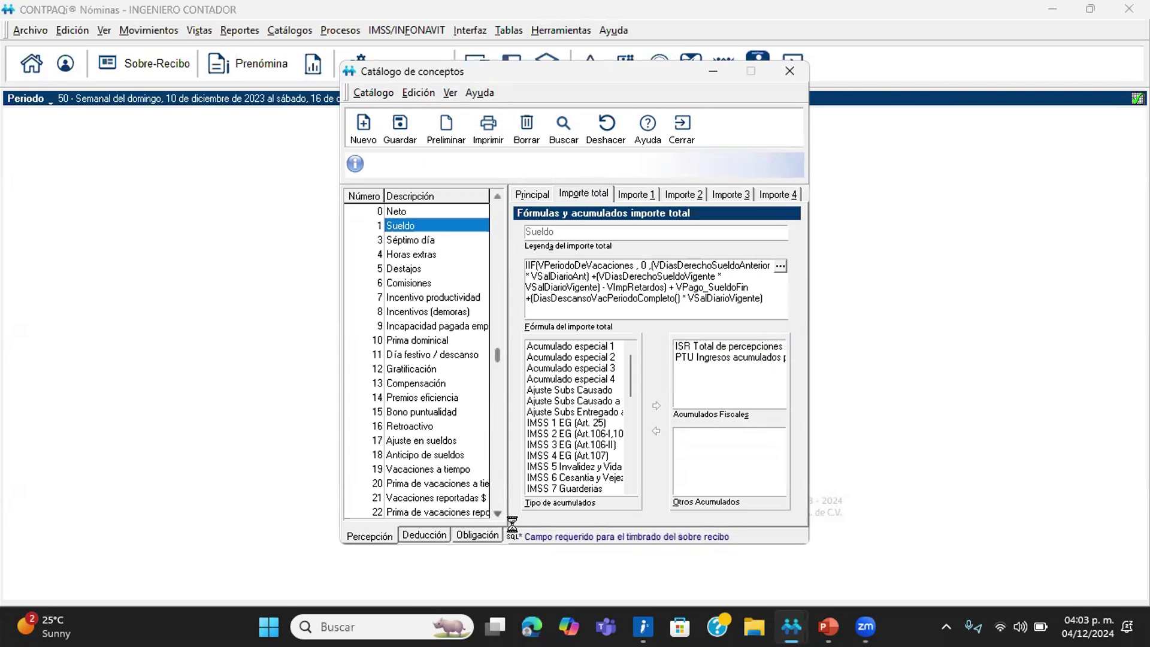
left_click(498, 514)
left_click(498, 515)
left_click(496, 513)
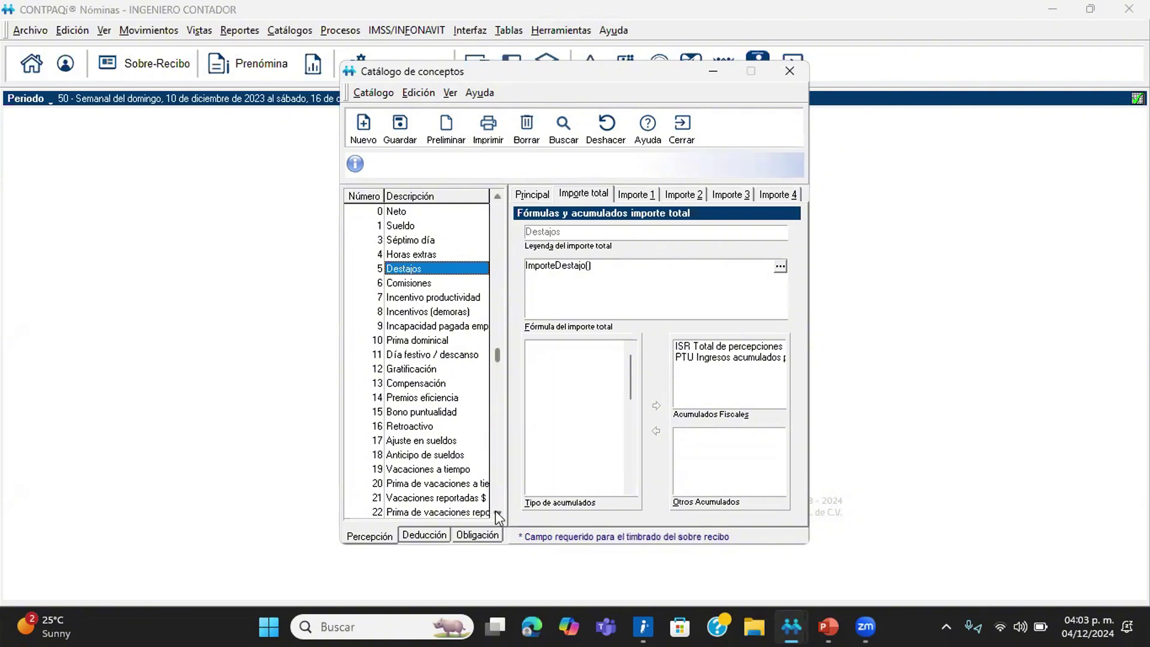
left_click(496, 513)
left_click(495, 513)
left_click(439, 500)
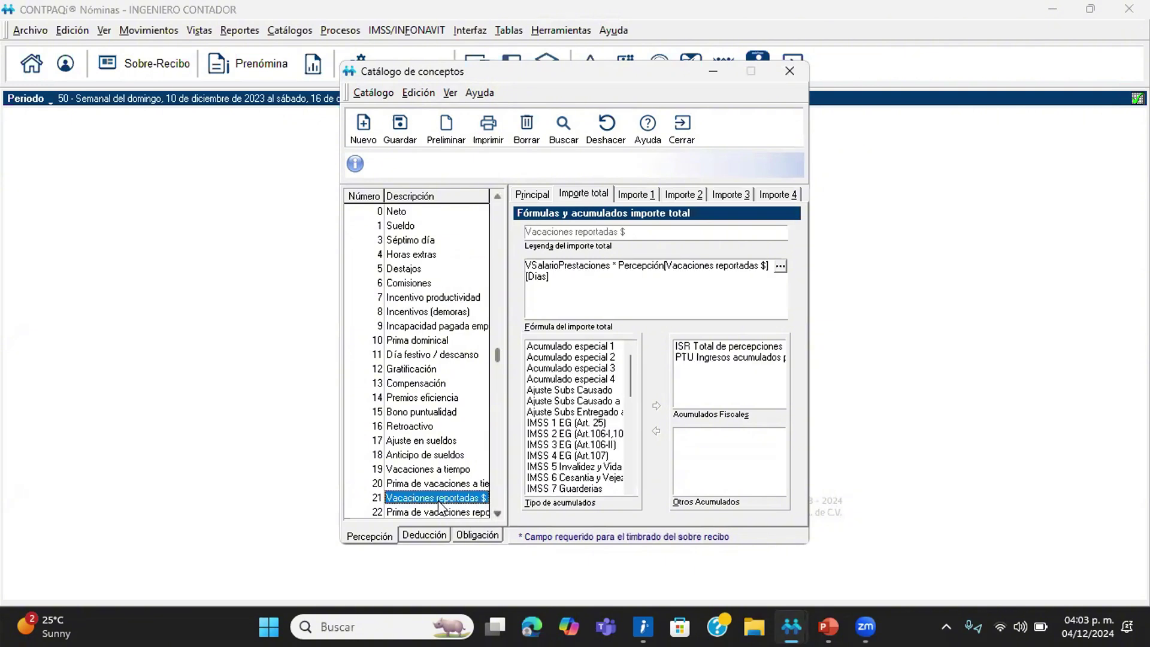
key("Down")
key("Down")
key("Down")
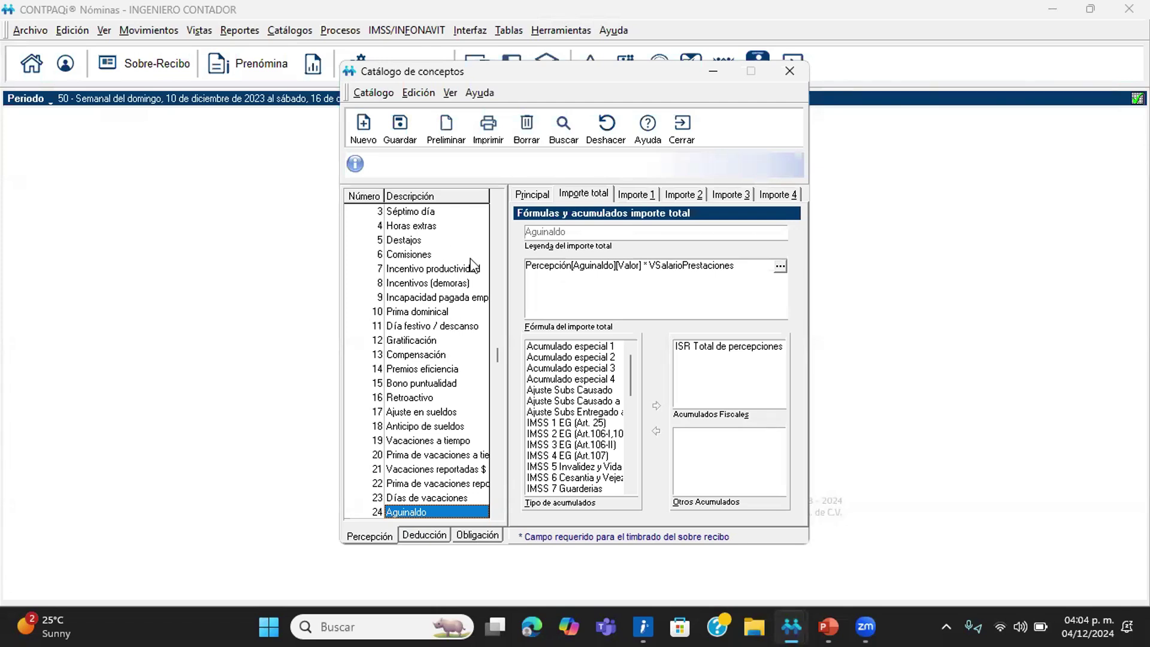
Step: Compare the total-amount accumulators of the Bono puntualidad, Destajos and Séptimo día perceptions
left_click(454, 386)
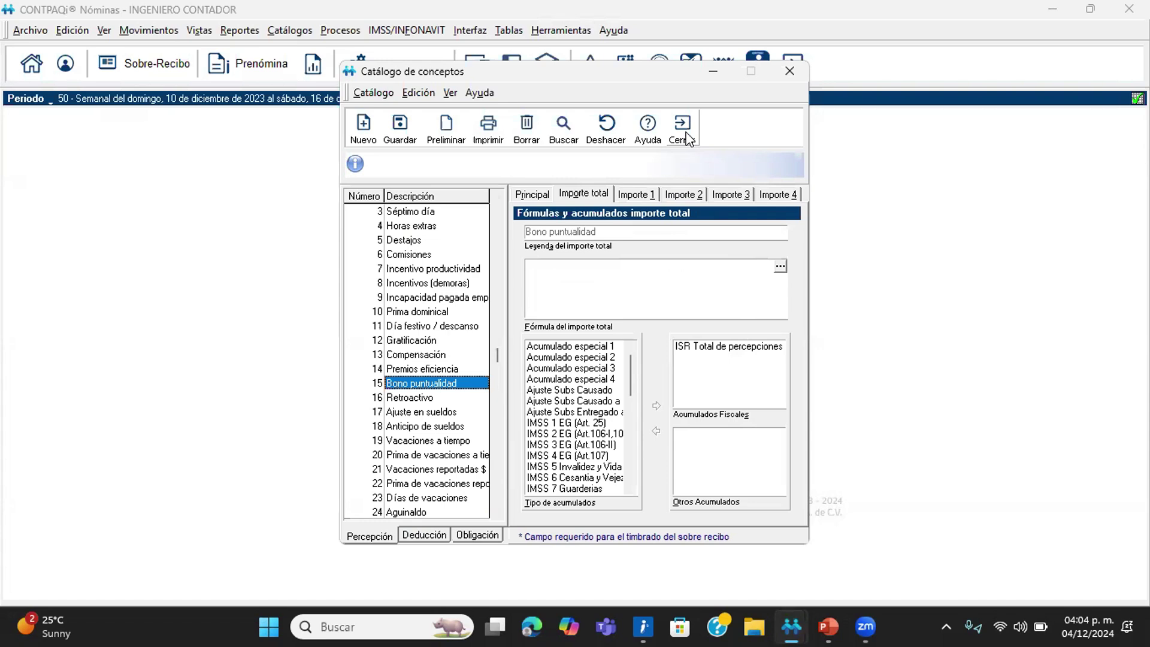
left_click(427, 240)
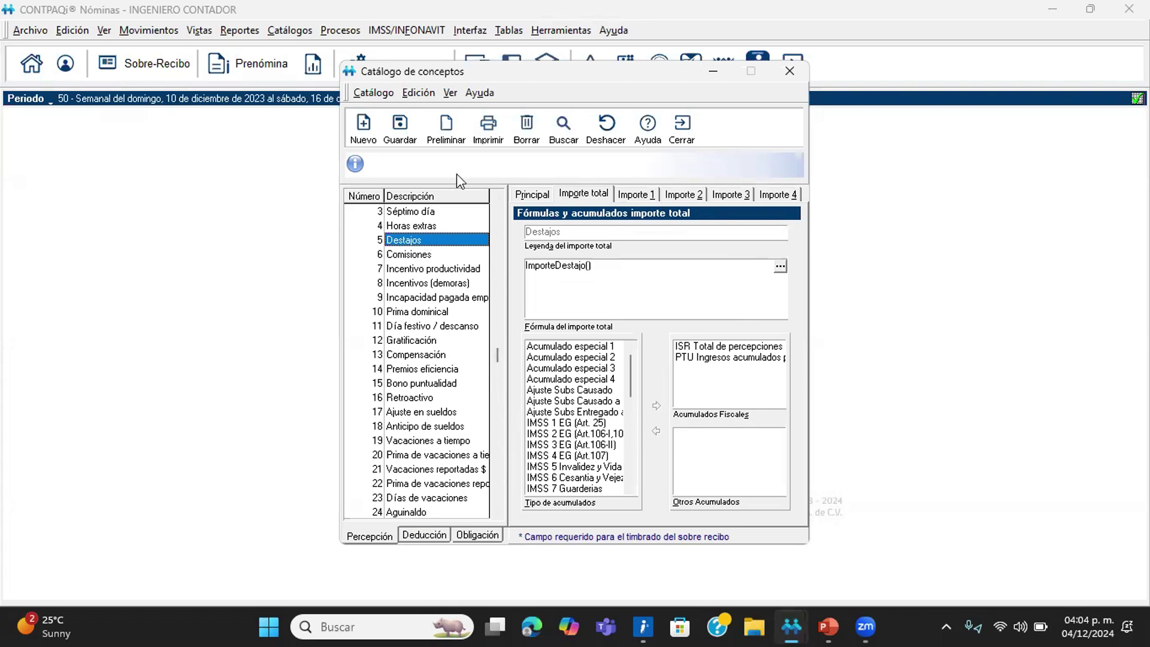
left_click(418, 211)
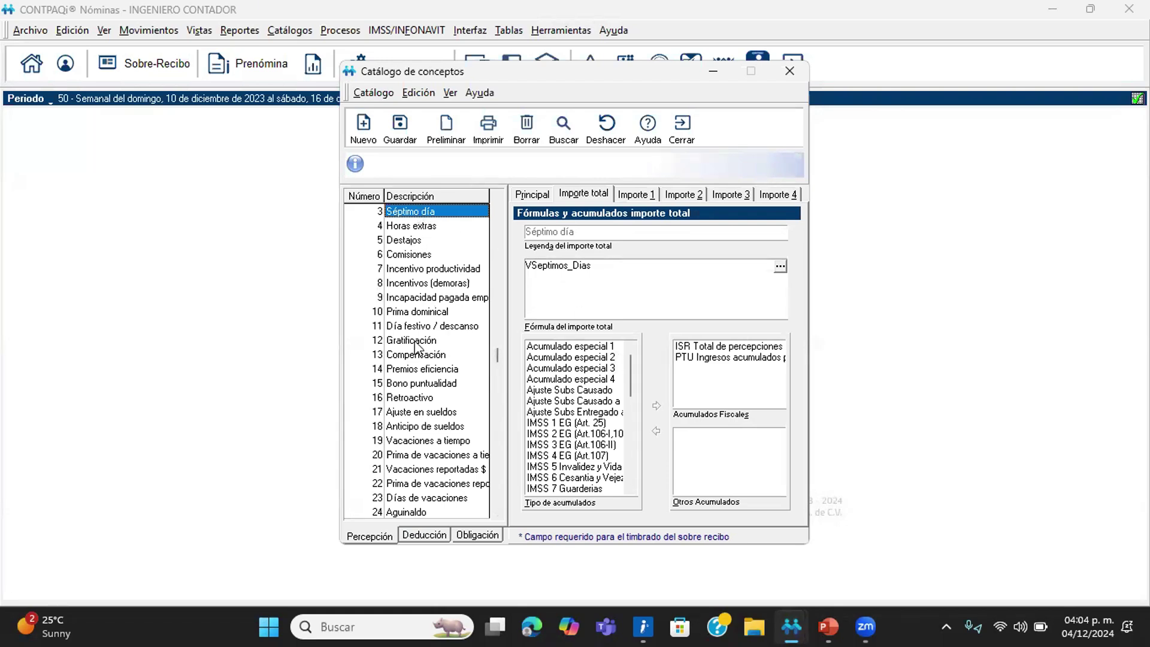
Step: Examine the accumulators assigned to Premios eficiencia's total amount and the available accumulator types, and compare them with Compensación
left_click(439, 372)
left_click(732, 348)
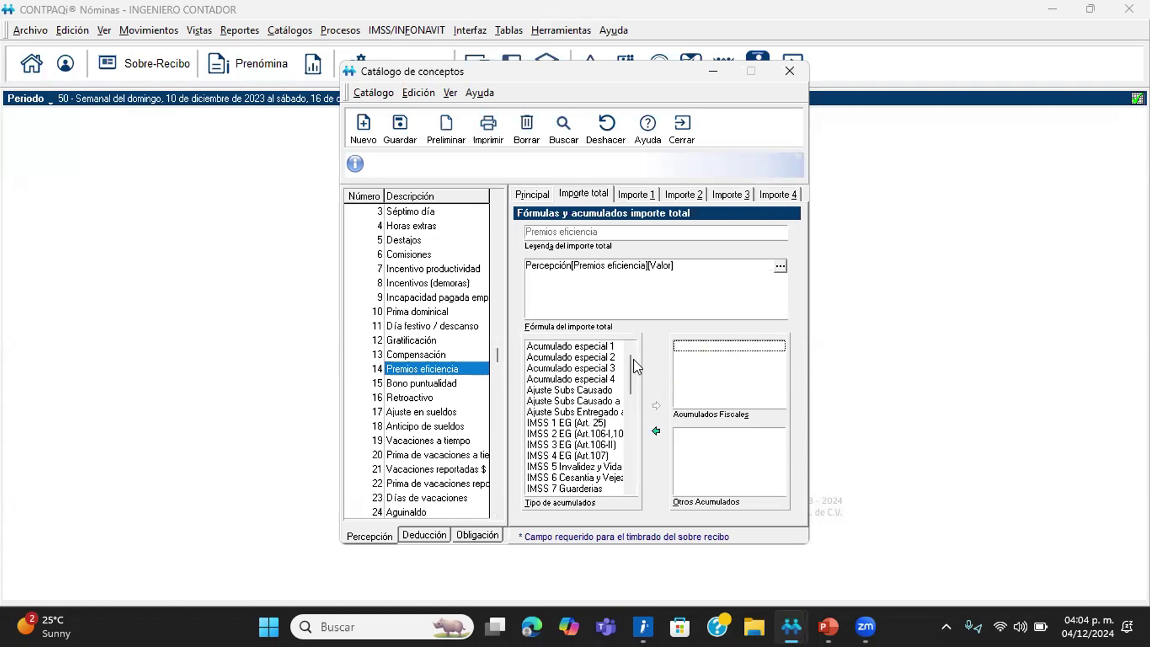
left_click_drag(630, 367, 632, 407)
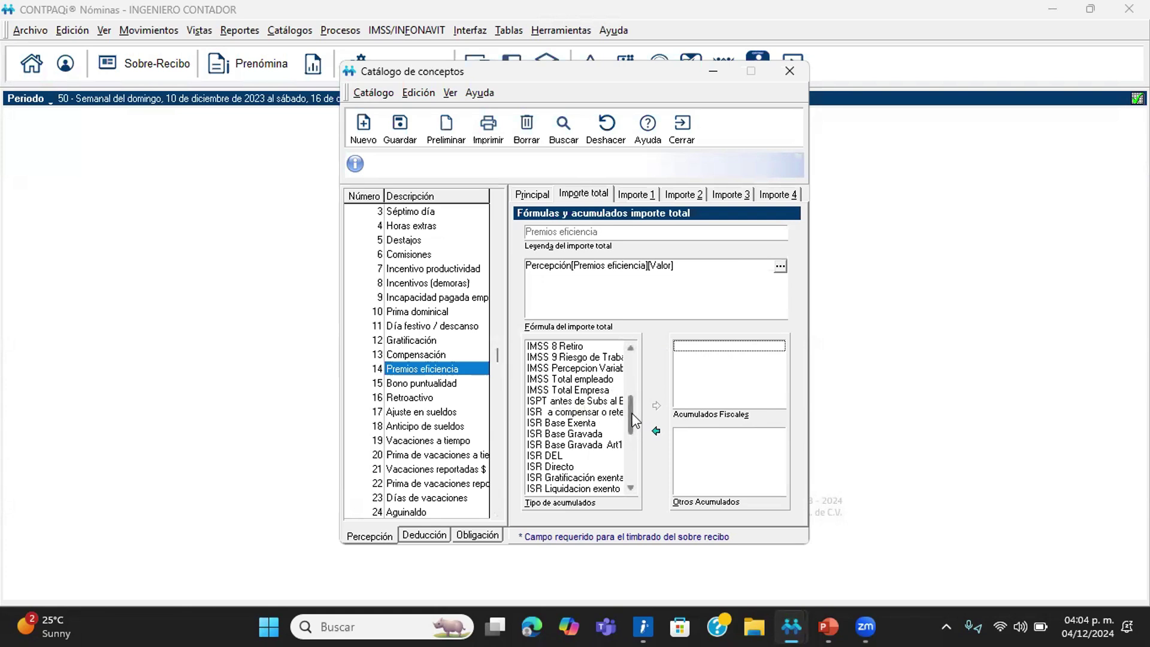
scroll(633, 423, "down", 7)
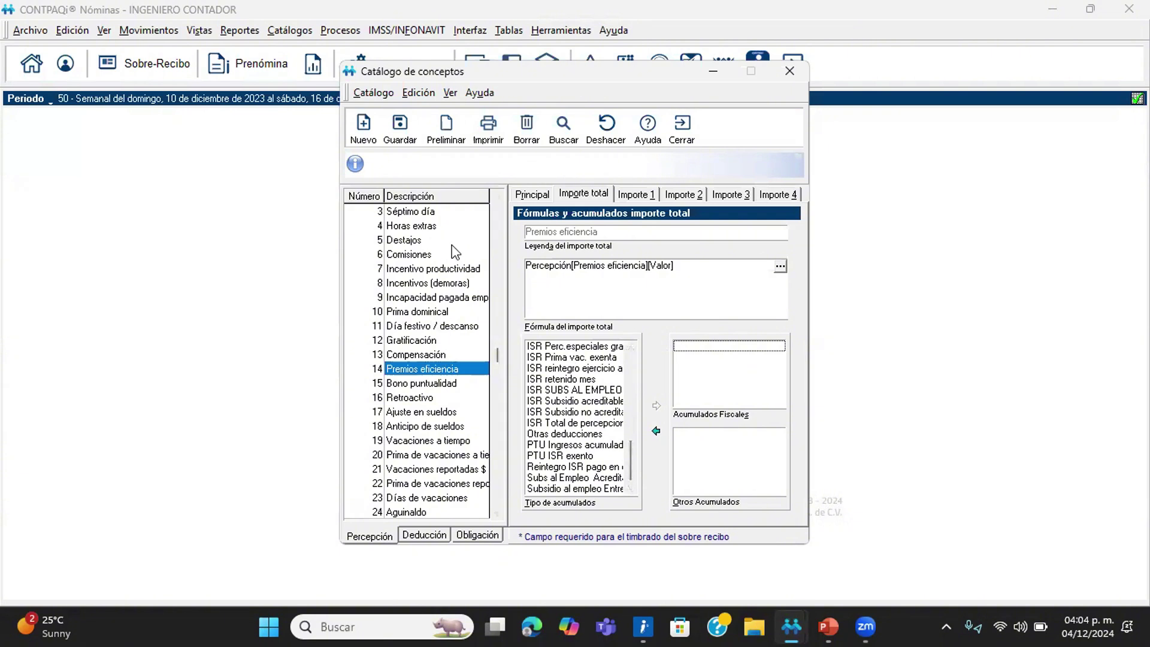
left_click(394, 128)
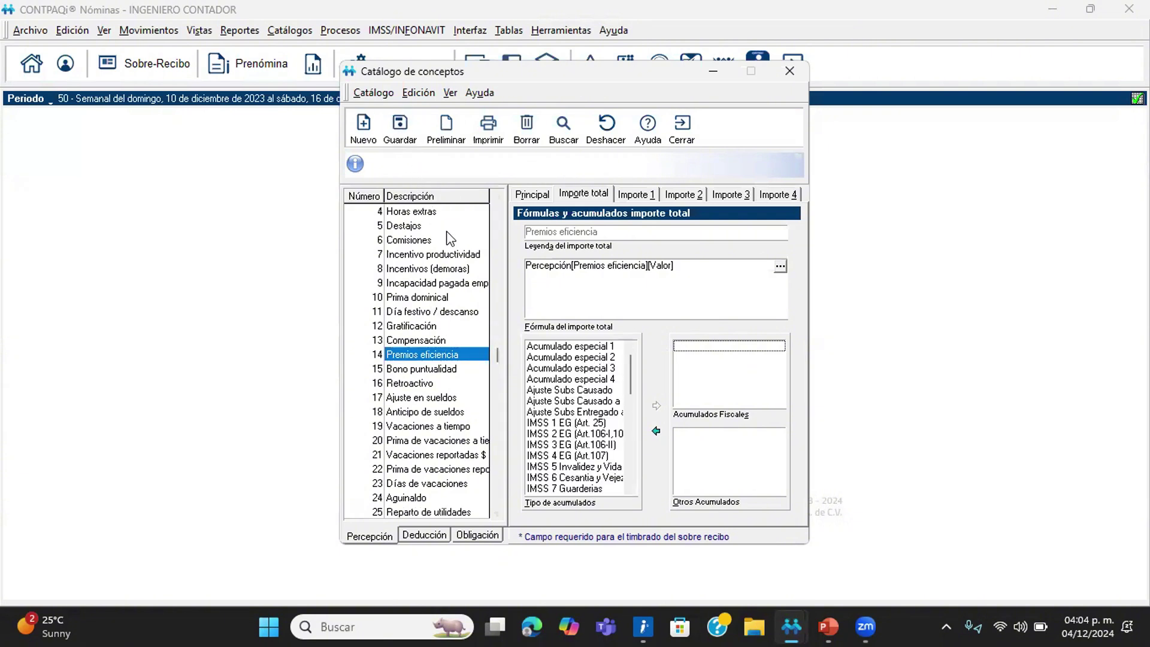
left_click(427, 339)
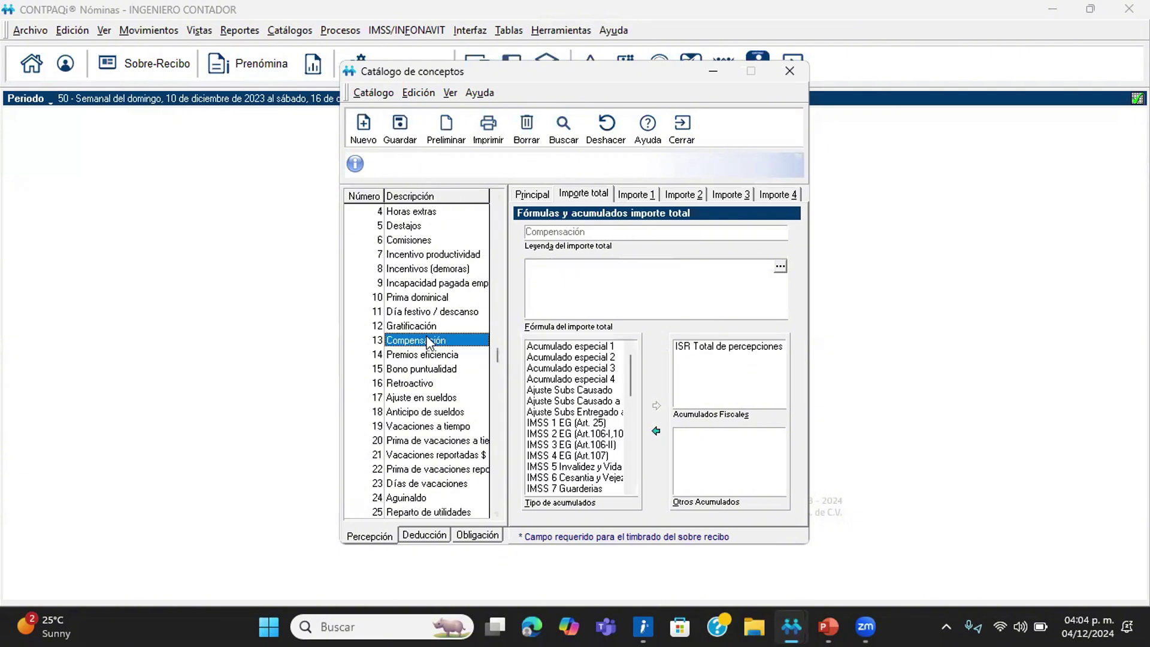
Step: Assign the ISR Total de percepciones accumulator to Premios eficiencia's total amount, save the concept and close the catalog
left_click(428, 355)
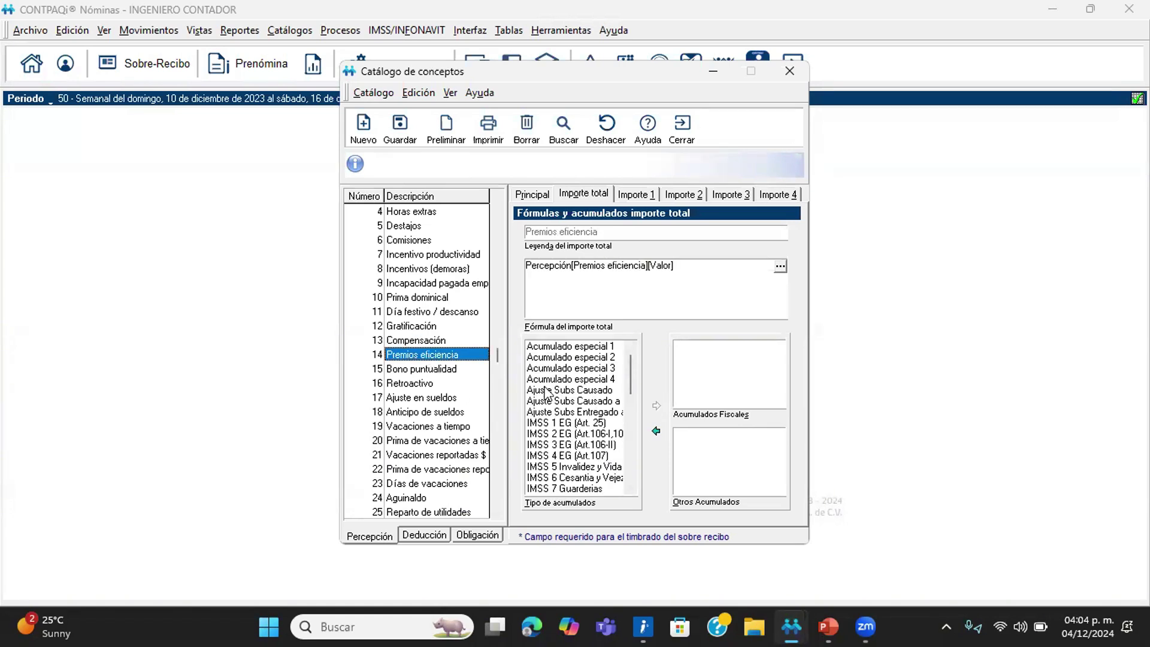
left_click(443, 340)
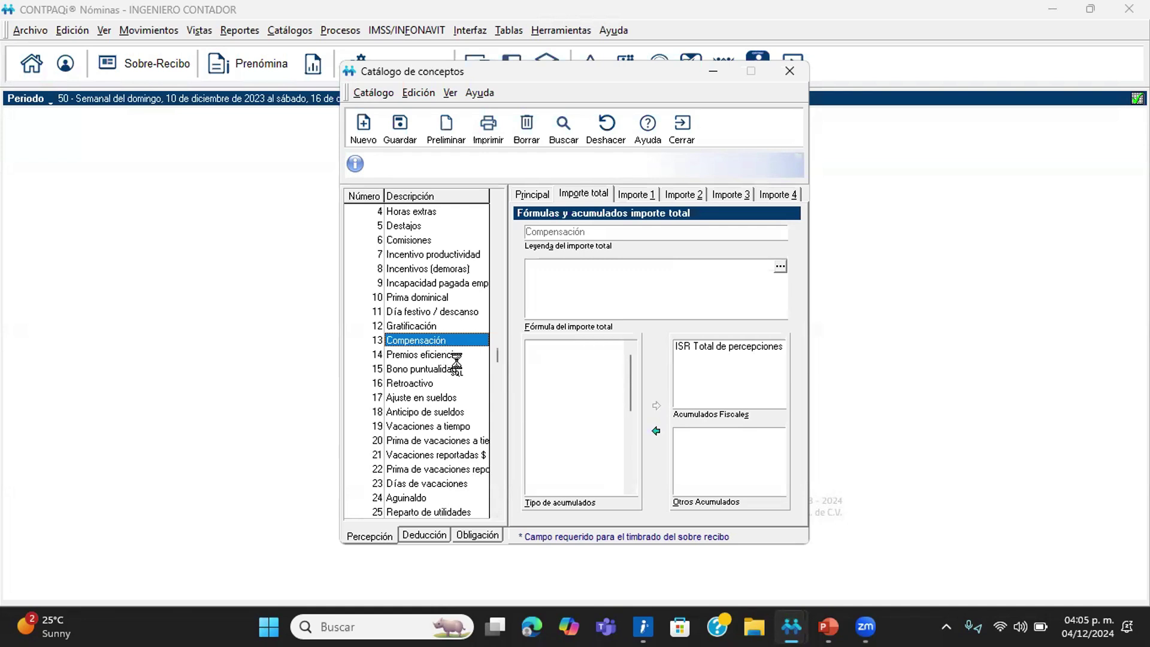
left_click(444, 355)
left_click_drag(634, 368, 633, 415)
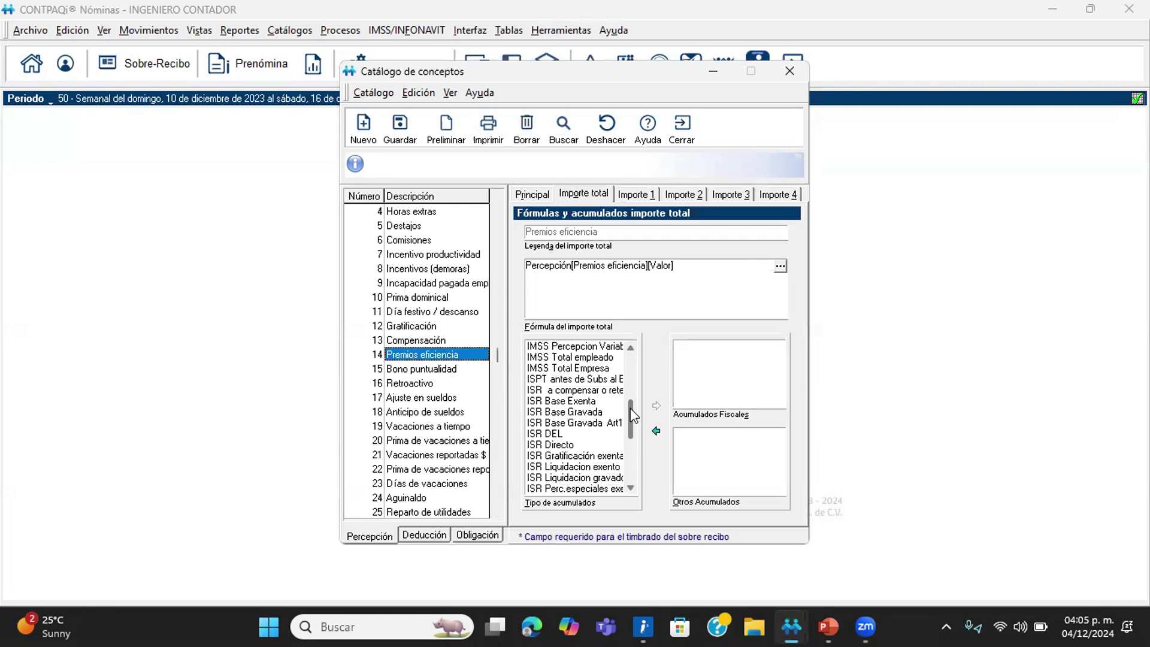
left_click_drag(630, 408, 633, 437)
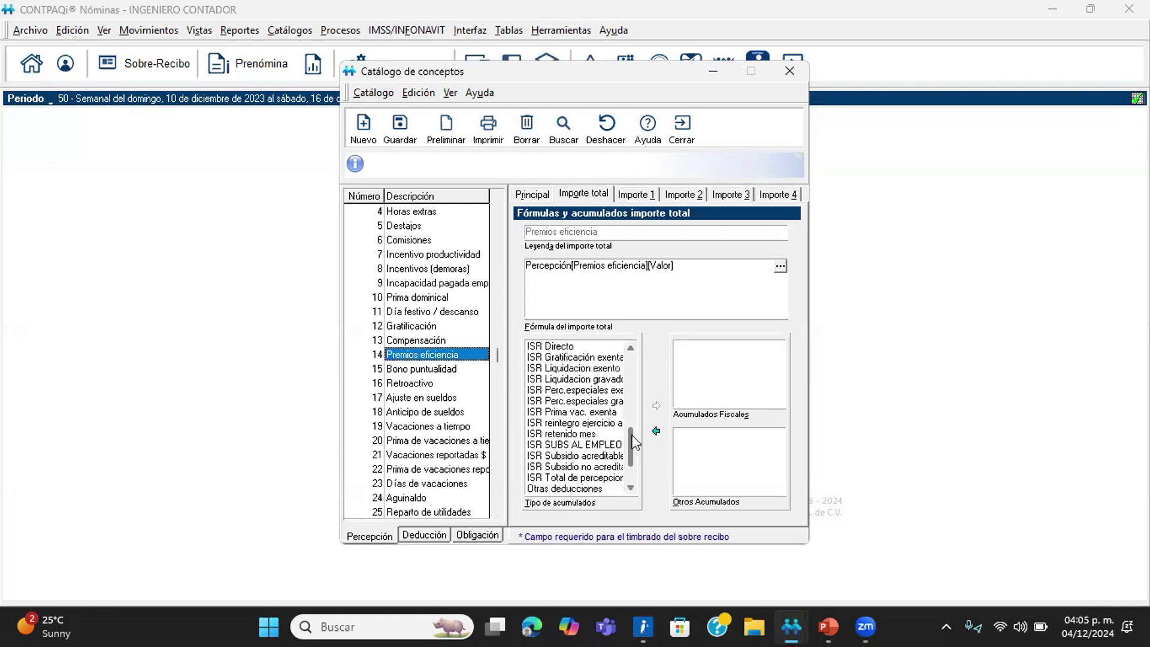
left_click(588, 478)
double_click(590, 482)
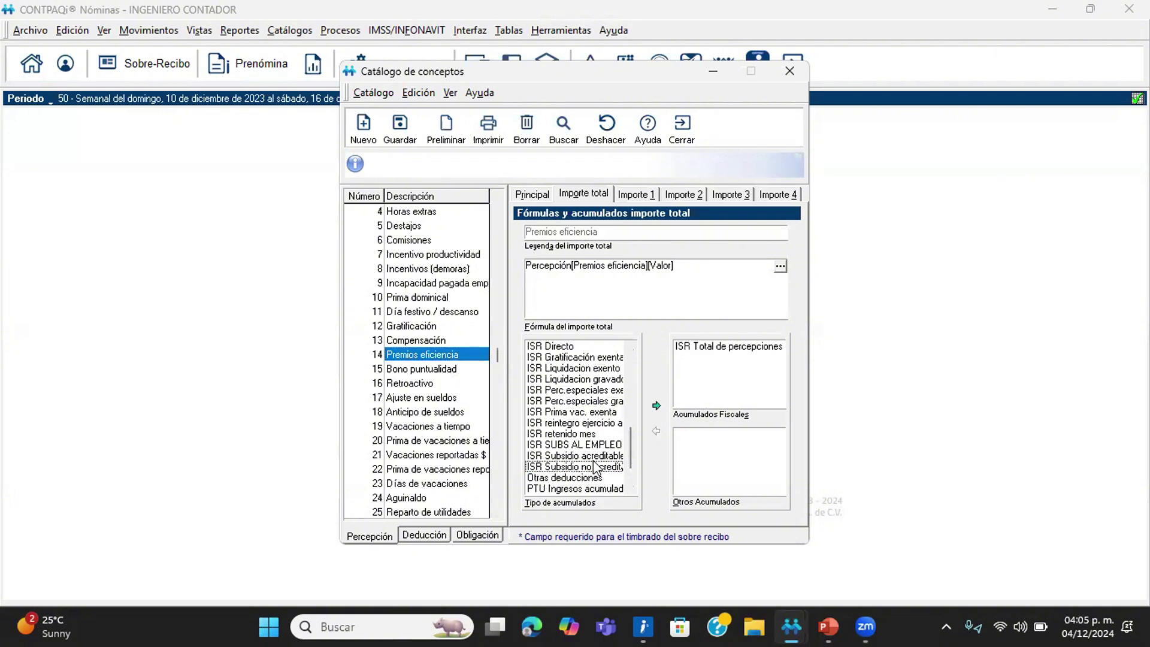
left_click(399, 126)
left_click(688, 137)
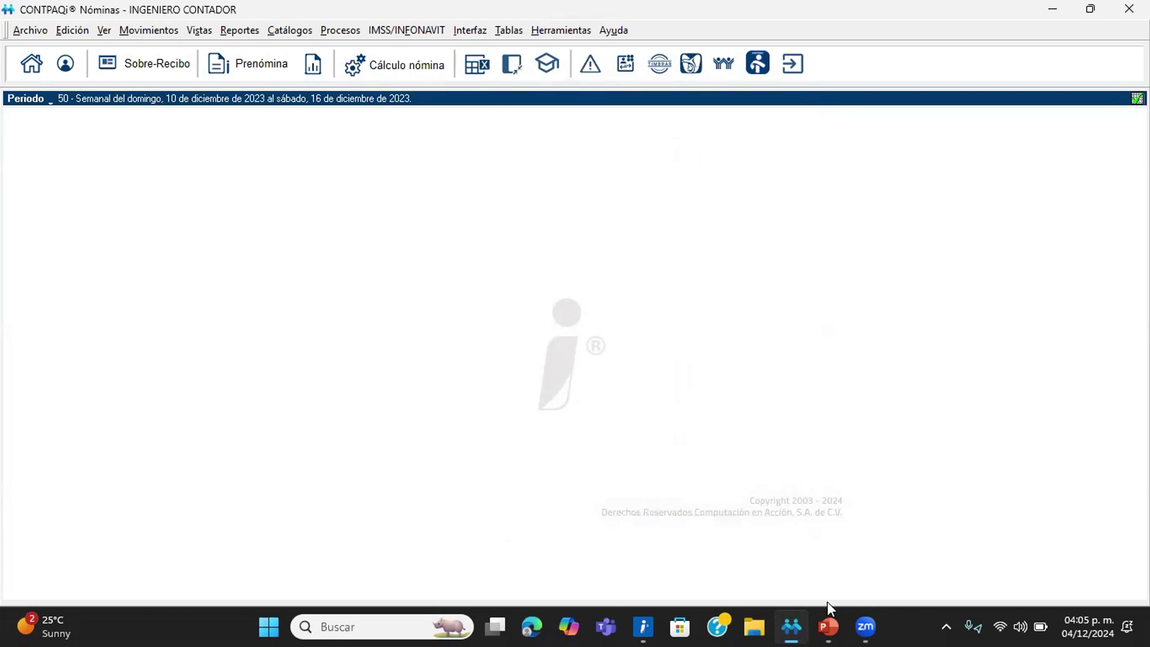
Step: Switch to PowerPoint and read slide 22 about the Conceptos por tipo de acumulado report in full-screen view
left_click(840, 627)
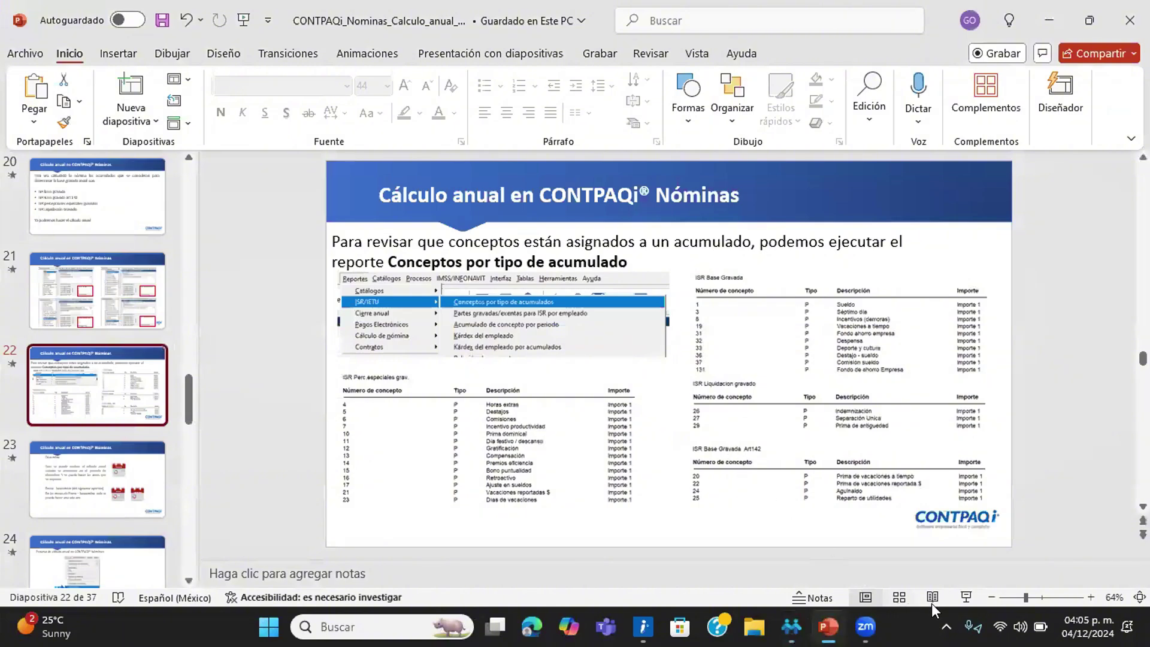
left_click(965, 597)
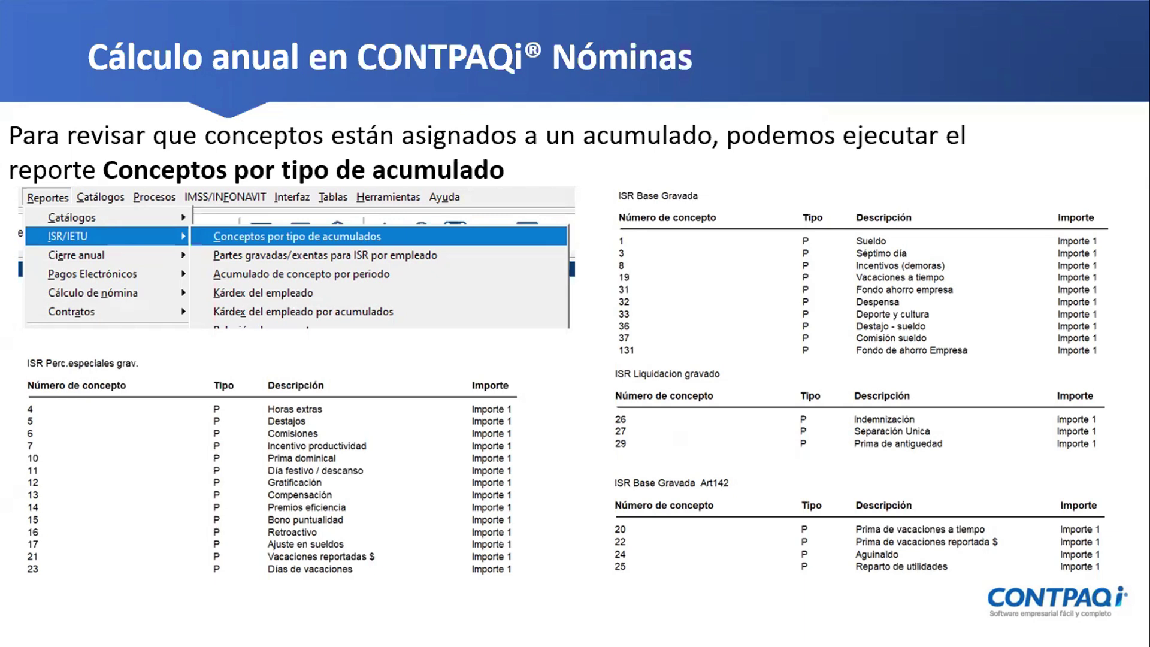
key("Escape")
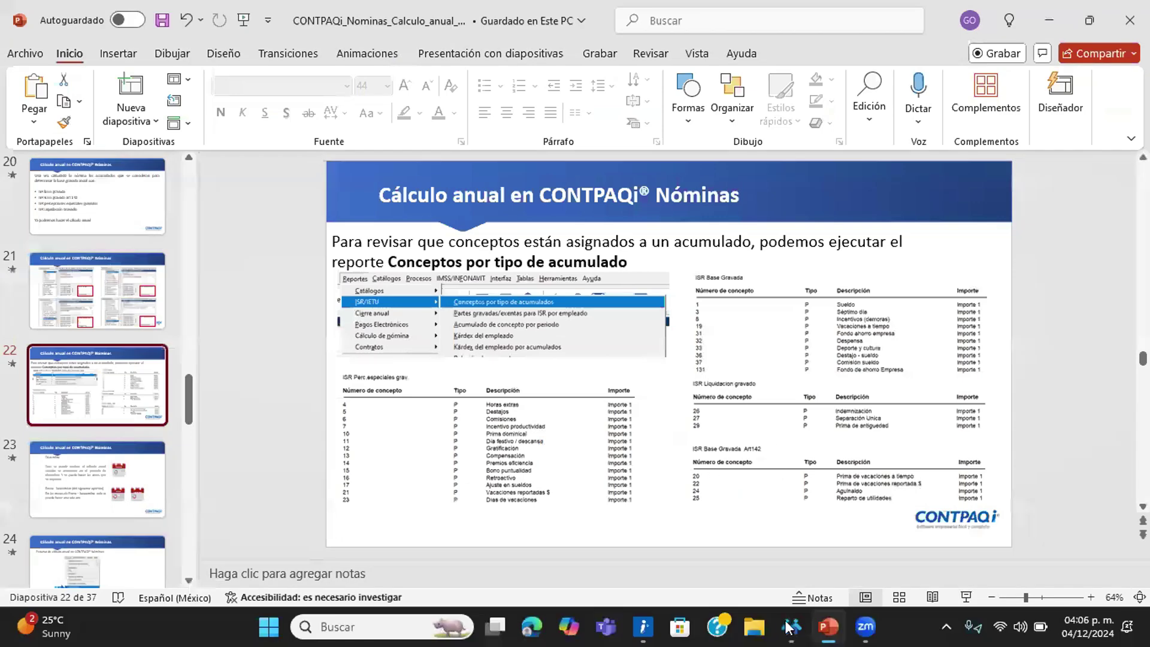
Step: Switch to CONTPAQi Nóminas, generate the ISR/IETU report Conceptos por tipo de acumulados on screen and maximize its preview
left_click(791, 626)
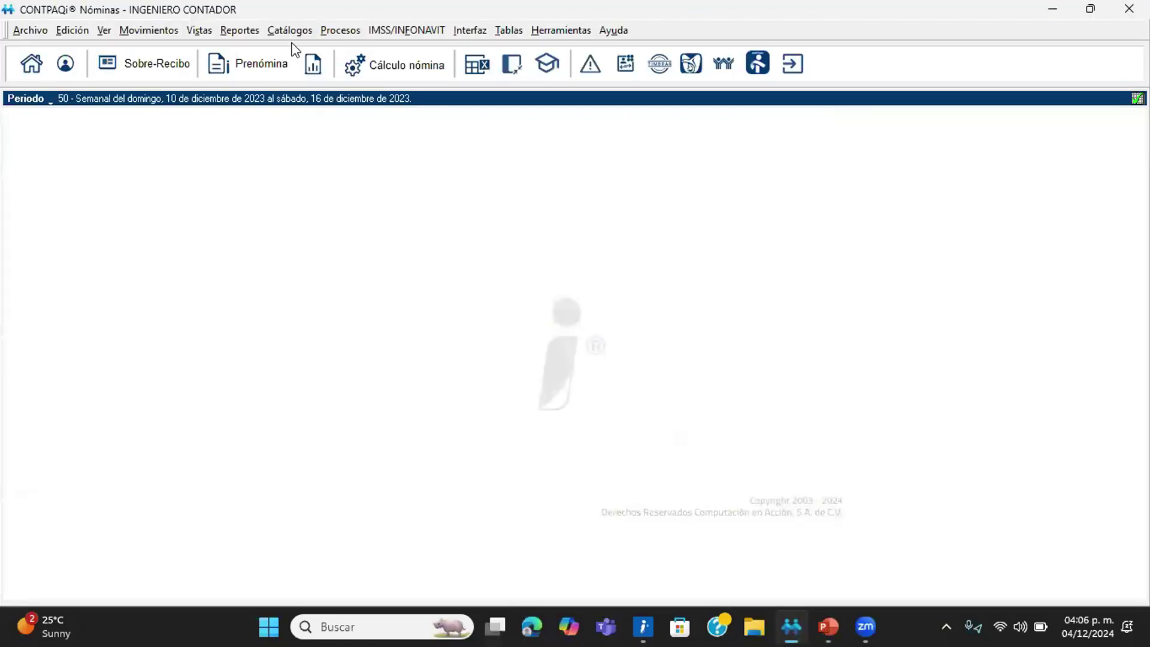
left_click(240, 31)
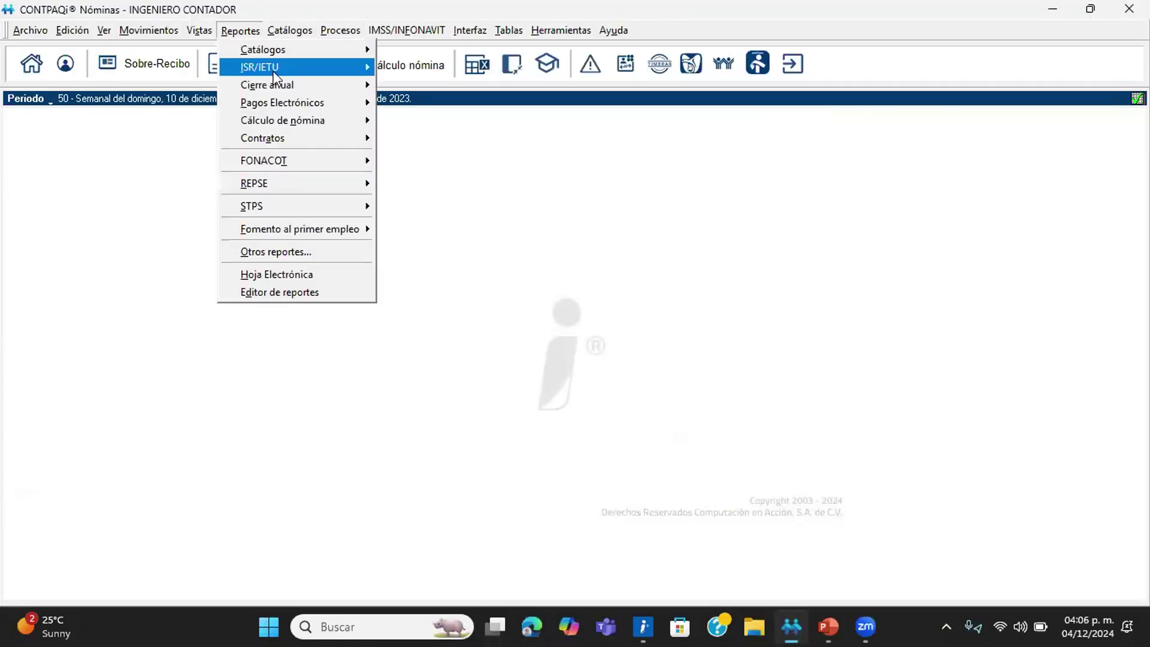
mouse_move(281, 68)
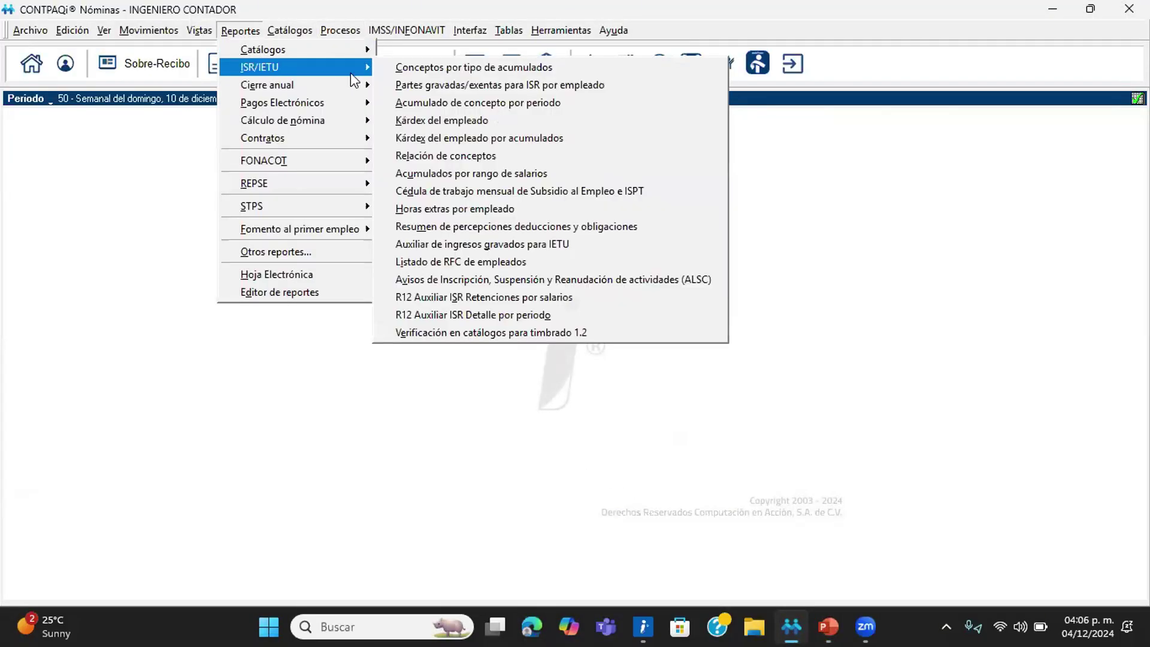
left_click(440, 70)
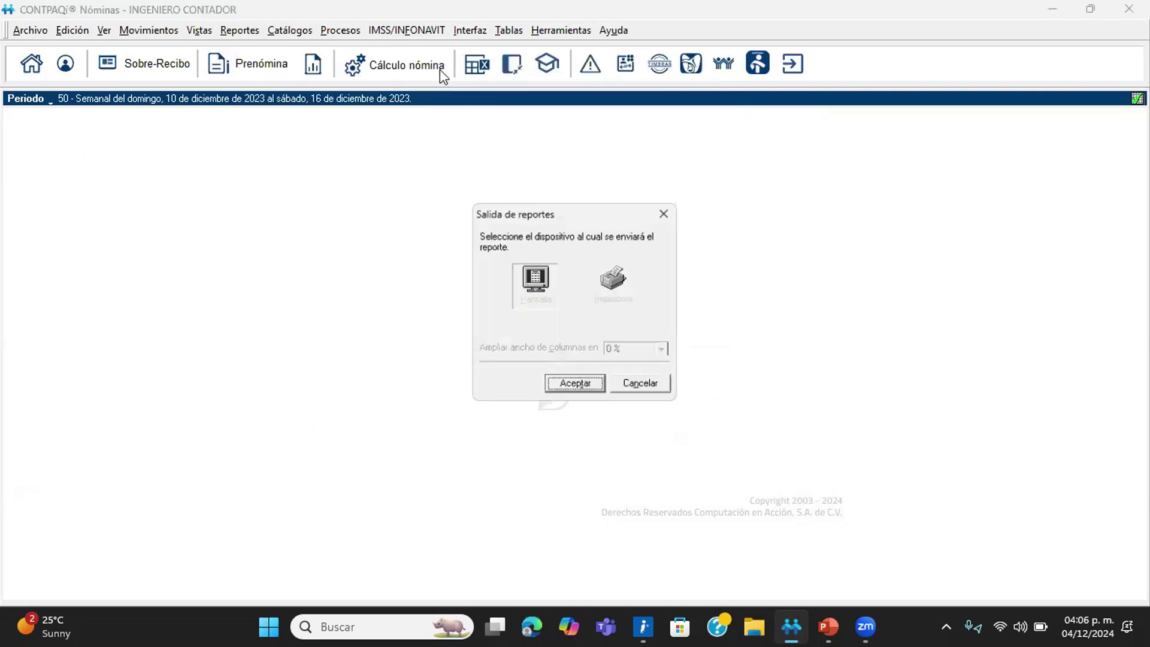
left_click(566, 386)
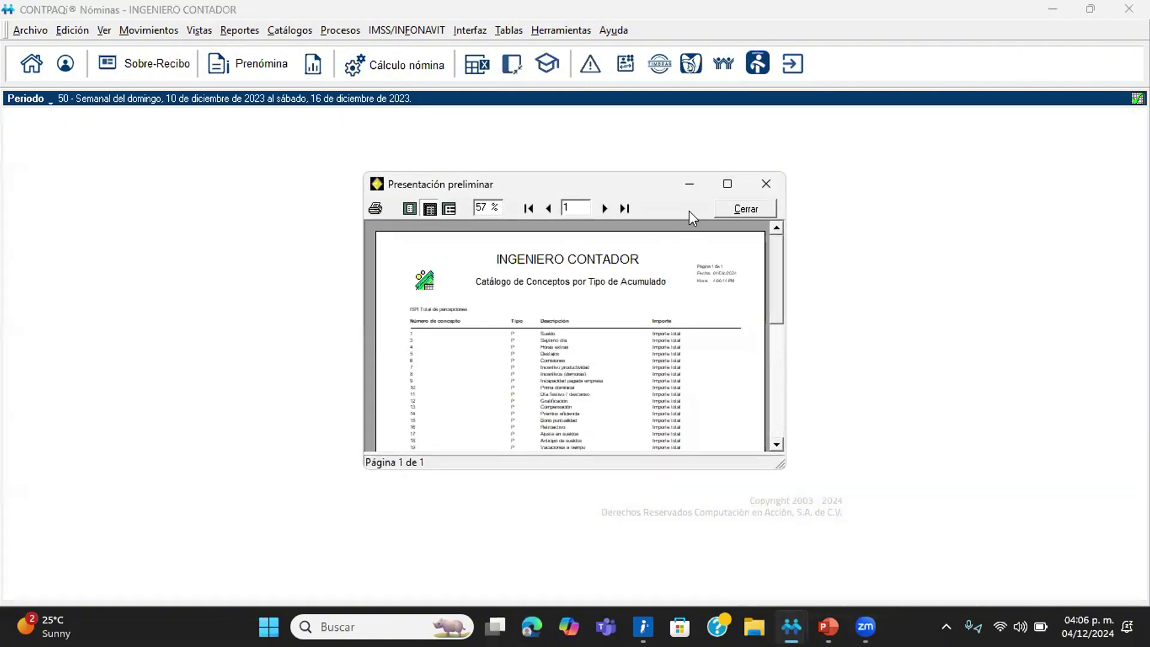
left_click(727, 184)
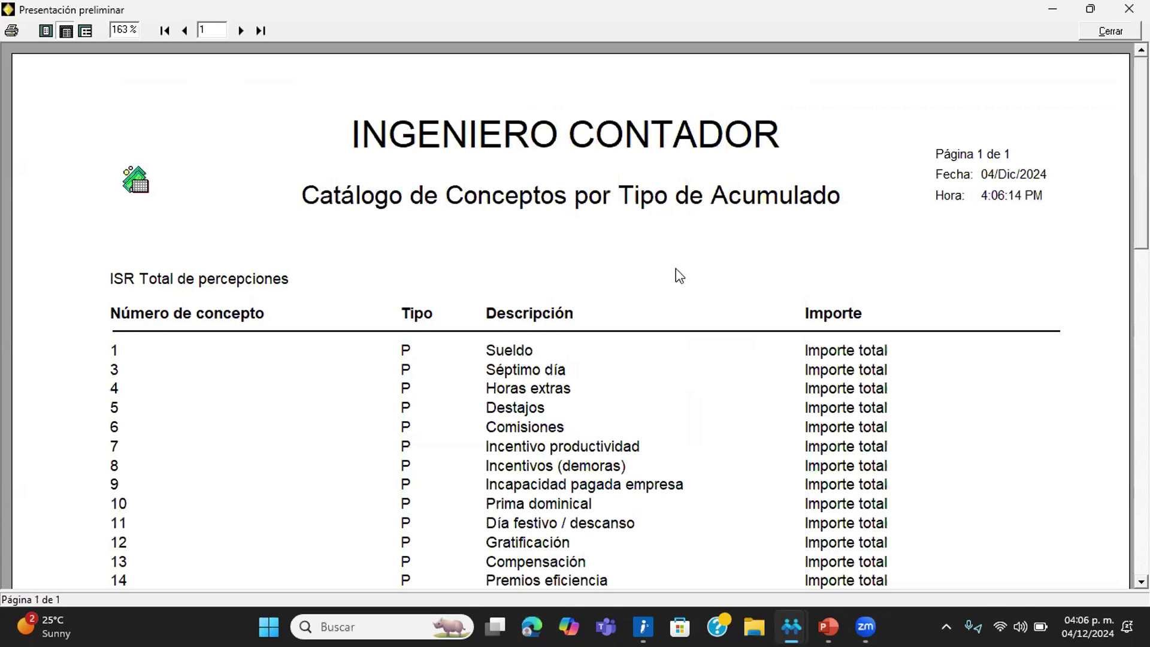
Step: Examine the report's first three pages, checking which concepts and amounts are assigned to each ISR and PTU accumulator
left_click_drag(1141, 156, 1141, 338)
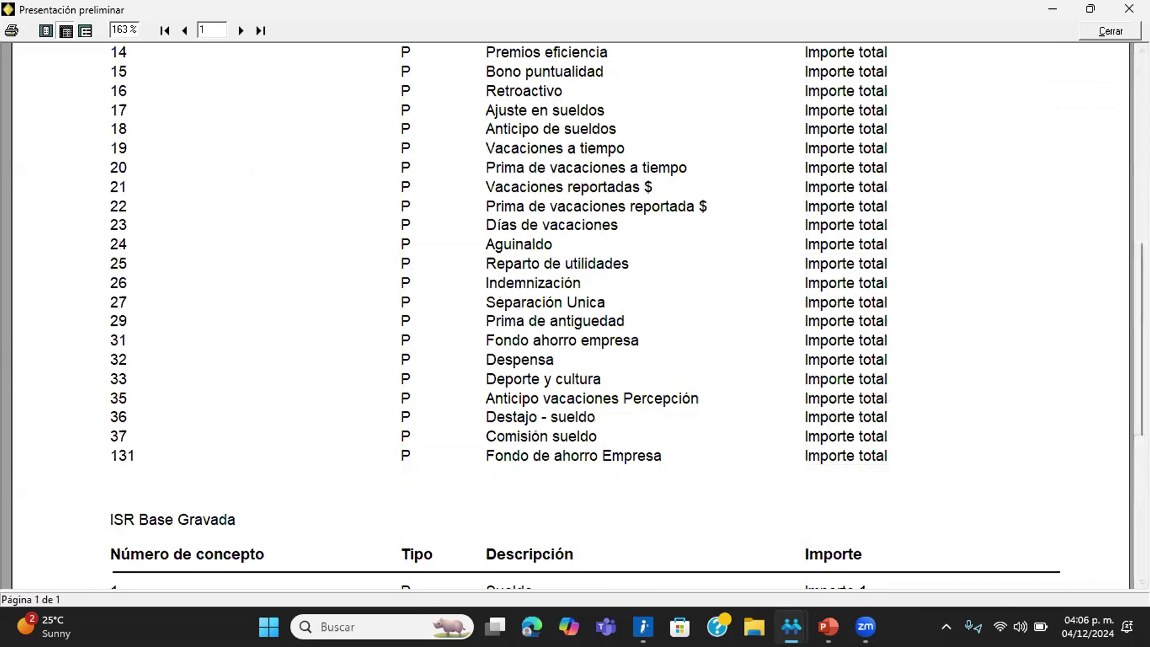
left_click_drag(1141, 338, 1141, 404)
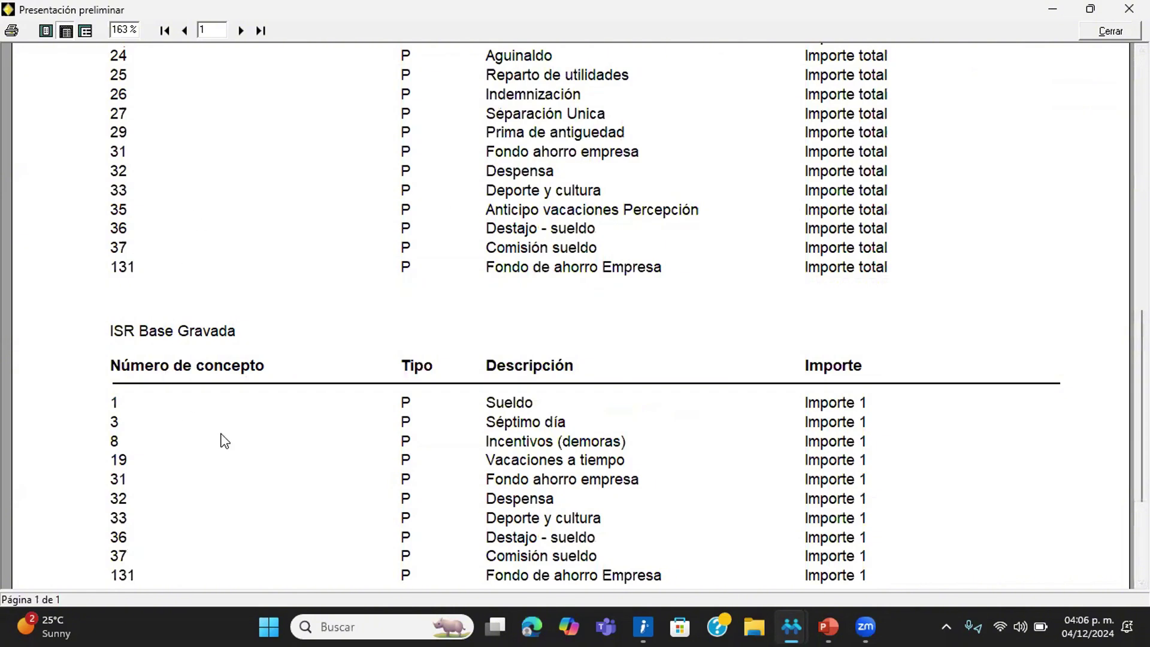
left_click_drag(1141, 405, 1141, 477)
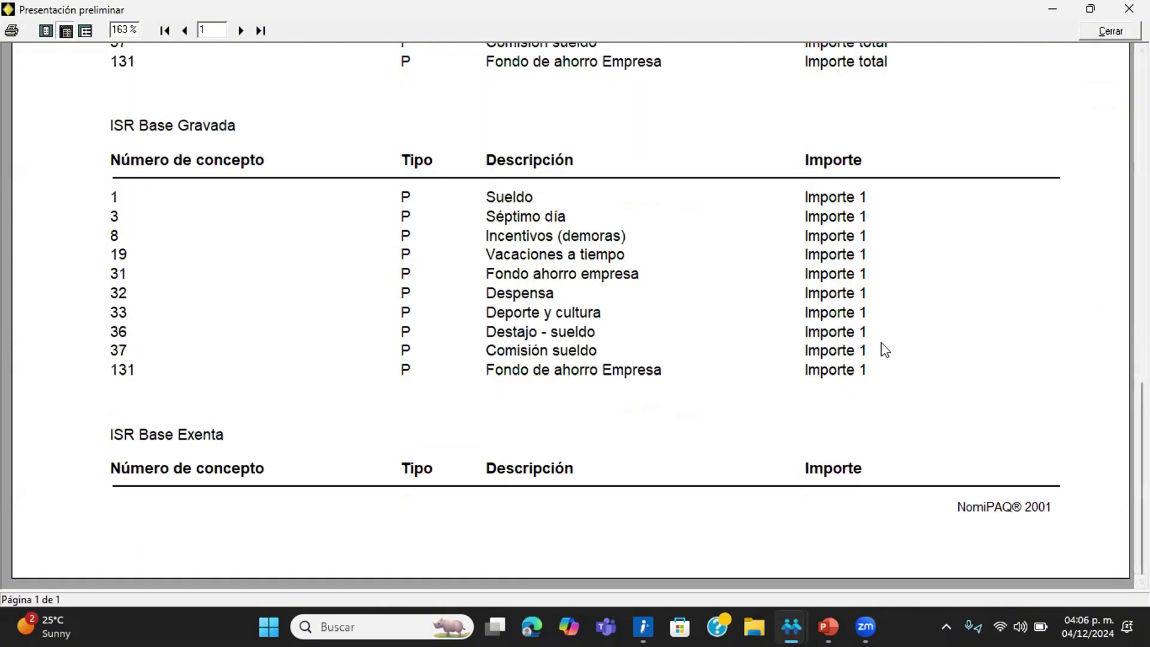
left_click(240, 31)
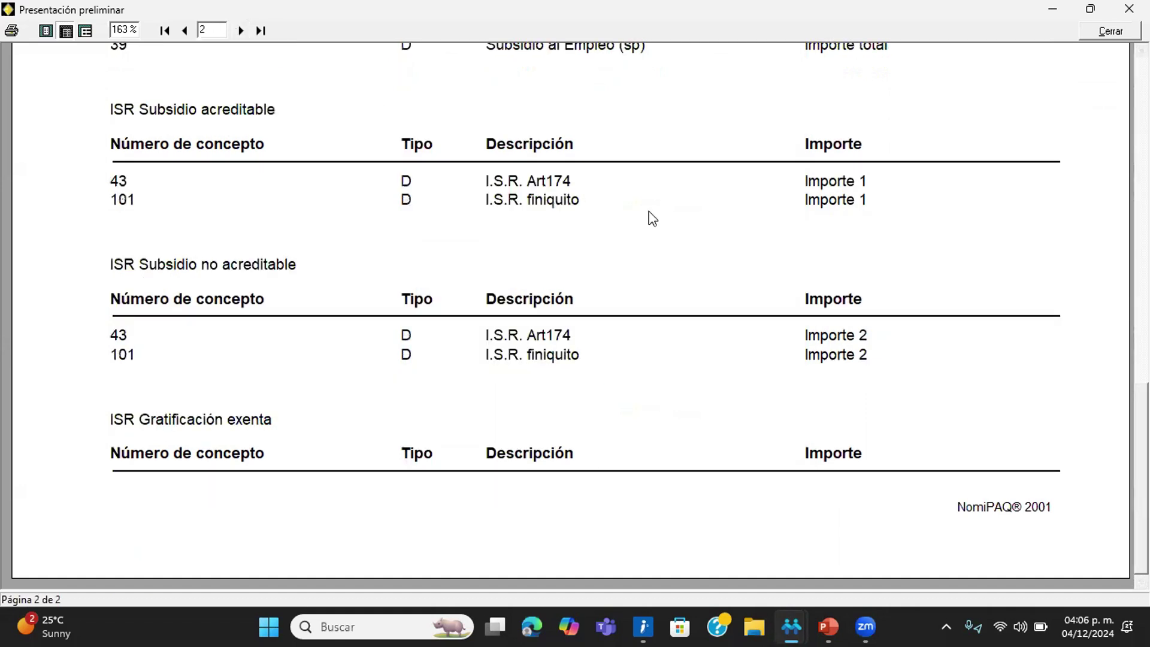
left_click_drag(1115, 109, 1113, 73)
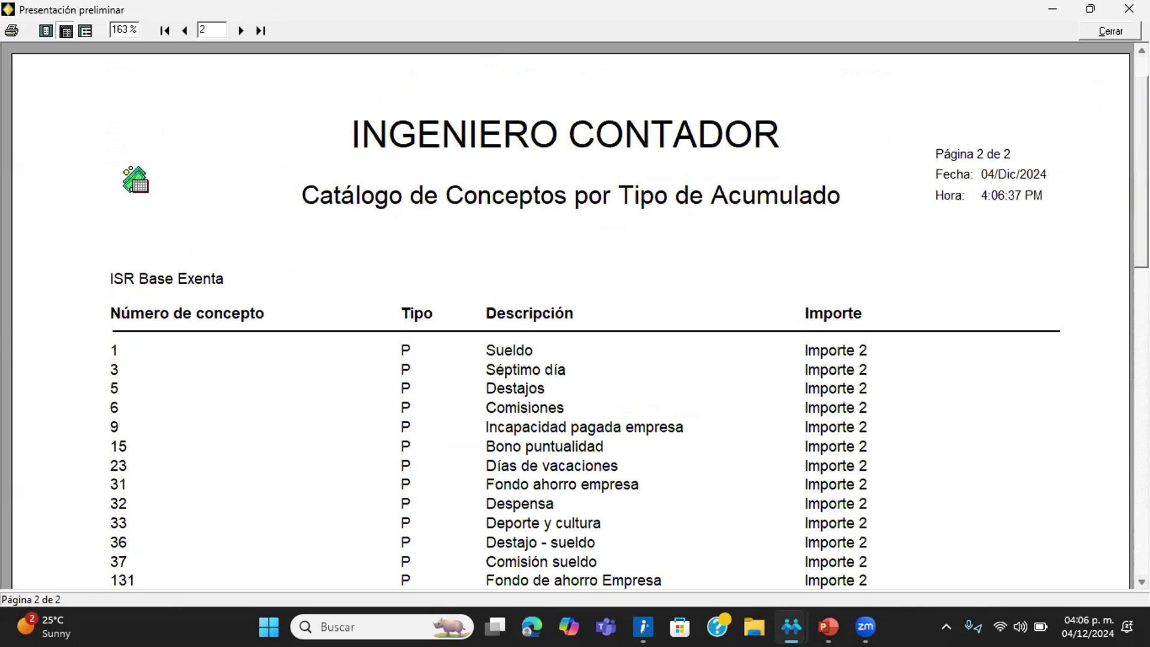
scroll(568, 318, "down", 5)
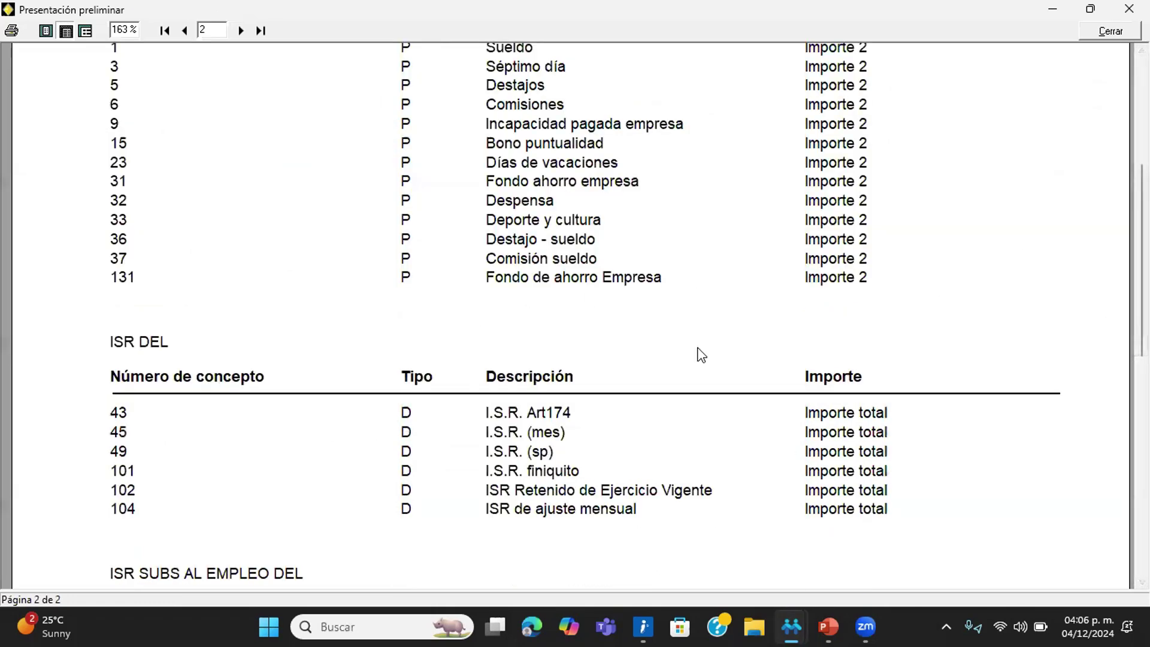
scroll(824, 436, "down", 5)
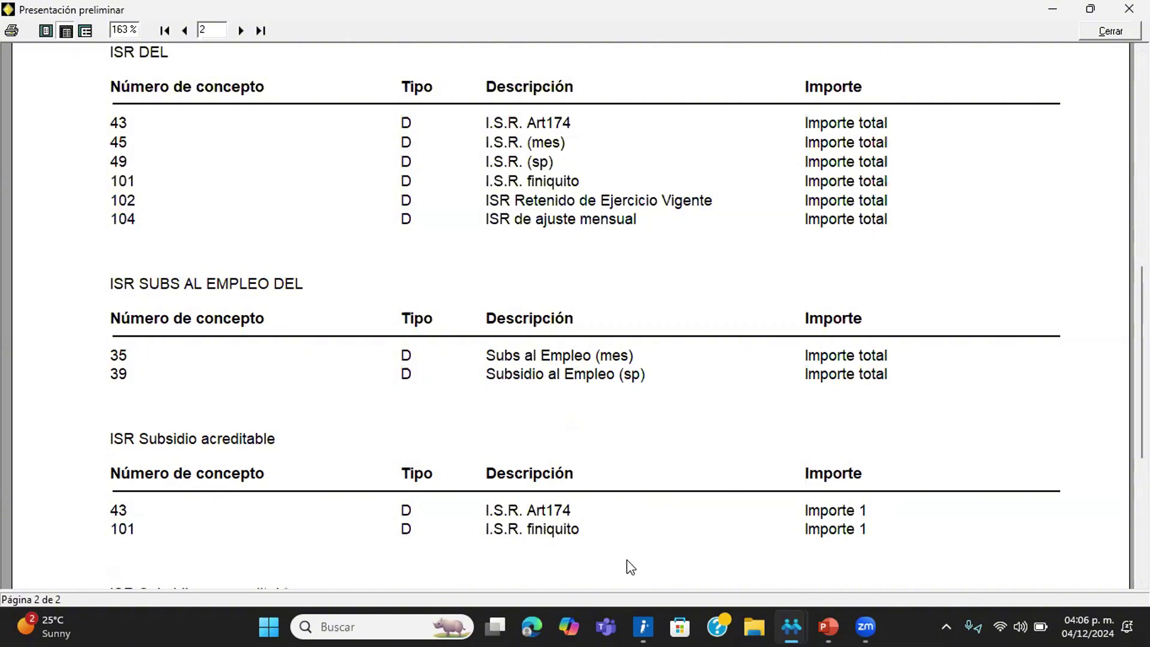
left_click_drag(1141, 359, 1141, 475)
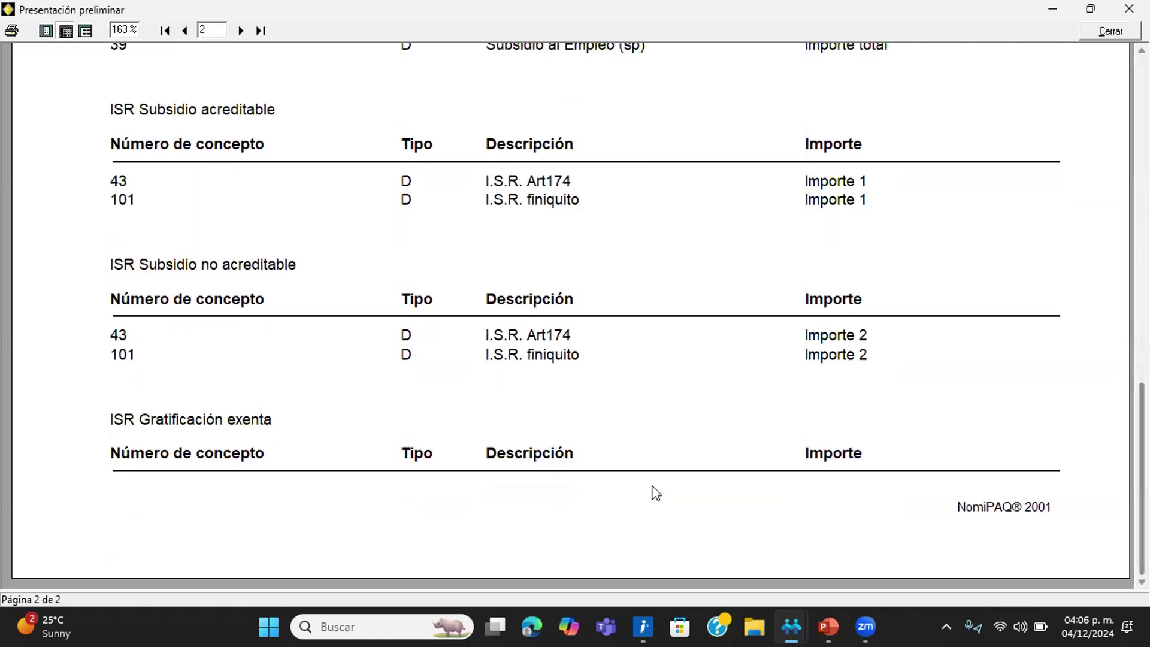
left_click(242, 30)
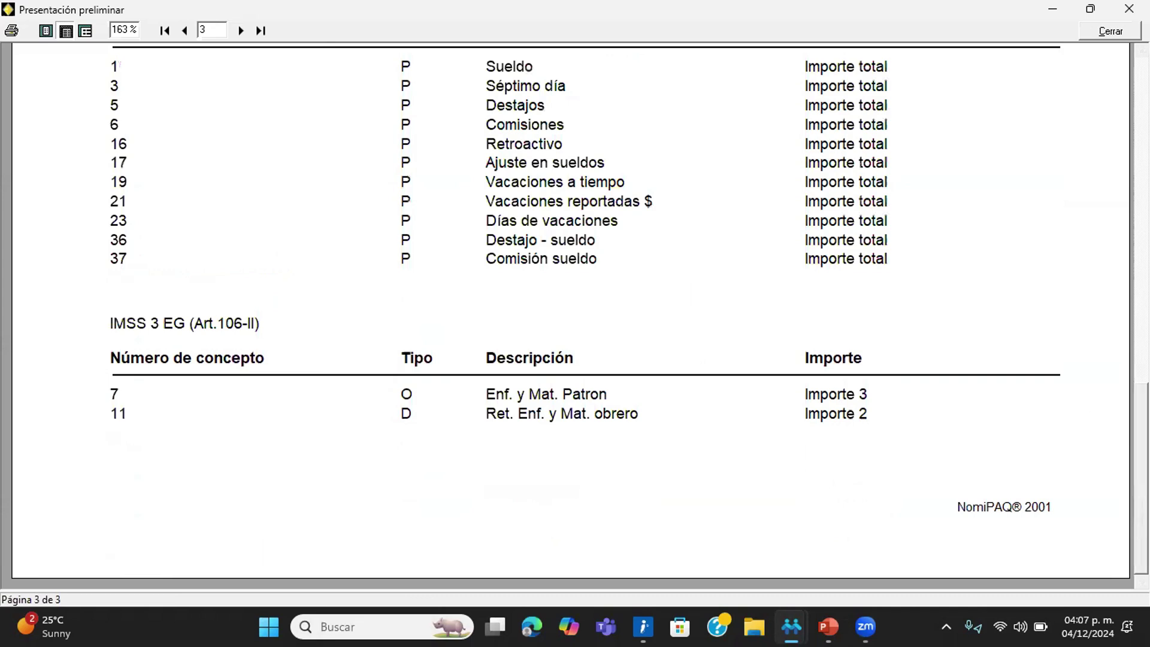
left_click_drag(1142, 479, 1141, 165)
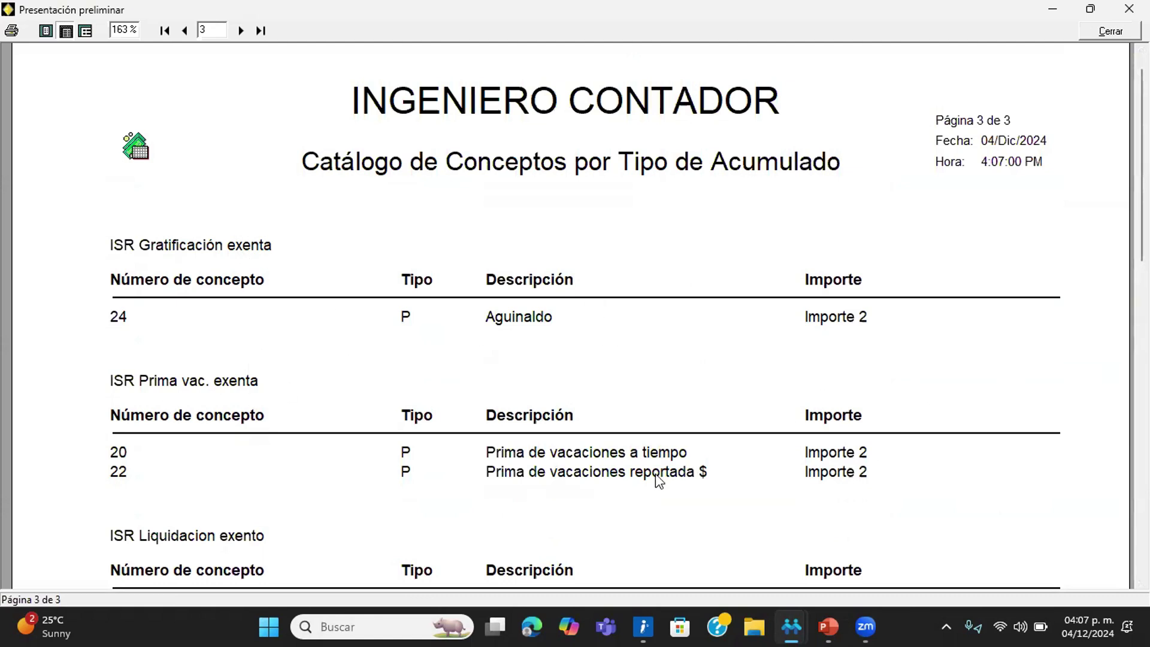
scroll(574, 317, "down", 9)
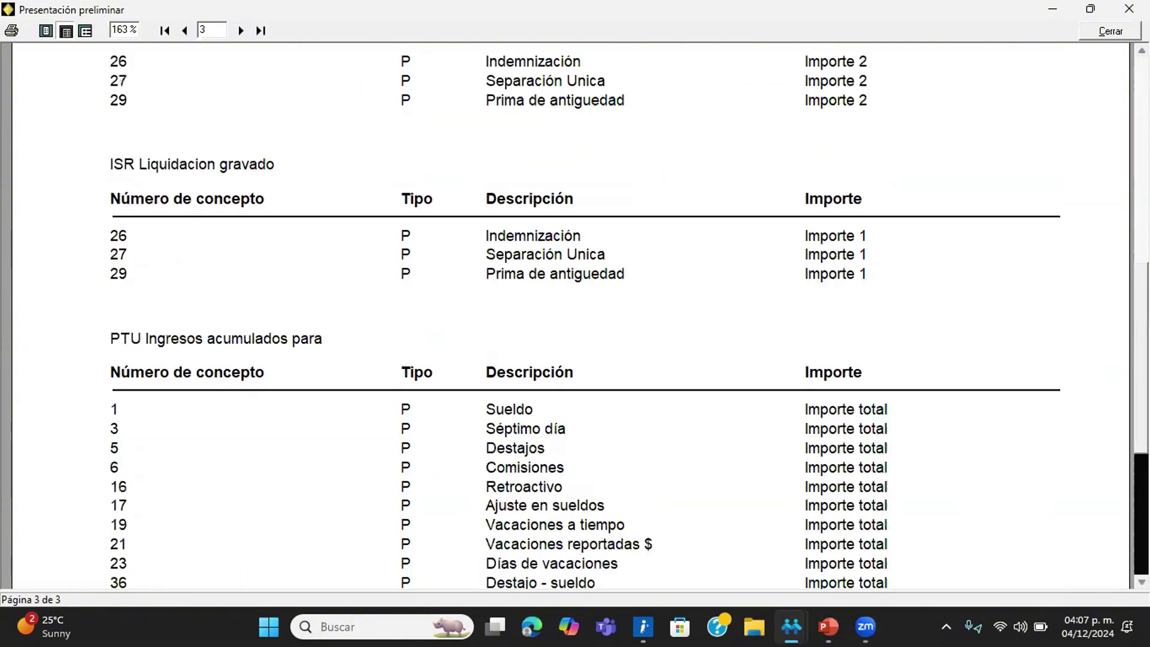
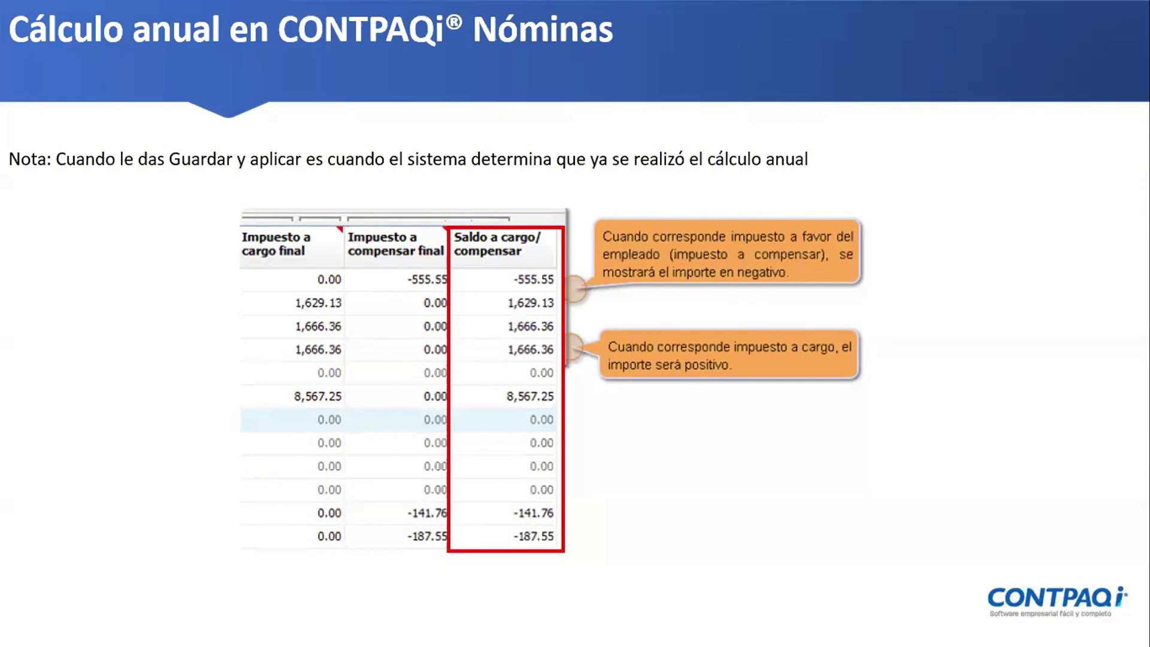
Step: Return from the presentation to CONTPAQi Nóminas and detect and calculate the employees for the 2023 annual calculation
key("Right")
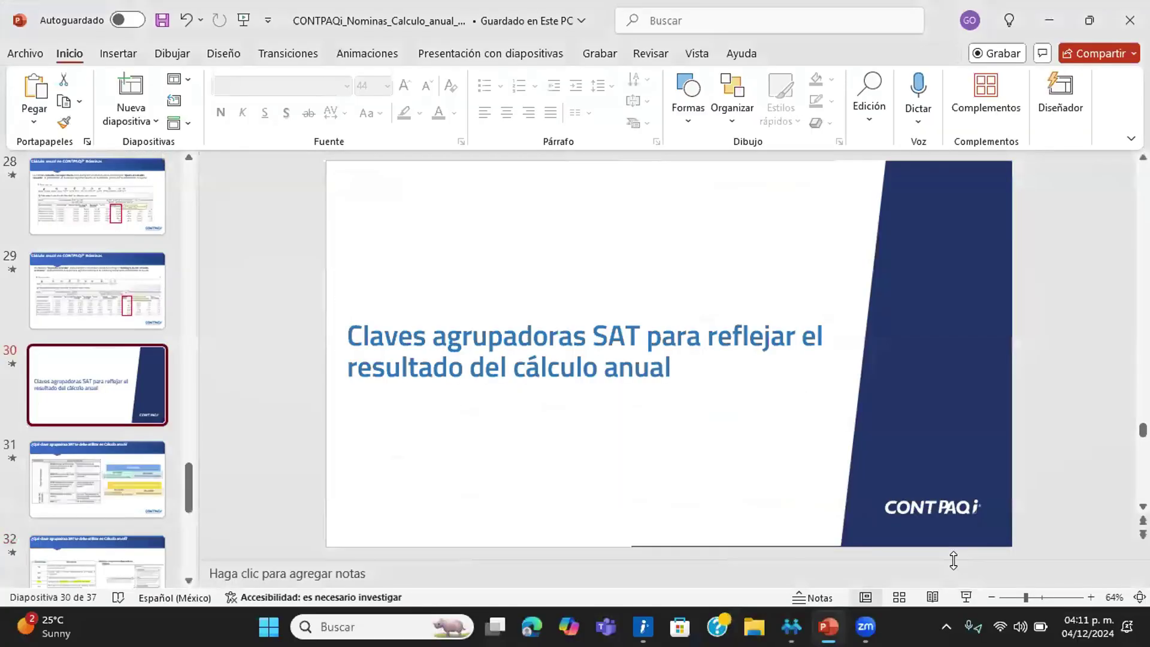
left_click(790, 626)
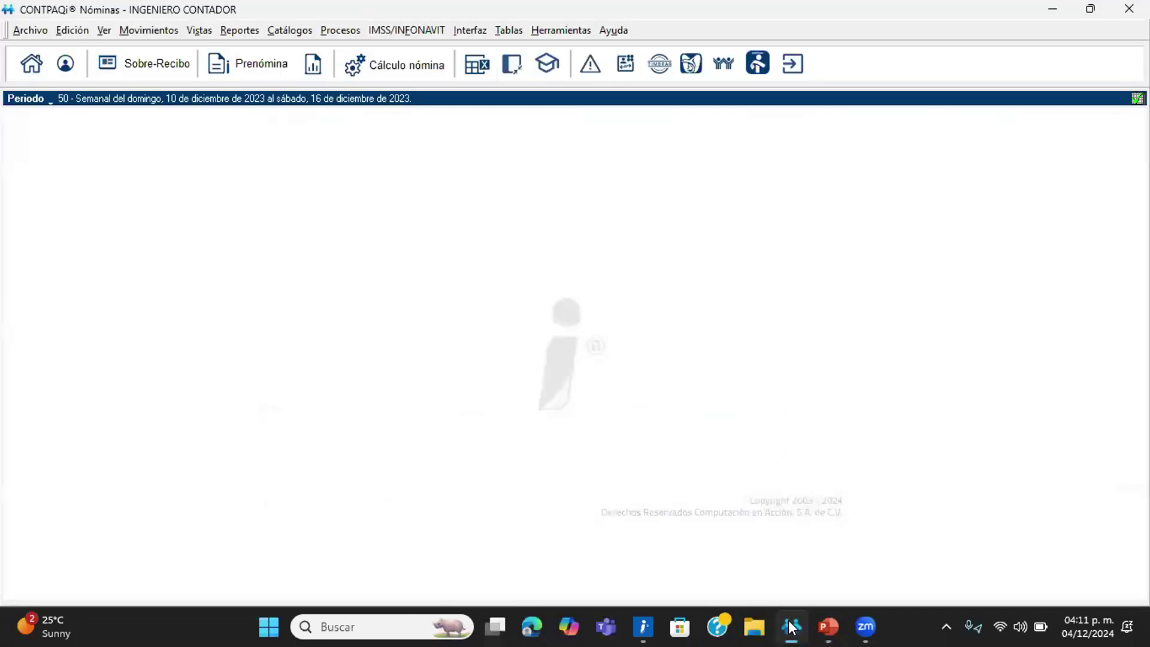
left_click(347, 33)
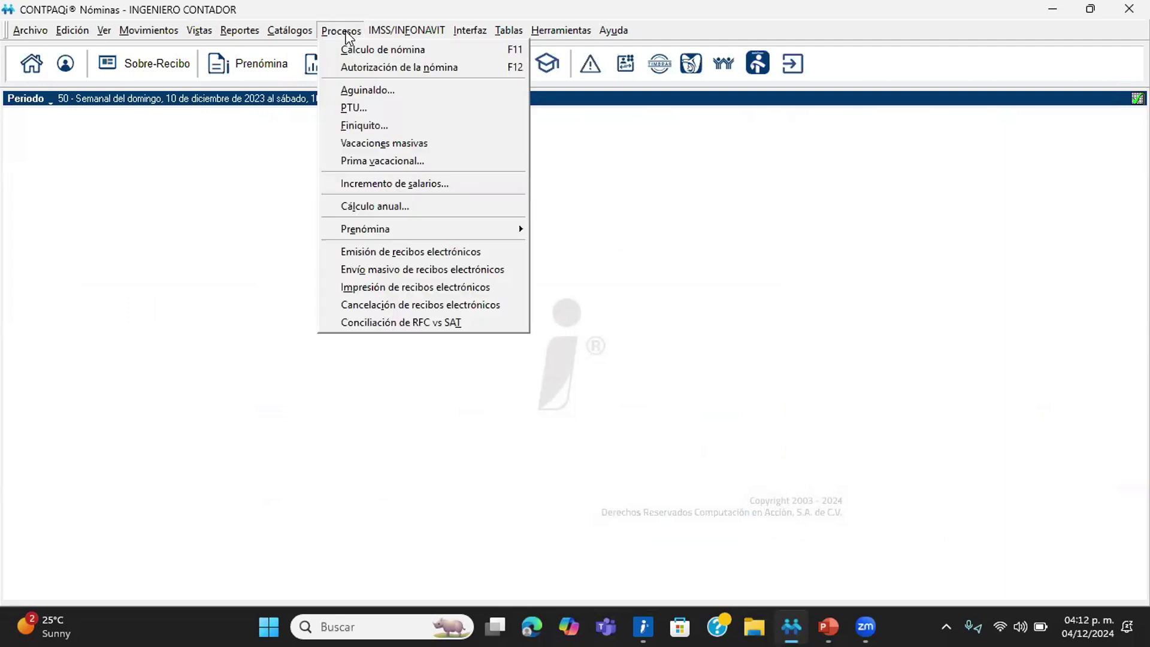
left_click(385, 209)
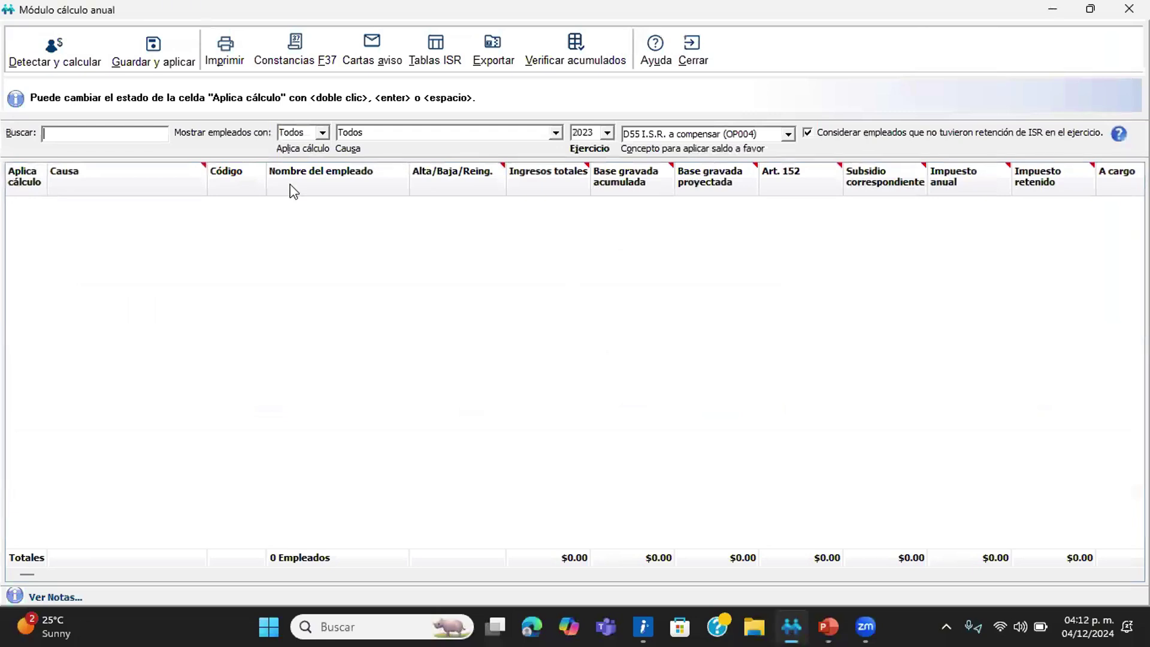
left_click(60, 54)
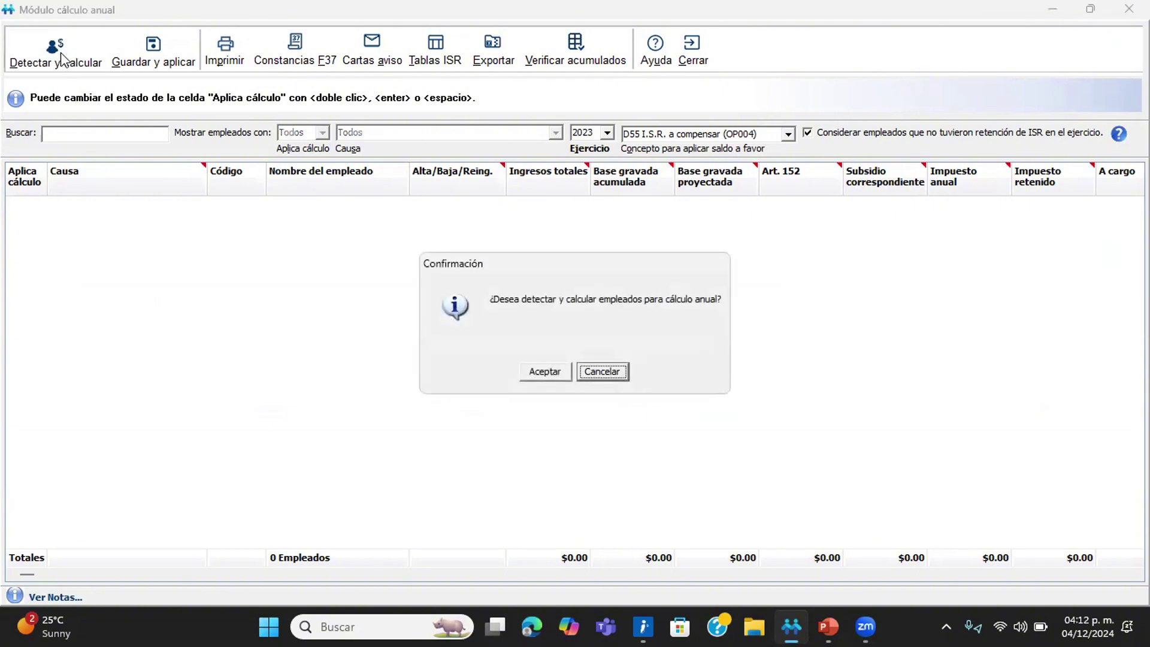
left_click(544, 372)
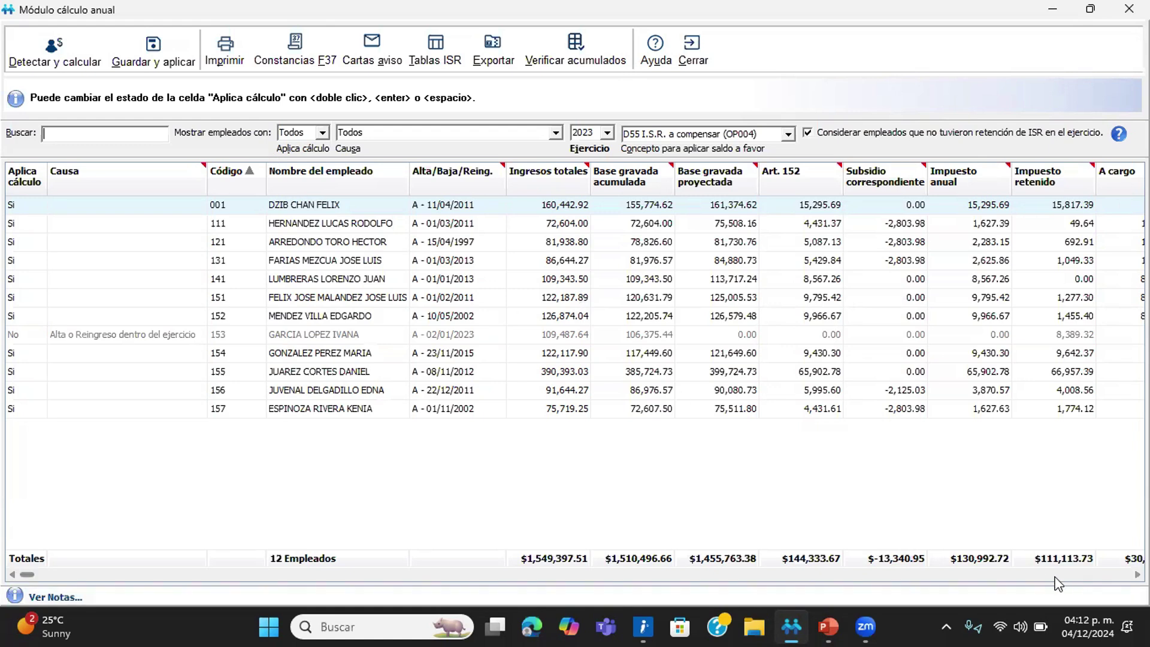
Step: Export the 2023 annual calculation to an Excel file named CalculoAnual2023 in the ctINGENIERO_CONTA folder
left_click(1137, 574)
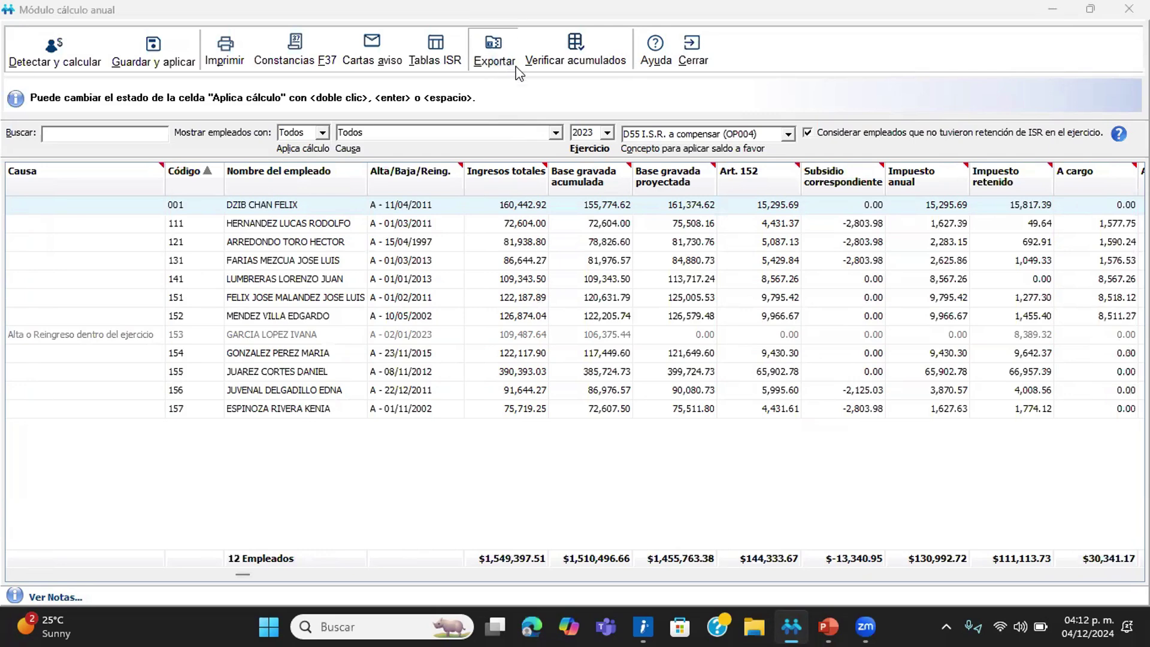
left_click(496, 57)
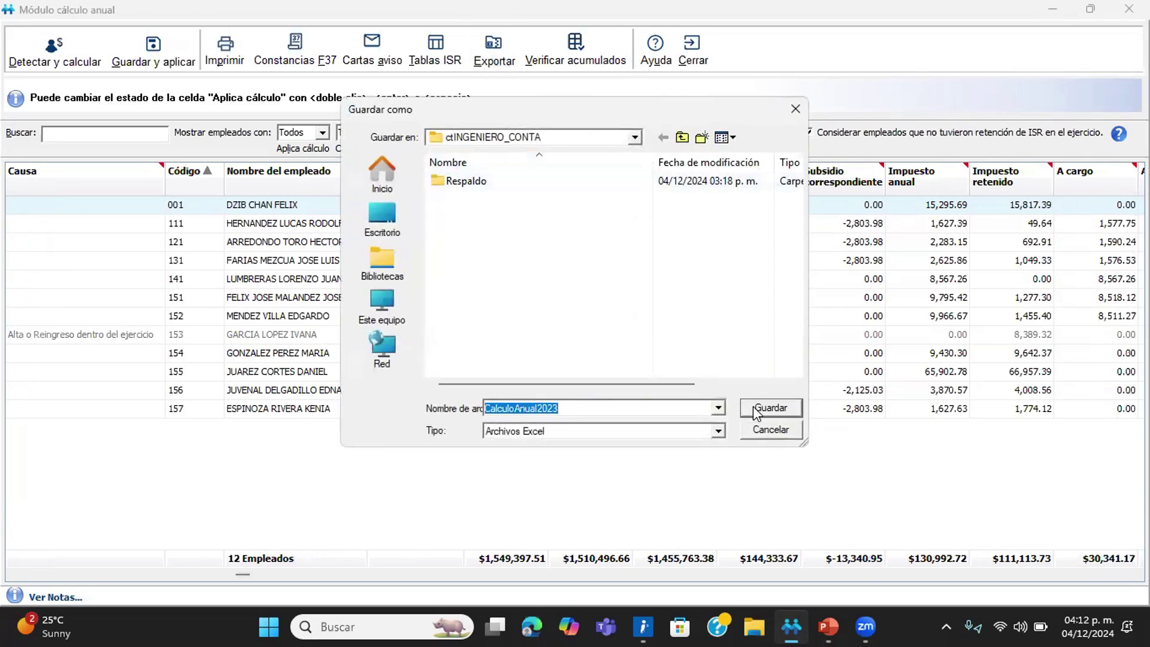
left_click(755, 411)
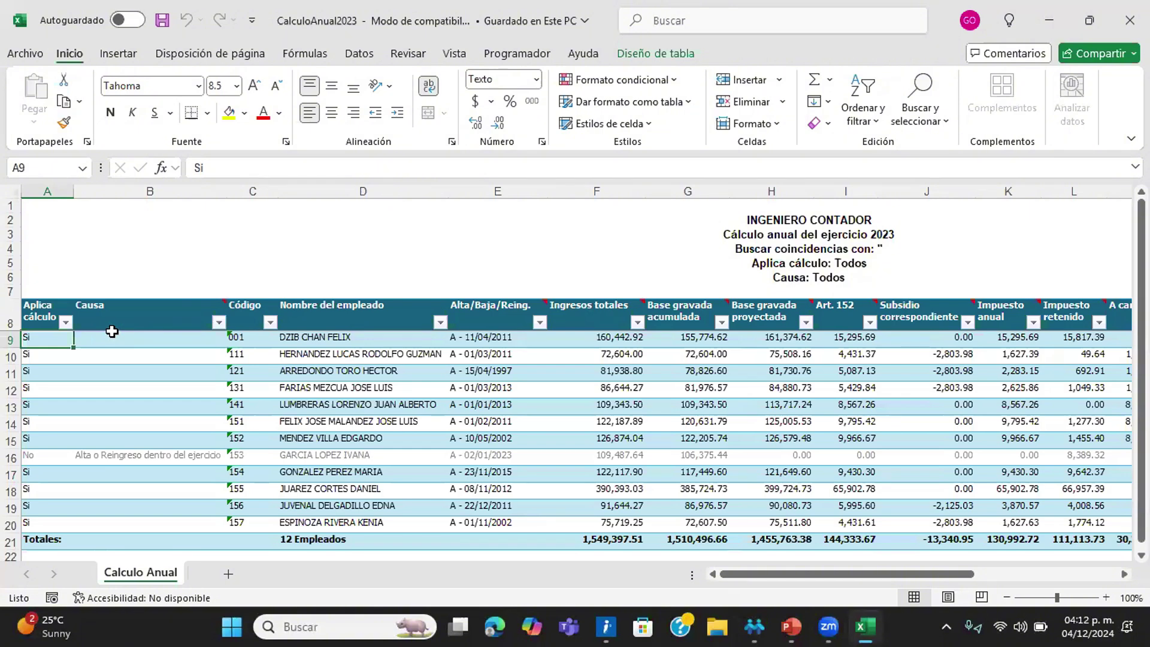
Step: Highlight row 16, the employee excluded for Alta o Reingreso dentro del ejercicio, with yellow fill and check its cause
scroll(112, 407, "down", 1)
scroll(114, 407, "up", 1)
left_click(24, 456)
left_click(229, 113)
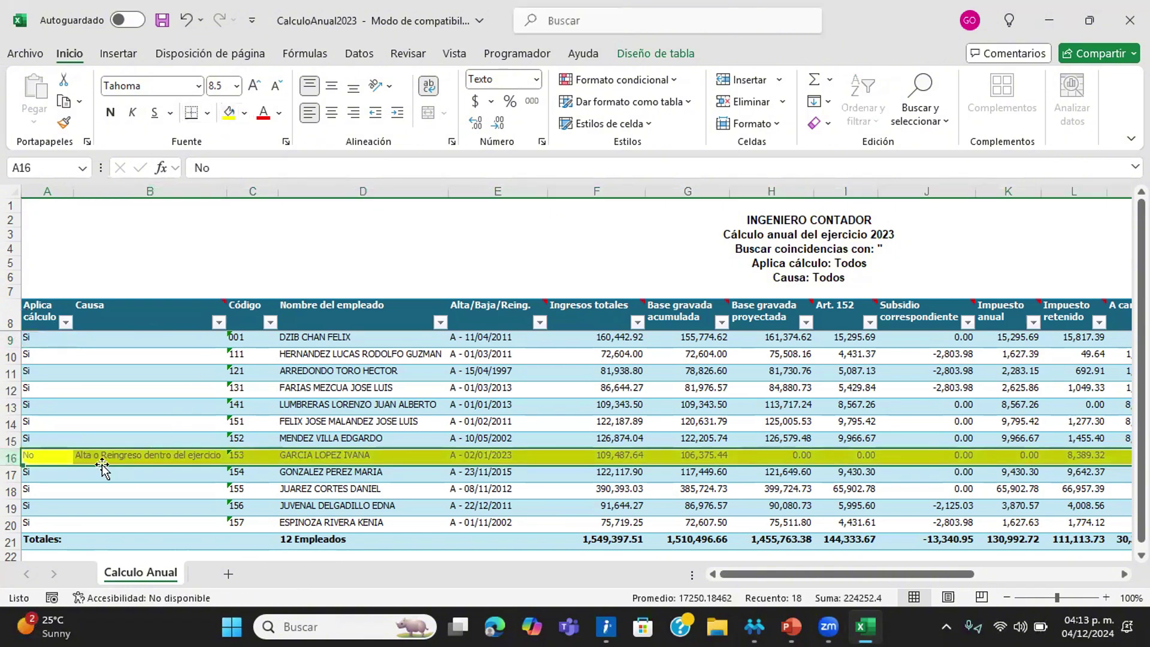
left_click(204, 456)
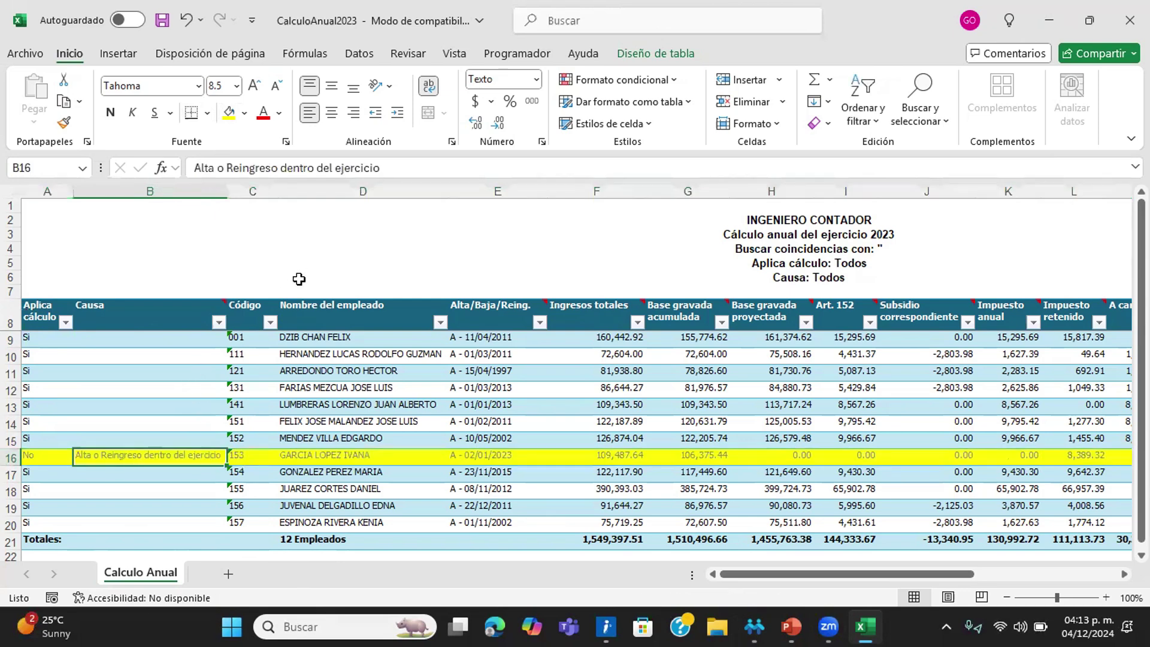
Step: Examine the first employee's amounts in row 9, from Ingresos totales across to A compensar
left_click(595, 340)
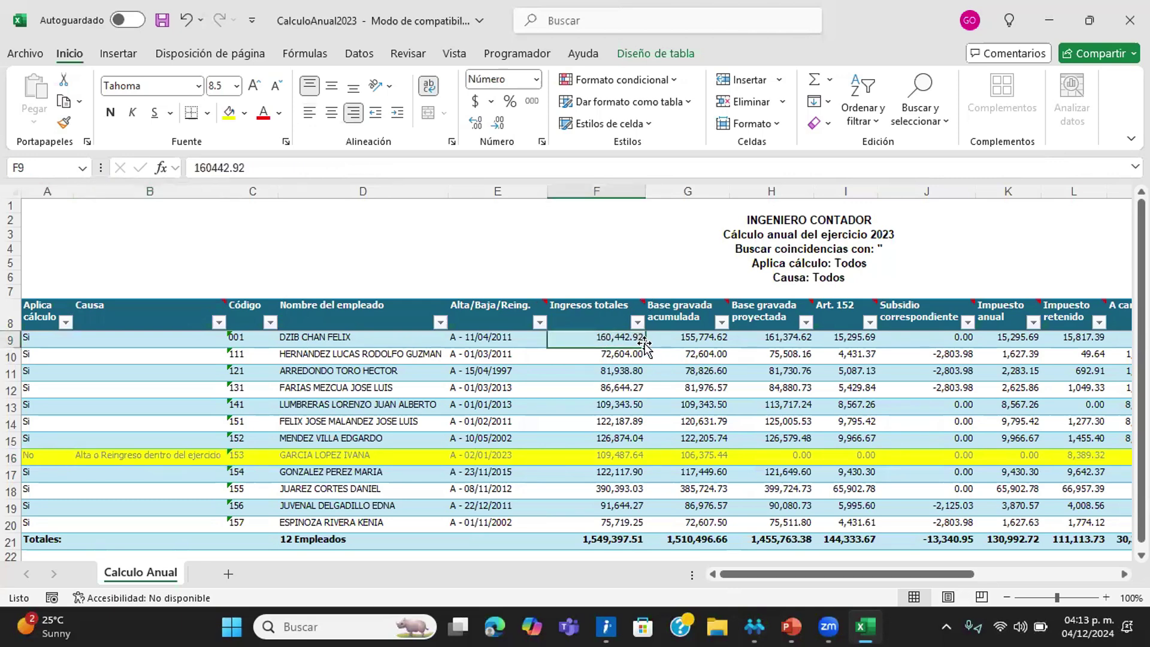
left_click(725, 335)
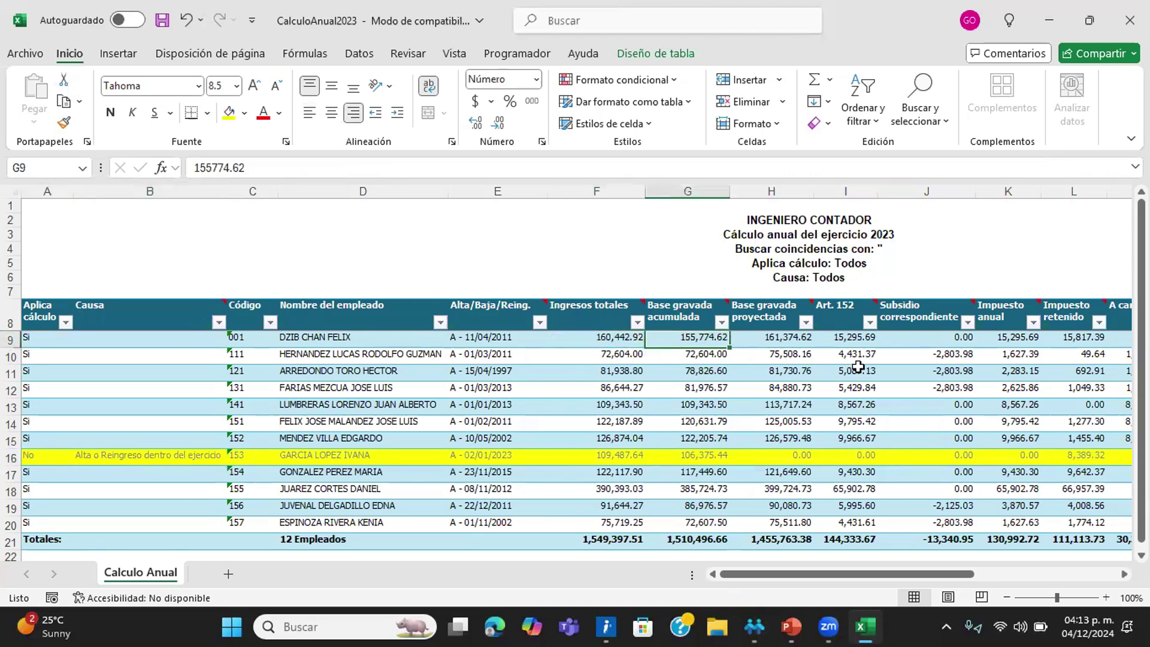
key("Right")
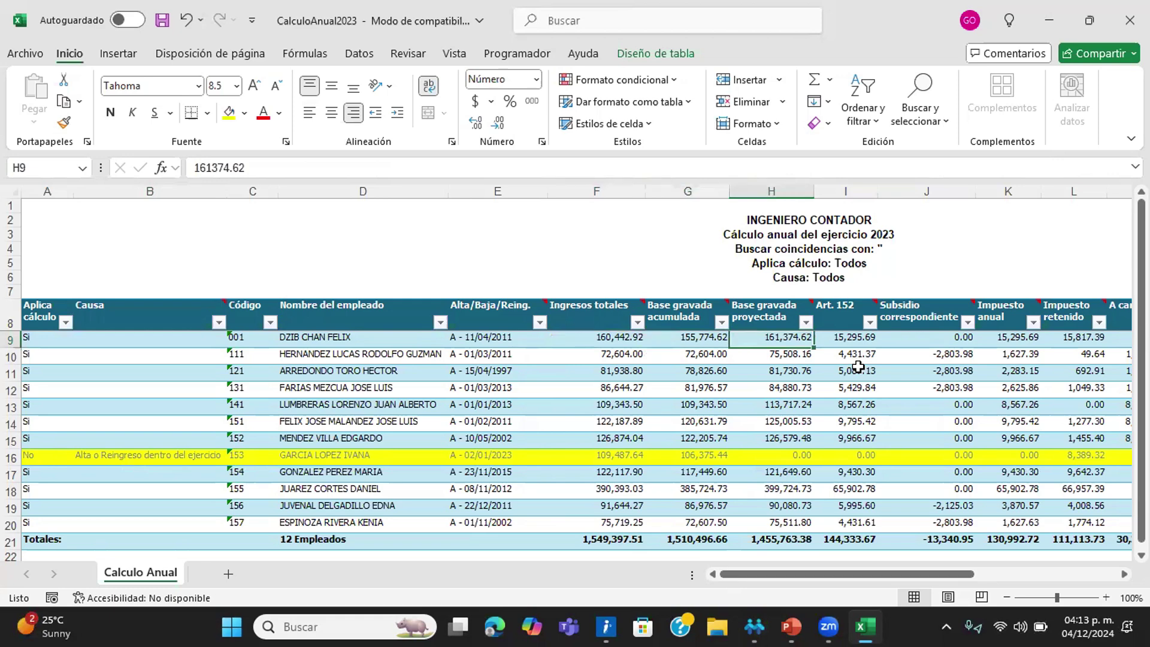
key("Right")
key("Right")
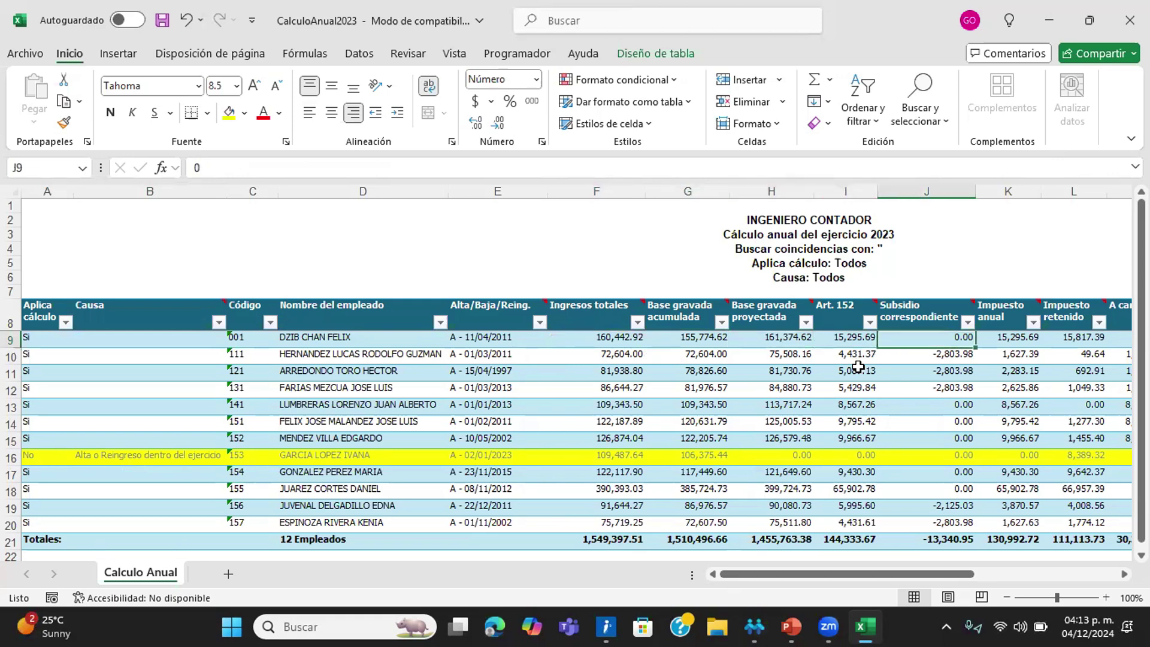
key("Right")
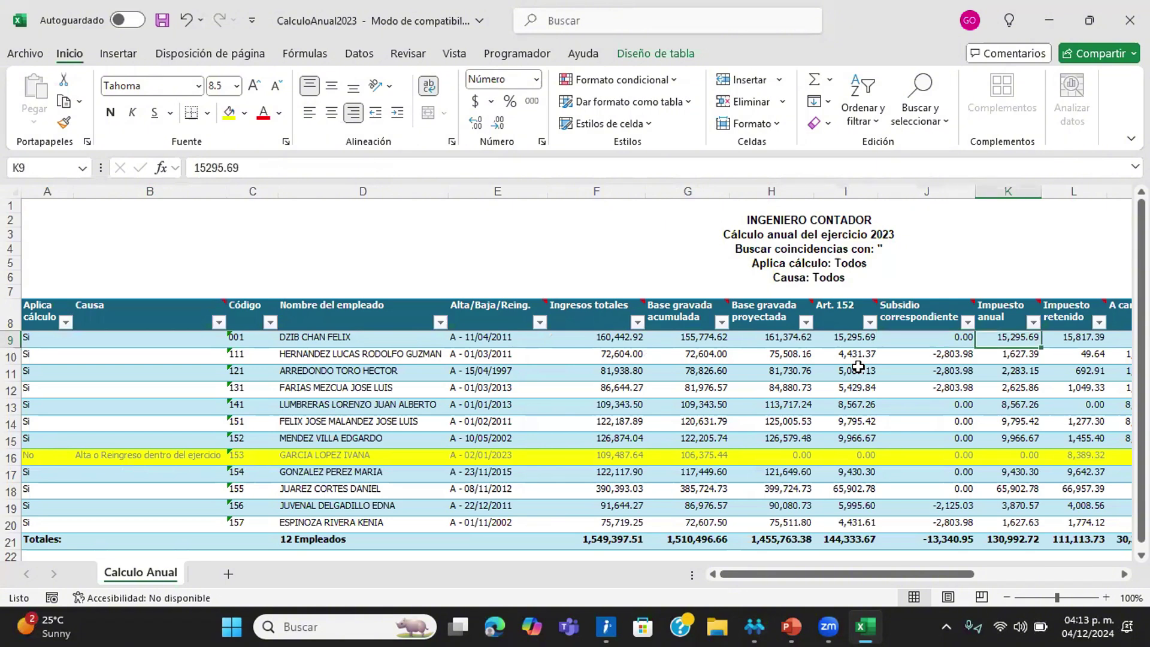
key("Right")
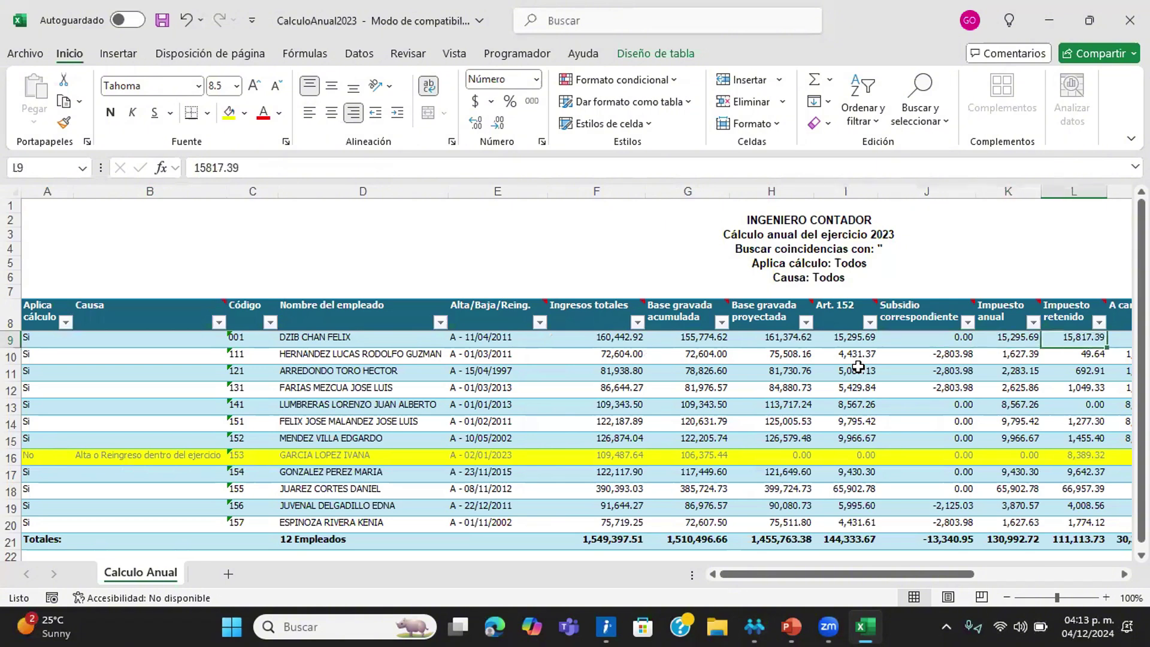
key("Right")
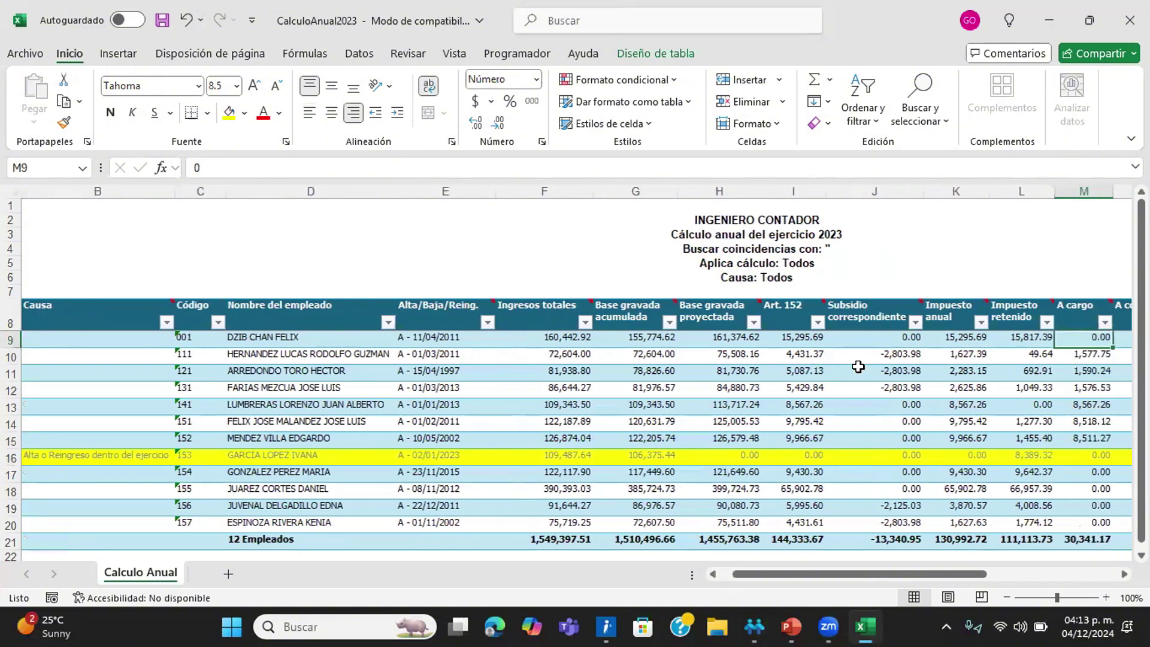
key("Right")
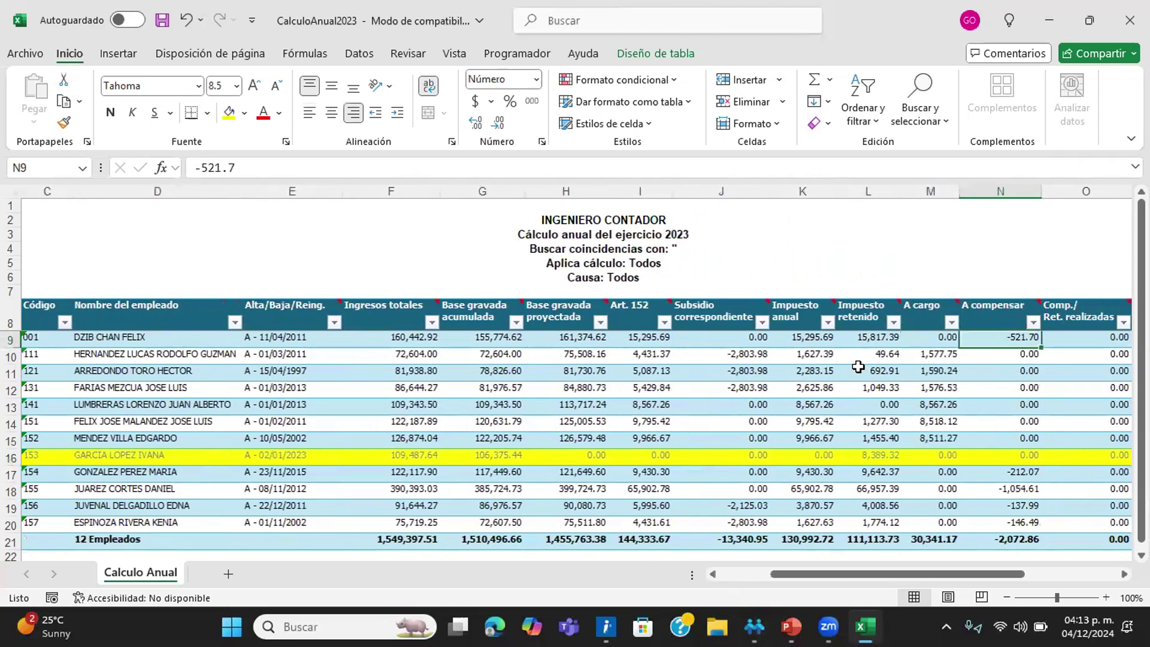
Step: Compare the first employee's annual and withheld tax, then follow row 9 through to Saldo a cargo/compensar
left_click(808, 337)
mouse_move(813, 315)
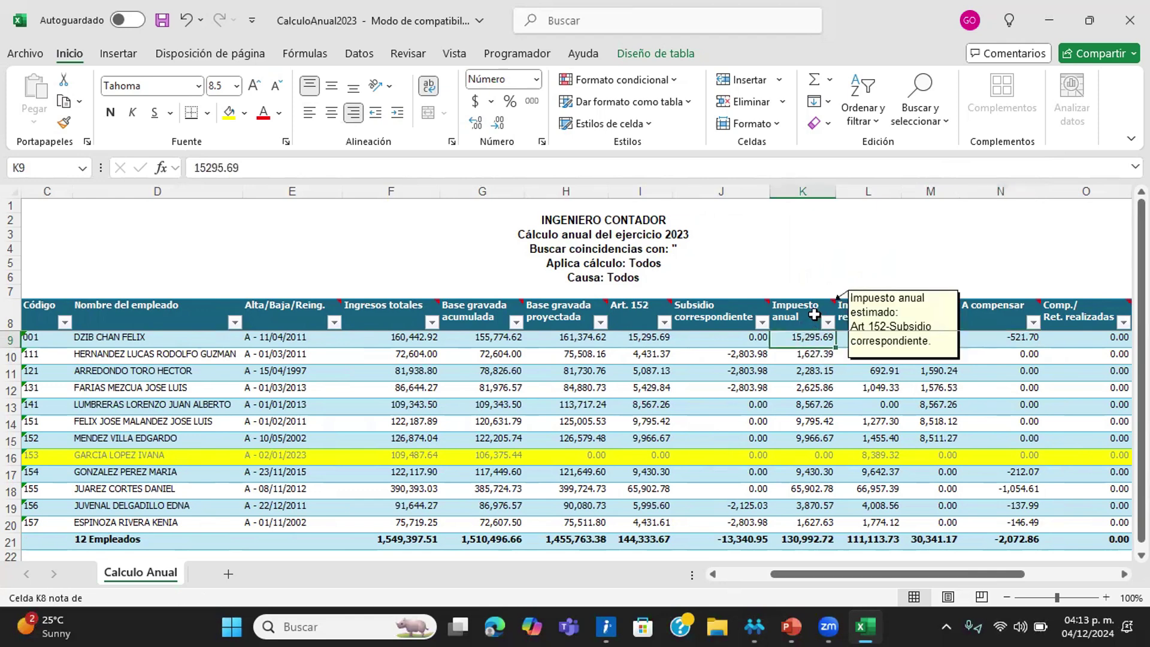
left_click(866, 335)
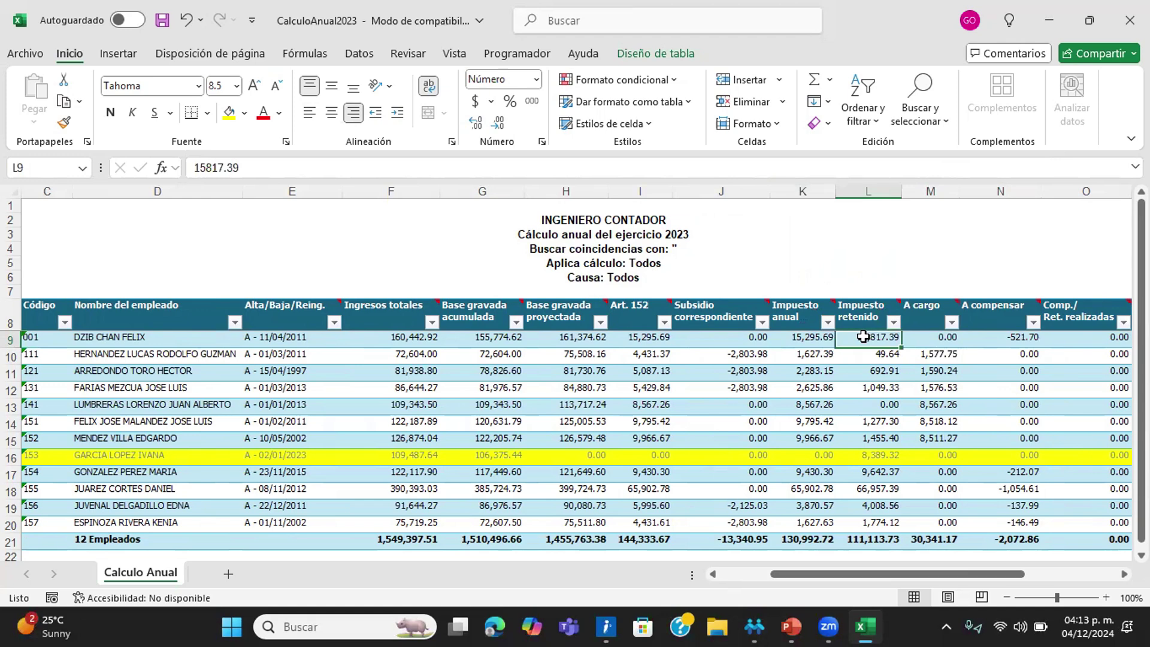
left_click(966, 344)
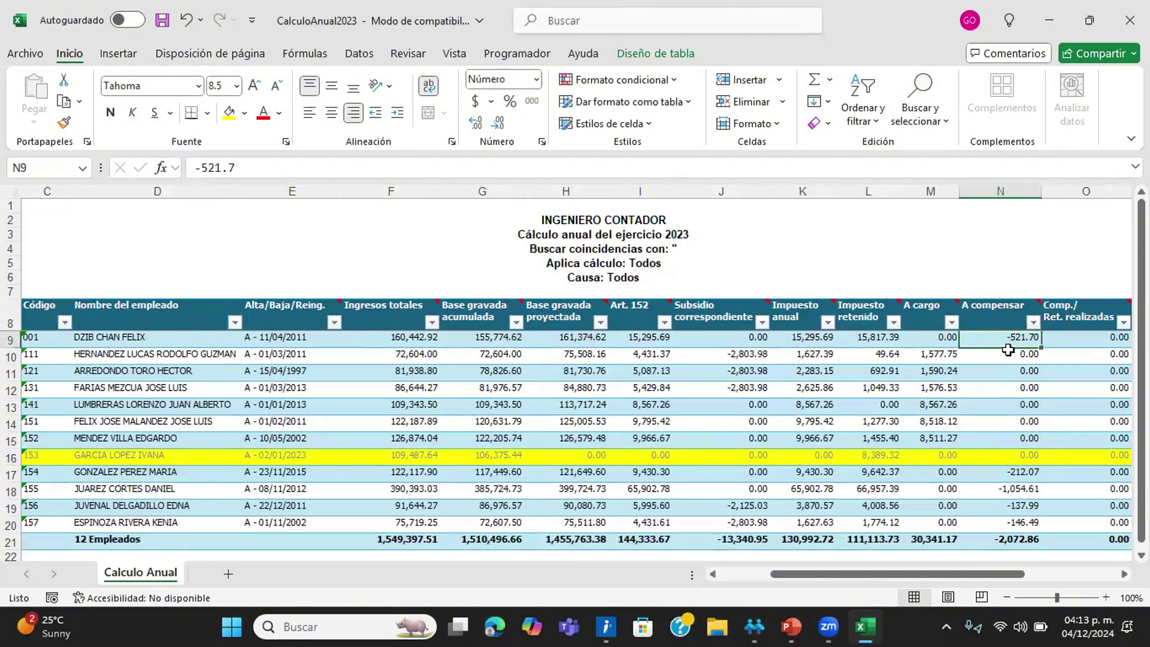
key("Right")
key("Right")
key("Right")
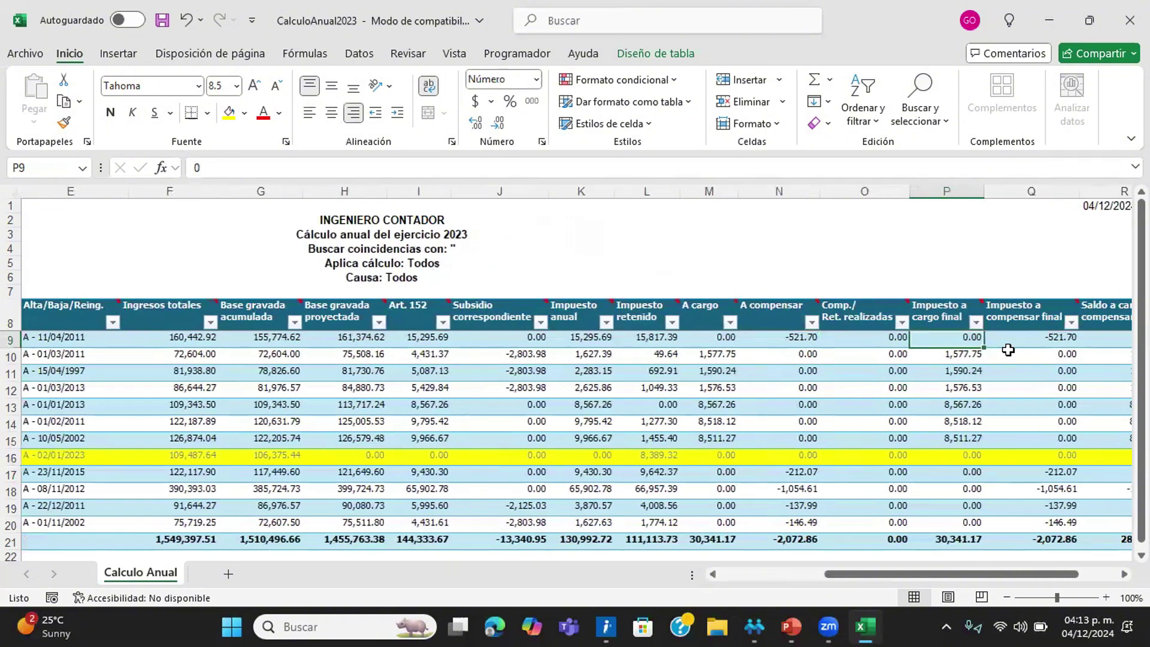
key("Left")
key("Right")
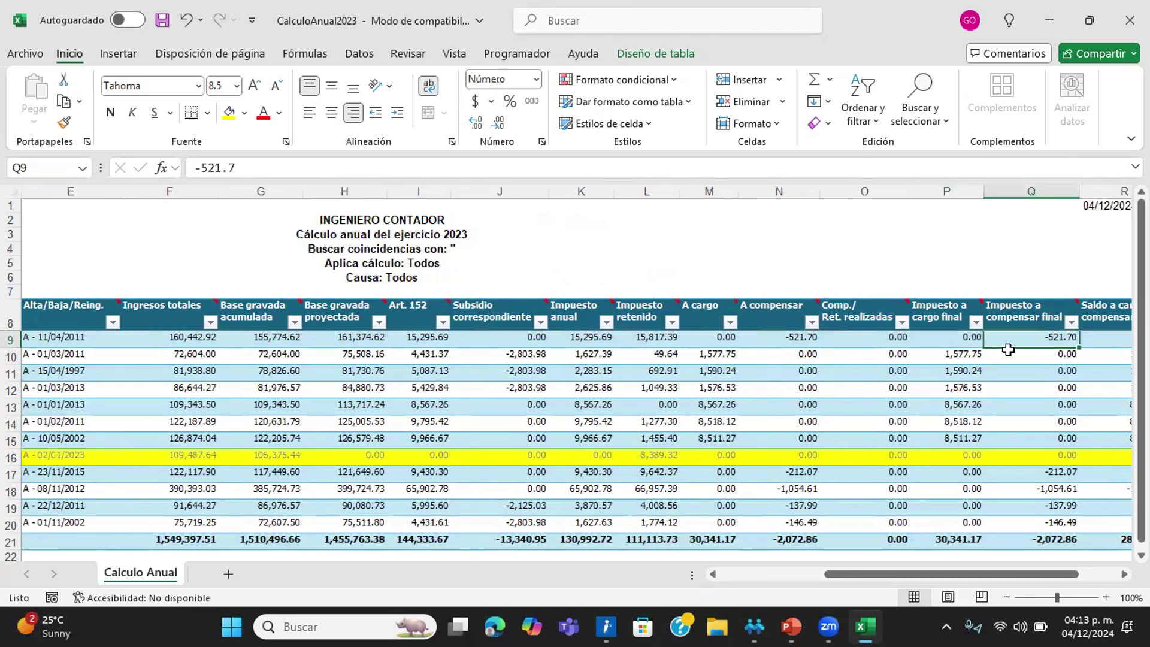
key("Right")
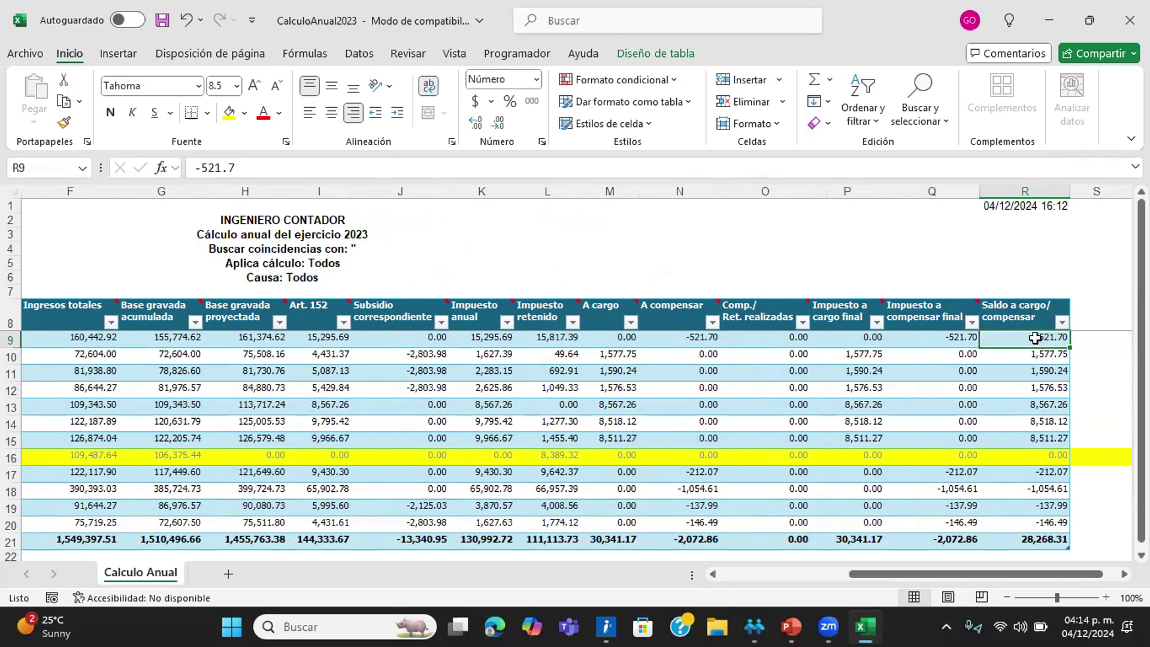
Step: Review the second employee's row 10, tracing the balance back through the taxable base, annual tax, withheld tax and A cargo
left_click(1024, 357)
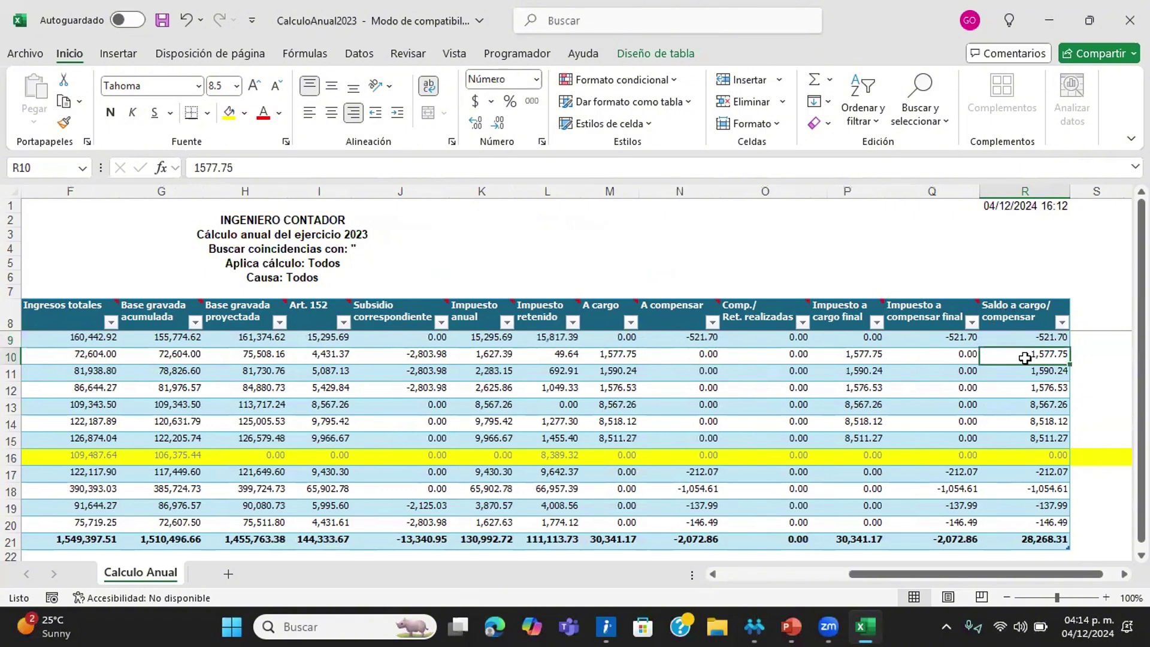
key("Left")
key("Left")
key("Left")
key("Left")
key("Left")
key("Left")
key("Left")
key("Left")
key("Left")
key("Left")
key("Left")
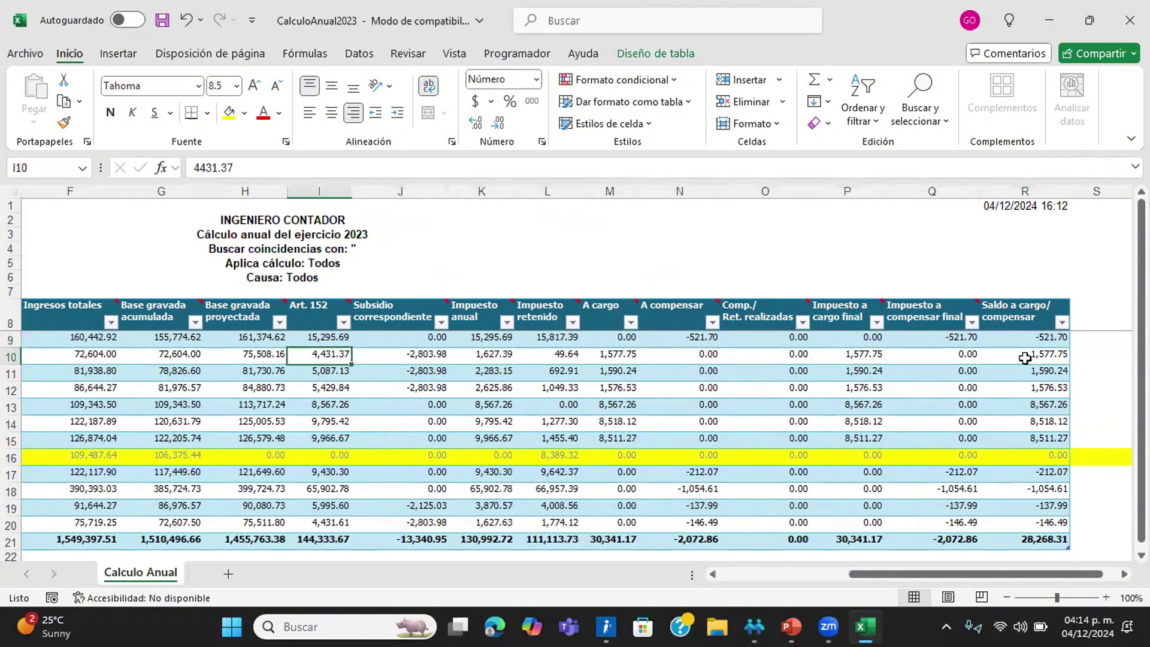
key("Left")
key("Left")
key("Left")
key("Left")
key("Right")
key("Right")
key("Right")
key("Right")
key("Right")
key("Right")
key("Right")
key("Right")
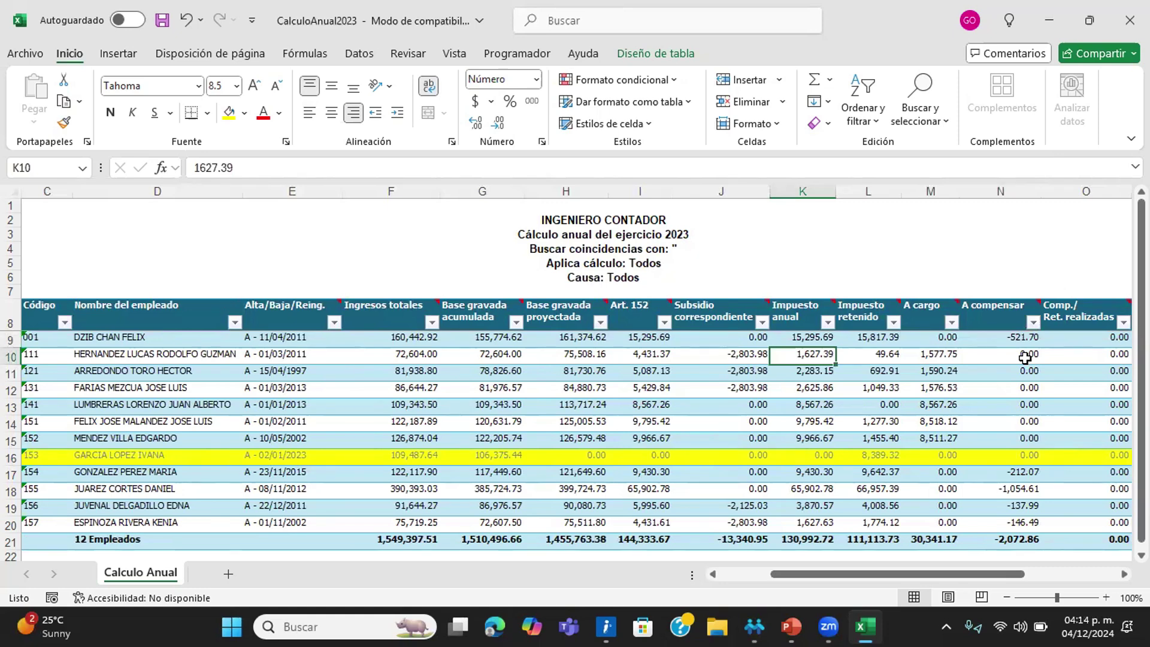
key("Right")
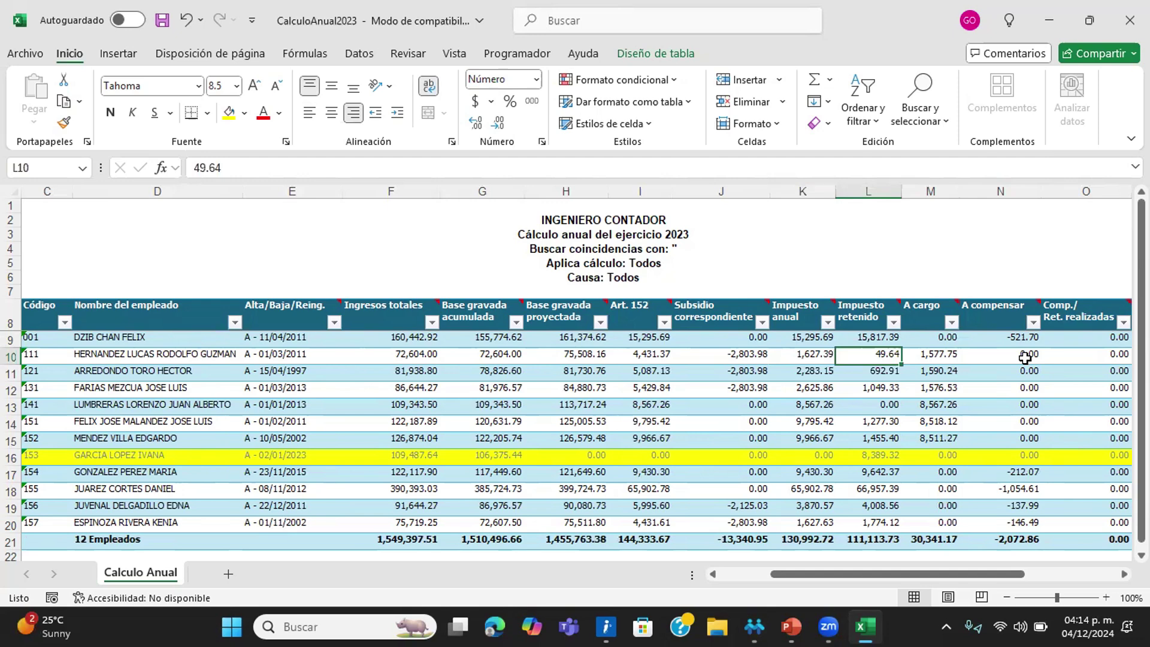
key("Right")
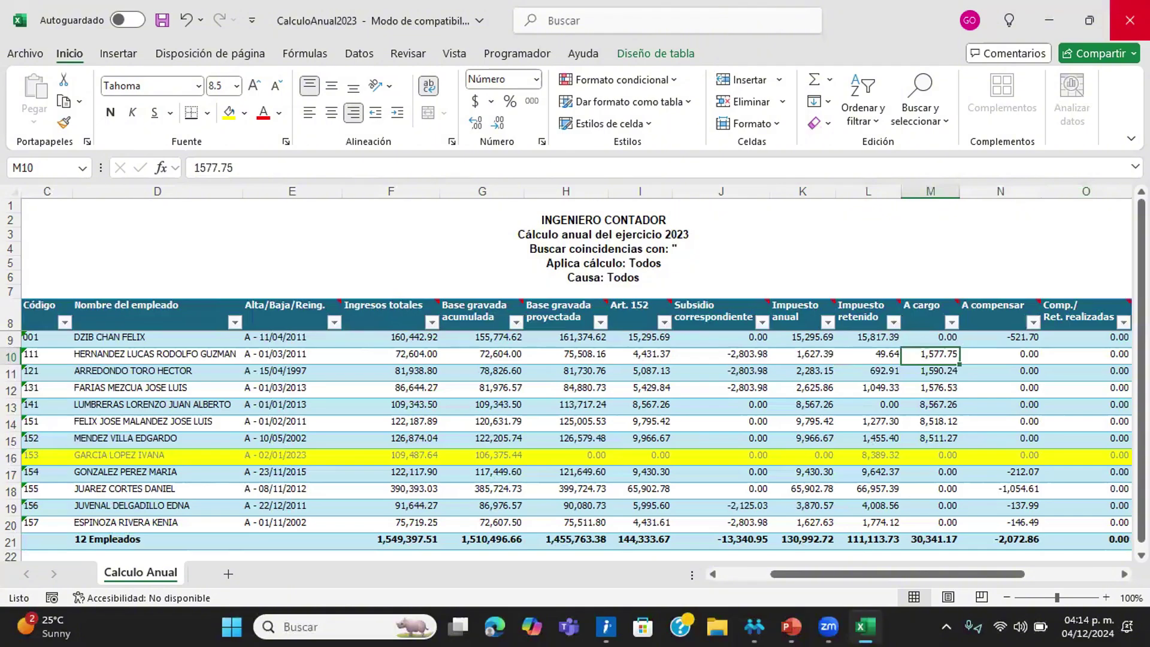
Step: Close the exported workbook and run the accumulator verification from the annual calculation module
left_click(1129, 20)
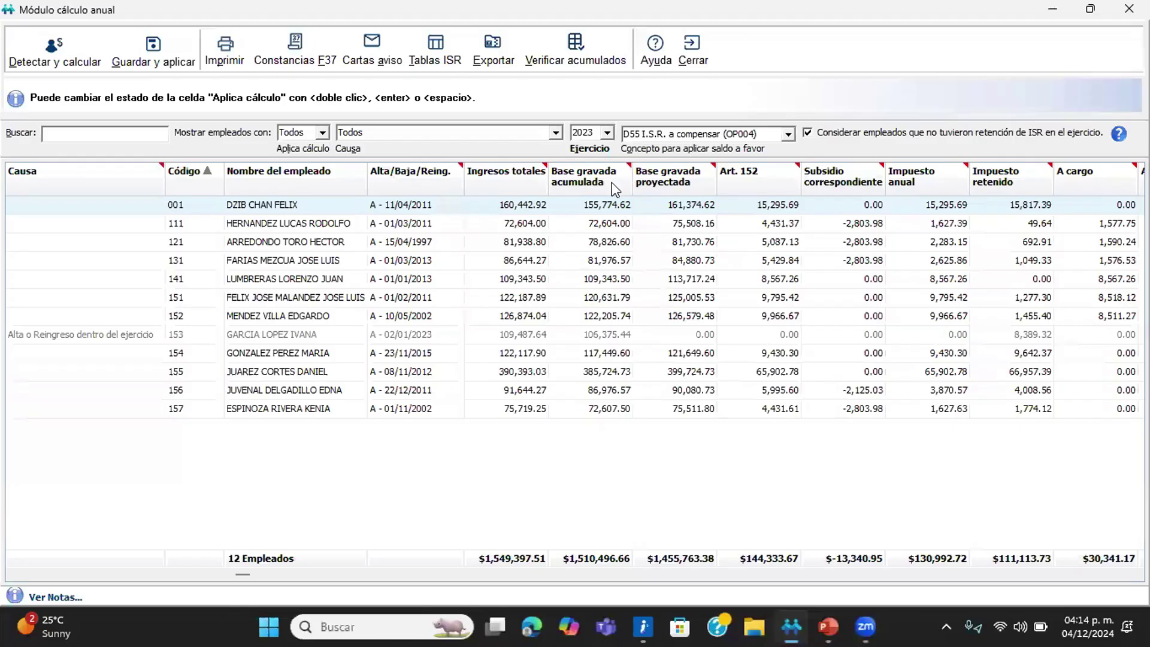
mouse_move(612, 182)
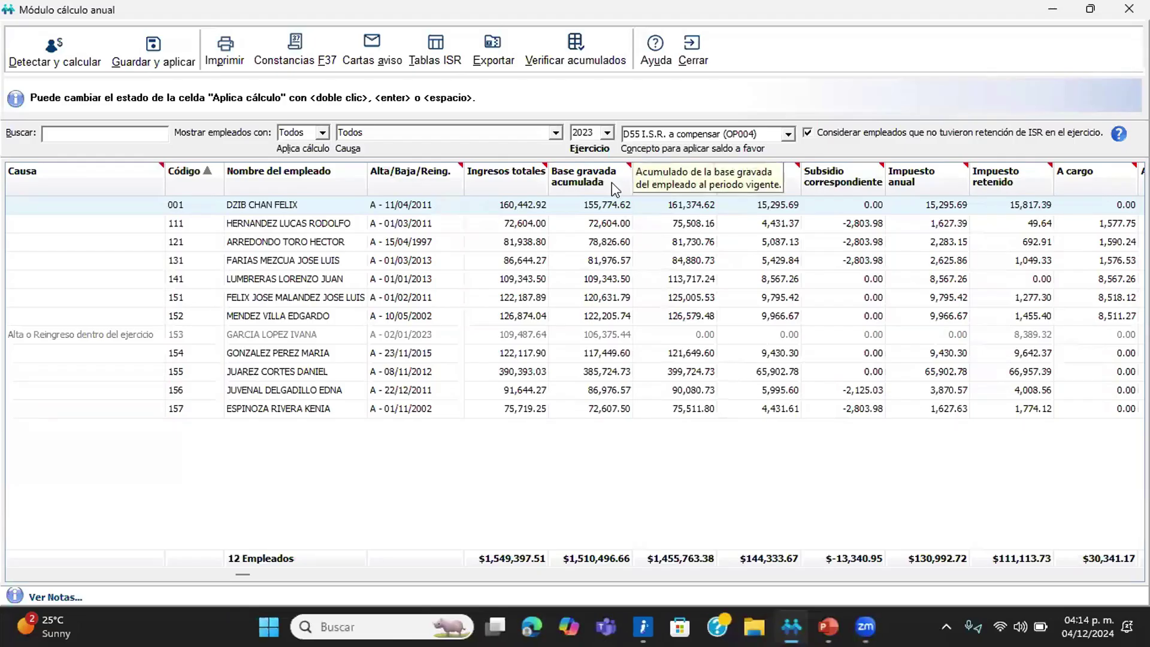
left_click(580, 60)
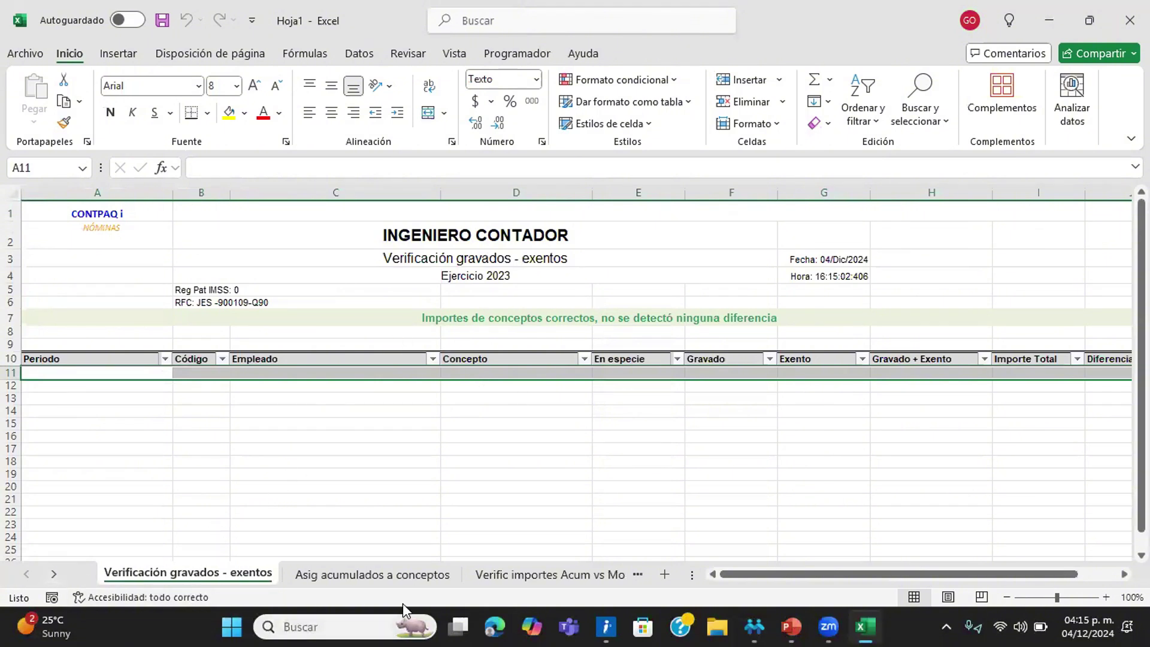
Step: Check the Verificación gravados - exentos sheet and the concepts listed in the Asig acumulados a conceptos sheet
scroll(402, 359, "down", 3)
scroll(422, 409, "up", 3)
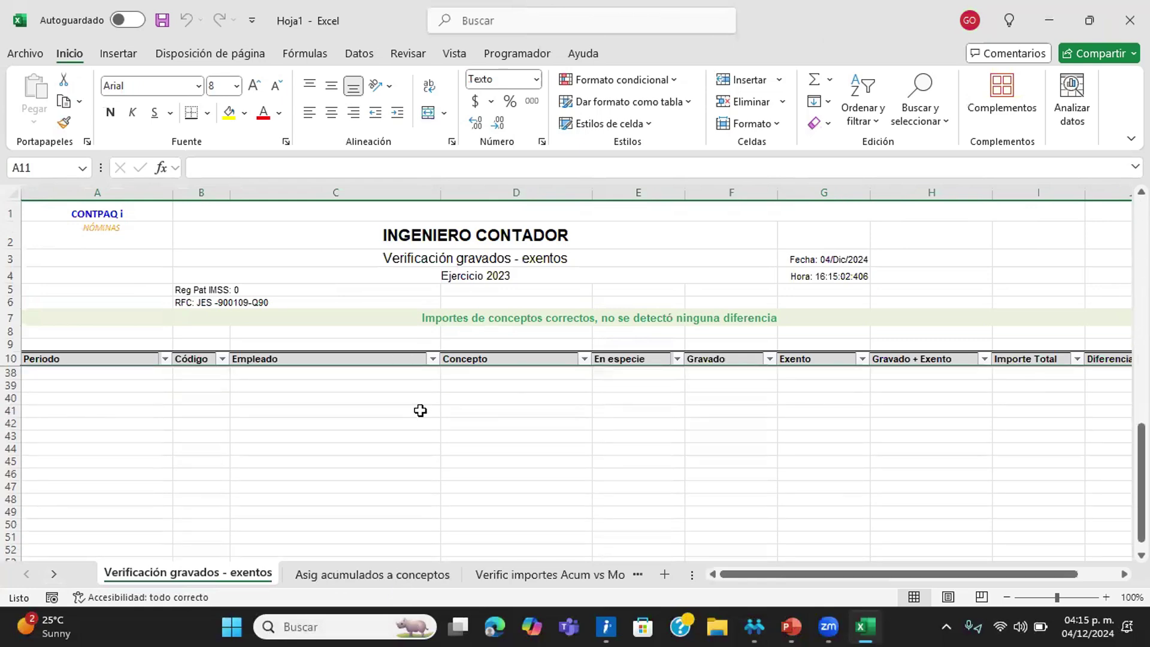
left_click(422, 579)
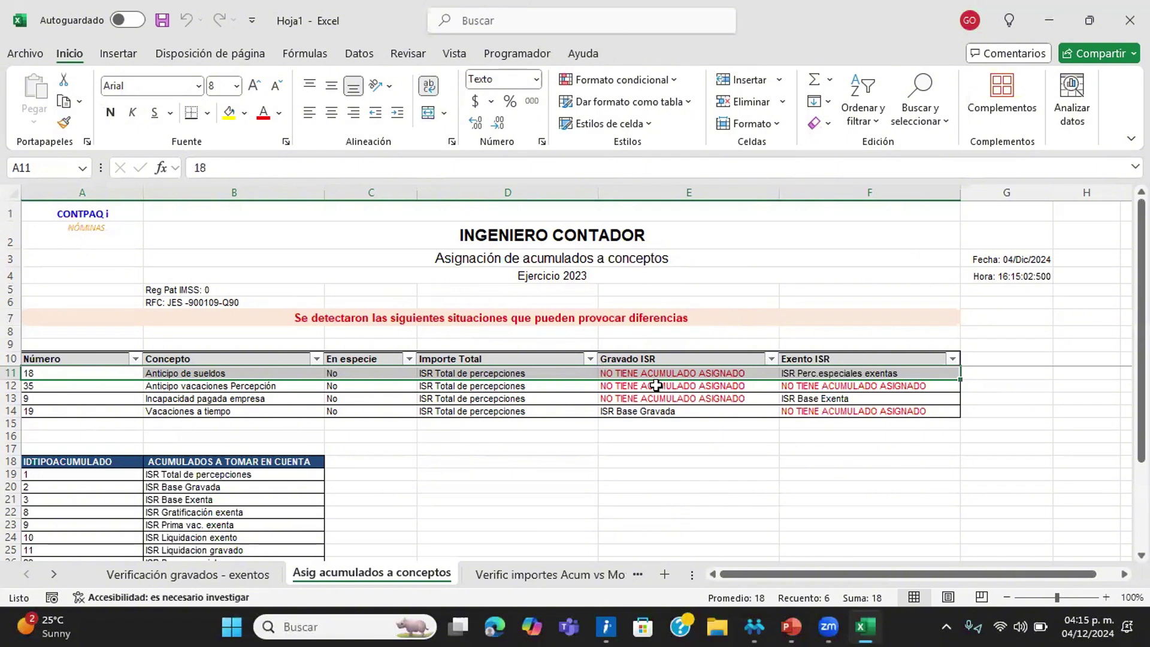
left_click(277, 397)
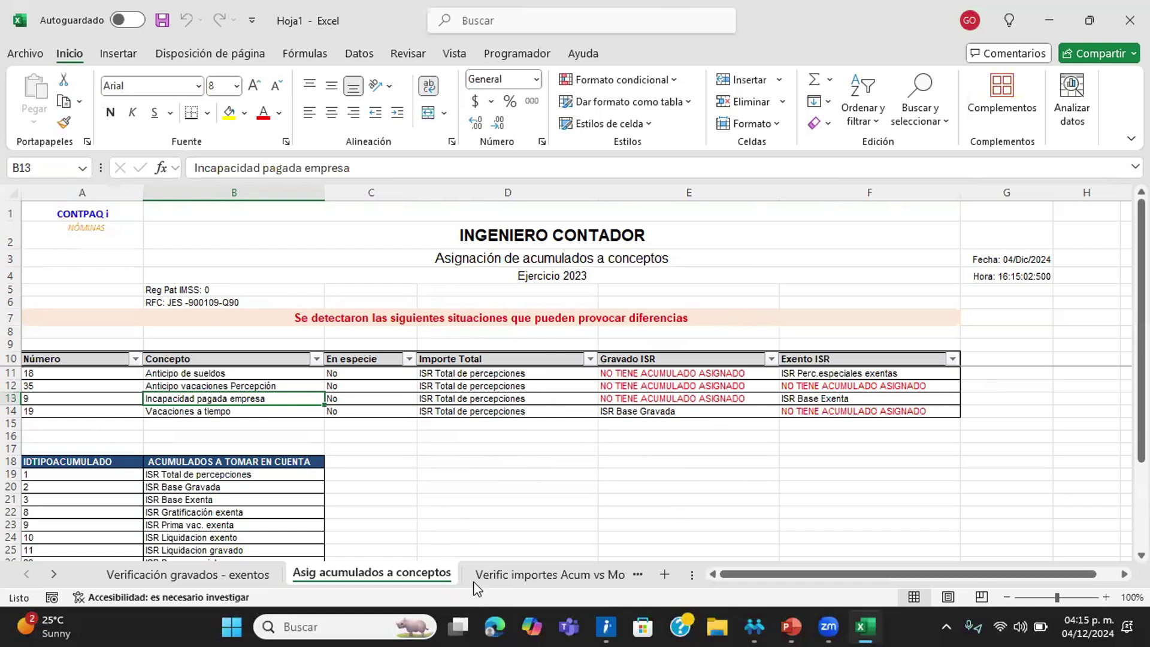
Step: Look through the Verific importes Acum vs Movtos and Ayuda sheets, then return to the Asig acumulados a conceptos sheet
left_click(761, 626)
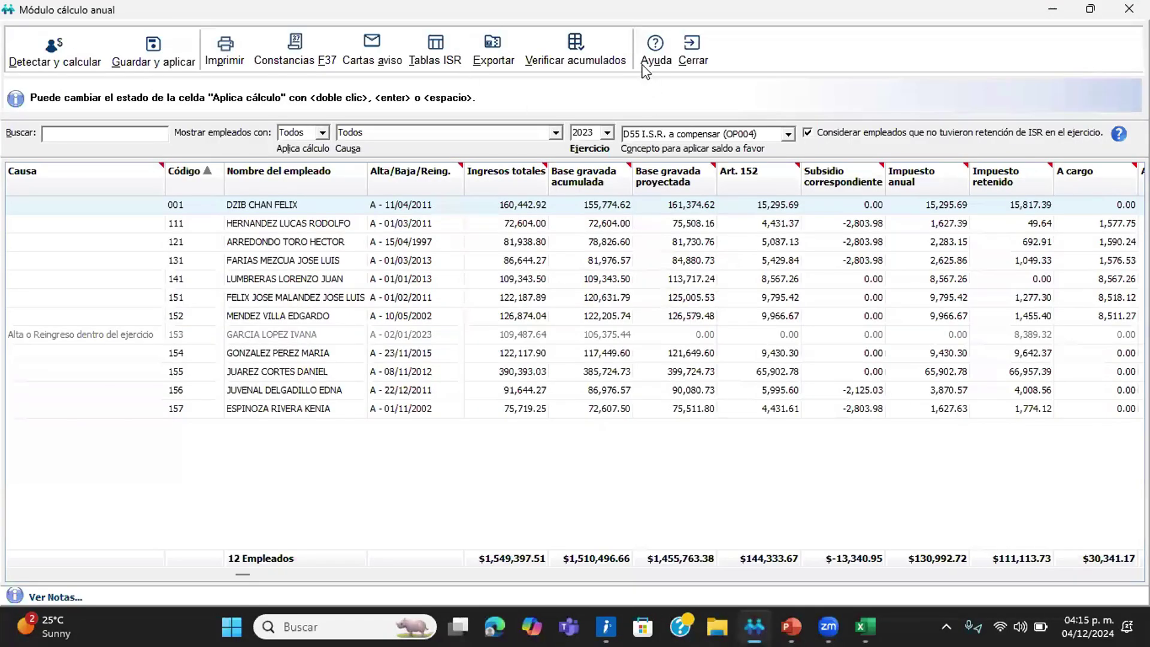
left_click(754, 627)
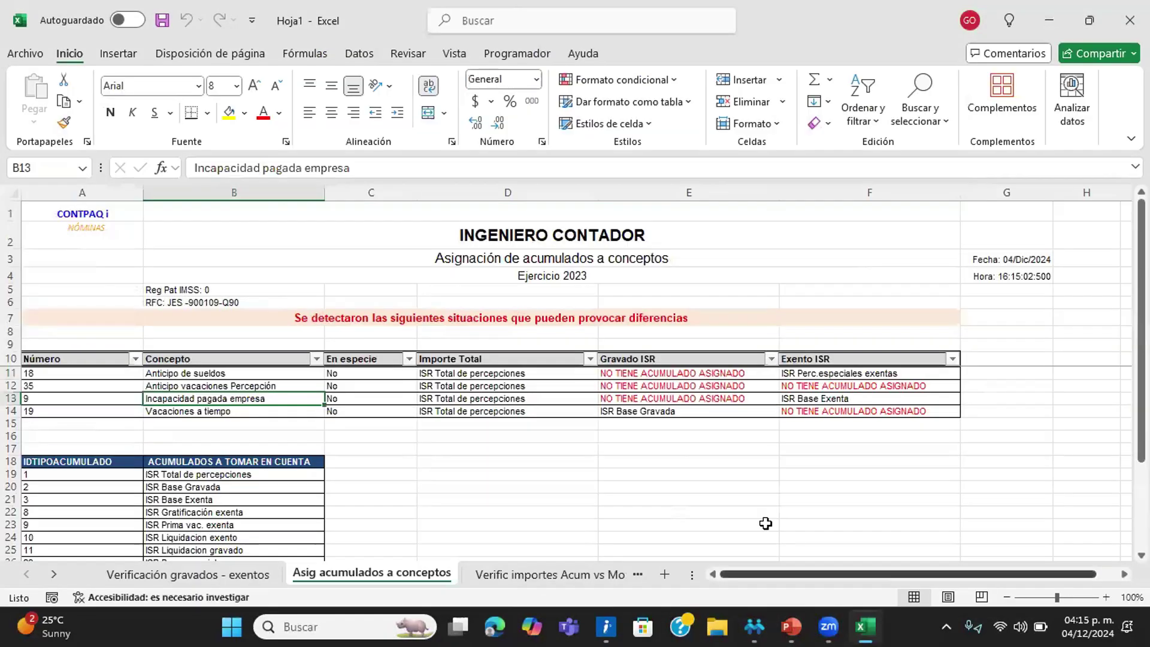
left_click(523, 589)
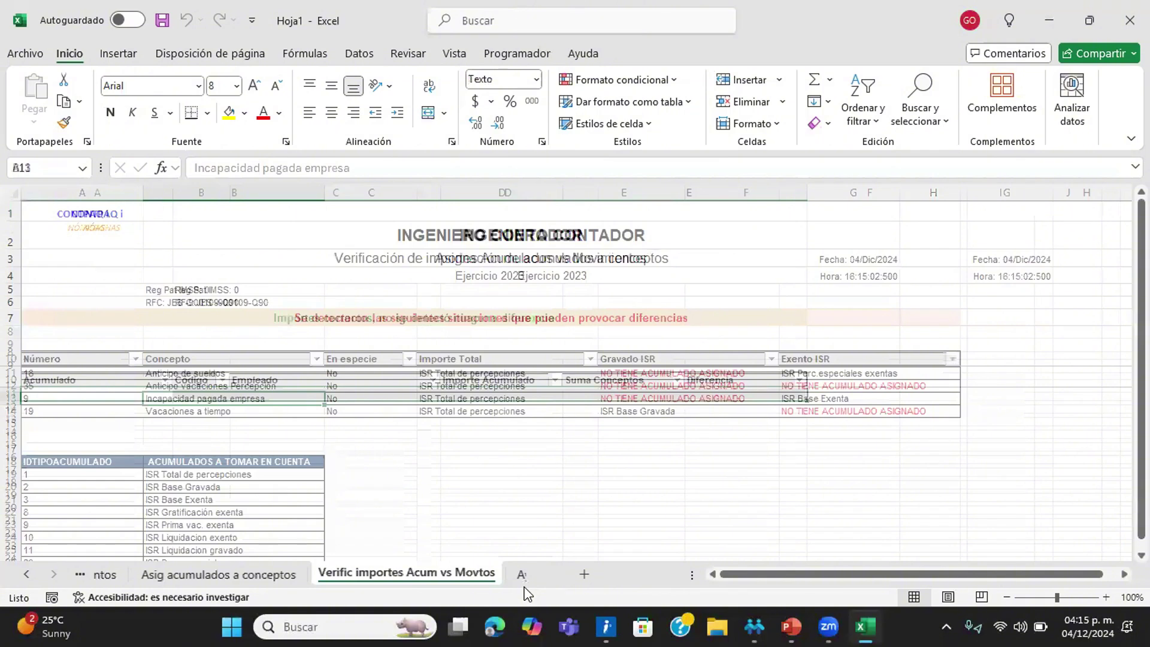
left_click(501, 576)
left_click(399, 573)
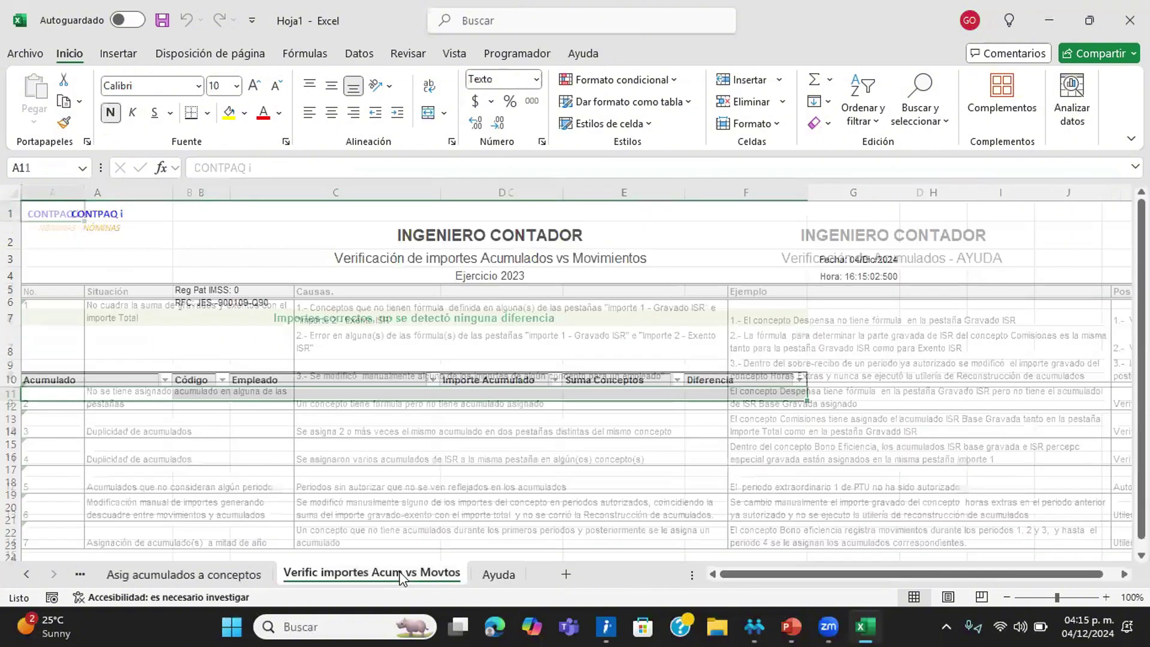
left_click(234, 574)
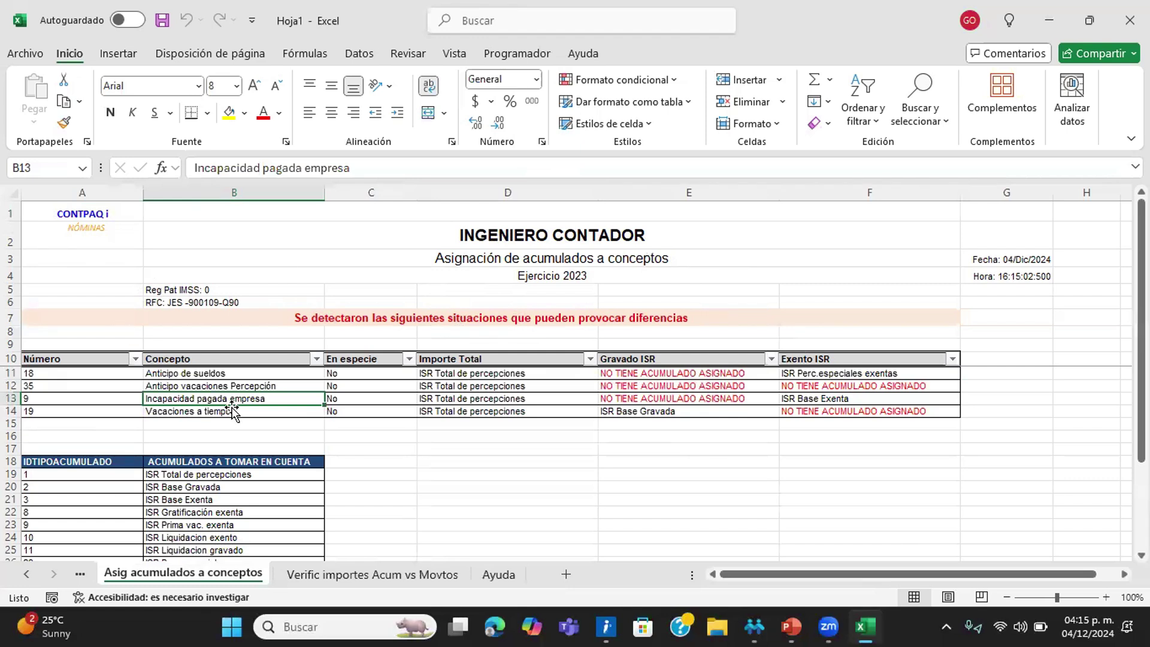
Step: Check the Exento ISR assignment of the Vacaciones a tiempo concept and close the accumulator verification workbook
left_click_drag(233, 410, 215, 423)
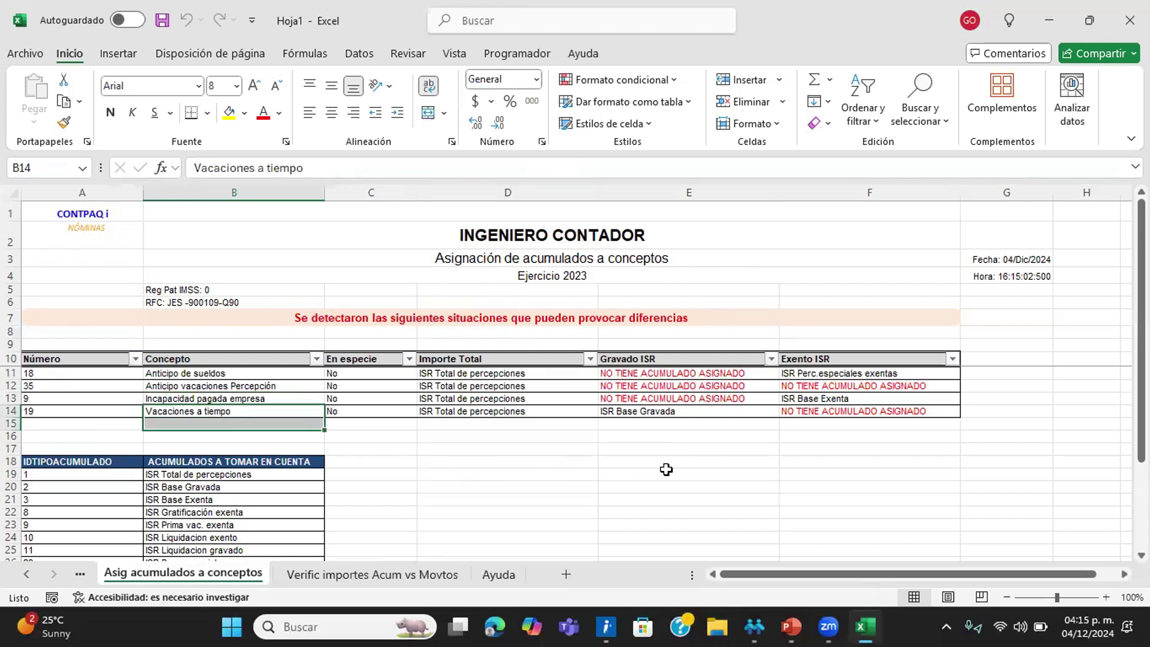
left_click(784, 423)
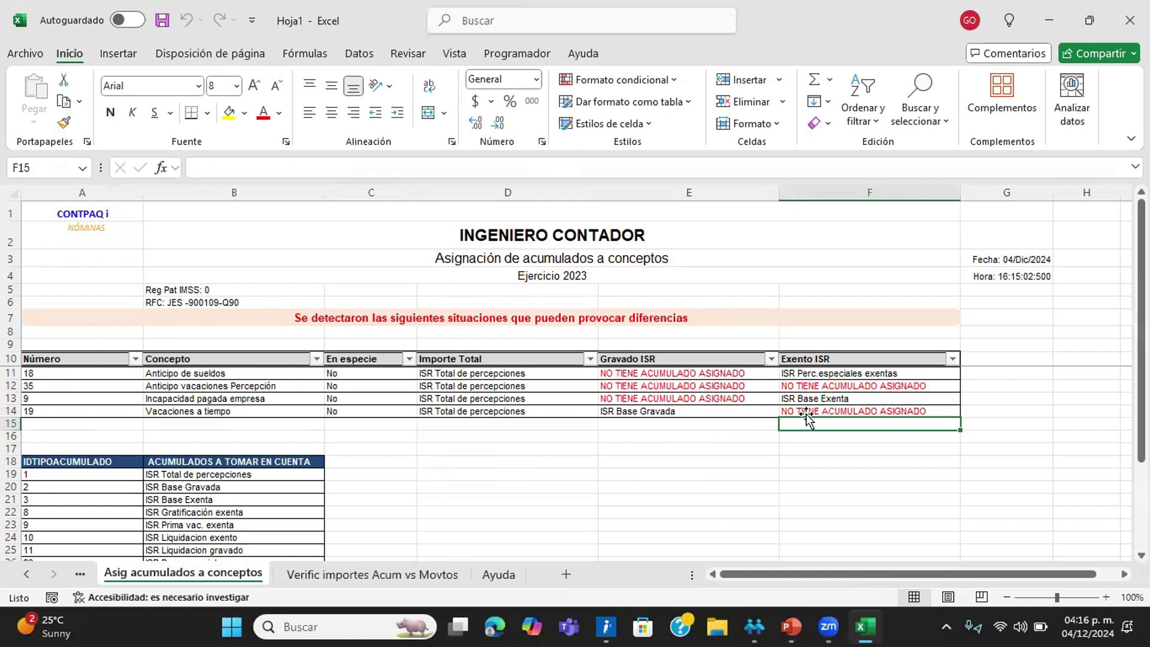
left_click(810, 409)
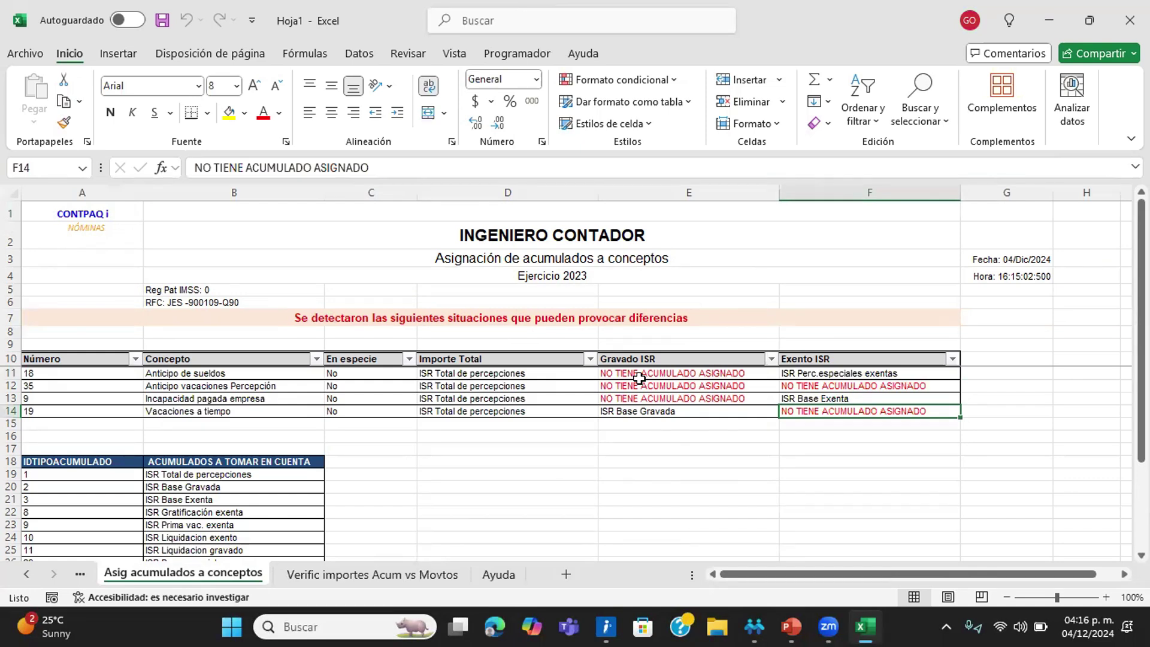
left_click(1130, 20)
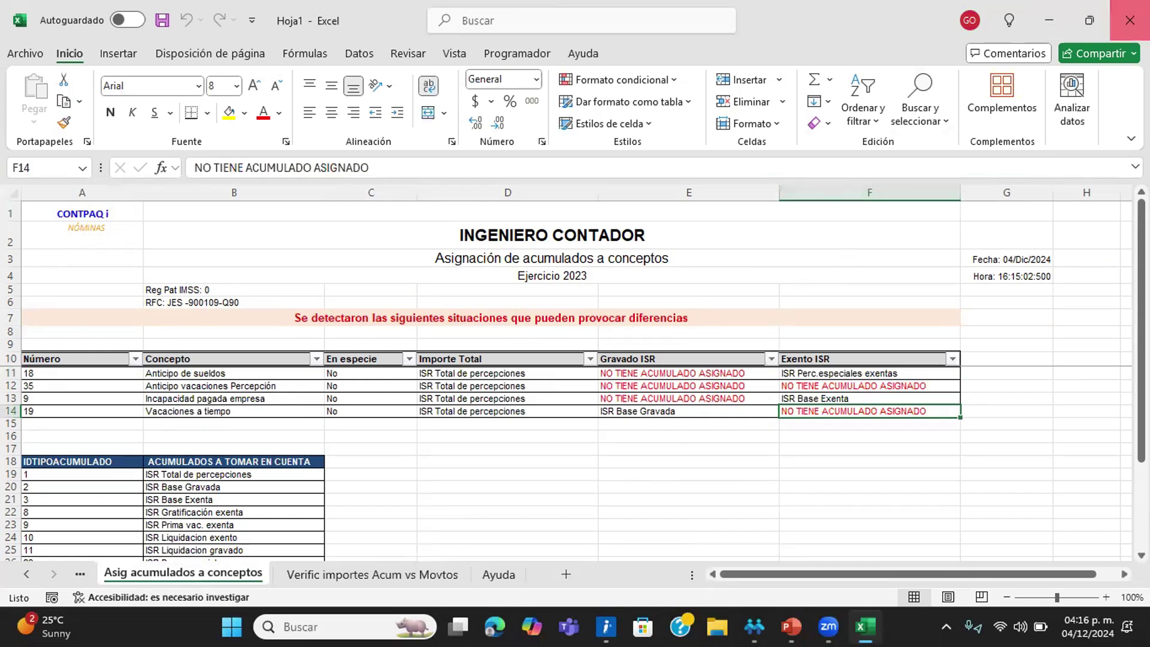
left_click(626, 401)
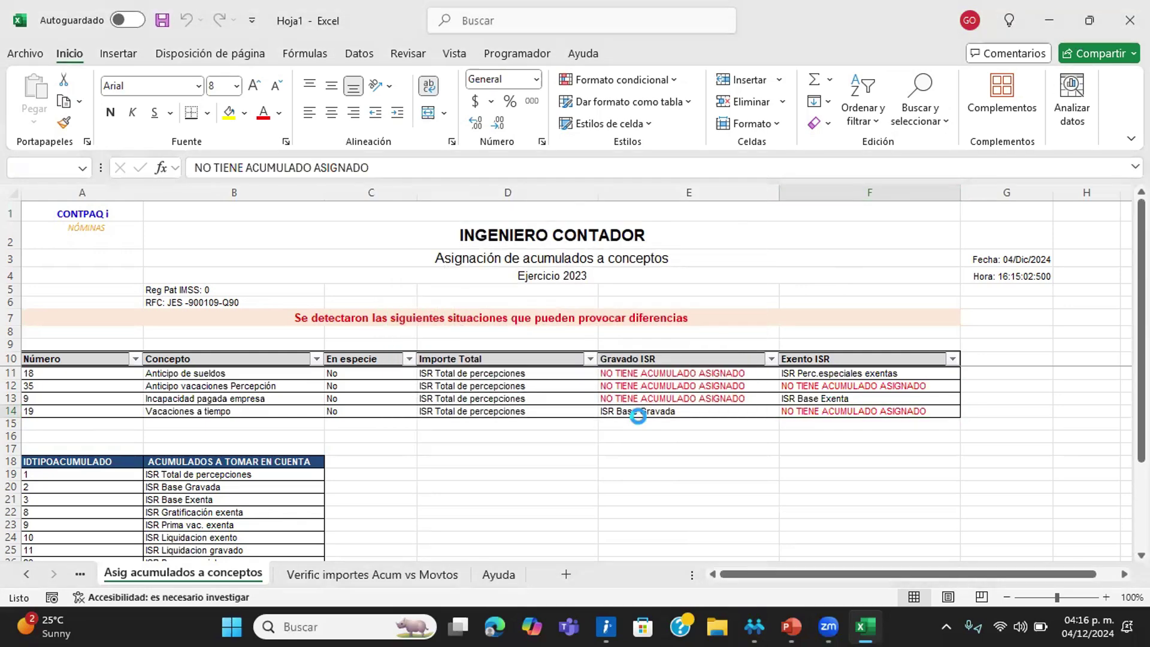
Step: Switch back to CONTPAQi Nóminas and reopen the annual calculation module
mouse_move(789, 626)
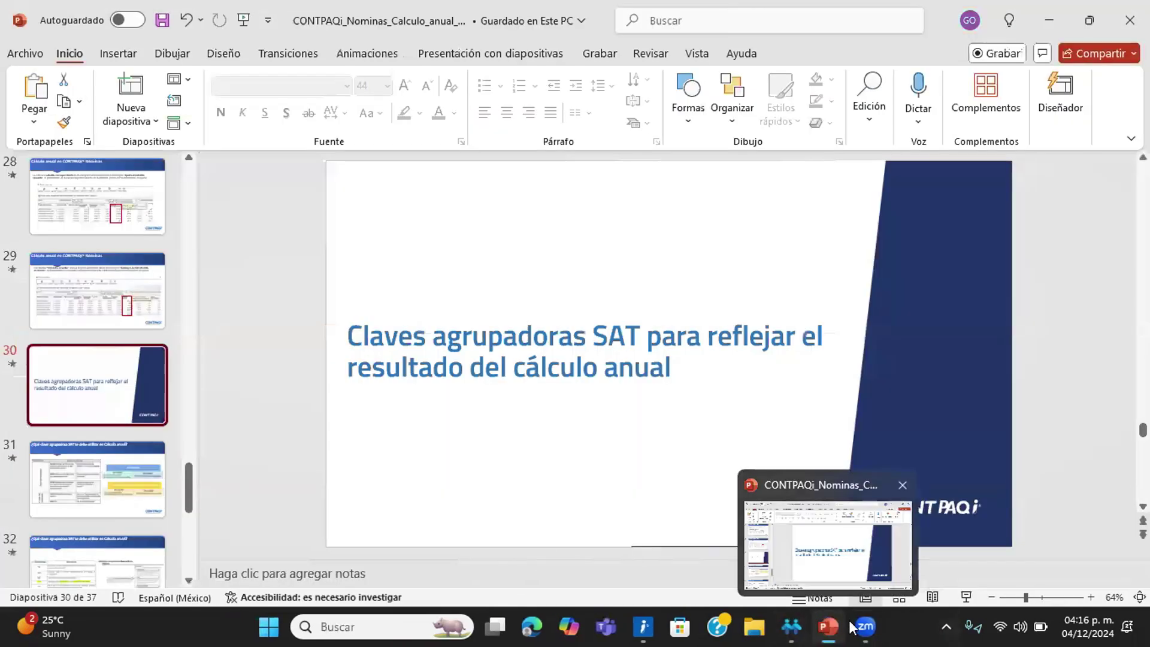
left_click(792, 627)
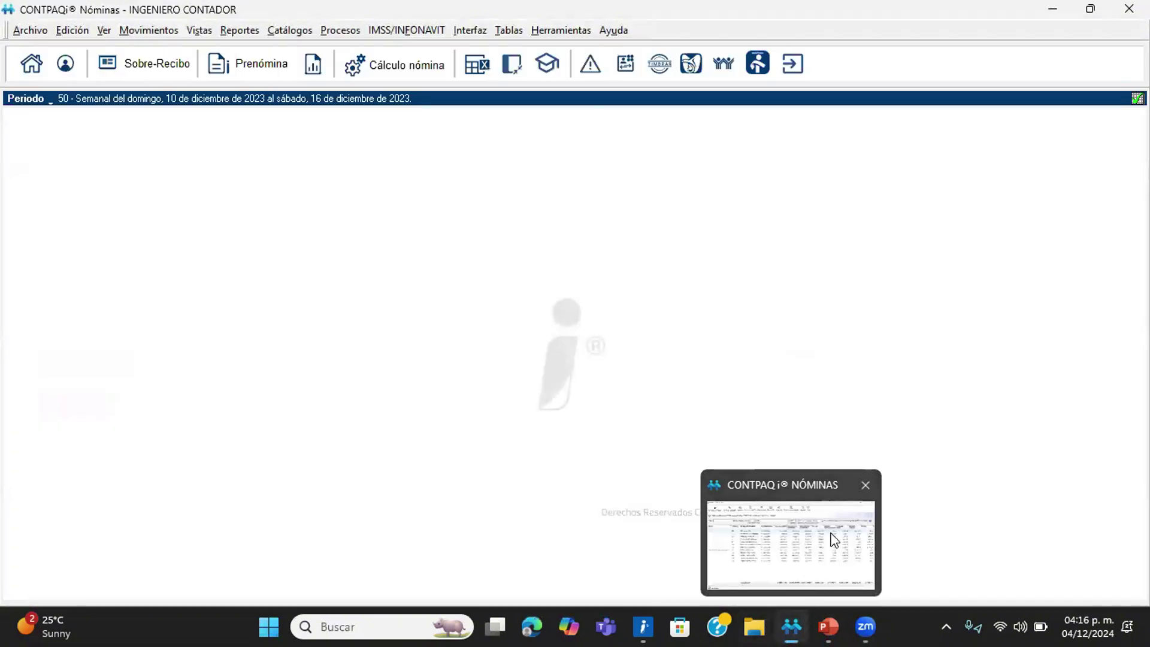
left_click(341, 30)
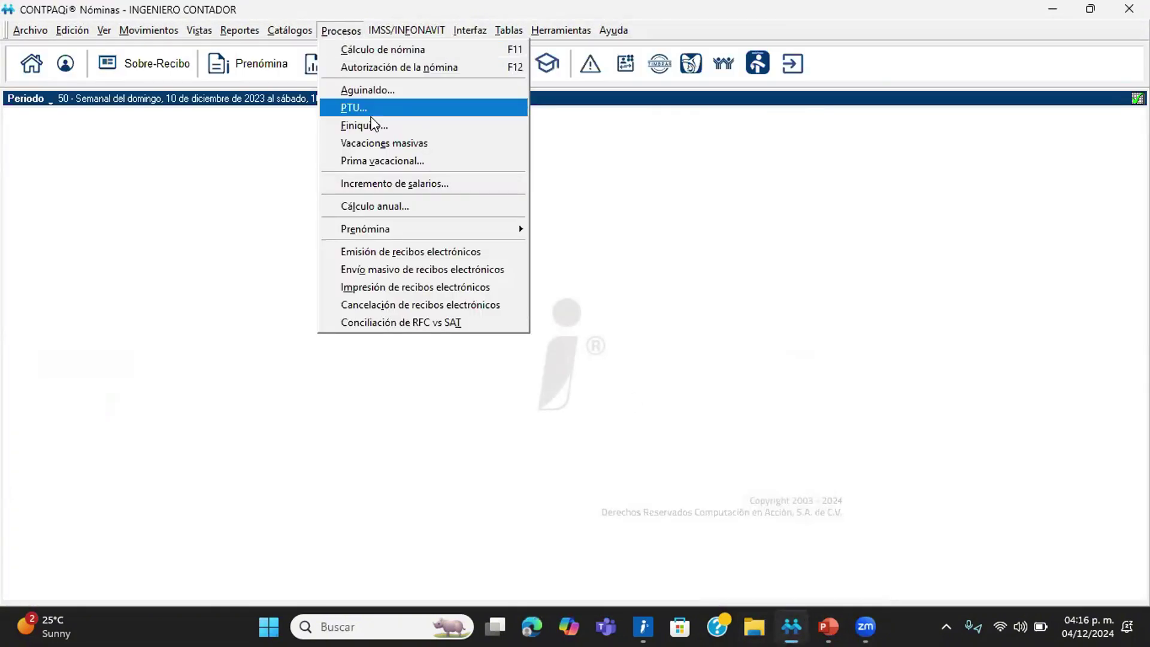
left_click(400, 208)
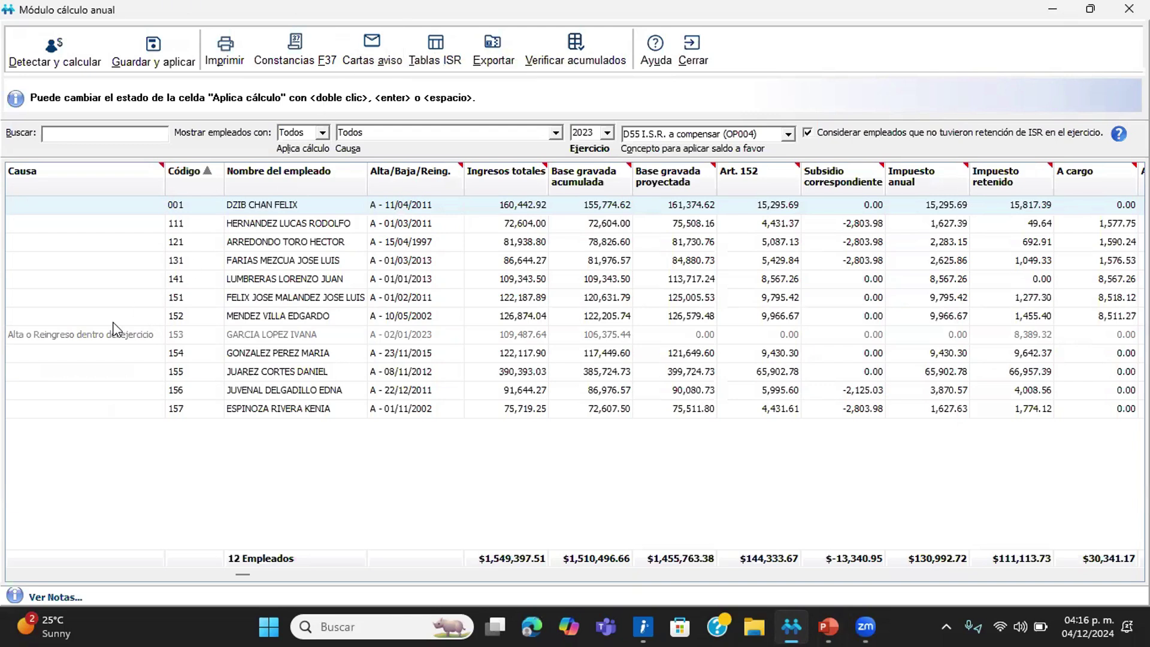
Step: Run the Cartas aviso report for the employee marked Alta o Reingreso dentro del ejercicio, with JALISCO as the place of issue
left_click(69, 333)
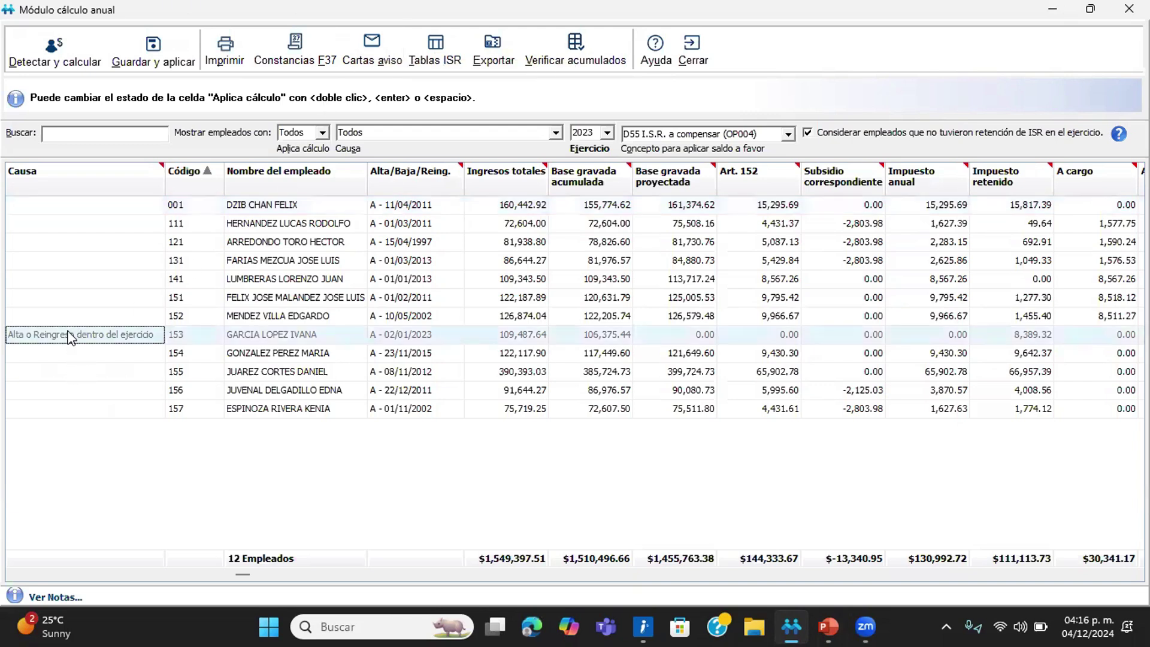
left_click(374, 57)
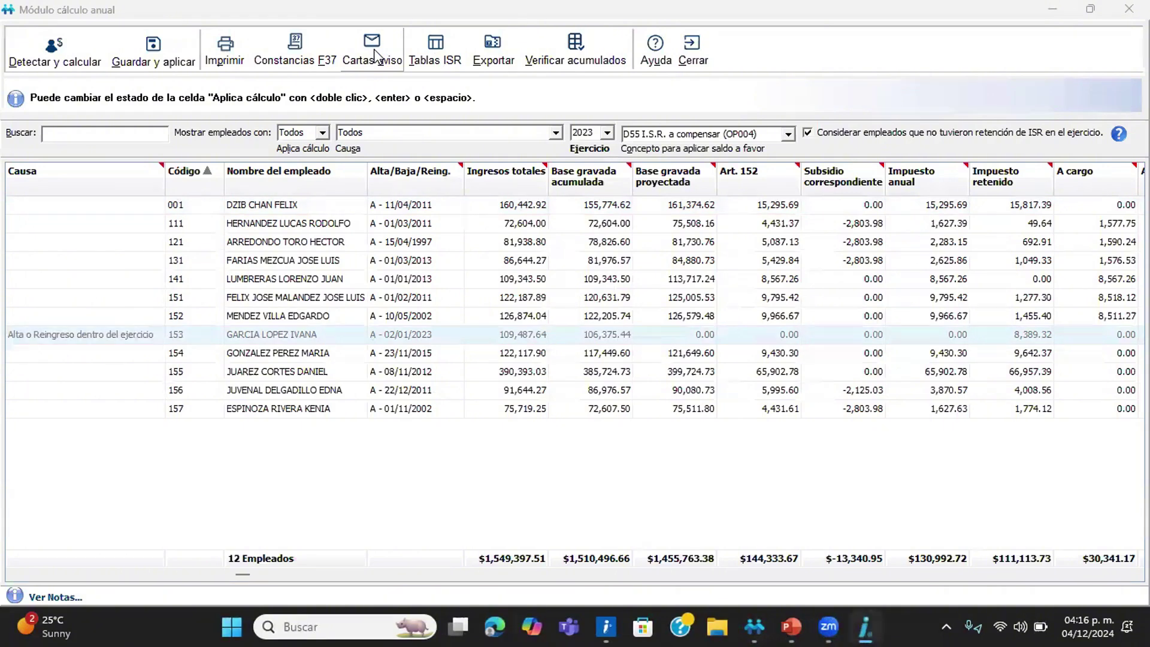
left_click(869, 627)
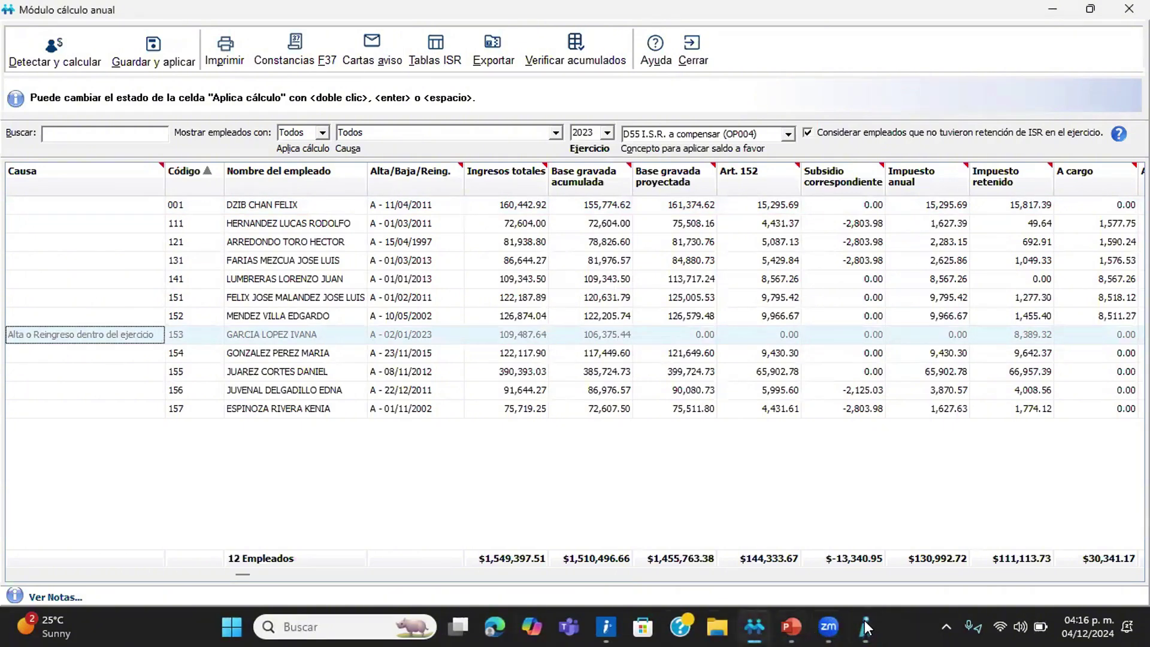
left_click(865, 626)
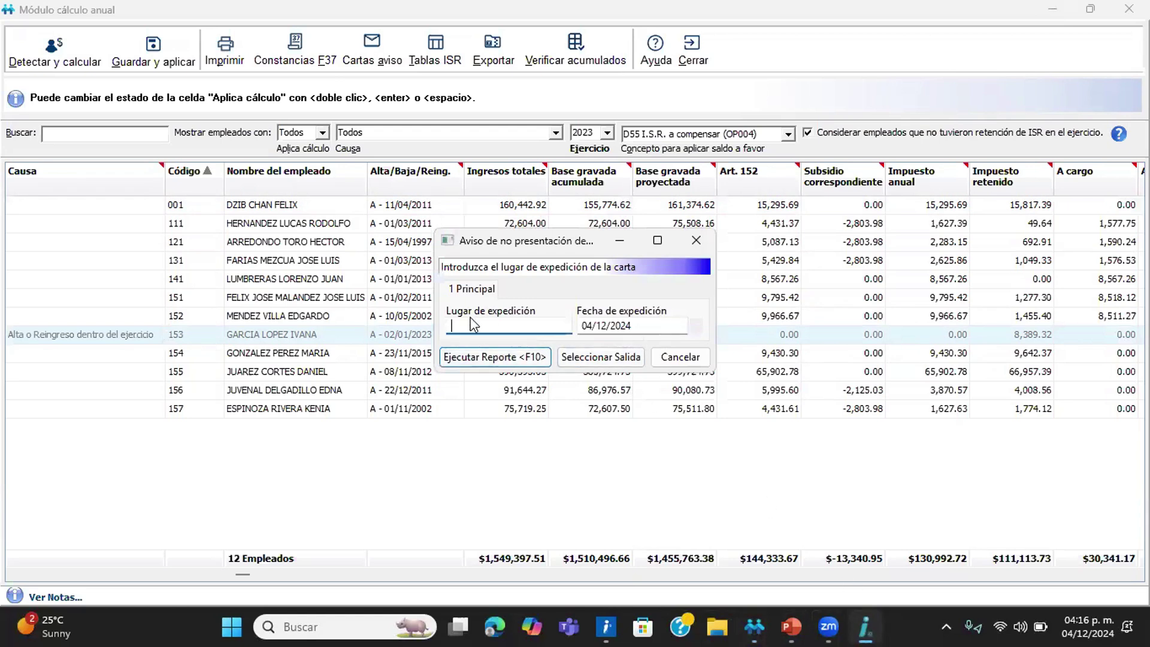
type("JH")
type("CO")
left_click(472, 359)
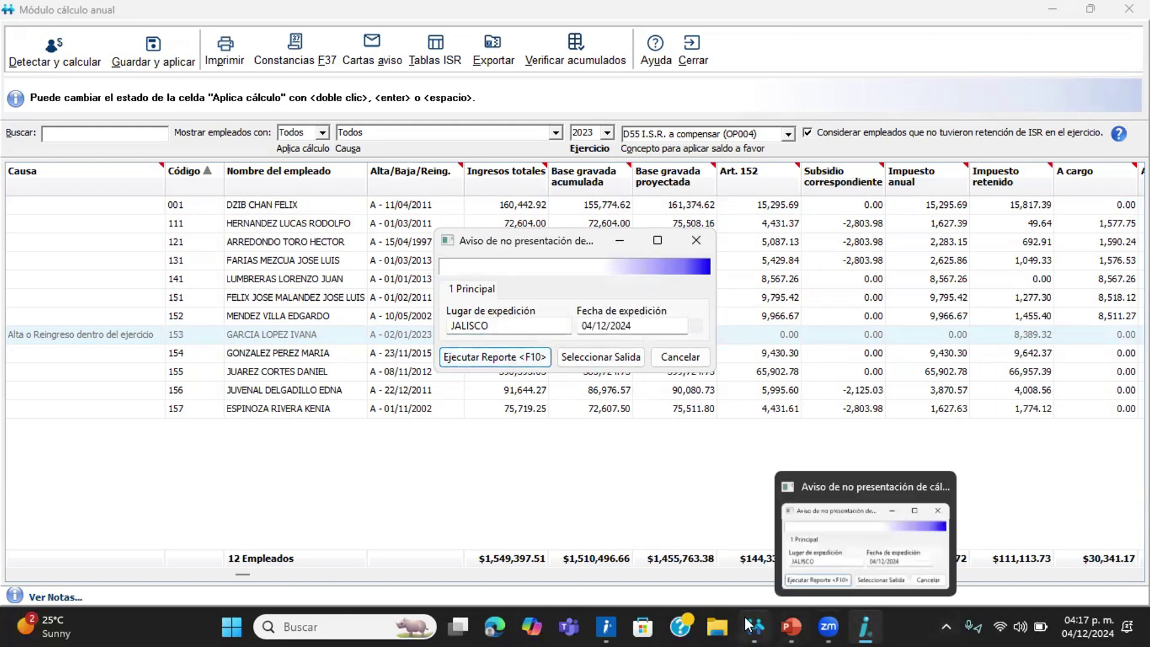
Step: Set the notice letter's output to a PDF file, run the report again and close its dialog
mouse_move(758, 626)
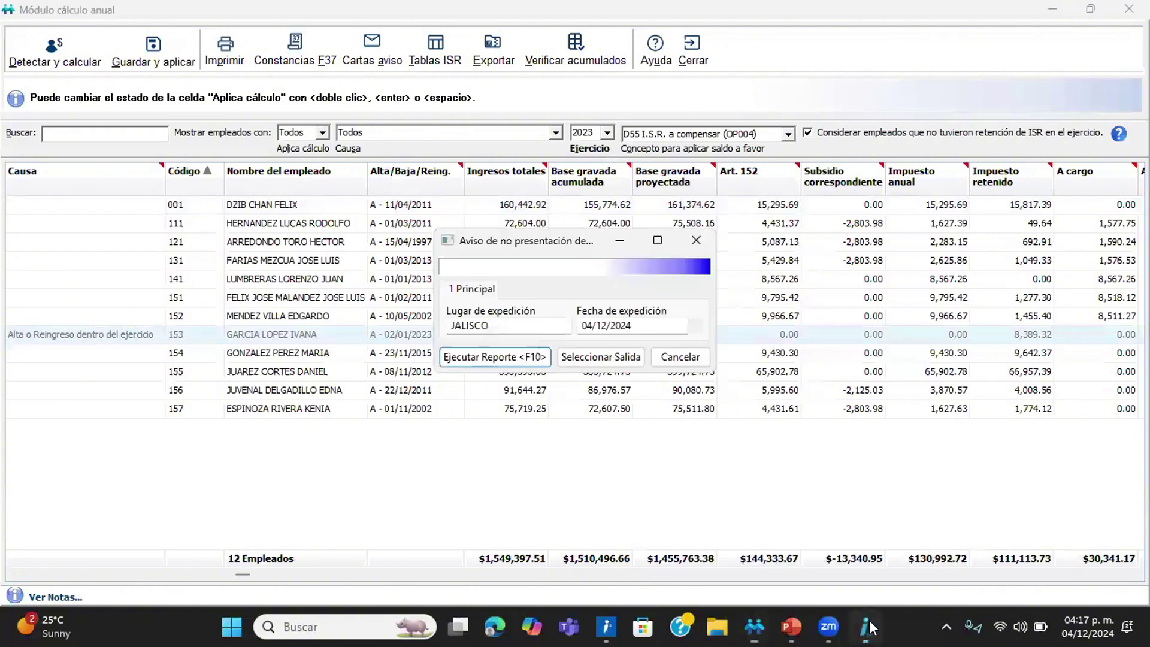
left_click(593, 359)
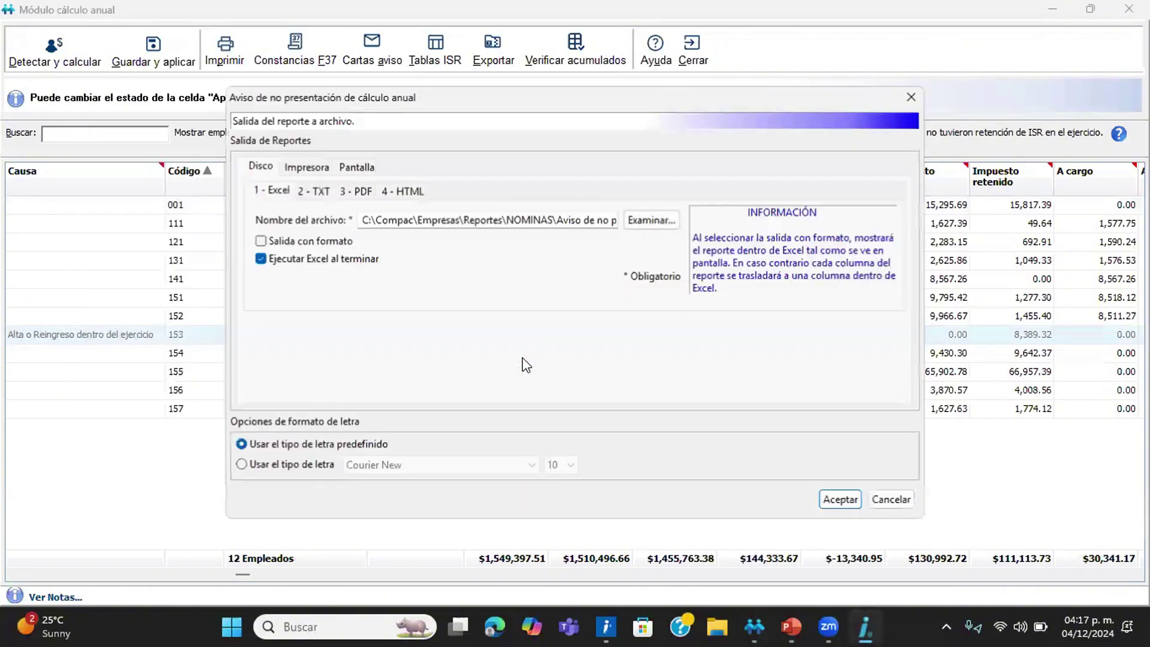
left_click(355, 190)
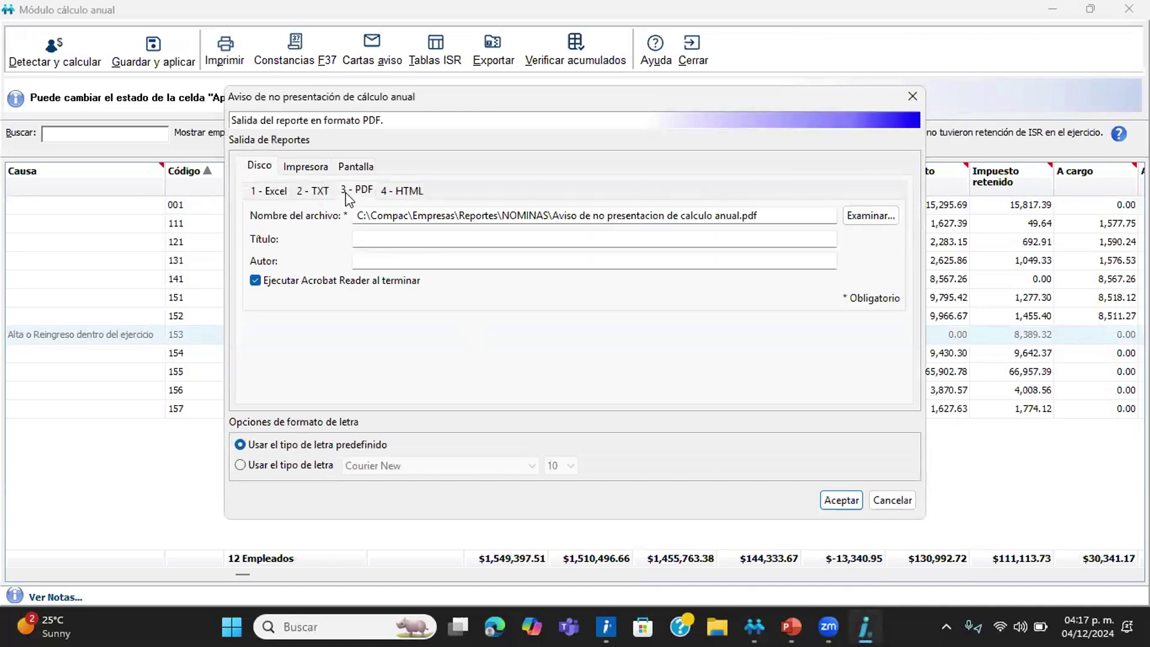
left_click(841, 501)
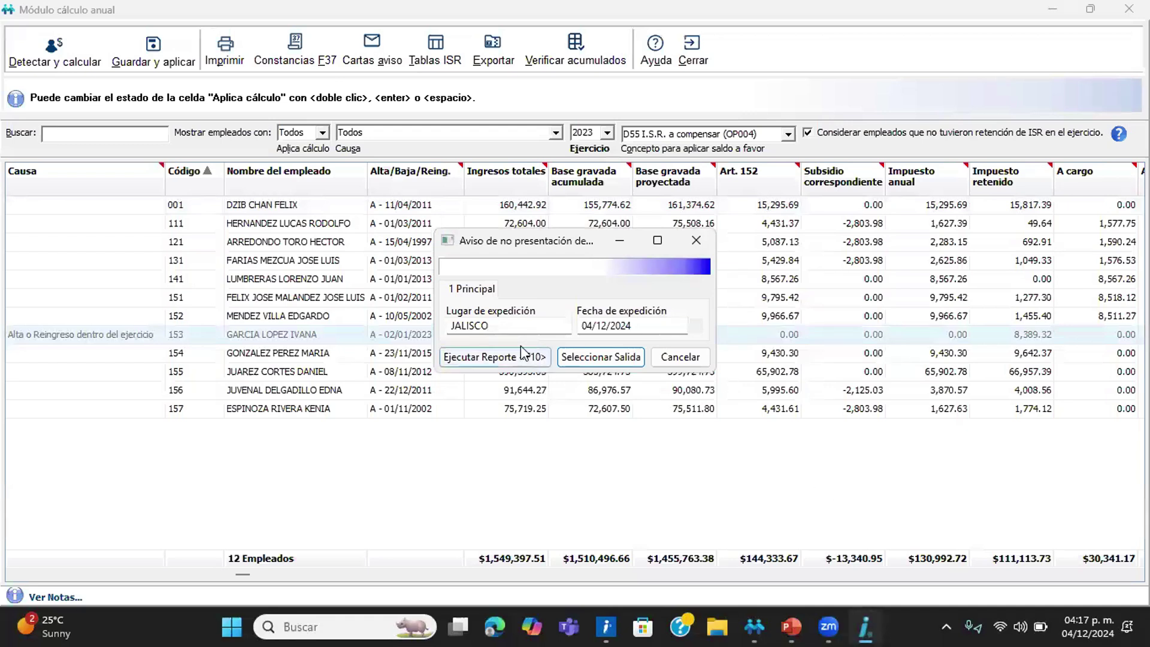
left_click(525, 357)
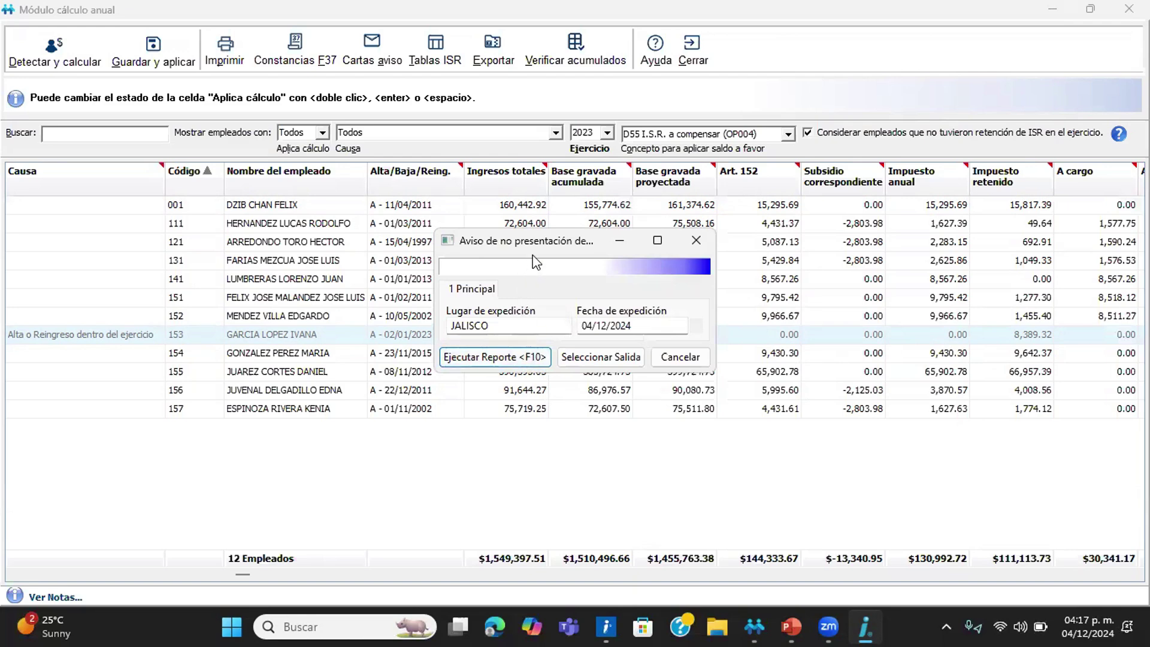
left_click(695, 237)
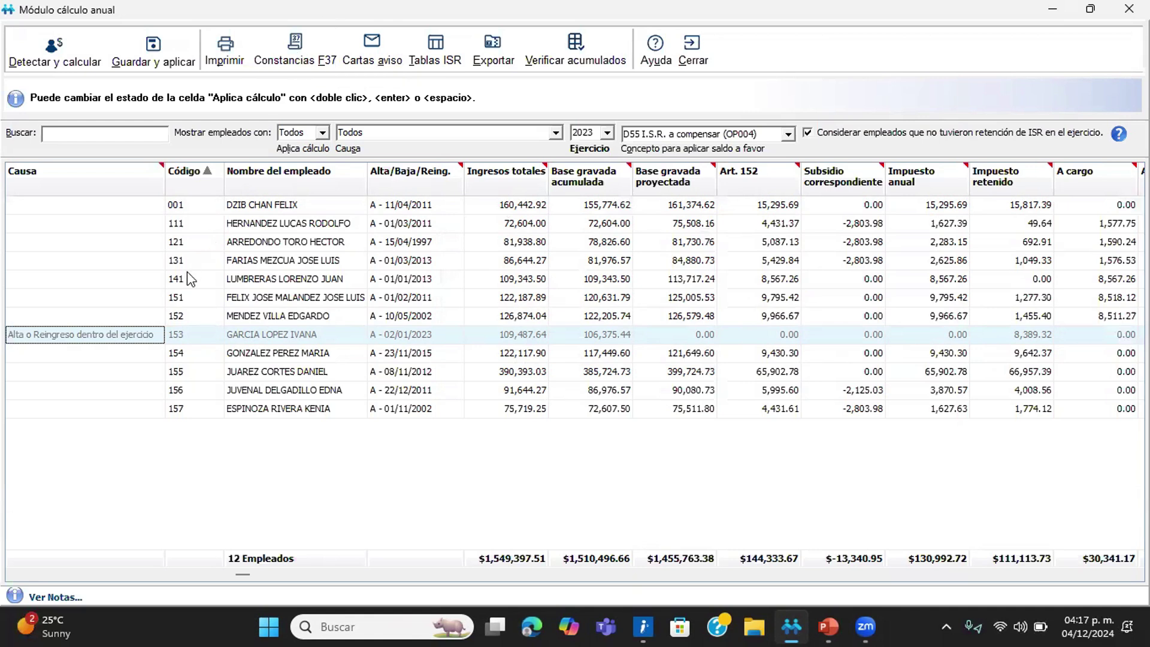
Step: Try to generate the Constancias F37 report for the first employee with federal entity number 14, and check the Excel output
left_click(129, 206)
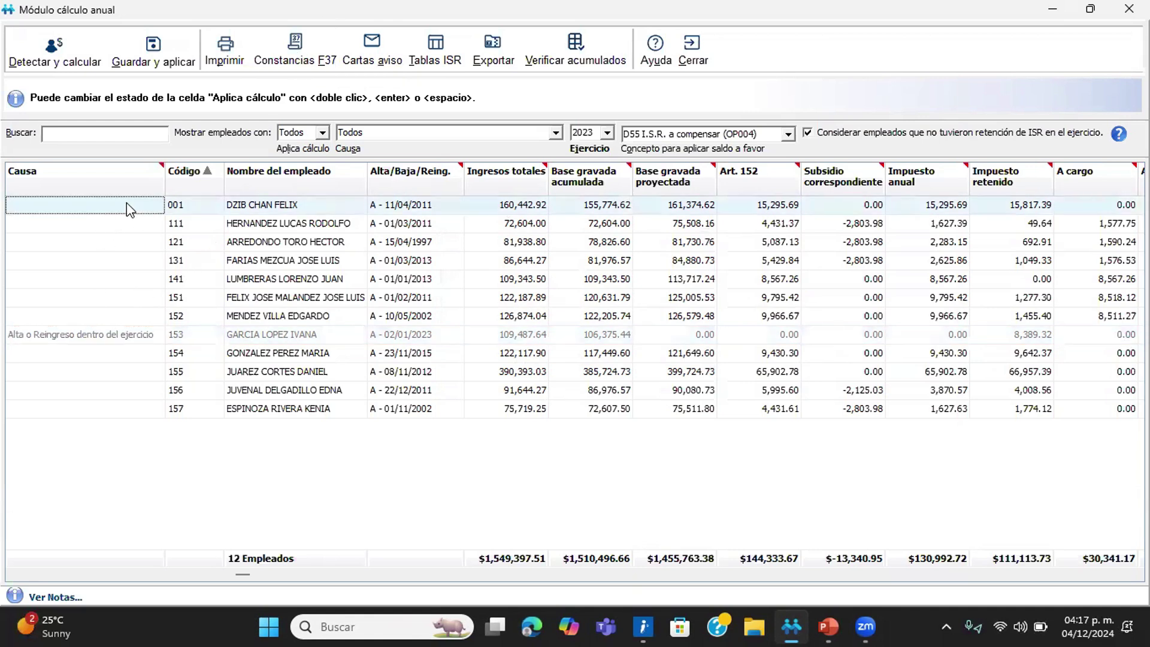
left_click(279, 52)
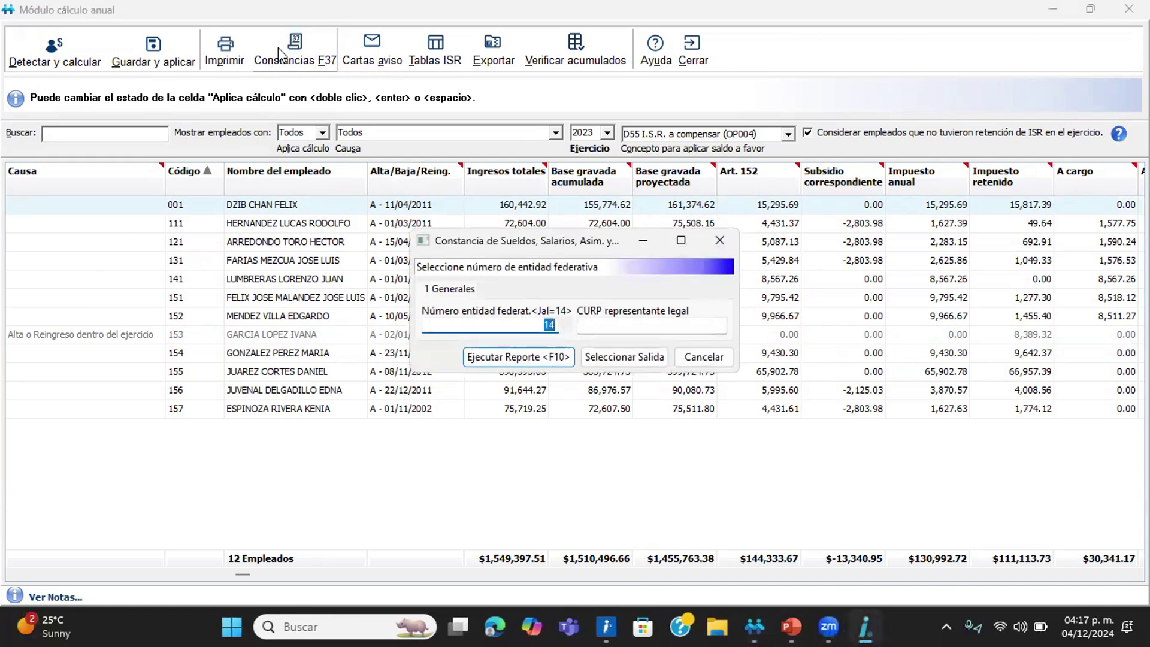
left_click(522, 357)
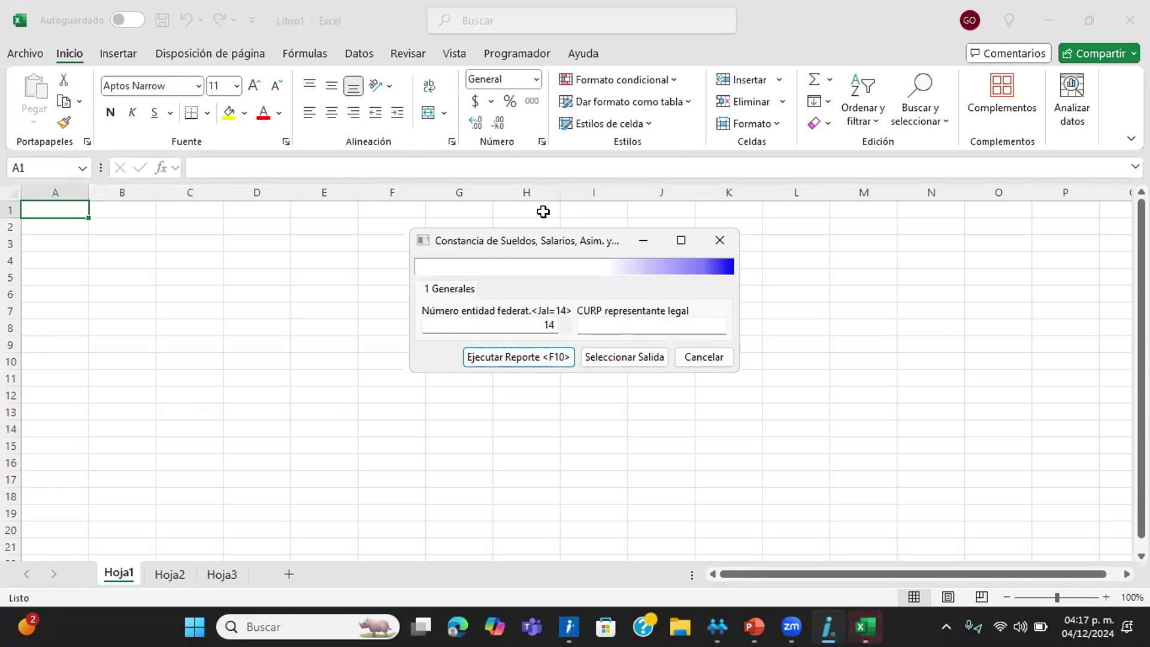
left_click(643, 240)
left_click(879, 626)
left_click(882, 626)
left_click(291, 274)
Step: Try running the salary certificate report again with entity 14, then minimize Excel and close the report dialog
left_click(828, 626)
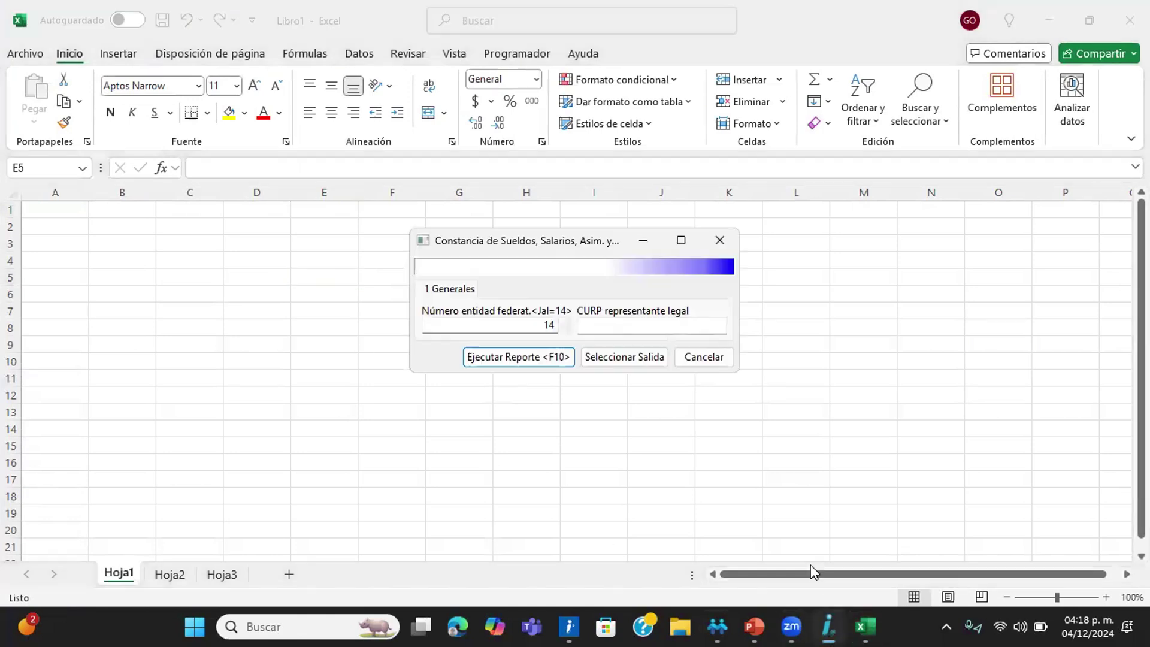
left_click(536, 363)
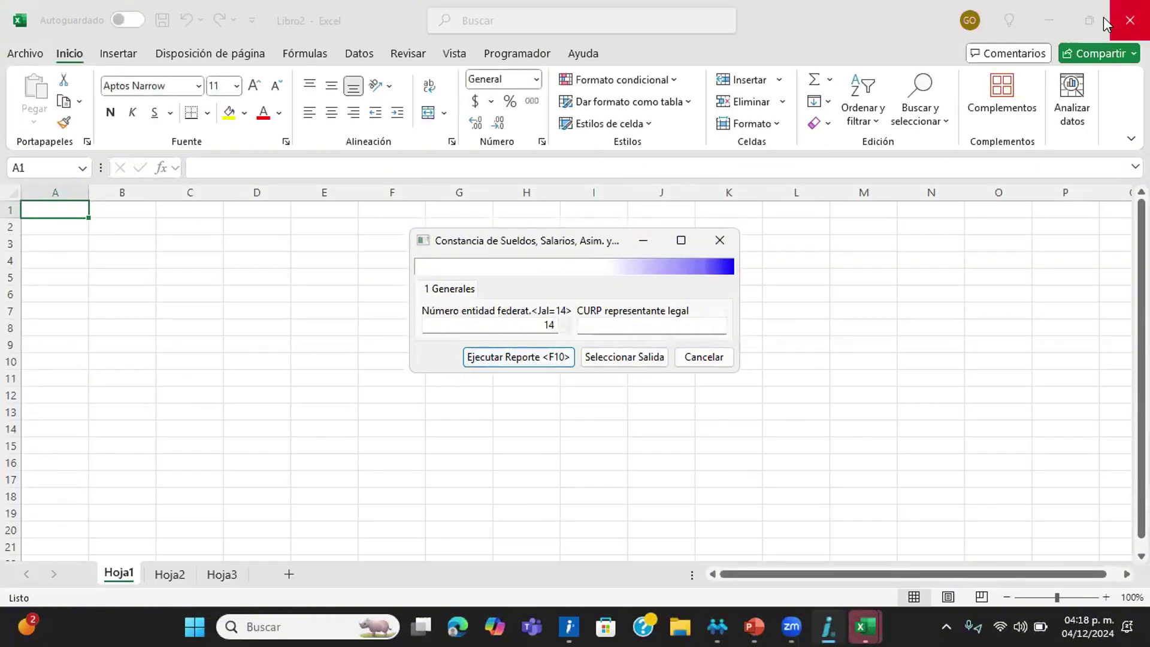
left_click(1056, 15)
left_click(1053, 15)
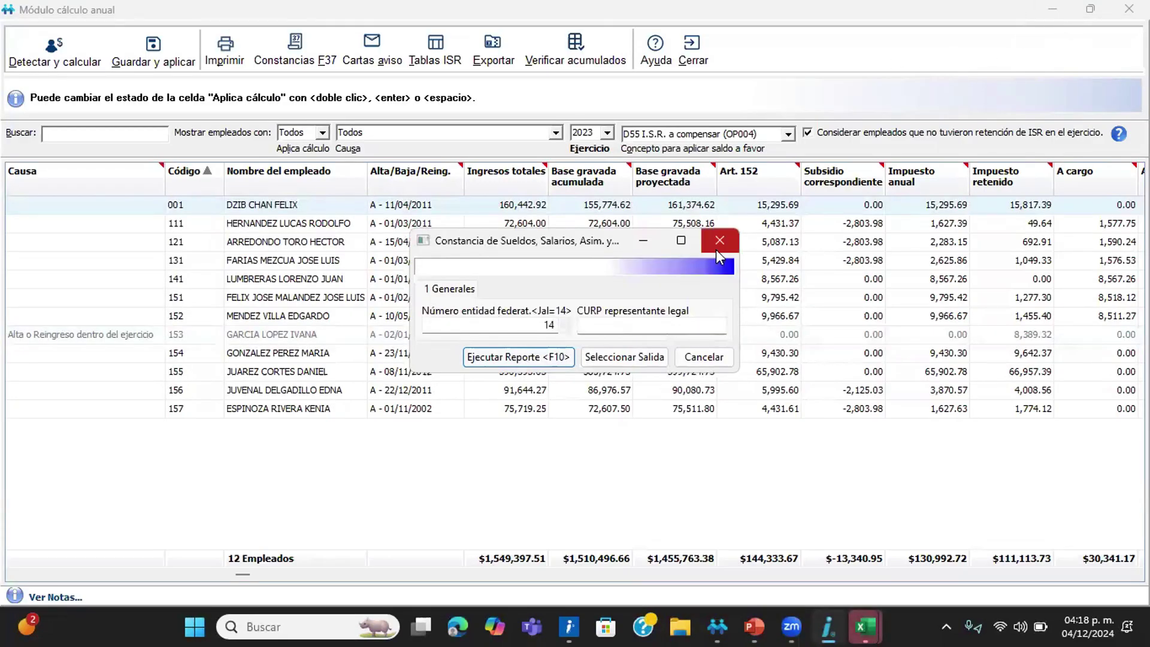
left_click(717, 250)
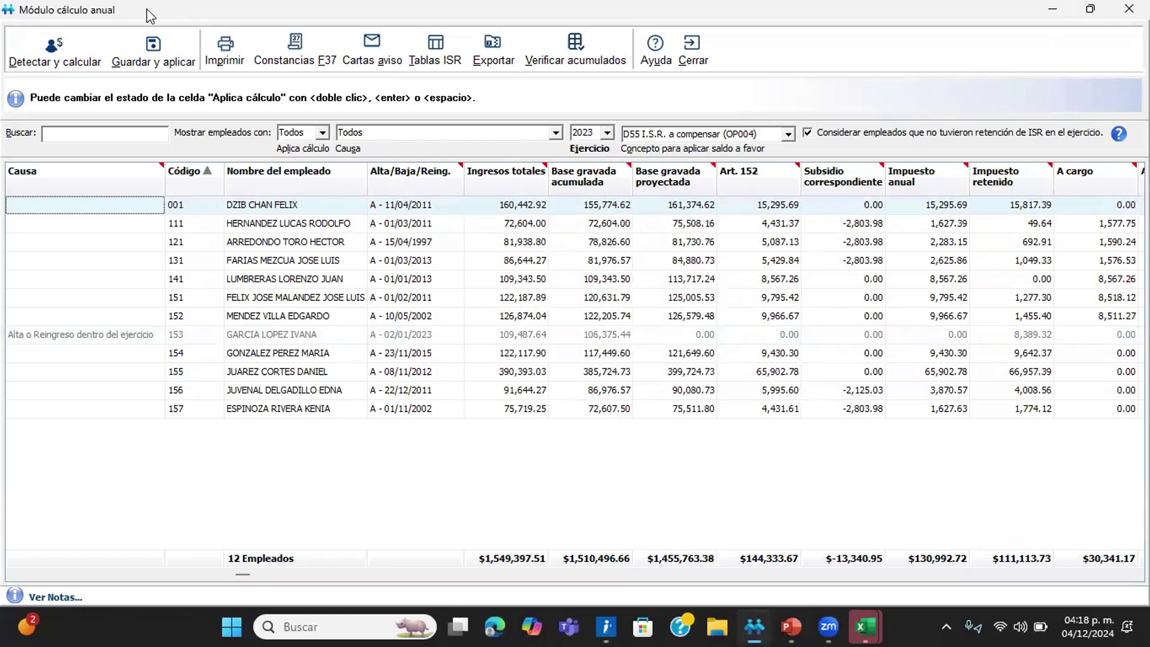
Step: Save and apply the annual calculation, and calculate the active period for Los que faltan de calcular
left_click(154, 50)
left_click(545, 371)
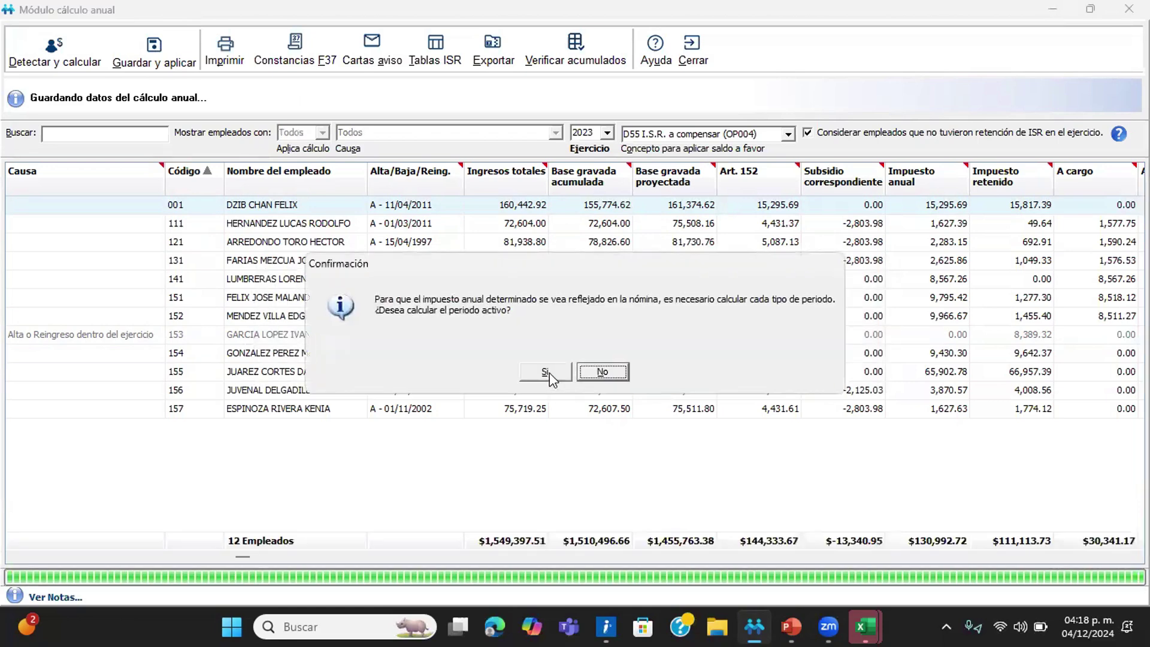
left_click(546, 372)
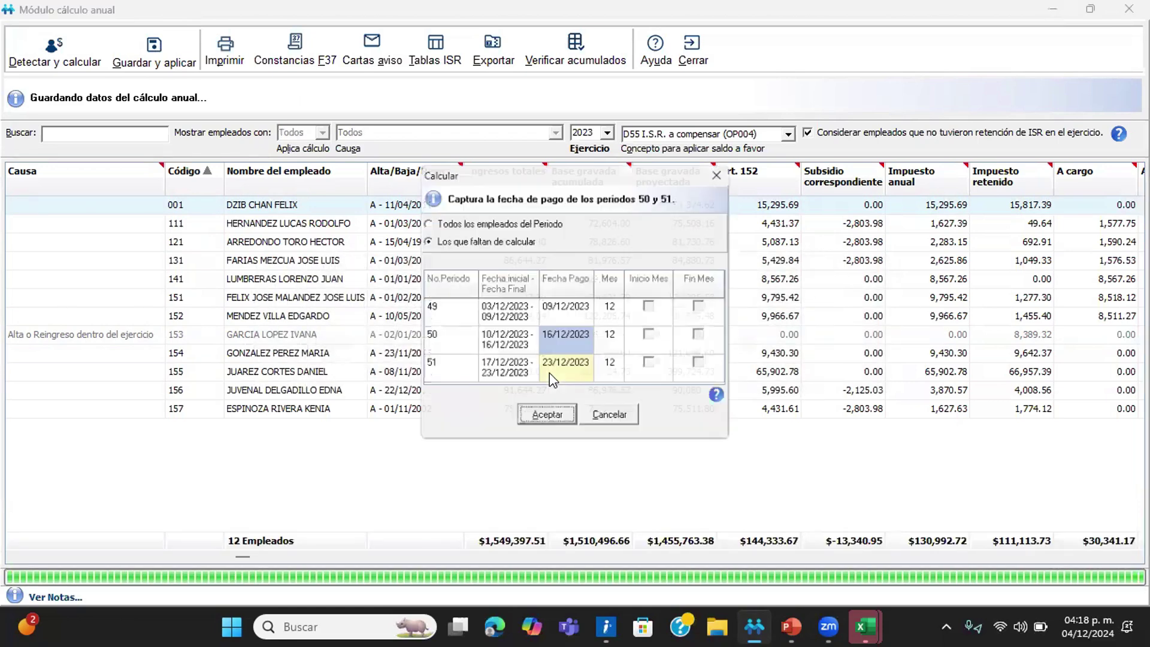
left_click(546, 419)
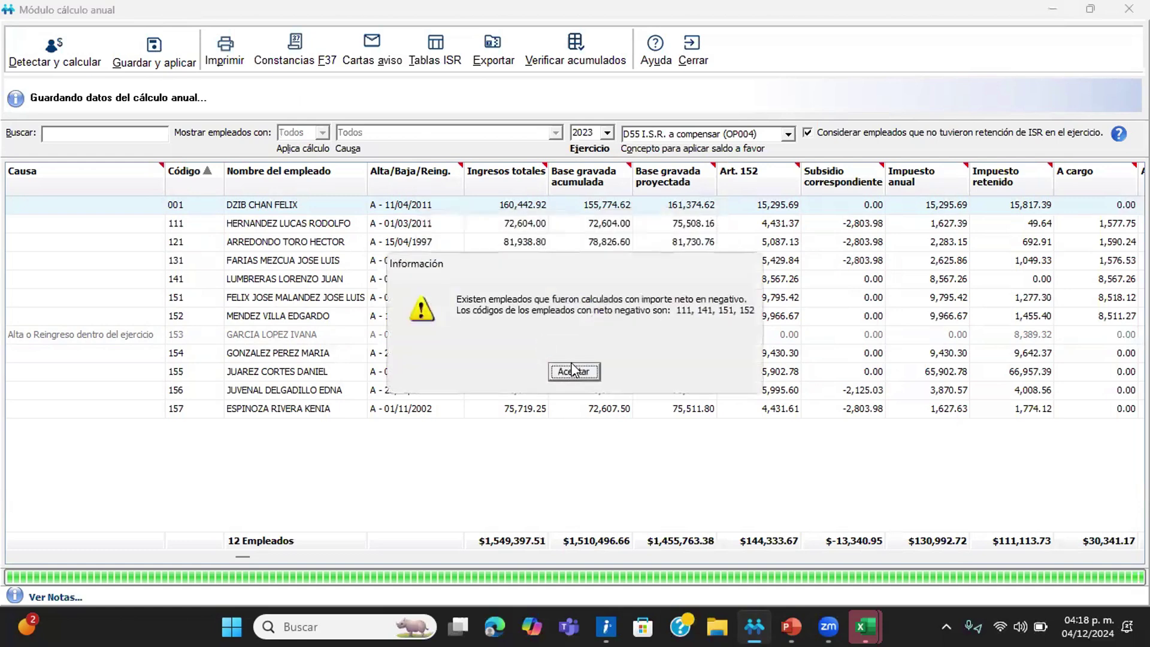
left_click(564, 372)
left_click(566, 371)
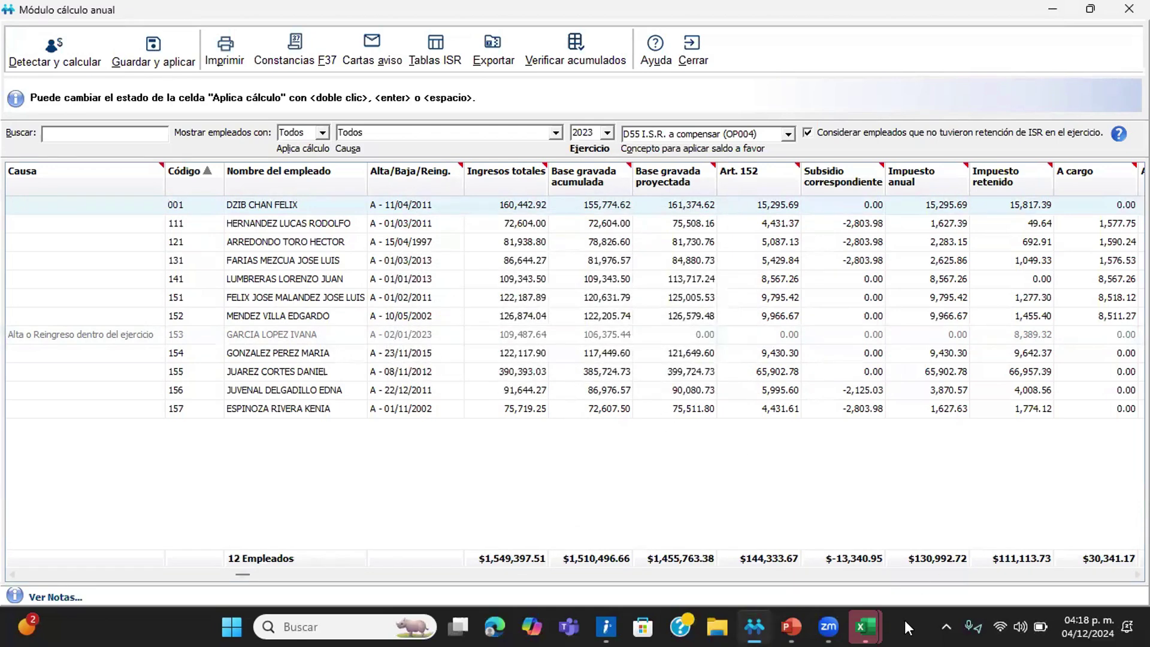
Step: Close the remaining Excel windows left open by the previous report attempts
left_click(865, 626)
left_click(1128, 17)
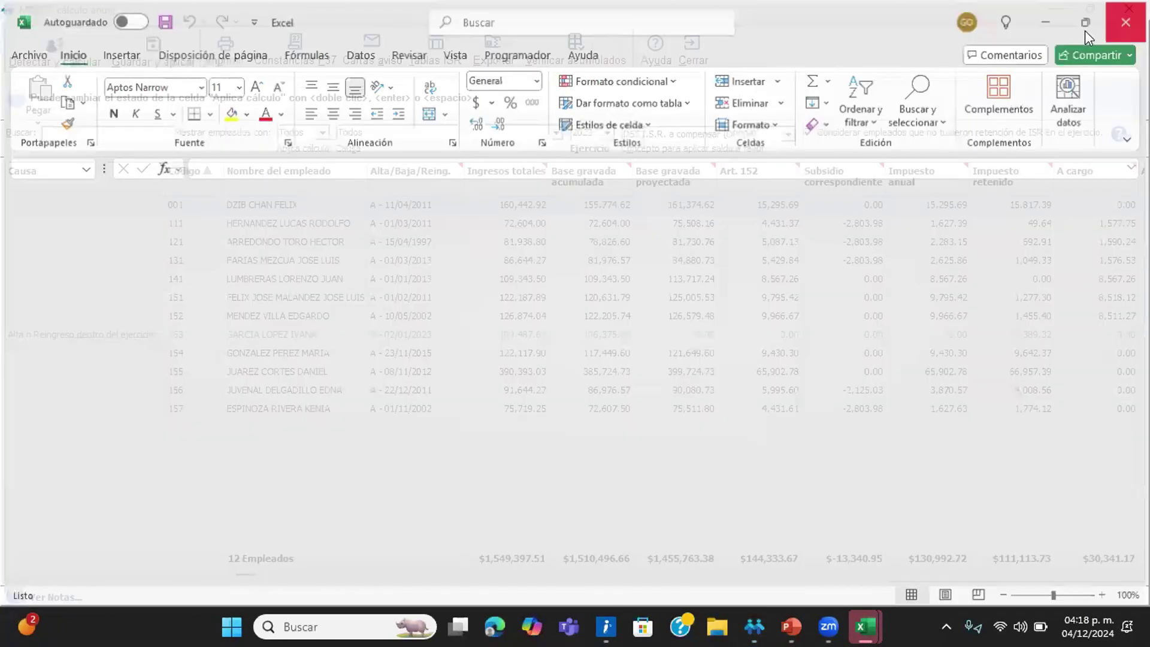
left_click(878, 616)
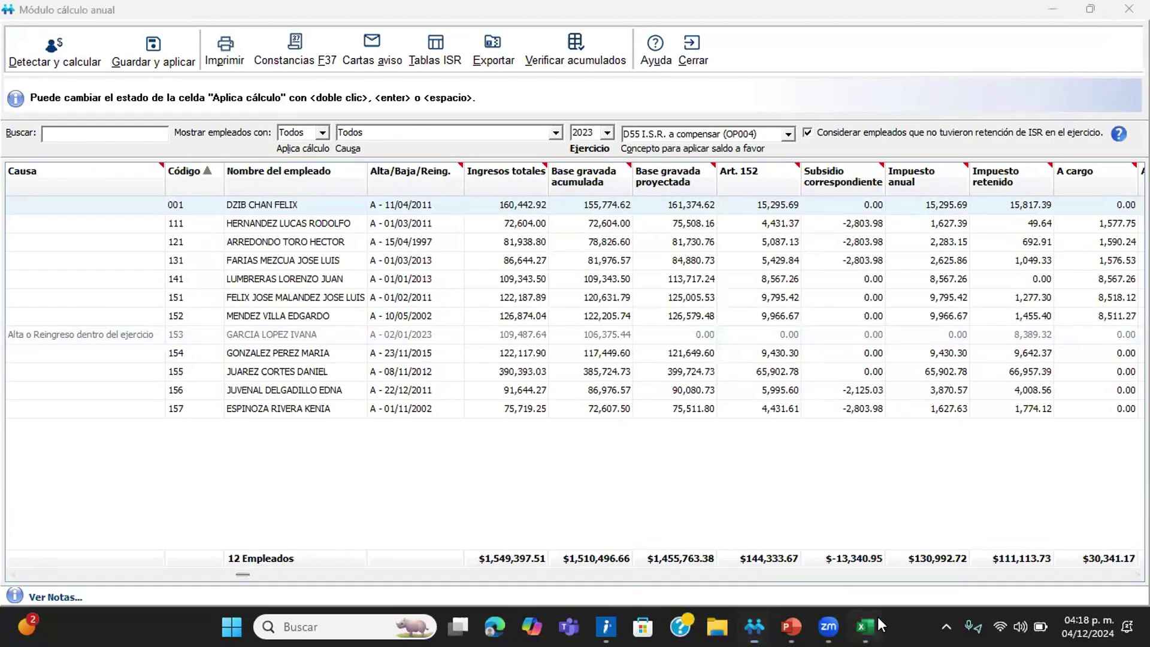
left_click(1130, 20)
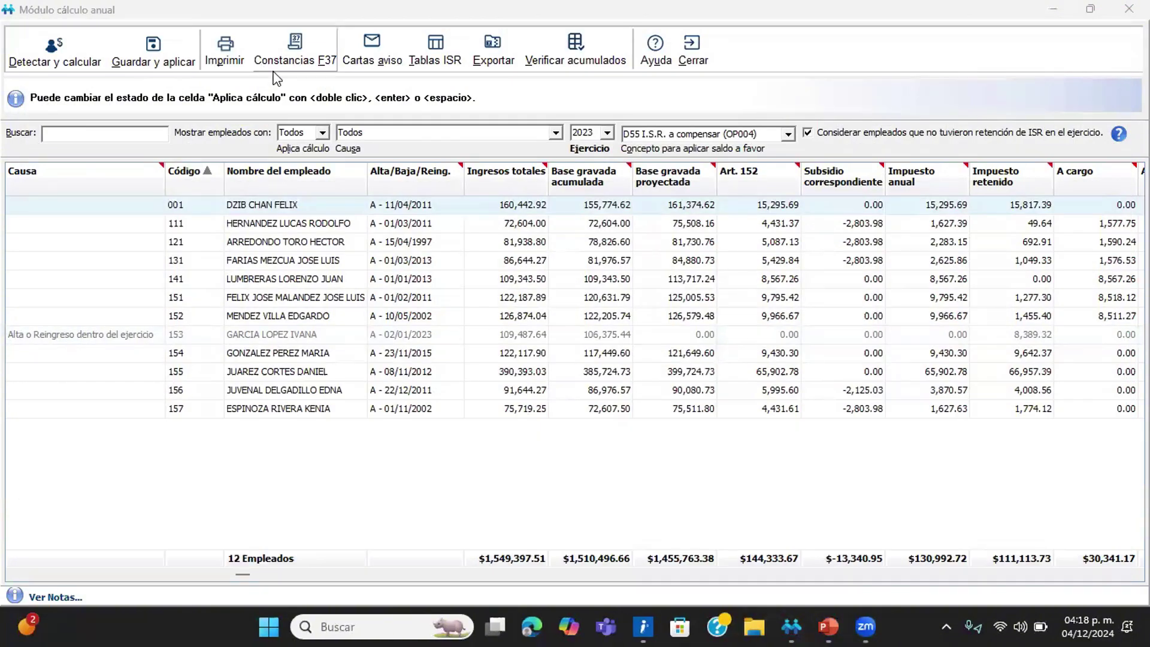
Step: Try to generate the Constancias F37 report again with federal entity number 14, then close the report dialog and the Excel workbook
left_click(287, 42)
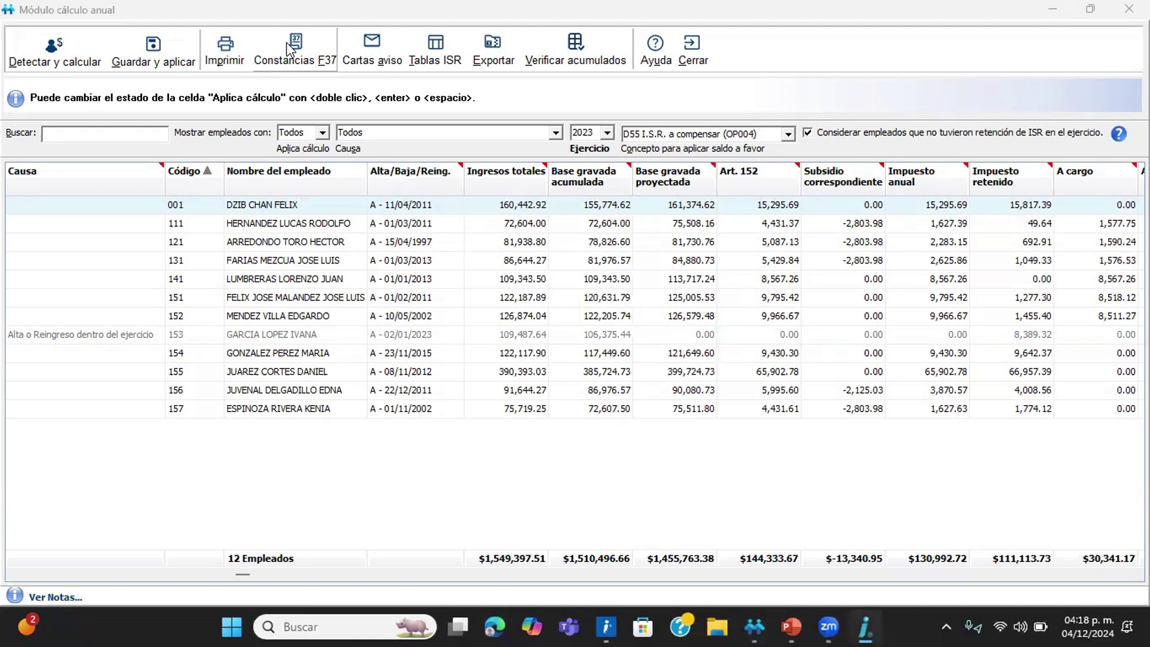
left_click(868, 625)
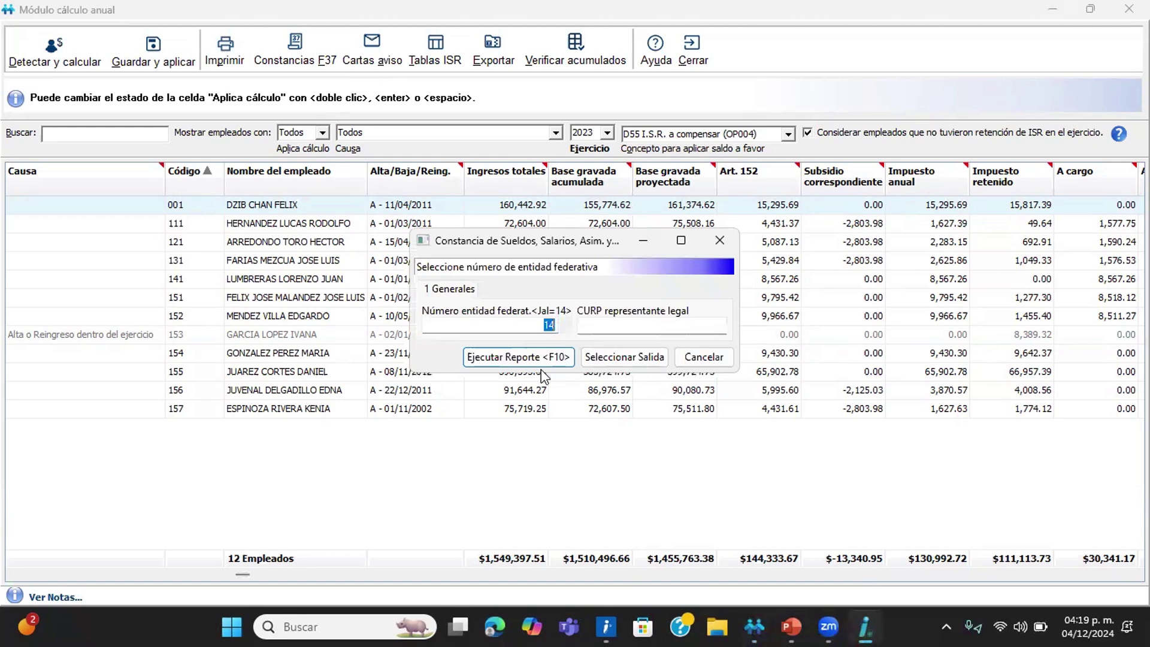
left_click(547, 361)
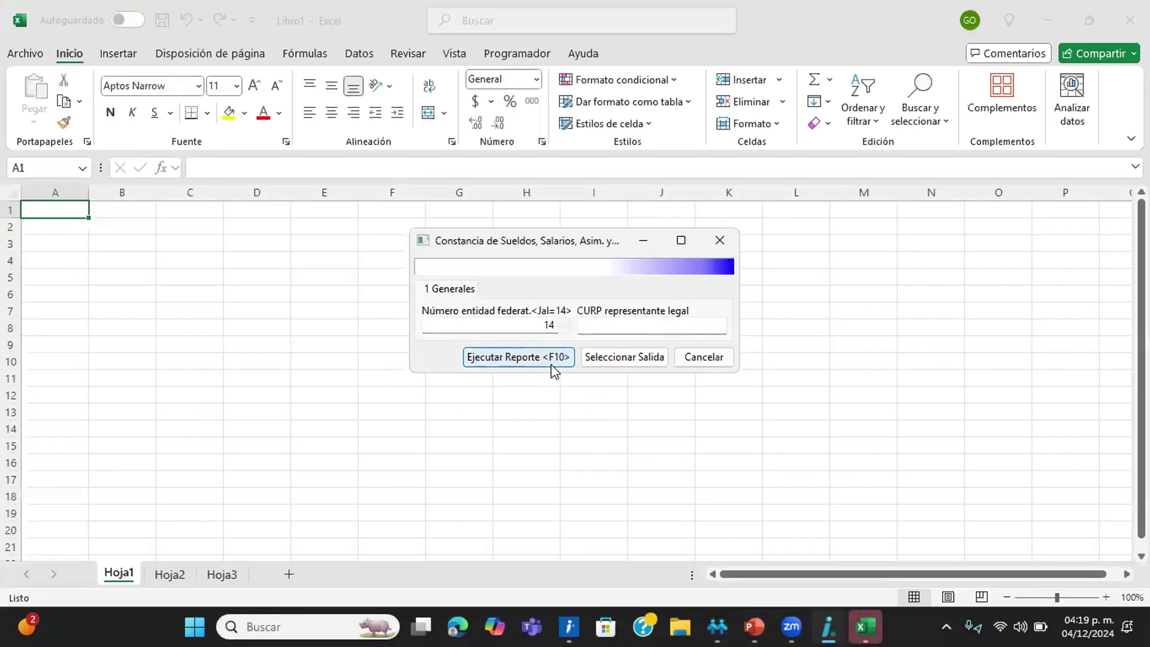
left_click(718, 238)
left_click(1130, 20)
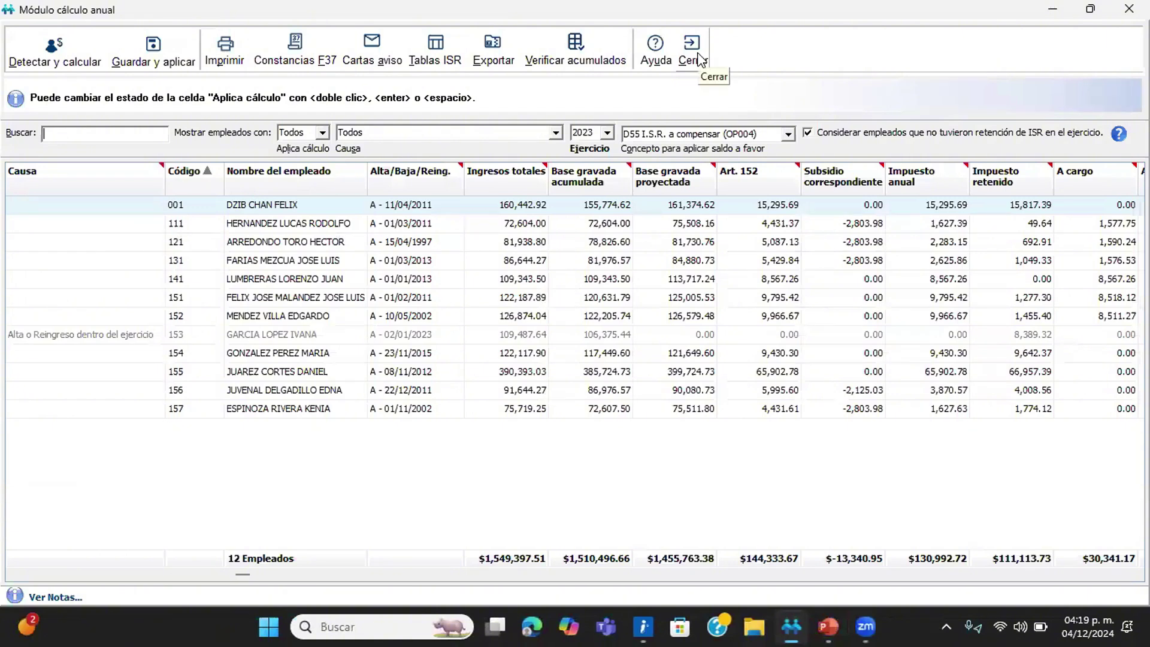
Step: Close the annual calculation module and check the I.S.R. a compensar deduction in the first employee's Sobre-recibo for period 50
left_click(699, 58)
left_click(242, 66)
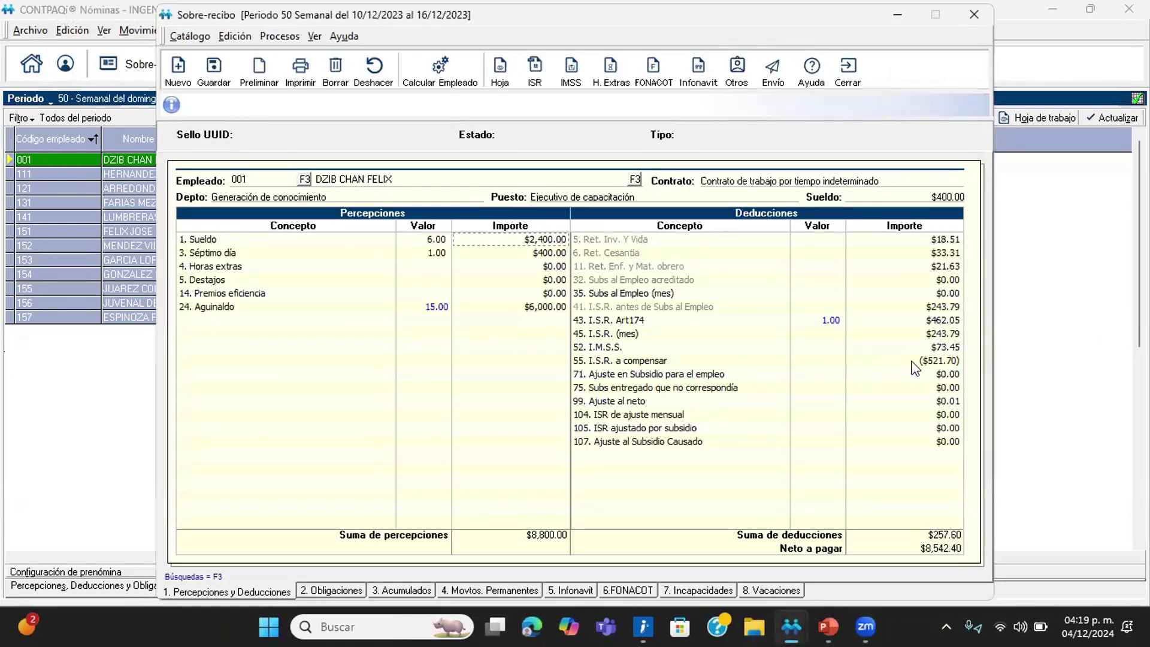
left_click(845, 86)
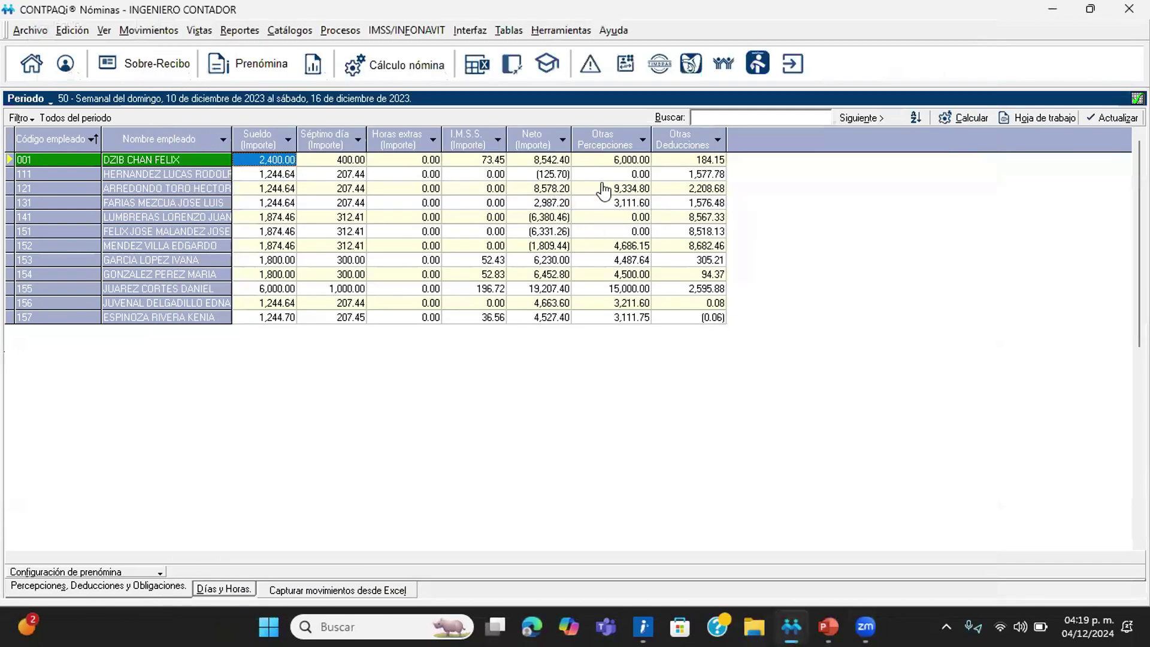
Step: Check the ISR Retenido de Ejercicio Vigente deduction in the fifth employee's Sobre-recibo, then close it
left_click(598, 219)
left_click(131, 64)
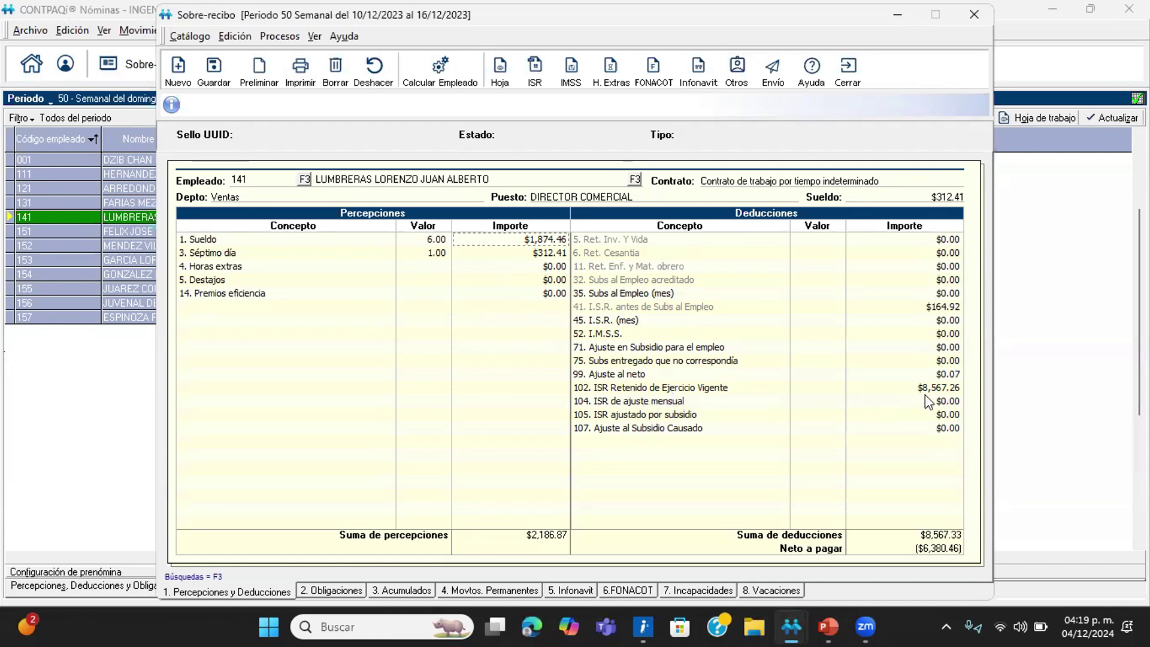
left_click(854, 74)
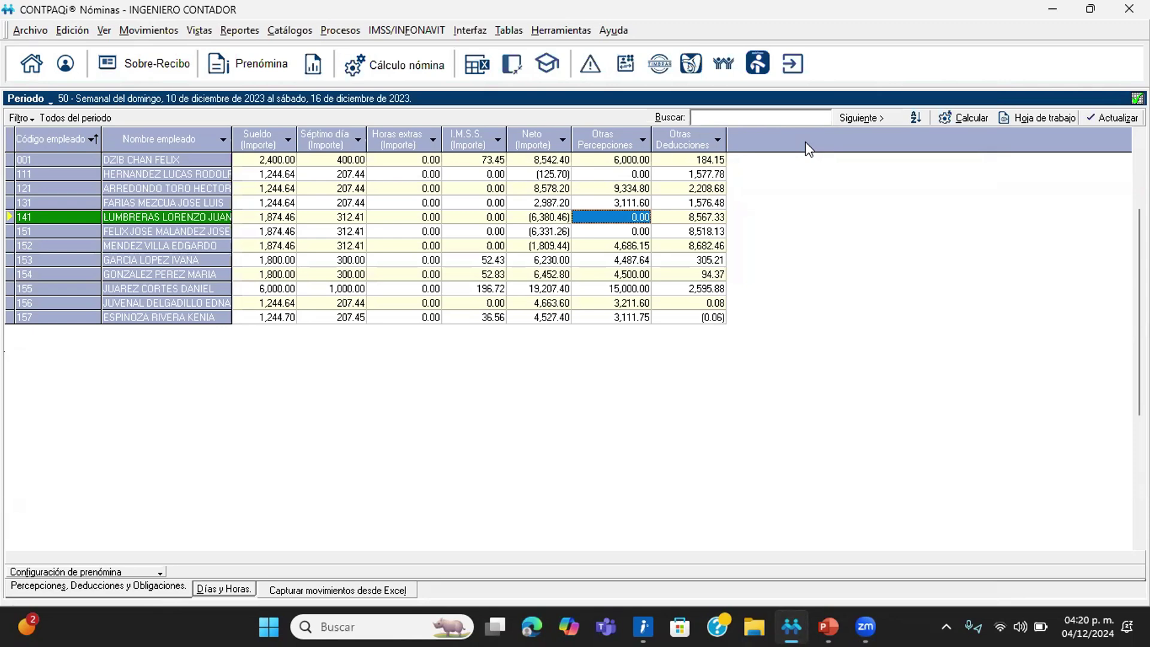
Step: Switch to the PowerPoint presentation and start the slide show from slide 30 on the Claves agrupadoras SAT
left_click(828, 626)
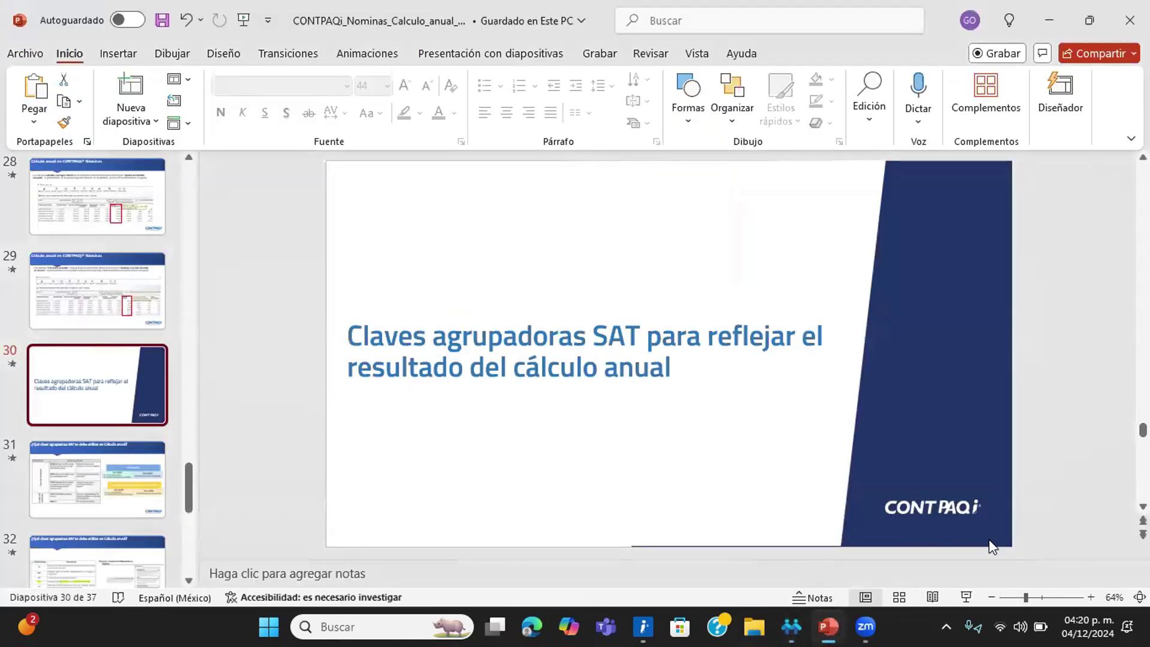
left_click(965, 596)
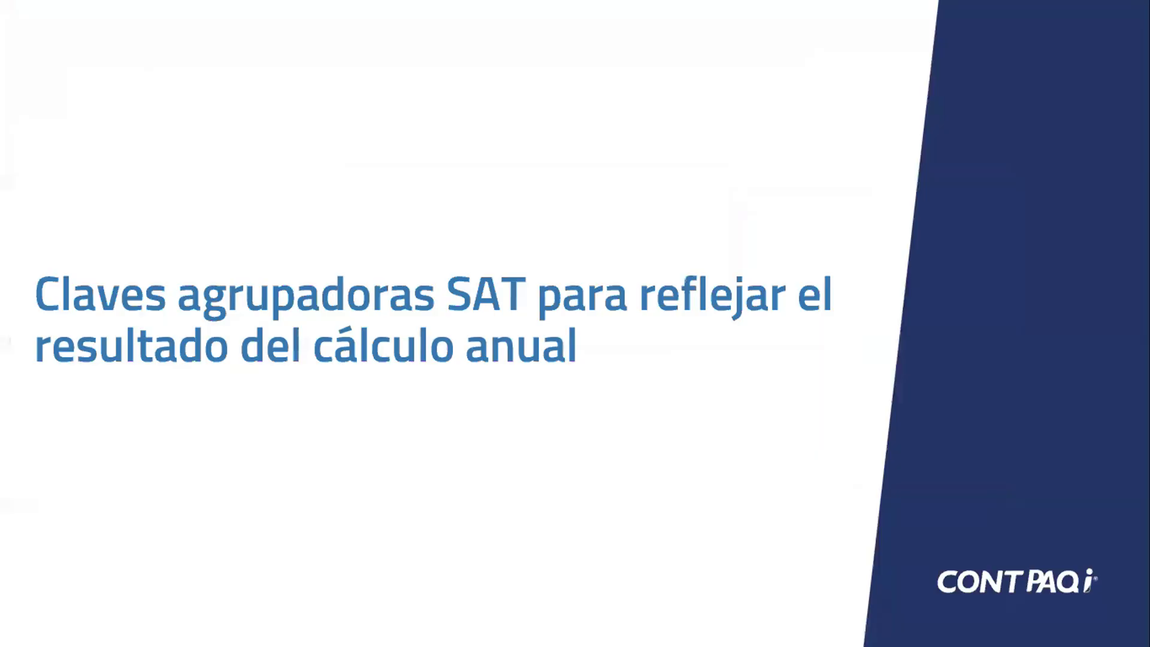